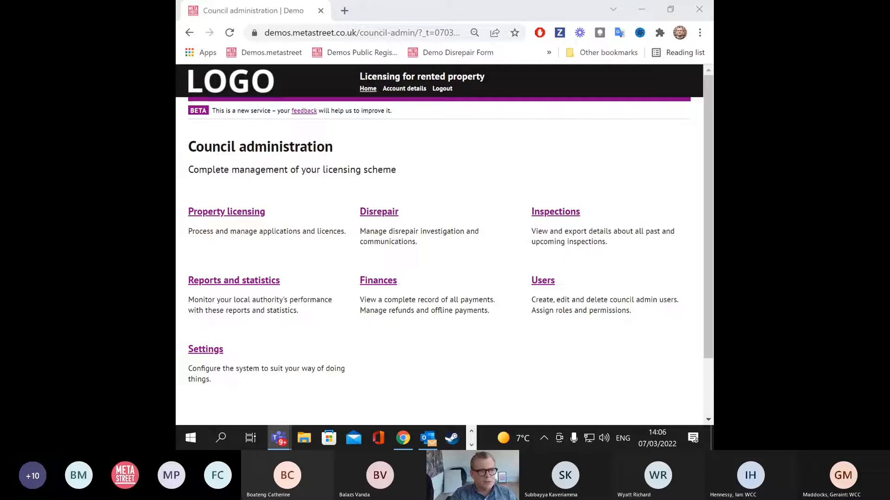
# Step: Browse the 16-case Disrepair list, then open the public Report disrepair start page
pyautogui.hotkey('ctrl', '+')
pyautogui.hotkey('ctrl', '-')
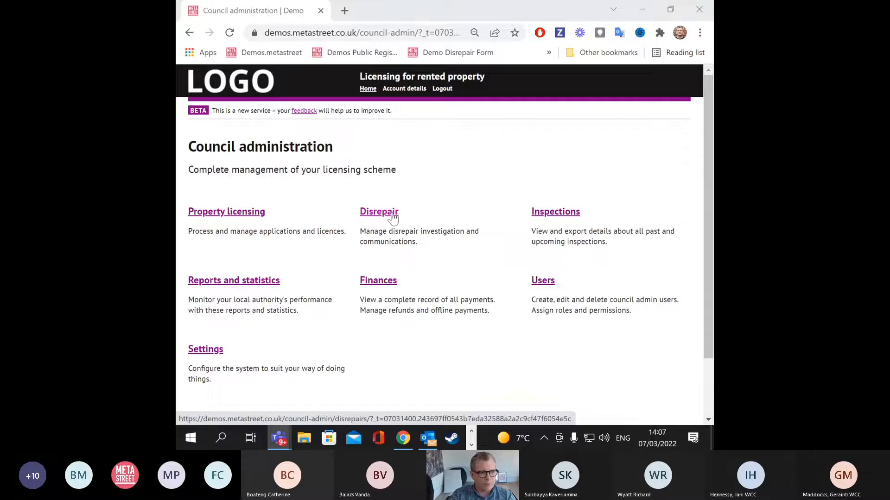
pyautogui.click(392, 214)
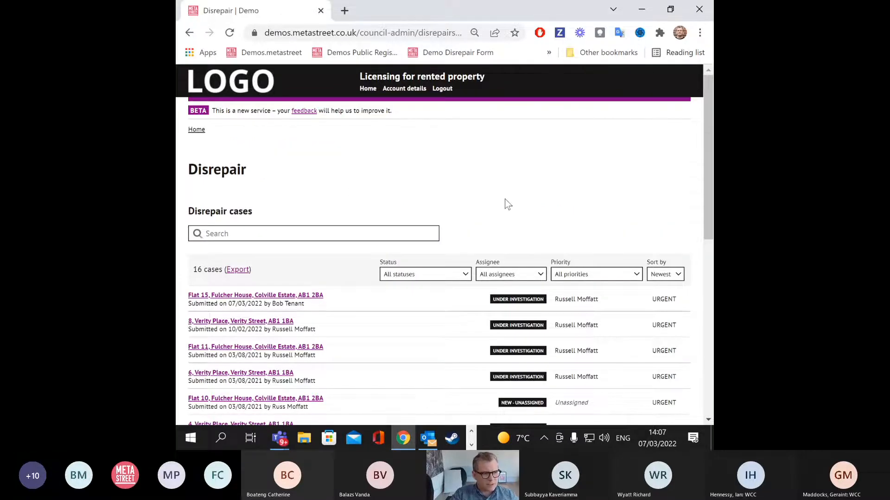
pyautogui.scroll(-1, 533, 207)
pyautogui.scroll(-1, 515, 223)
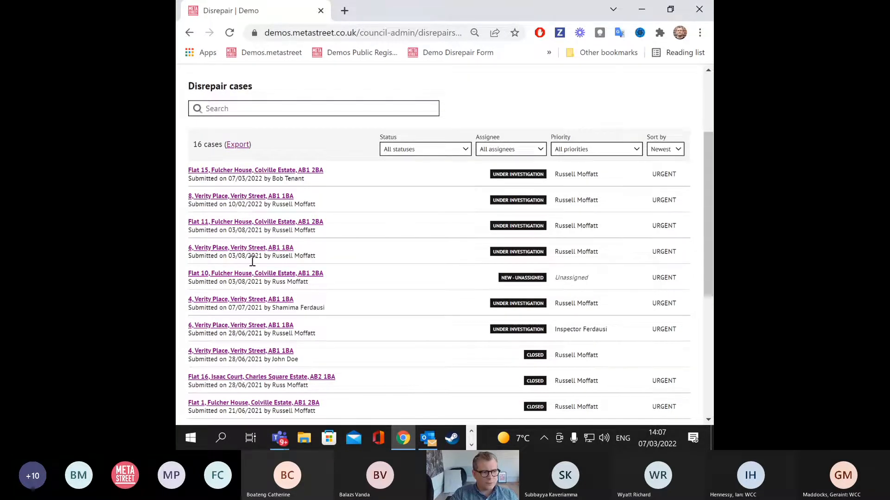
pyautogui.scroll(-1, 259, 281)
pyautogui.scroll(2, 258, 281)
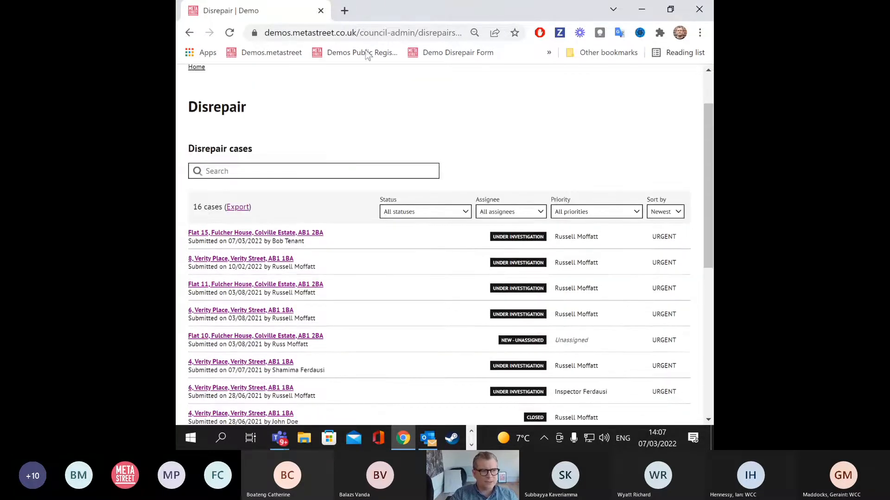
pyautogui.click(468, 55)
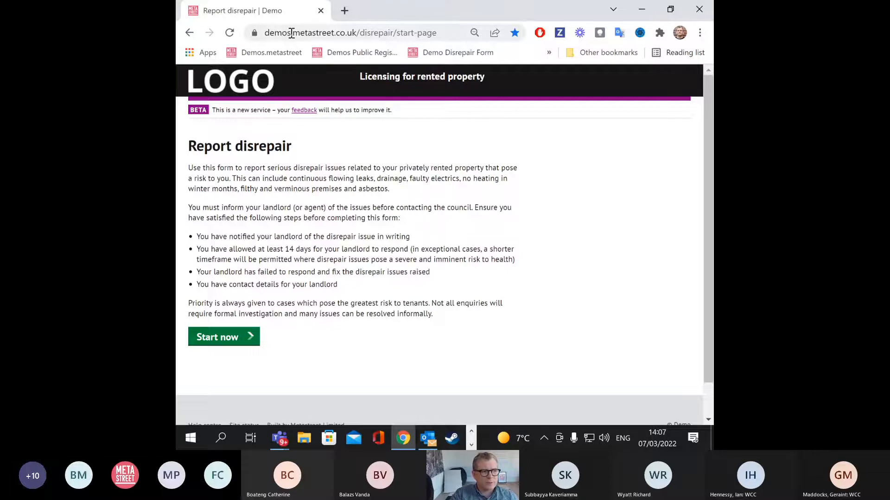
pyautogui.moveTo(305, 33); pyautogui.dragTo(439, 30)
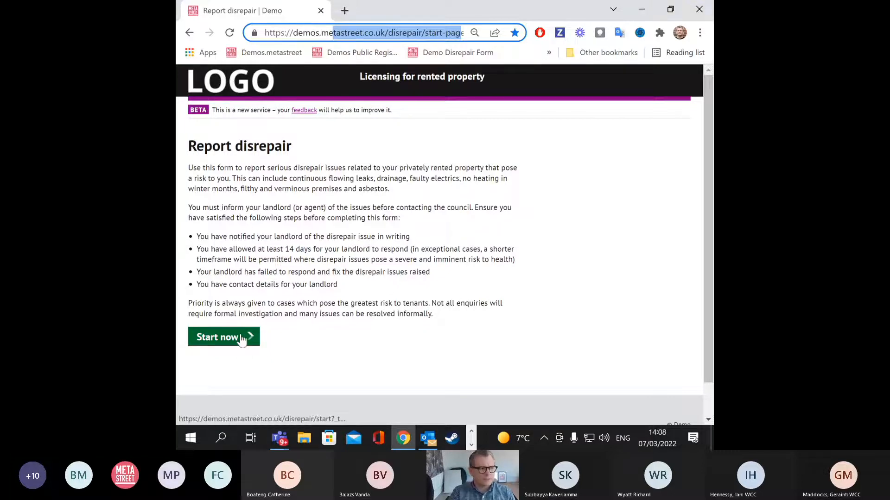
pyautogui.moveTo(227, 168); pyautogui.dragTo(441, 324)
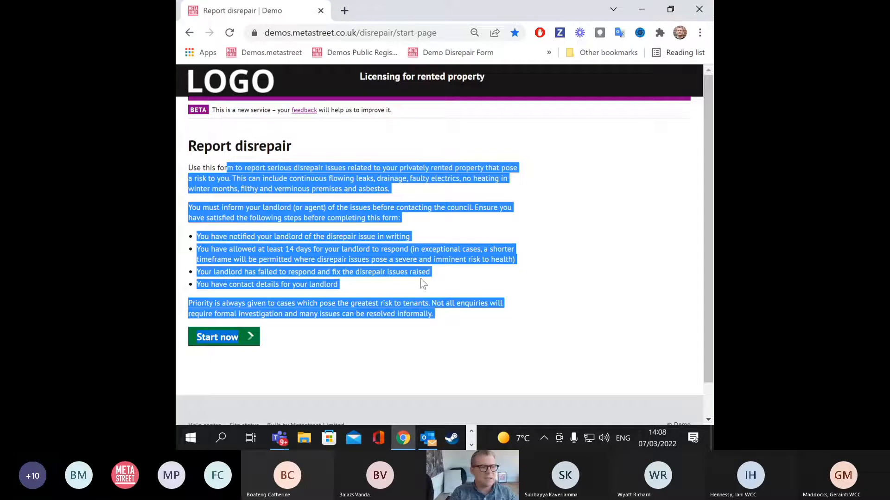
pyautogui.click(346, 369)
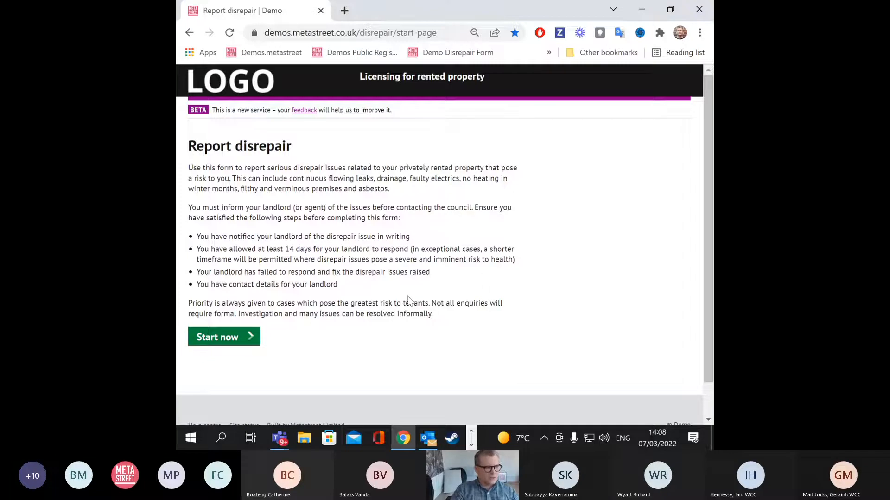
# Step: Start the report and enter 07/03/2022 as the date the landlord was contacted
pyautogui.click(244, 342)
pyautogui.click(200, 280)
pyautogui.write('07')
pyautogui.click(235, 279)
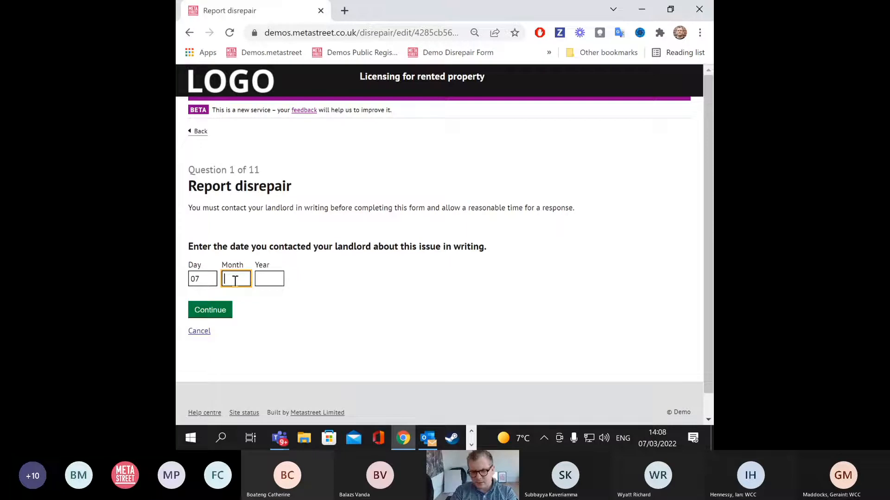
pyautogui.write('03')
pyautogui.click(266, 278)
pyautogui.write('2')
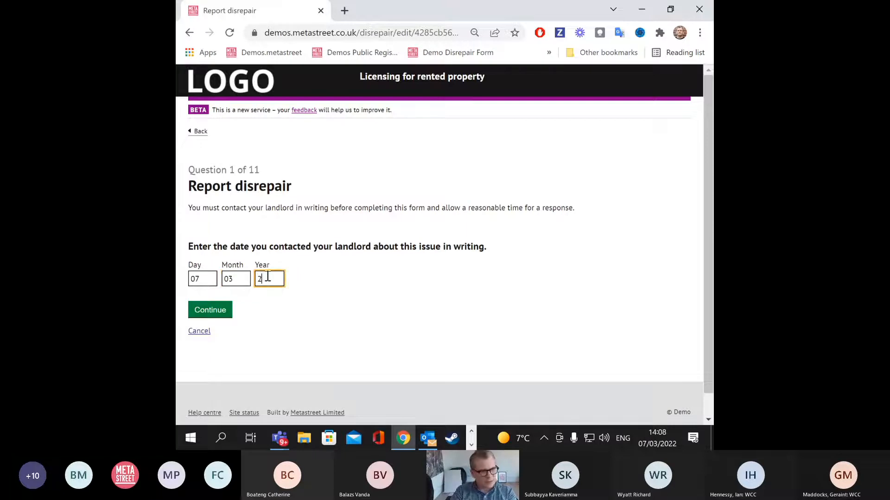
pyautogui.write('022')
pyautogui.press('Return')
# Step: Look up the property's postcode, then select and submit the matching flat address
pyautogui.click(227, 264)
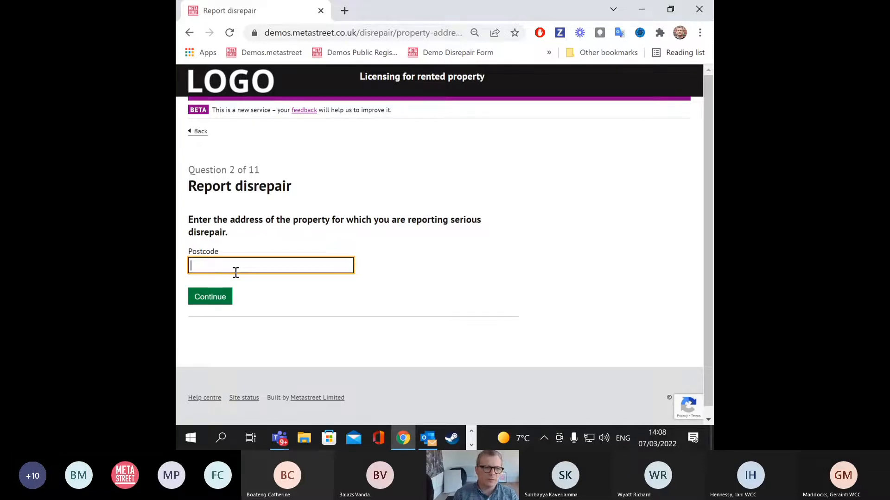
pyautogui.write('A')
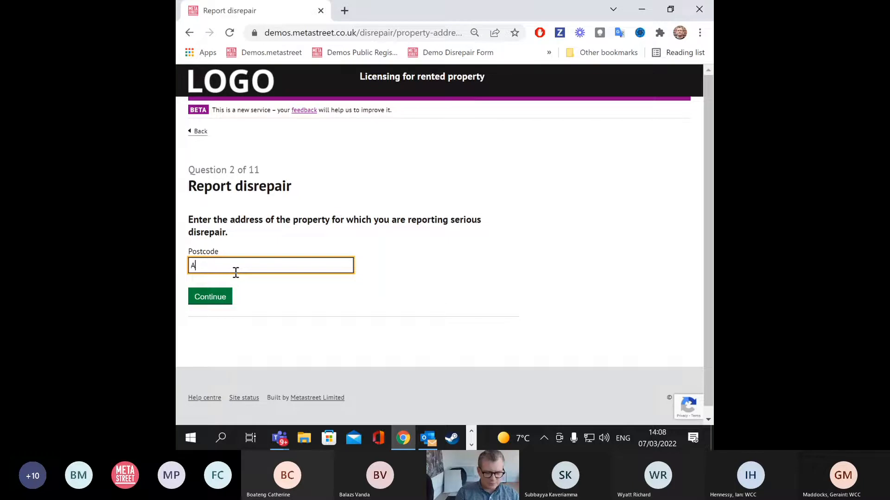
pyautogui.write('b1')
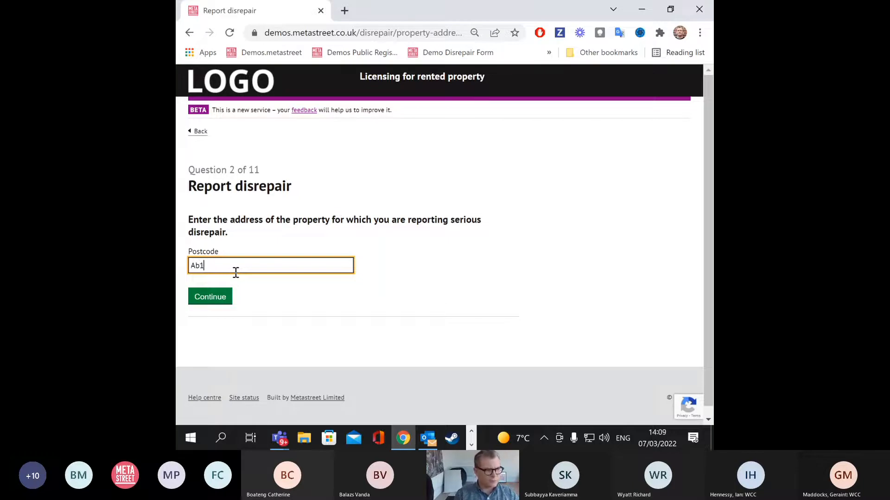
pyautogui.write(' 2BA')
pyautogui.press('Return')
pyautogui.click(232, 234)
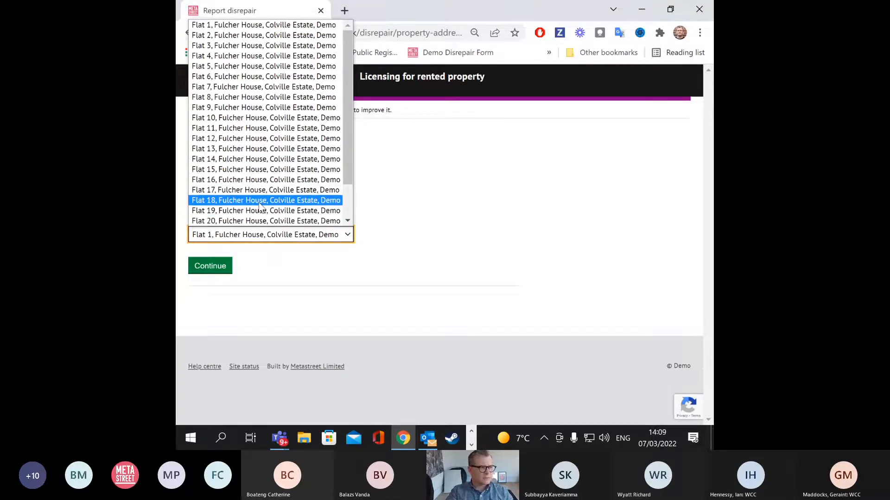
pyautogui.click(257, 221)
pyautogui.click(227, 260)
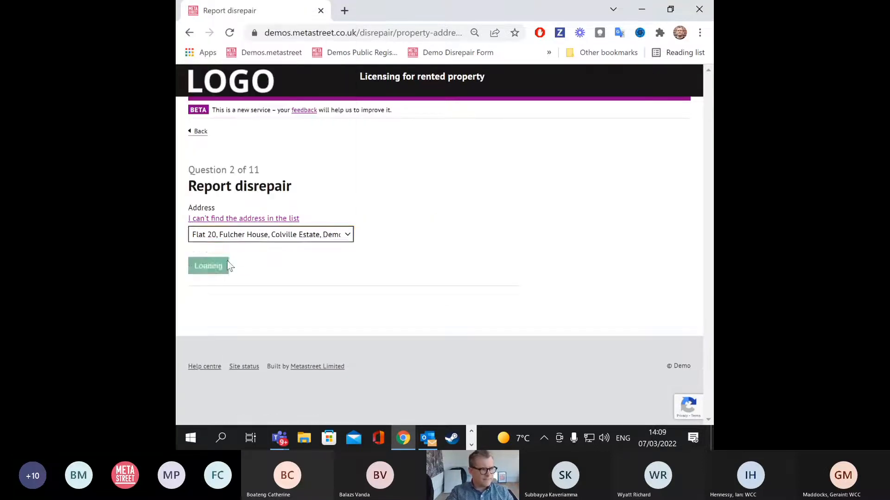
# Step: Enter the reporter's first name, surname, e-mail address and phone number
pyautogui.scroll(-1, 280, 243)
pyautogui.click(271, 222)
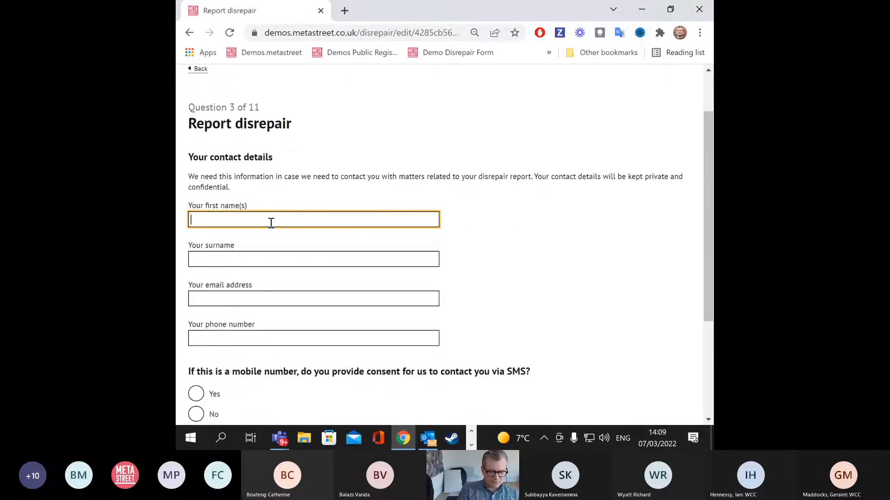
pyautogui.write('Mike')
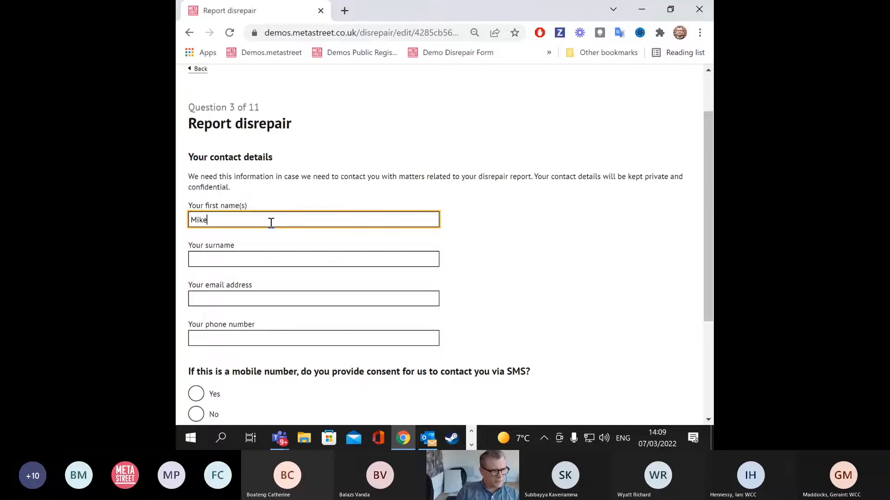
pyautogui.click(270, 258)
pyautogui.write('Tenant')
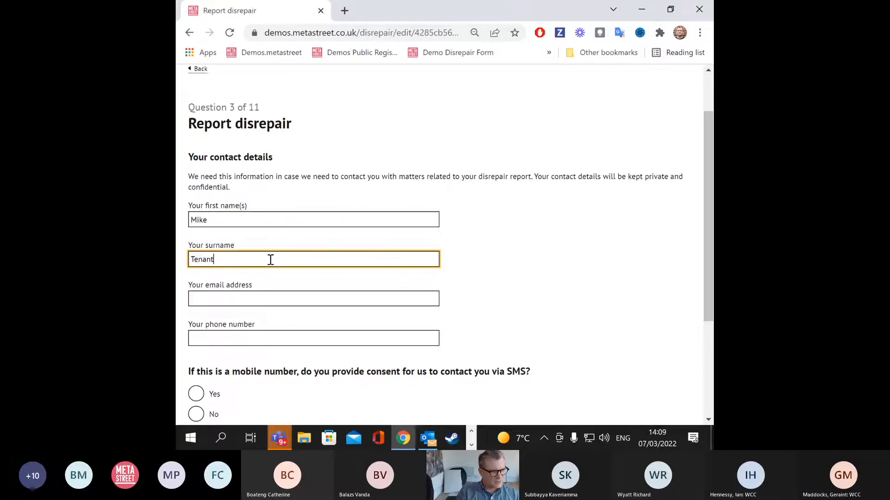
pyautogui.click(251, 297)
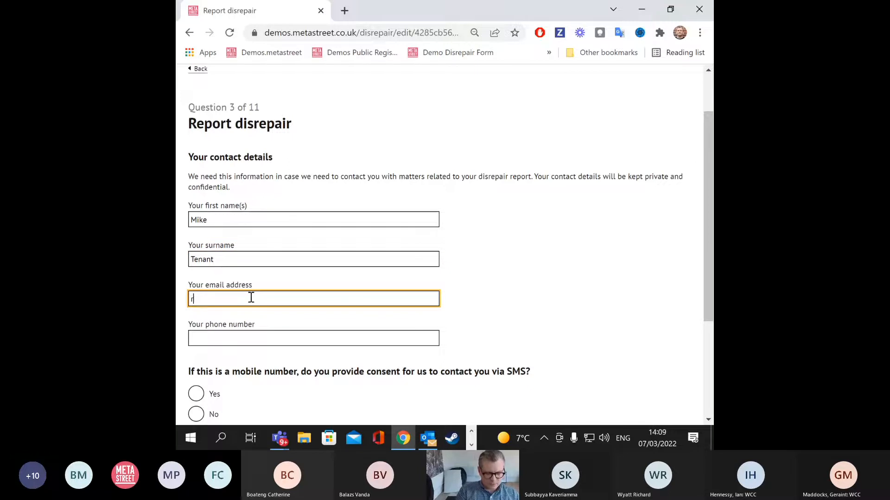
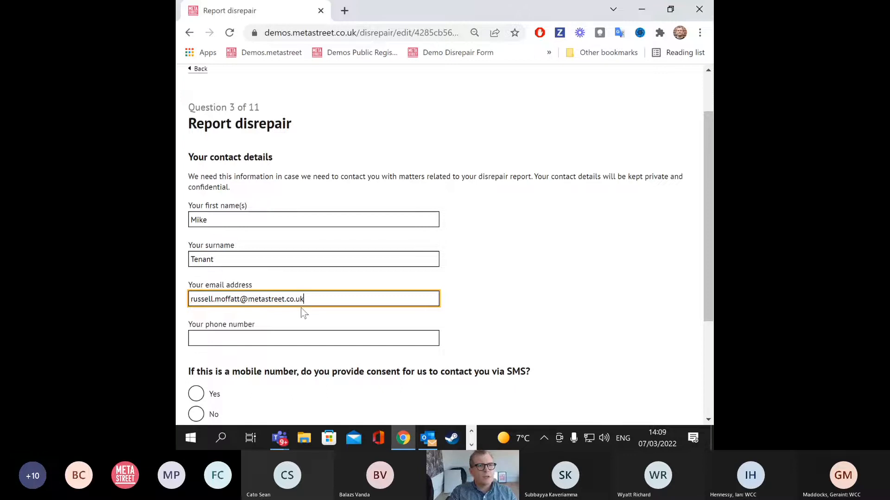
pyautogui.click(292, 339)
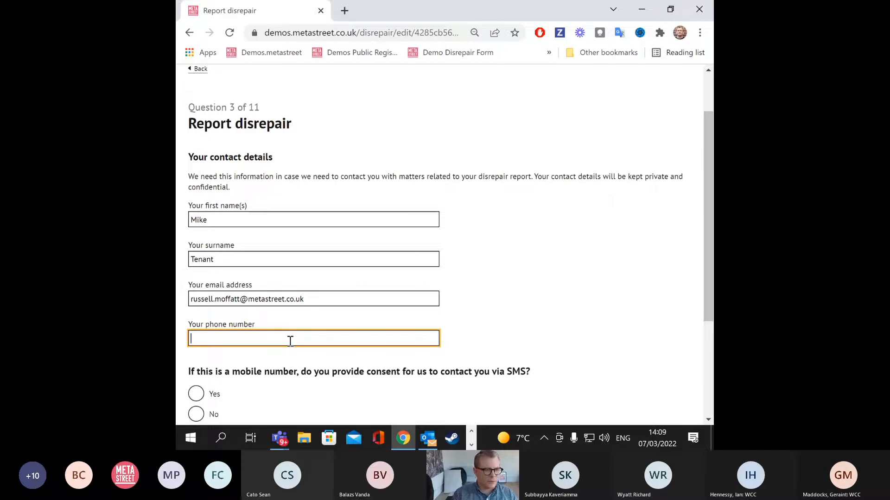
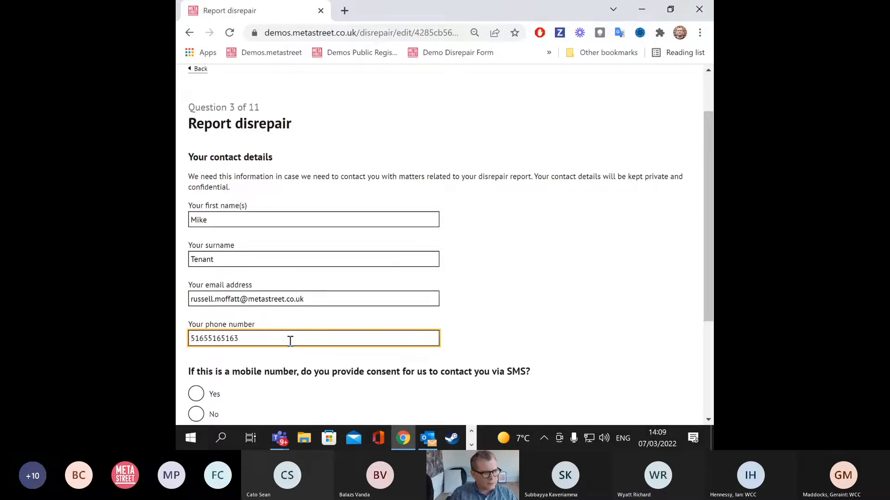
# Step: Agree to SMS contact and submit the contact details
pyautogui.scroll(-1, 290, 341)
pyautogui.click(196, 331)
pyautogui.click(218, 385)
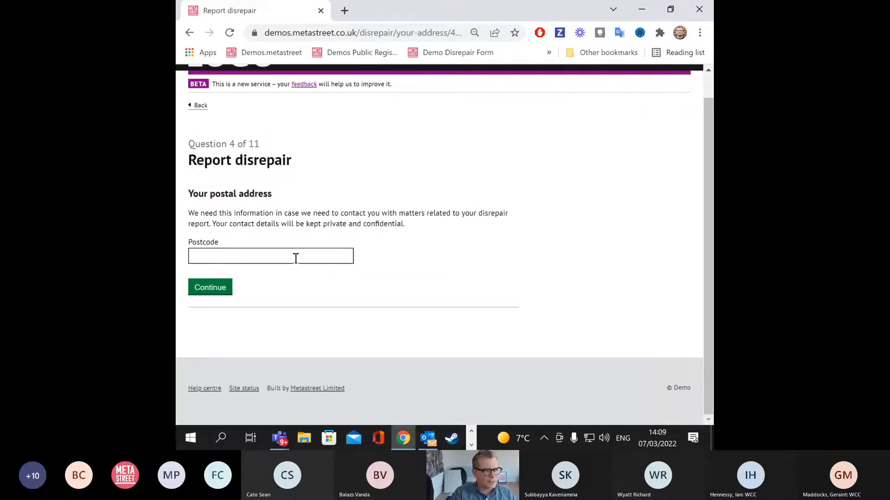
# Step: Enter the reporter's postal postcode, fix its typos, and look up matching addresses
pyautogui.click(331, 257)
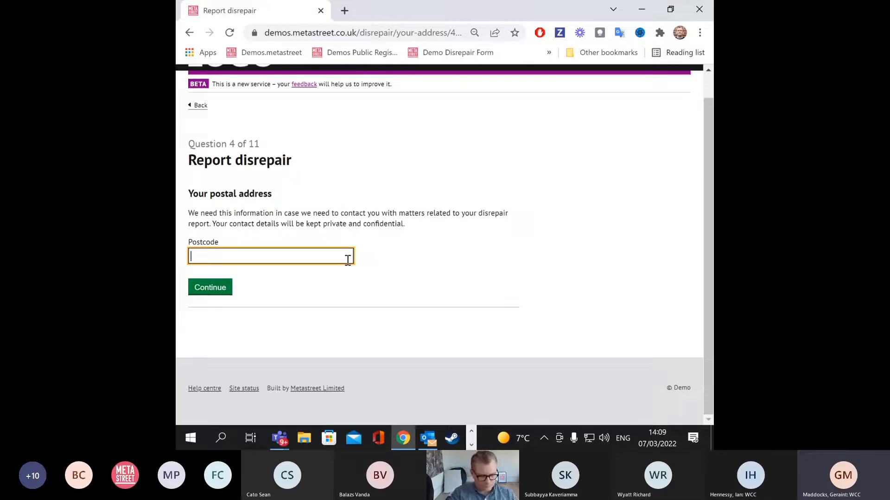
pyautogui.write('A')
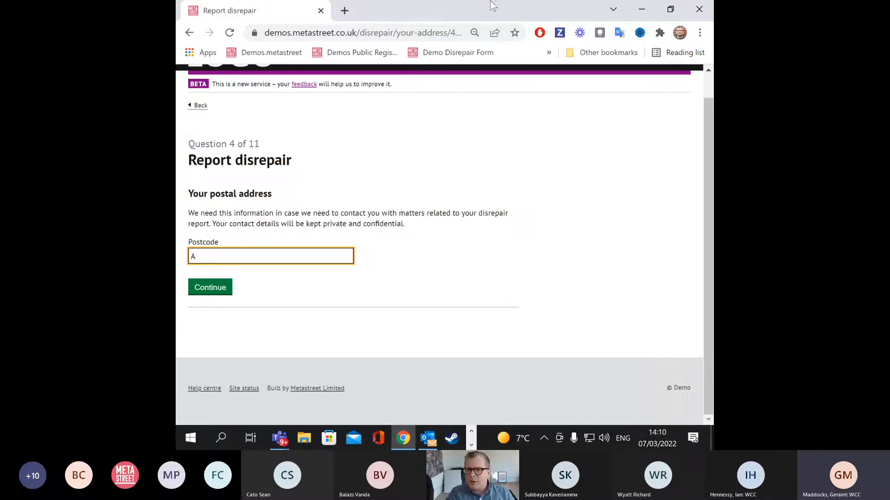
pyautogui.hotkey('alt', 'Tab')
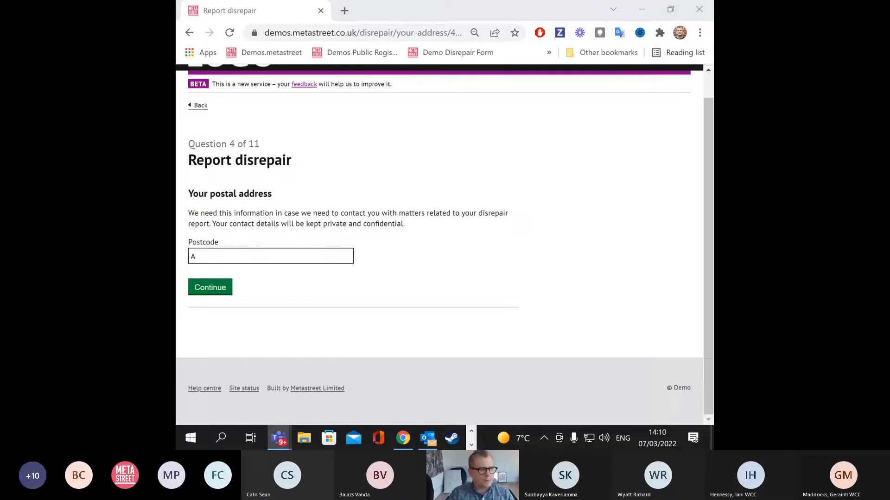
pyautogui.click(249, 251)
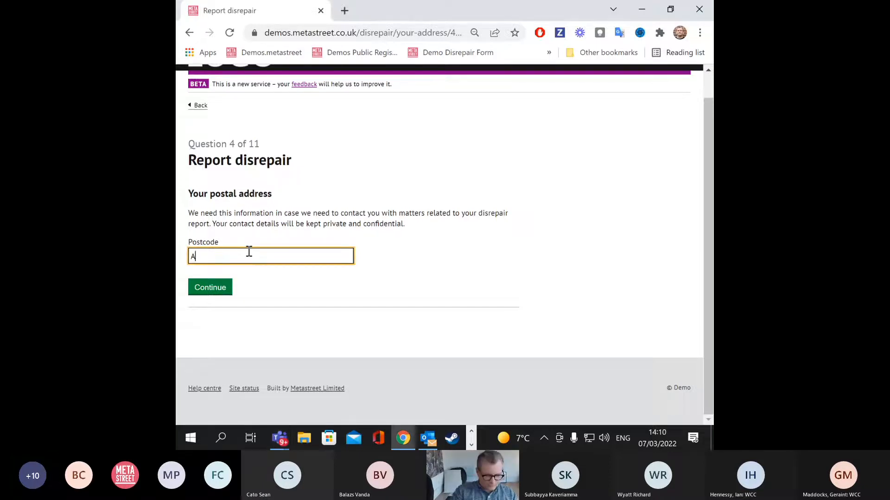
pyautogui.write('b2 ')
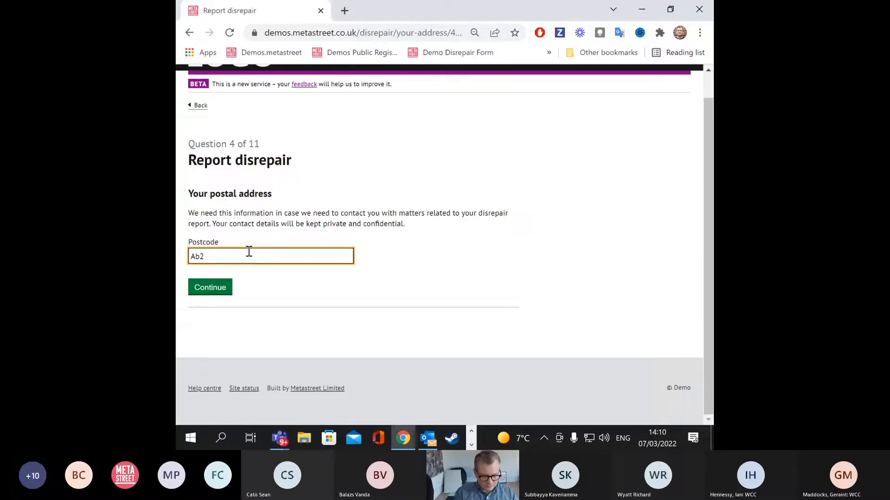
pyautogui.write('B')
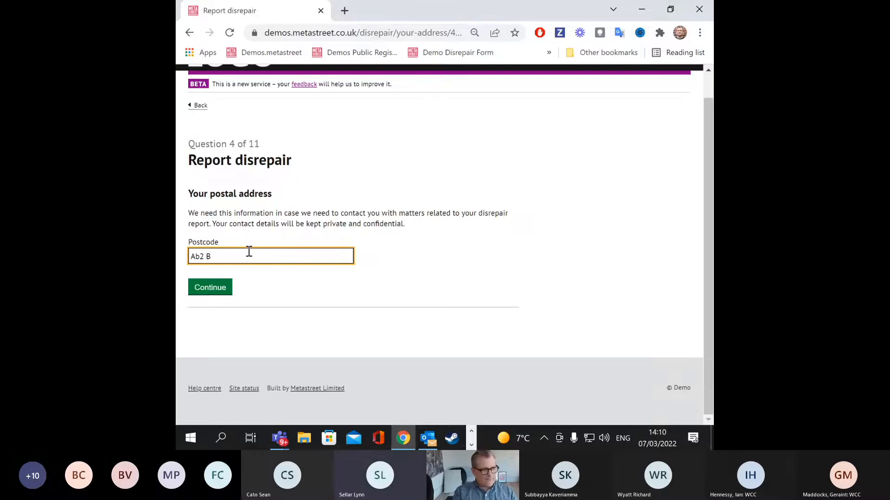
pyautogui.press('BackSpace')
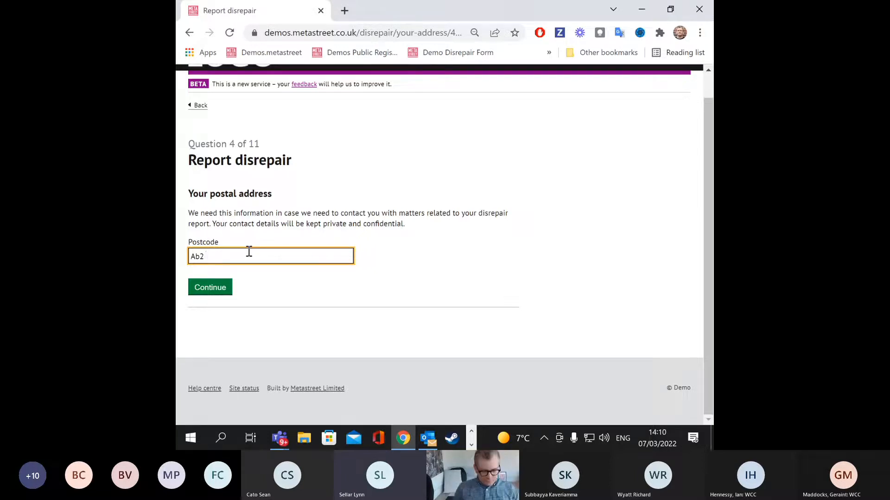
pyautogui.press('BackSpace')
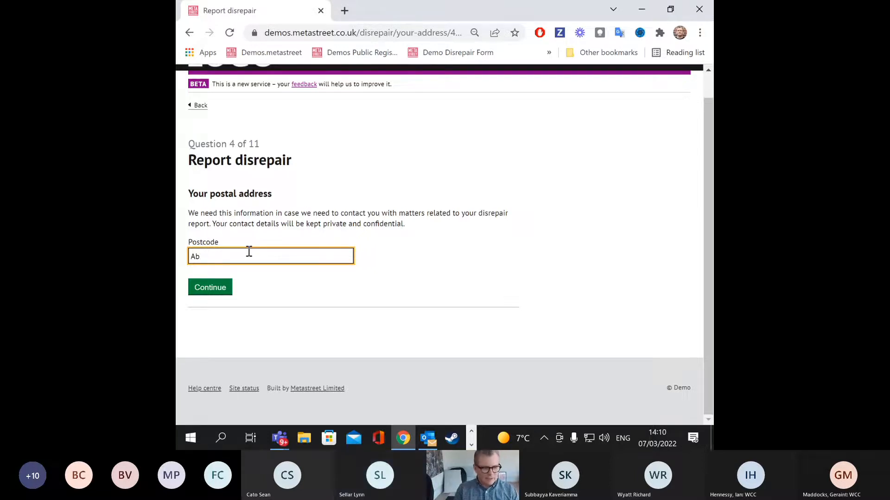
pyautogui.write('1')
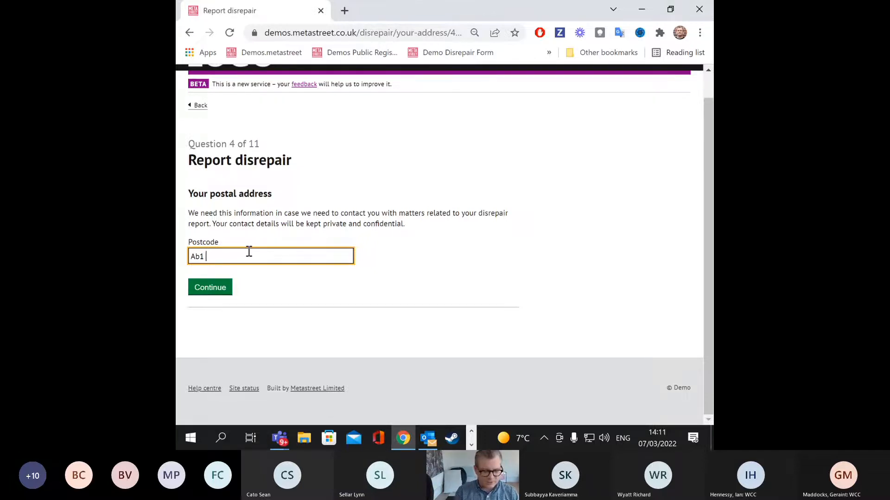
pyautogui.write('2BA')
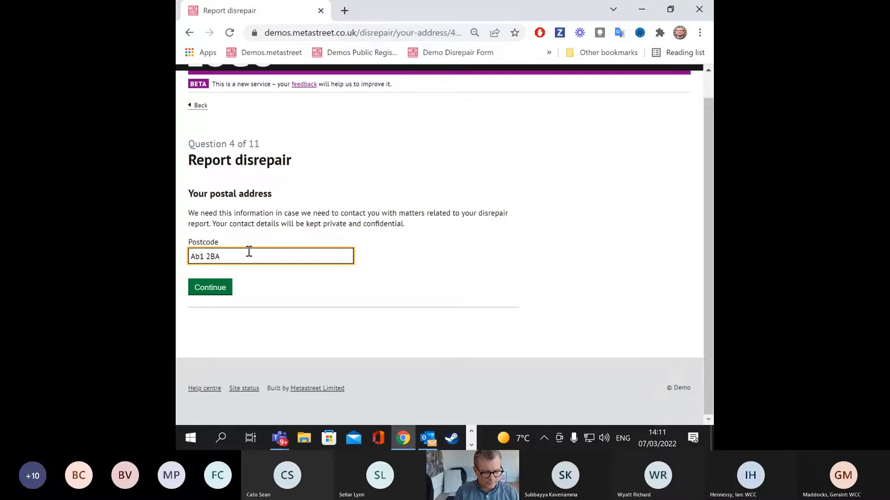
pyautogui.press('Return')
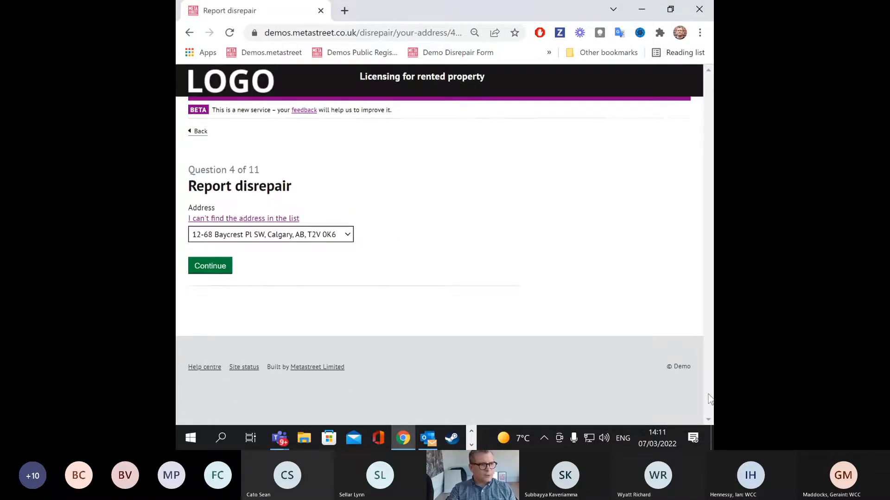
# Step: Accept the found postal address and answer Yes to being a tenant
pyautogui.click(212, 273)
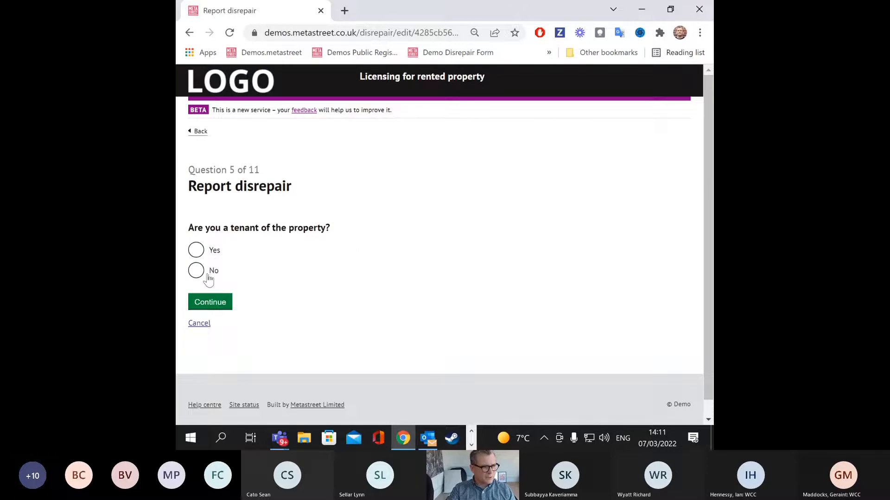
pyautogui.click(196, 250)
pyautogui.click(209, 300)
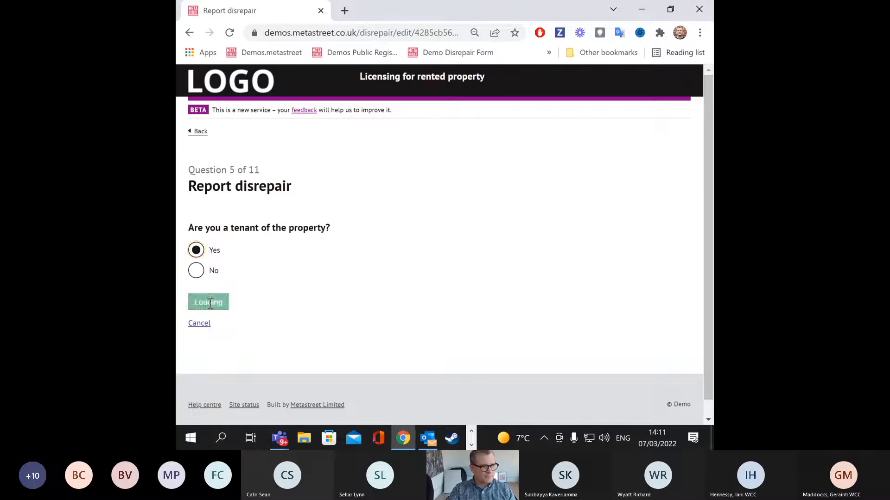
# Step: Enter the landlord's first name and surname and submit them
pyautogui.click(266, 272)
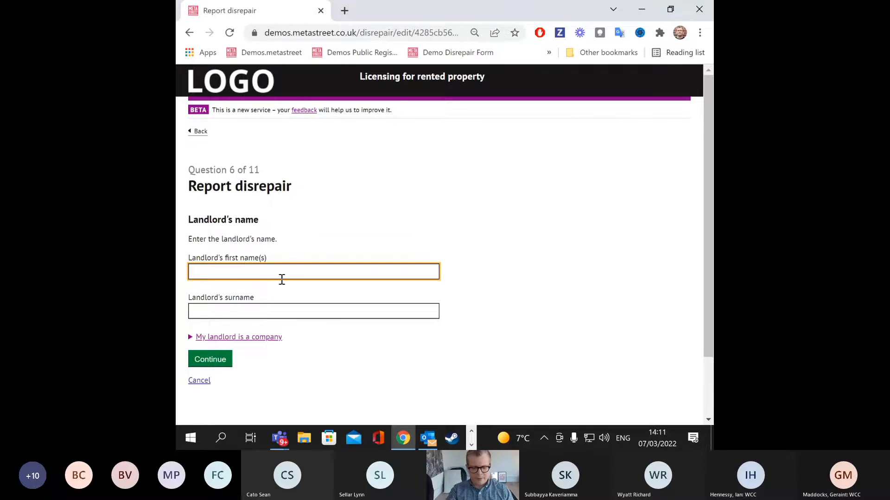
pyautogui.write('rtgrtgrtgrt')
pyautogui.press('BackSpace')
pyautogui.press('BackSpace')
pyautogui.press('BackSpace')
pyautogui.press('BackSpace')
pyautogui.press('BackSpace')
pyautogui.press('BackSpace')
pyautogui.press('BackSpace')
pyautogui.press('BackSpace')
pyautogui.press('BackSpace')
pyautogui.press('BackSpace')
pyautogui.press('BackSpace')
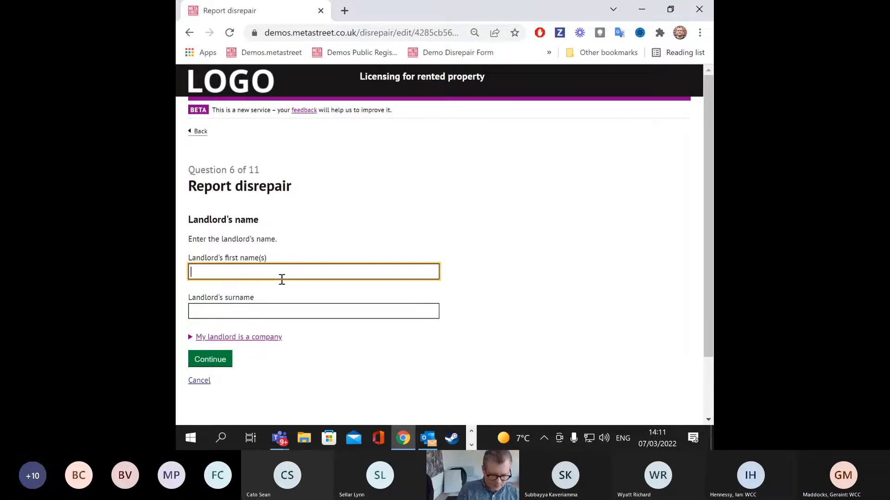
pyautogui.write('Bob')
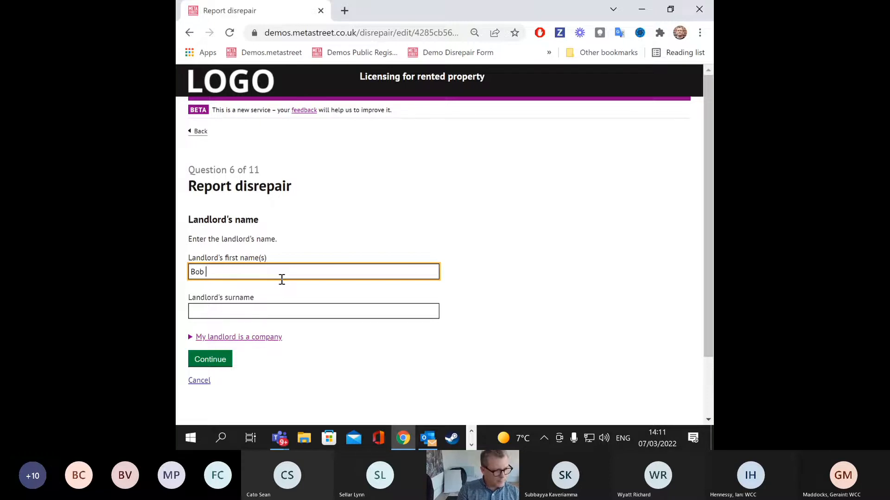
pyautogui.click(272, 314)
pyautogui.write('Landlord')
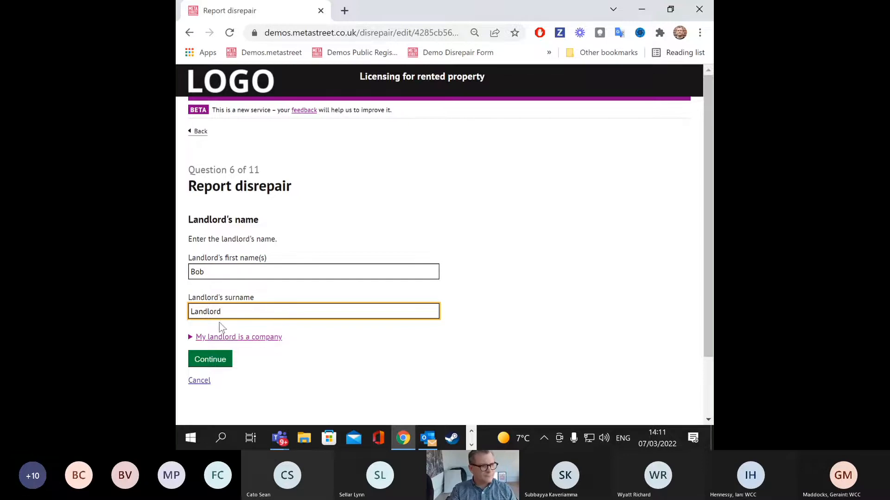
pyautogui.click(211, 360)
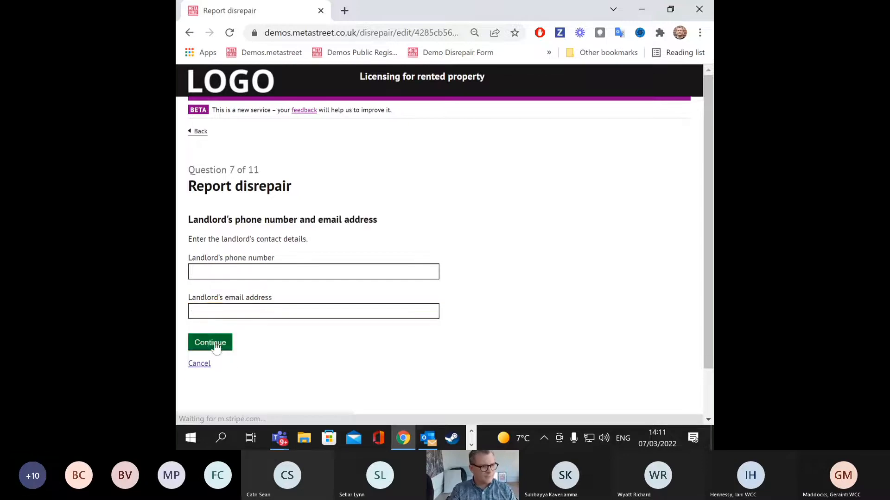
# Step: Type the landlord's phone number into its field
pyautogui.click(263, 277)
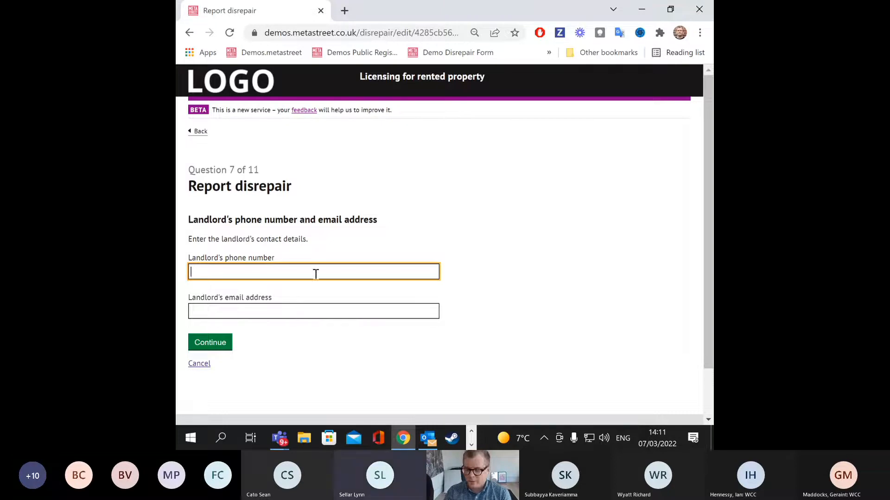
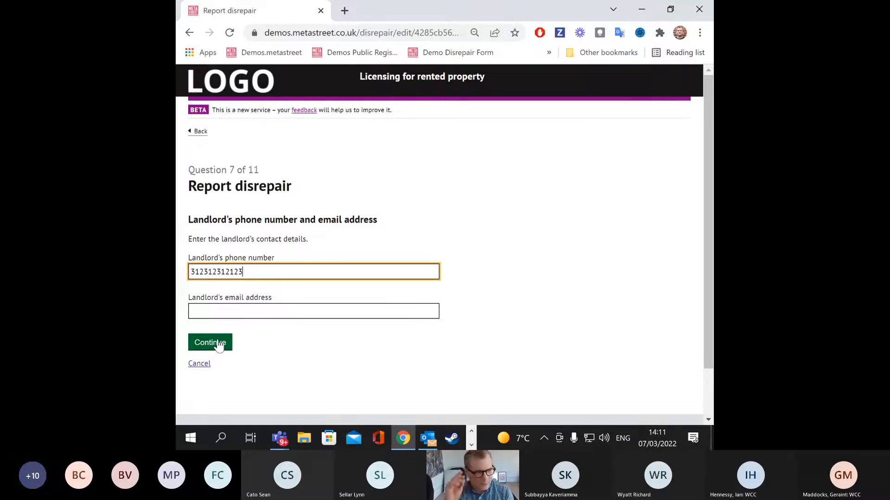
# Step: Mark the landlord's address as unknown and report Electrical fault and Damp or mould
pyautogui.click(219, 344)
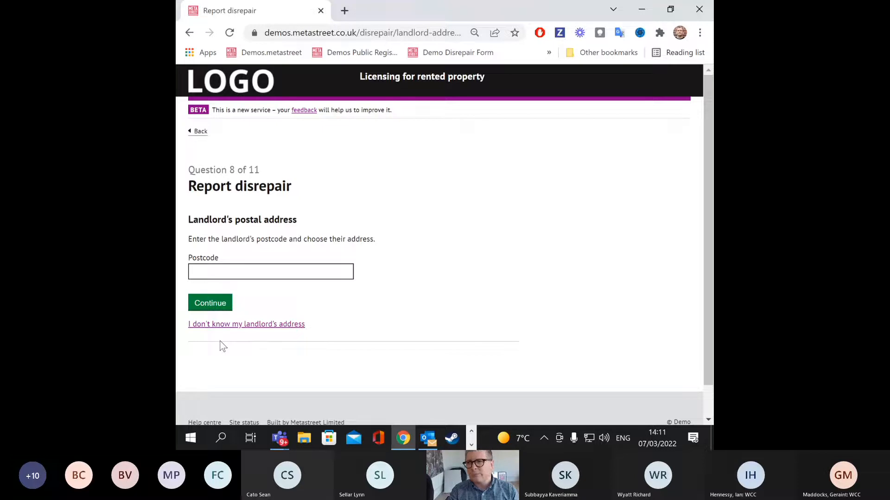
pyautogui.click(298, 273)
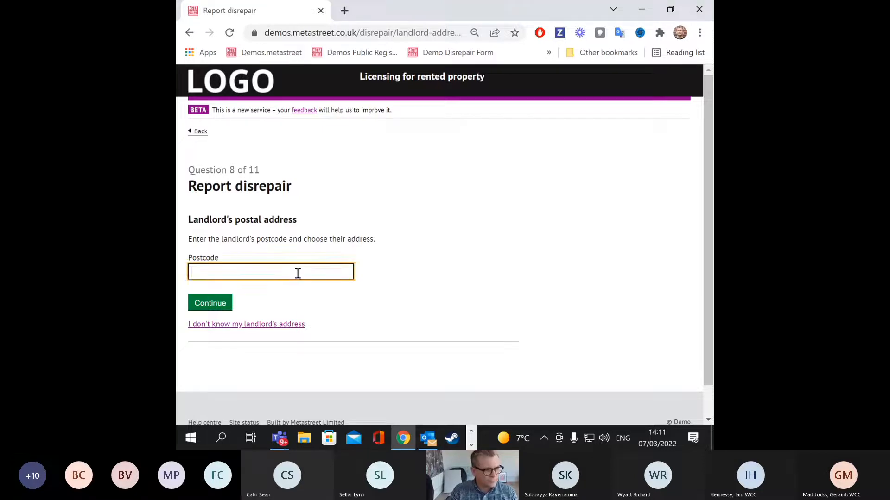
pyautogui.click(261, 324)
pyautogui.scroll(-1, 356, 290)
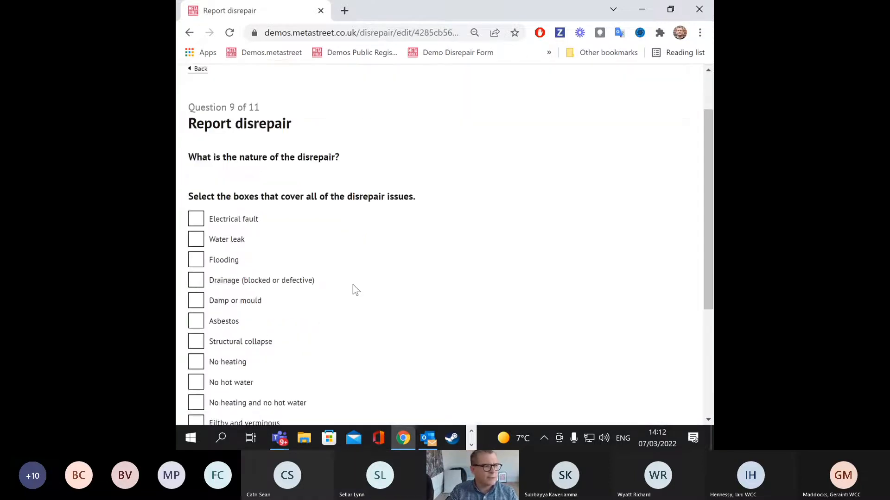
pyautogui.scroll(-1, 356, 290)
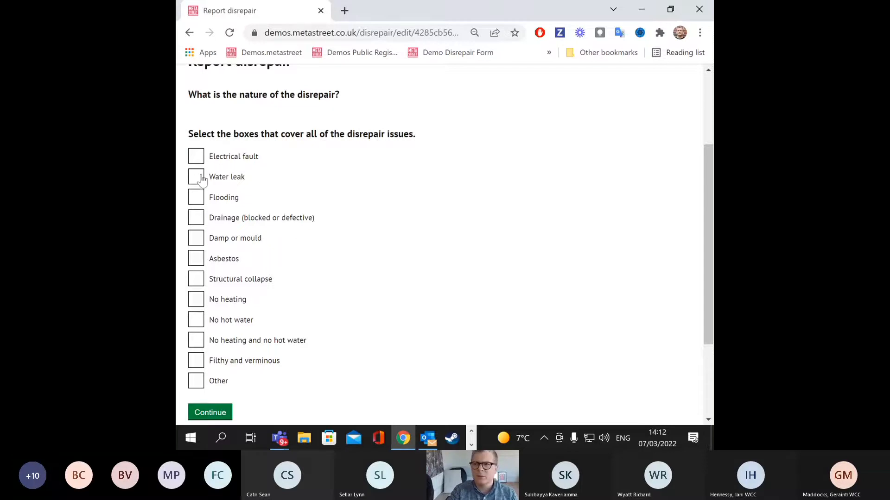
pyautogui.click(195, 238)
pyautogui.click(196, 157)
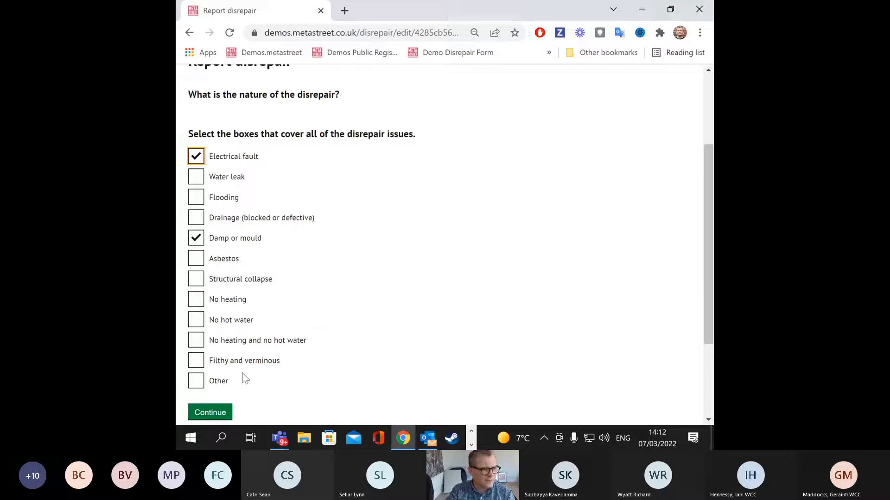
pyautogui.click(223, 416)
# Step: Type placeholder text as the disrepair details and continue
pyautogui.click(285, 250)
pyautogui.write('laskjdnv')
pyautogui.write('jsdn vcakjsdnv ijNSE; OFN;AOKWMROA')
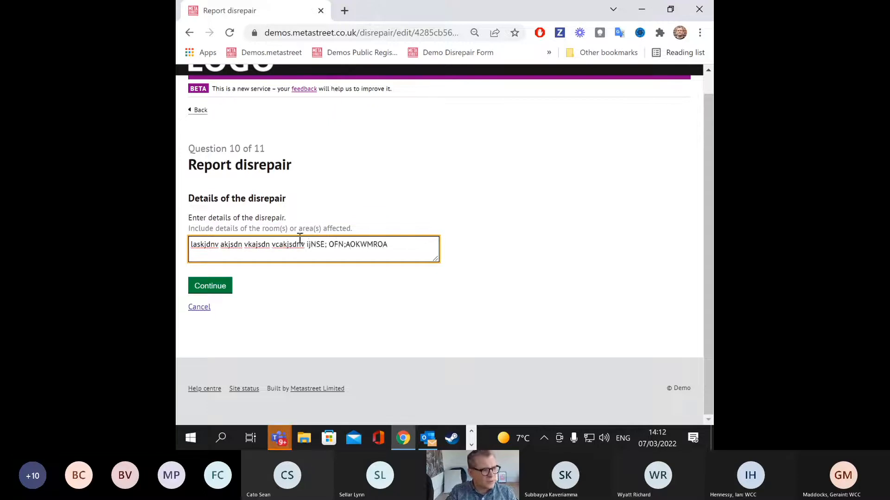
pyautogui.click(207, 286)
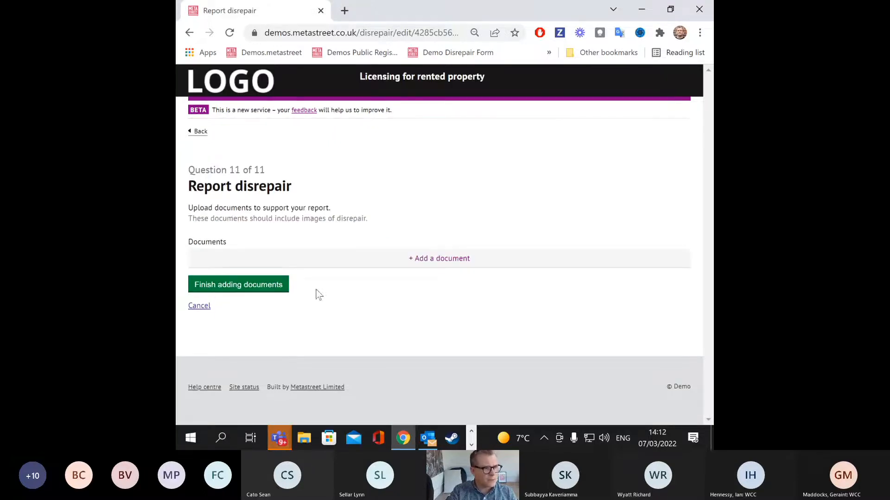
# Step: Upload HAZARD damp and mould.jpg as a supporting document
pyautogui.click(443, 263)
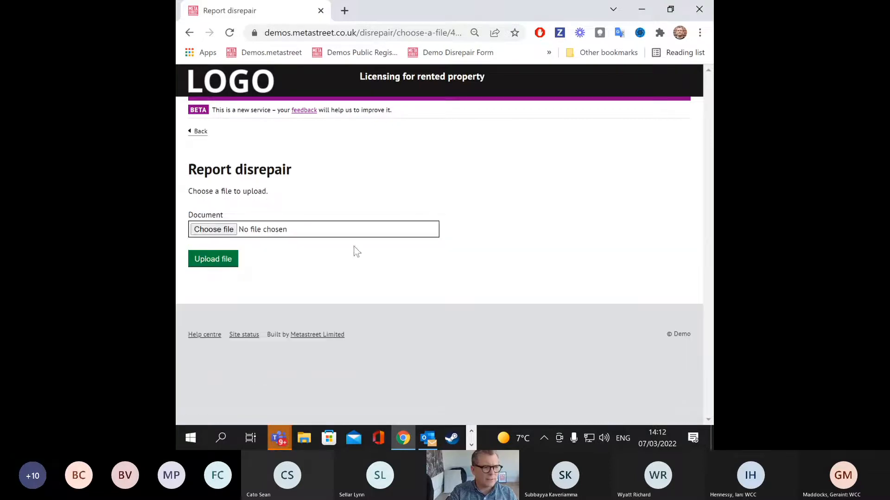
pyautogui.click(231, 231)
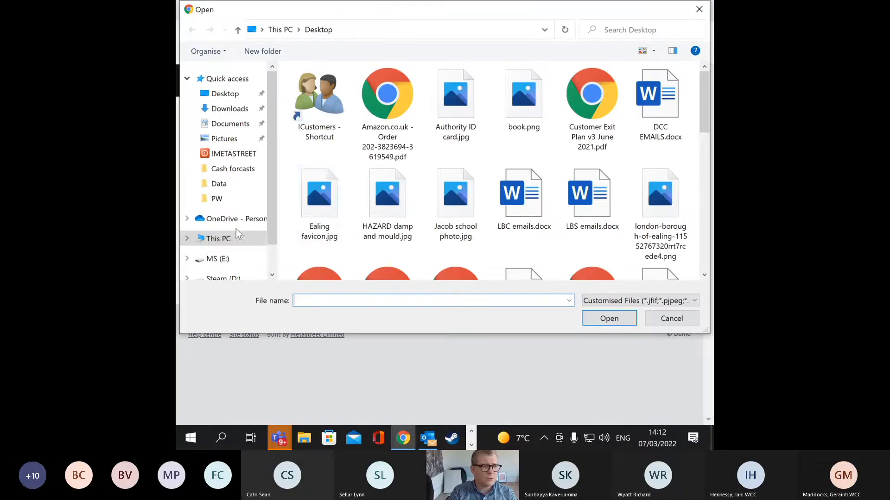
pyautogui.doubleClick(392, 180)
pyautogui.click(214, 262)
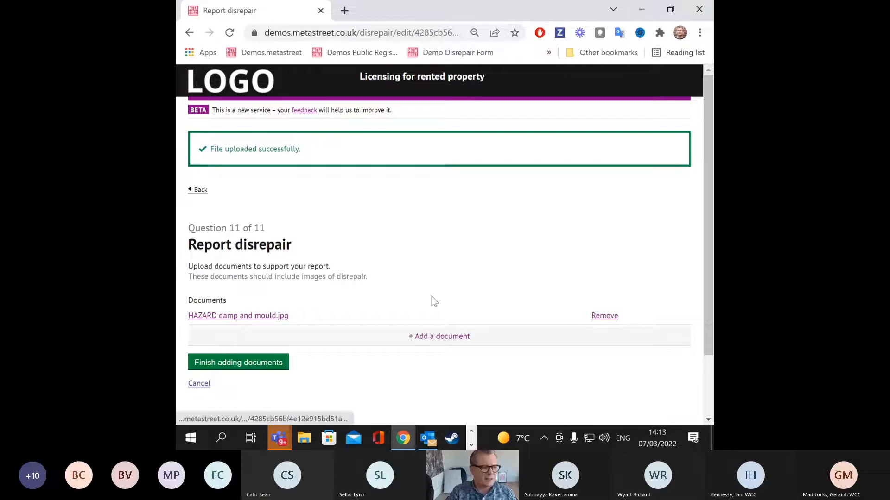
pyautogui.scroll(-1, 426, 211)
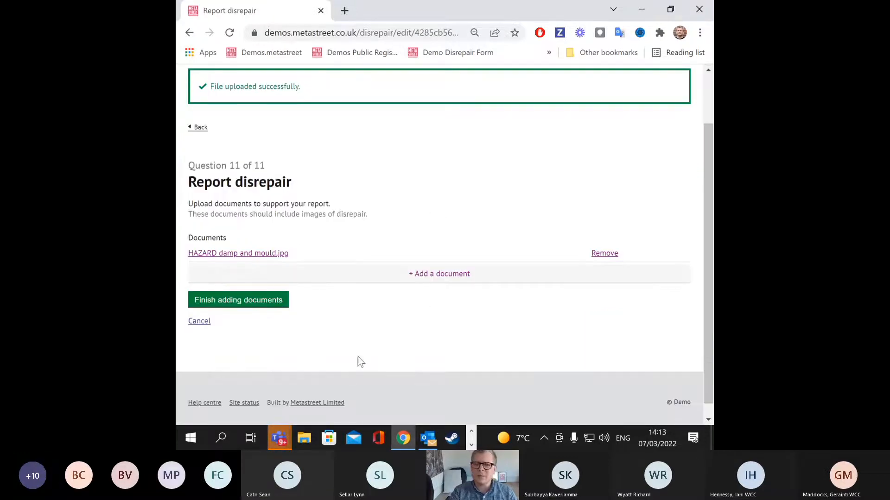
# Step: Review the answers, submit the disrepair report, and go to the Council administration home page
pyautogui.click(224, 302)
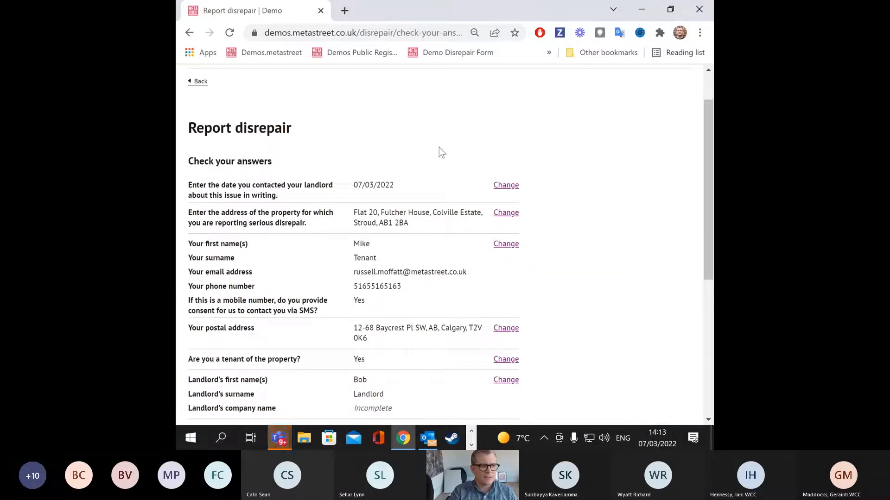
pyautogui.scroll(-2, 343, 215)
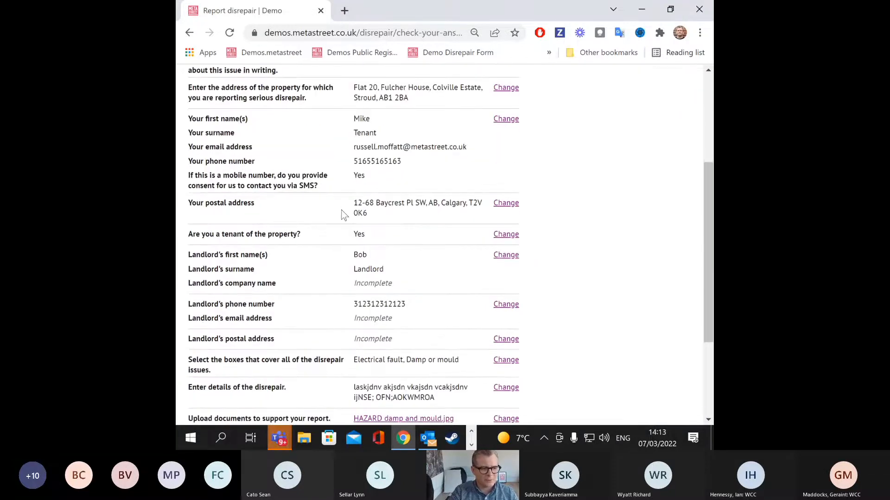
pyautogui.scroll(-2, 451, 183)
pyautogui.scroll(4, 450, 183)
pyautogui.scroll(-3, 417, 204)
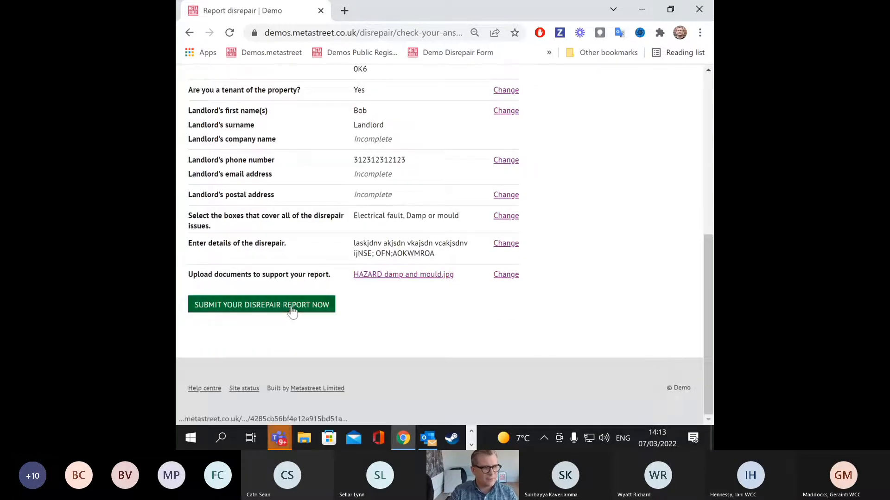
pyautogui.click(292, 311)
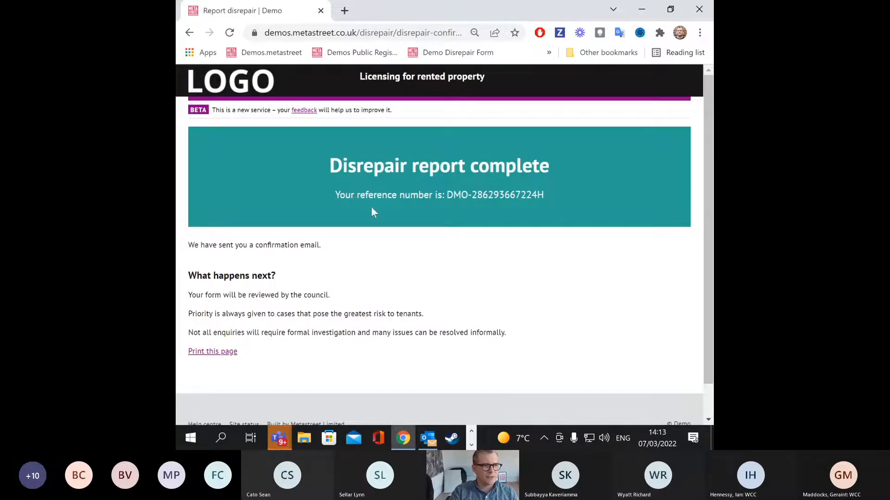
pyautogui.click(293, 55)
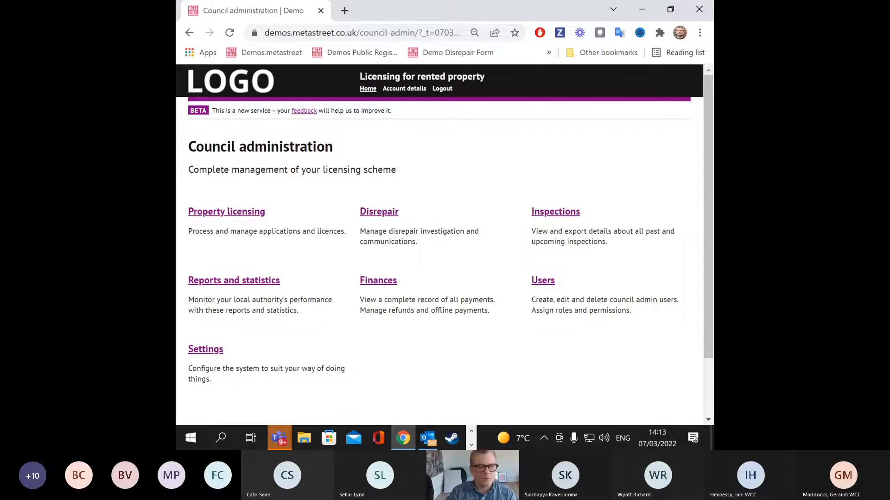
# Step: Open the Disrepair list, now 17 cases with the new unassigned report on top
pyautogui.click(393, 212)
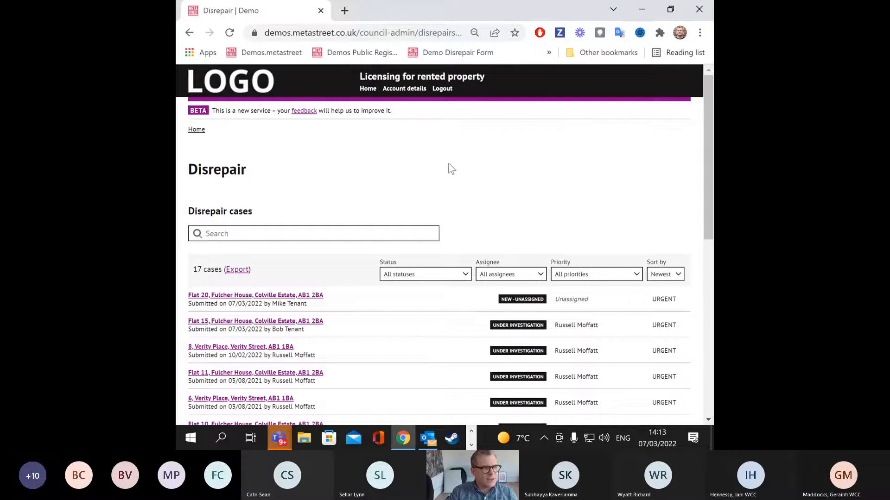
pyautogui.click(196, 130)
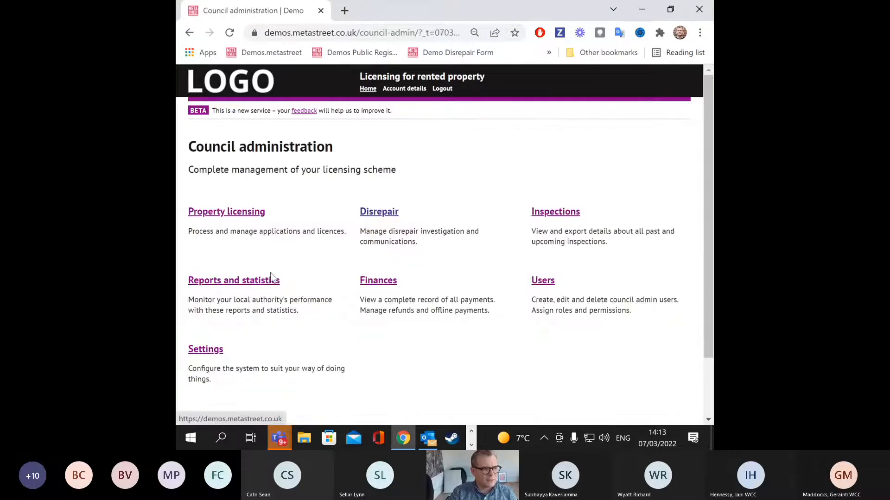
pyautogui.click(370, 216)
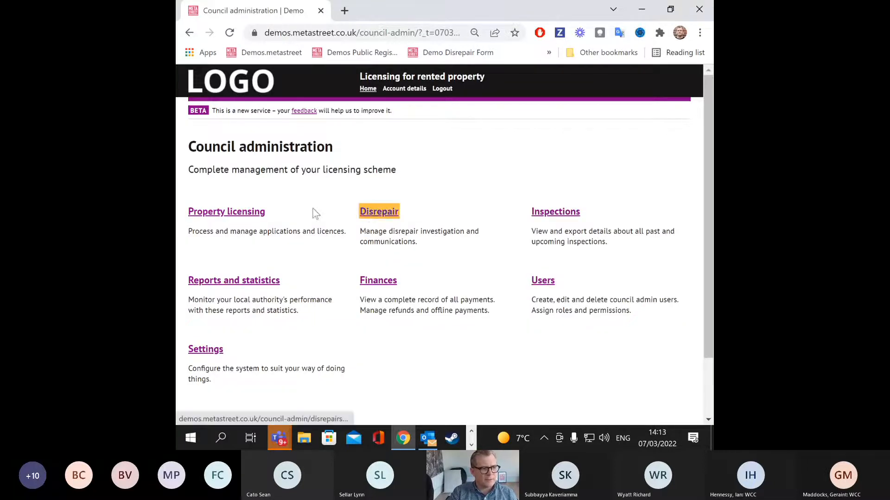
pyautogui.scroll(-3, 308, 254)
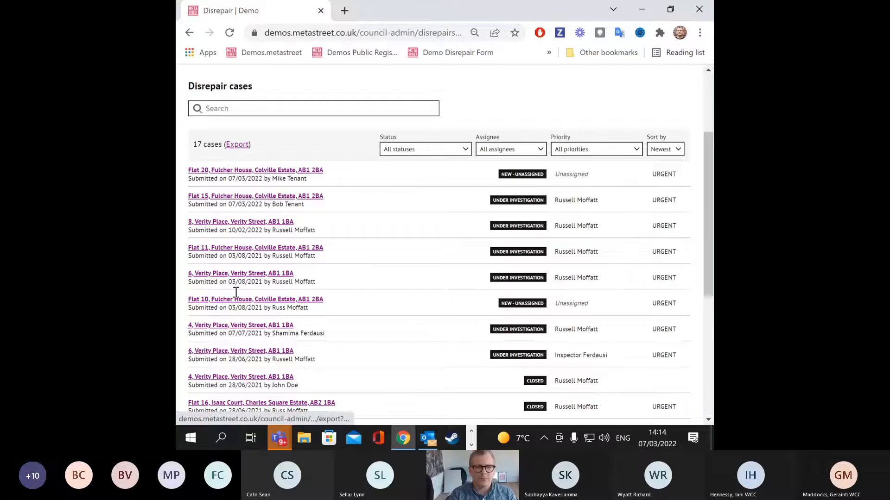
pyautogui.click(454, 152)
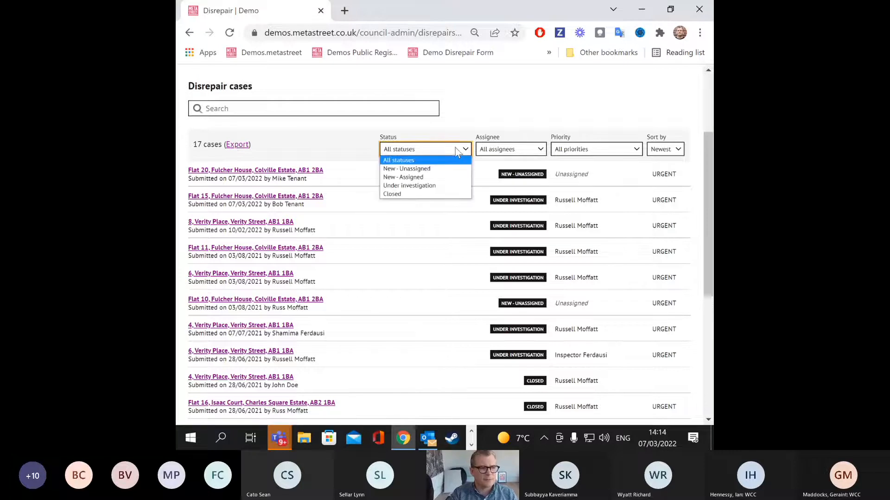
pyautogui.click(455, 149)
pyautogui.click(491, 148)
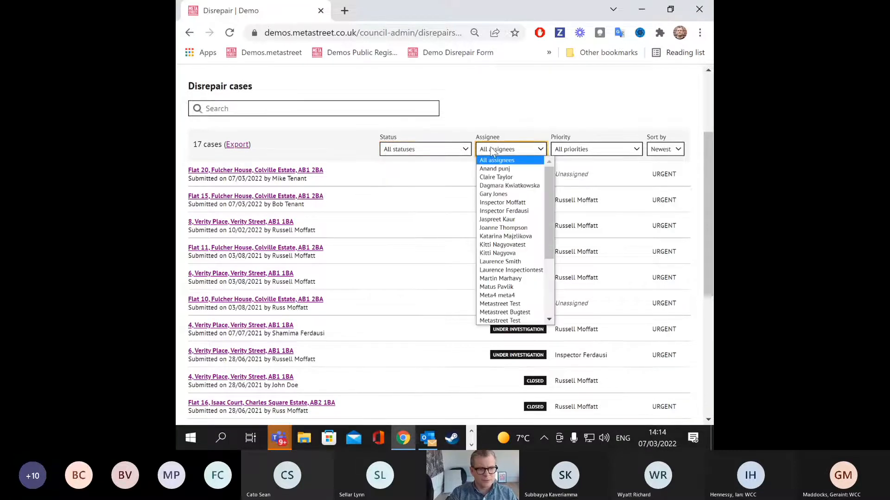
pyautogui.click(492, 149)
pyautogui.click(599, 148)
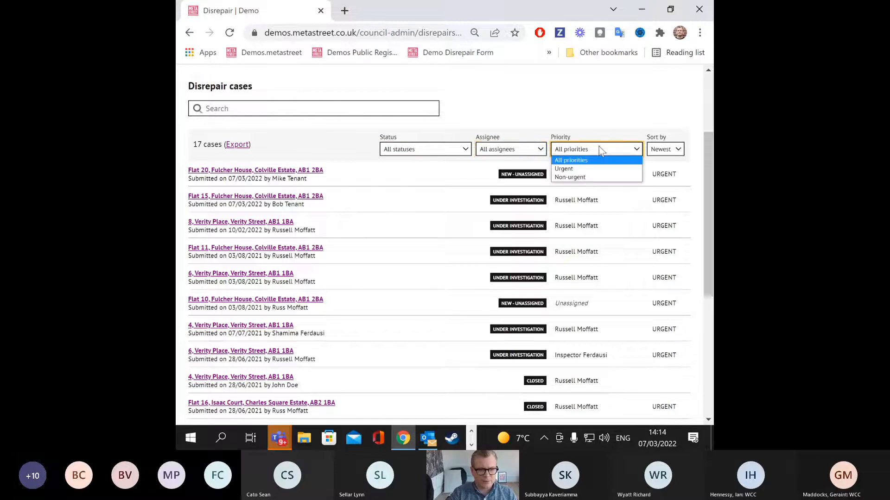
pyautogui.click(599, 147)
pyautogui.click(680, 148)
pyautogui.click(667, 151)
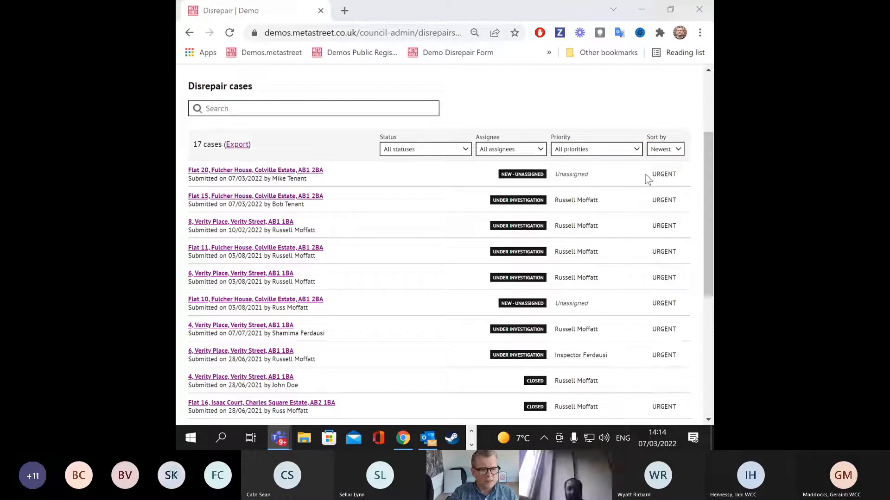
pyautogui.moveTo(650, 174); pyautogui.dragTo(682, 180)
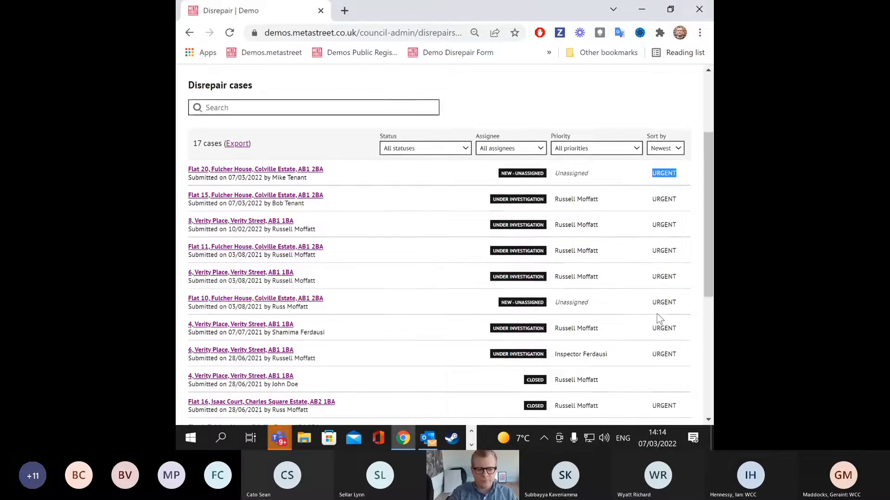
pyautogui.scroll(-5, 656, 318)
pyautogui.scroll(4, 686, 248)
pyautogui.scroll(3, 690, 237)
pyautogui.scroll(-4, 689, 182)
pyautogui.scroll(1, 571, 172)
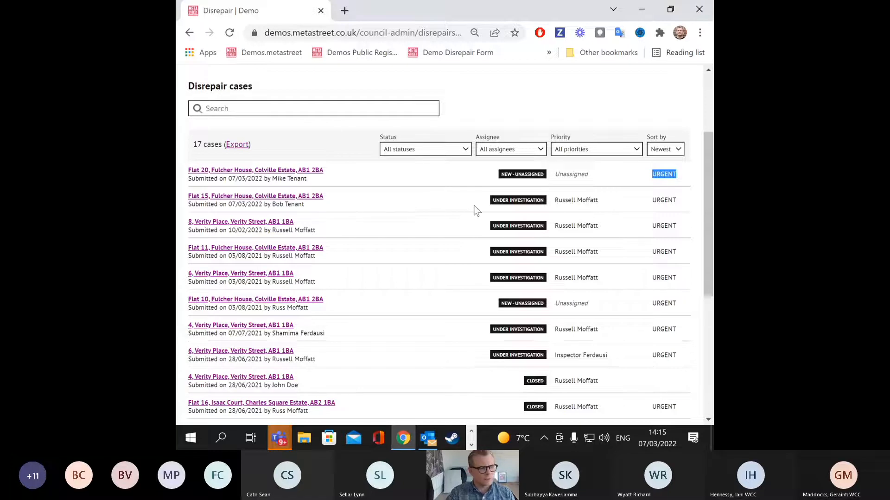
pyautogui.click(272, 174)
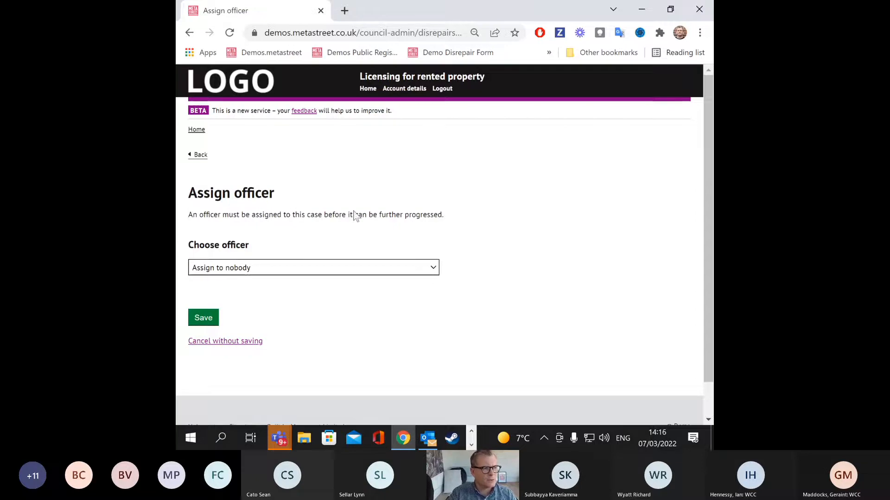
pyautogui.click(423, 272)
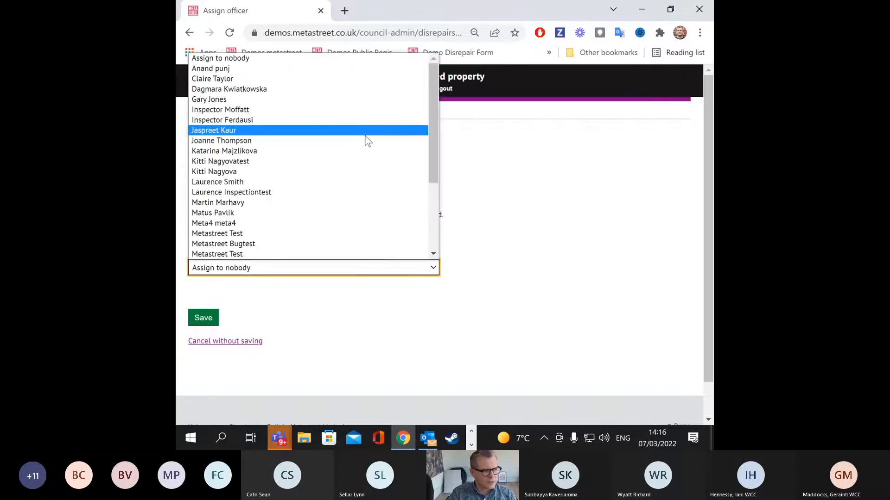
pyautogui.scroll(-3, 365, 190)
pyautogui.scroll(-1, 353, 192)
pyautogui.click(297, 203)
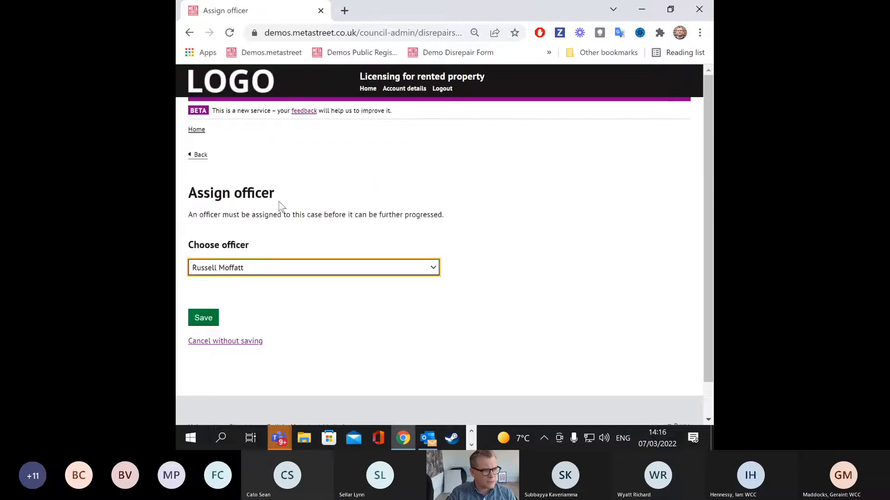
pyautogui.click(203, 320)
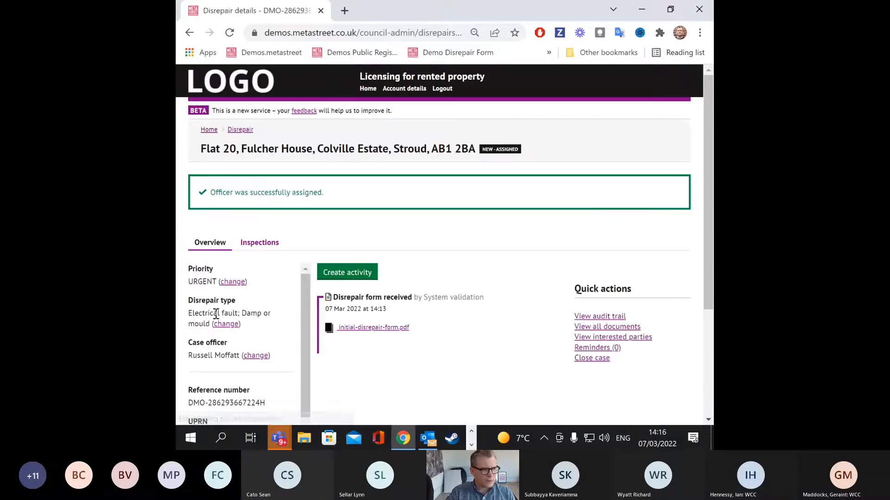
pyautogui.scroll(-1, 502, 302)
pyautogui.hotkey('ctrl', '-')
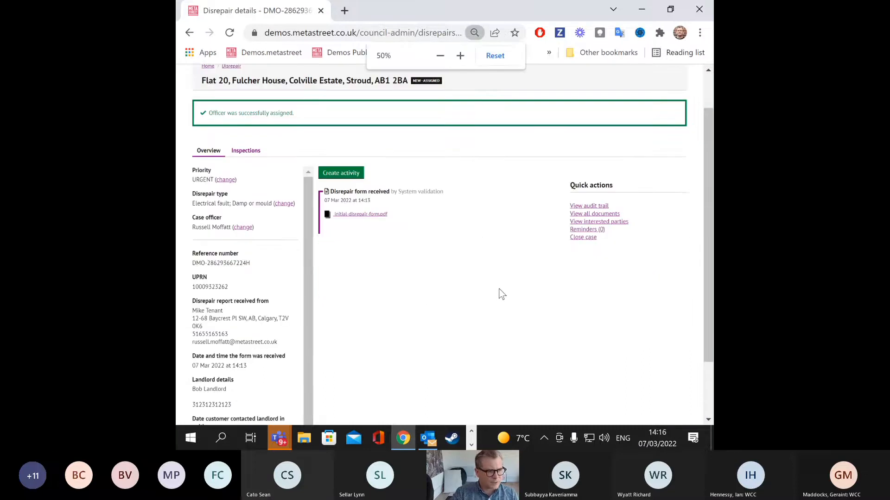
pyautogui.scroll(2, 504, 297)
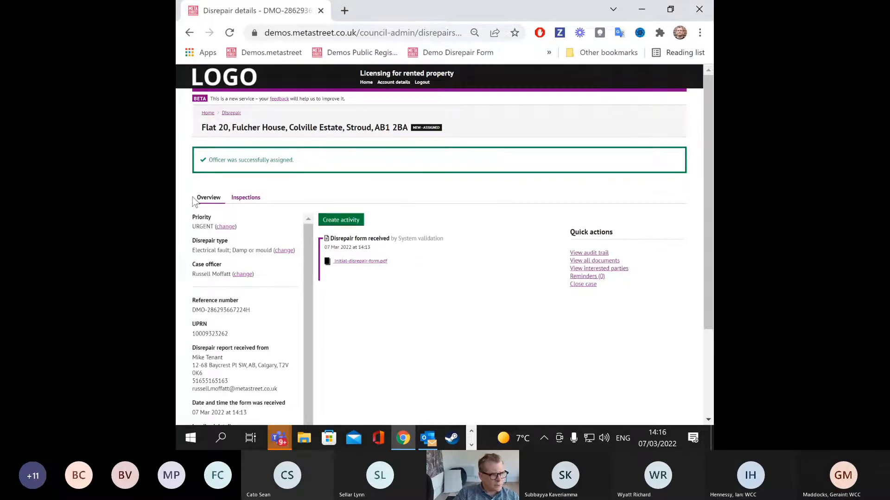
pyautogui.moveTo(193, 214); pyautogui.dragTo(265, 401)
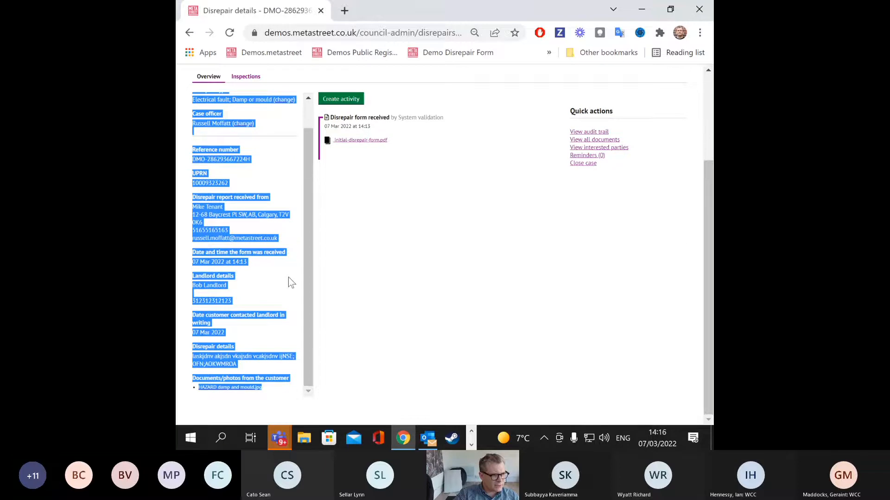
pyautogui.click(292, 199)
pyautogui.scroll(1, 259, 157)
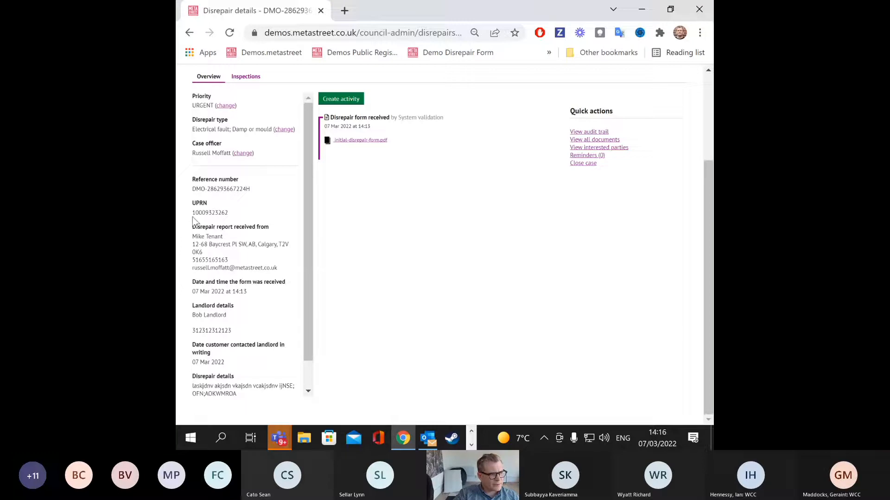
pyautogui.moveTo(192, 211); pyautogui.dragTo(235, 226)
pyautogui.moveTo(251, 190); pyautogui.dragTo(187, 194)
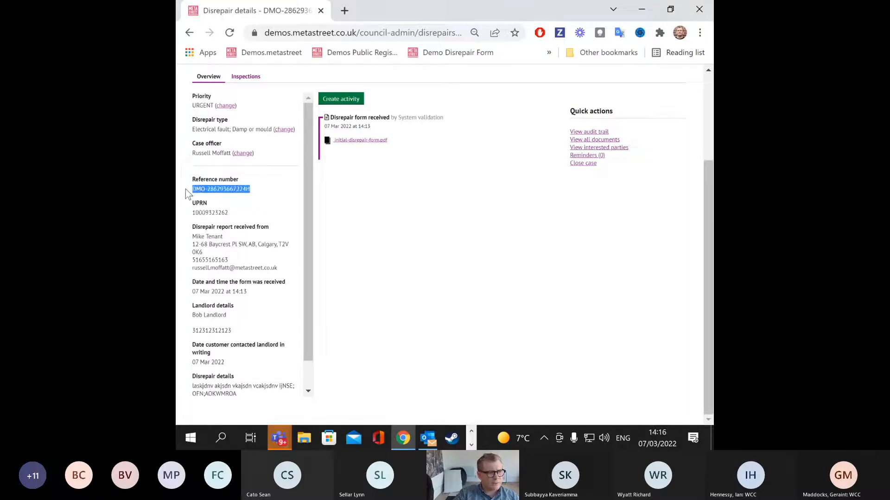
pyautogui.moveTo(195, 193); pyautogui.dragTo(287, 190)
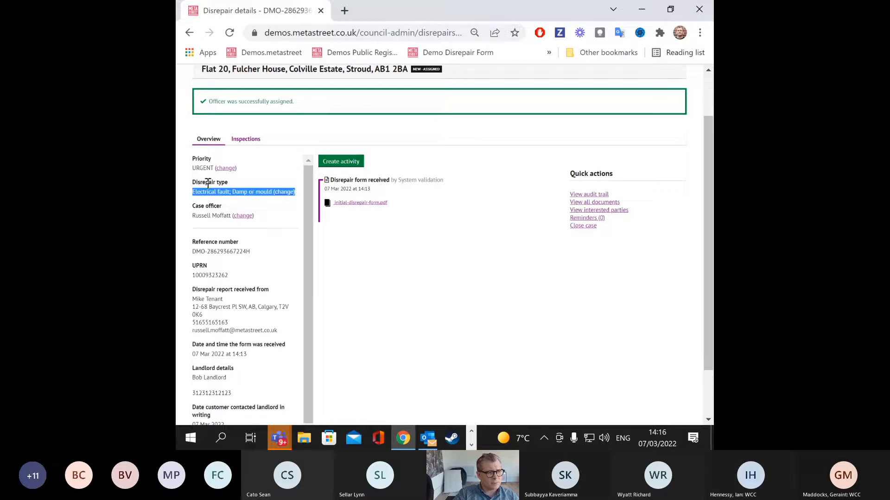
pyautogui.moveTo(191, 206); pyautogui.dragTo(226, 212)
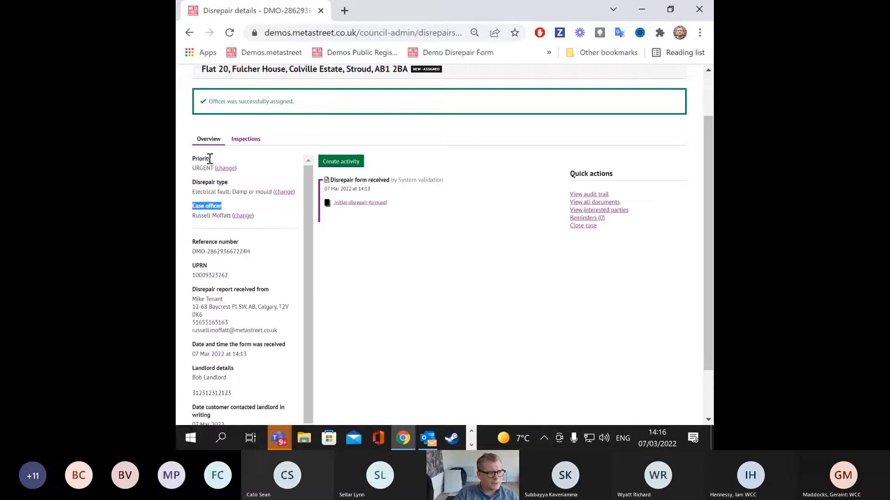
# Step: Change the case priority from Urgent to Non-urgent and save
pyautogui.click(226, 168)
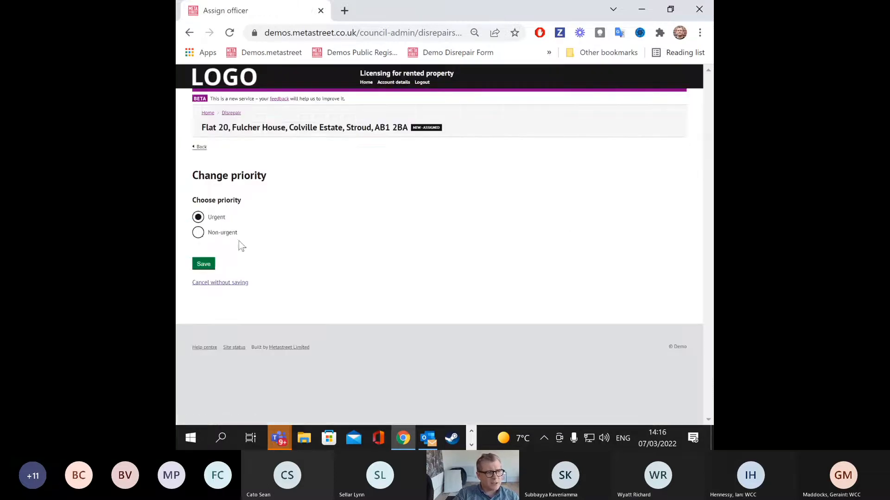
pyautogui.click(198, 233)
pyautogui.click(207, 264)
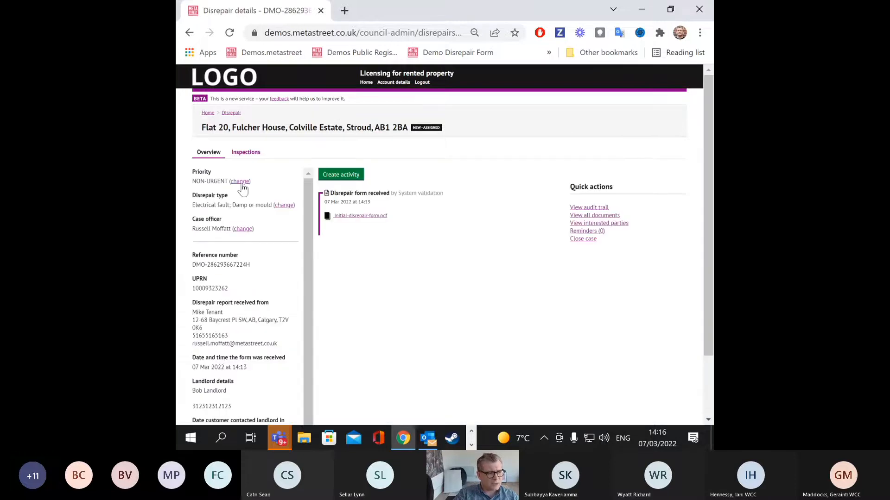
# Step: Highlight the reporter, the form received date and the landlord's details in the case overview
pyautogui.scroll(-1, 242, 188)
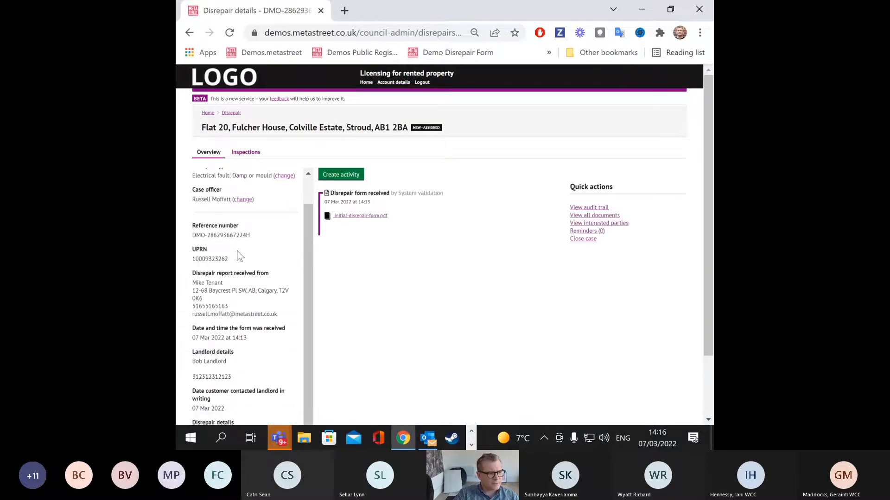
pyautogui.scroll(-1, 194, 216)
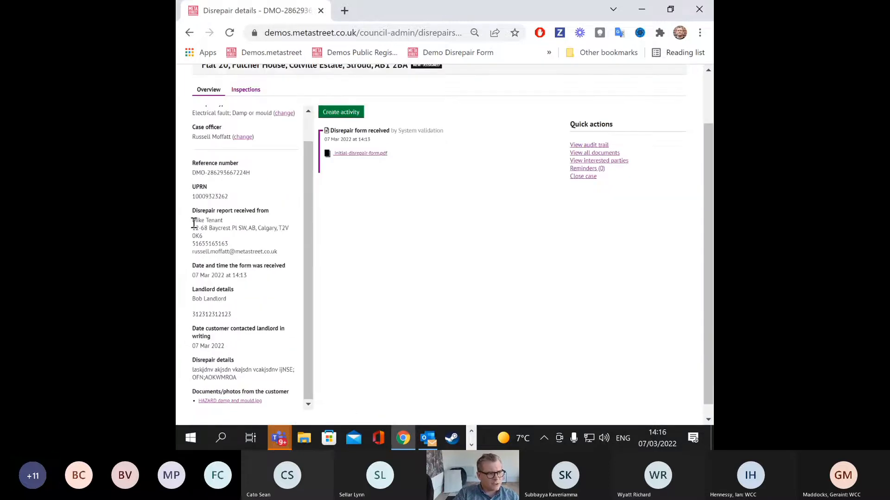
pyautogui.moveTo(194, 223); pyautogui.dragTo(283, 255)
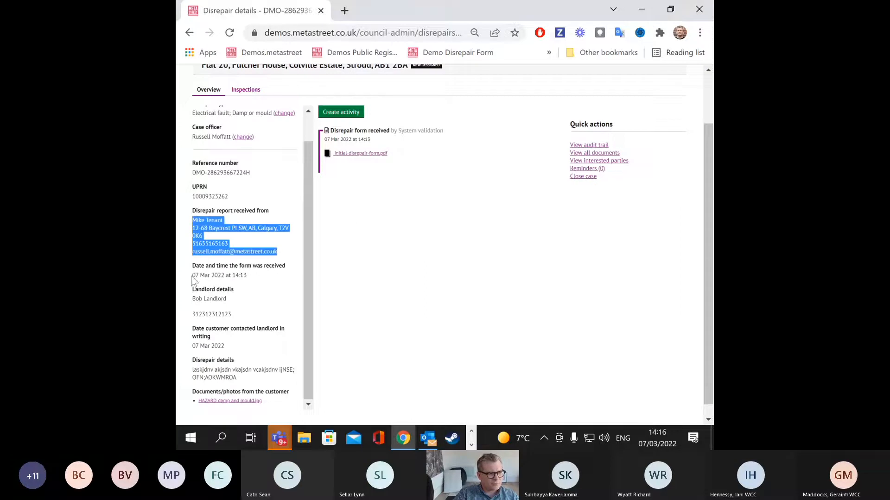
pyautogui.moveTo(192, 276); pyautogui.dragTo(256, 276)
pyautogui.moveTo(193, 299); pyautogui.dragTo(235, 302)
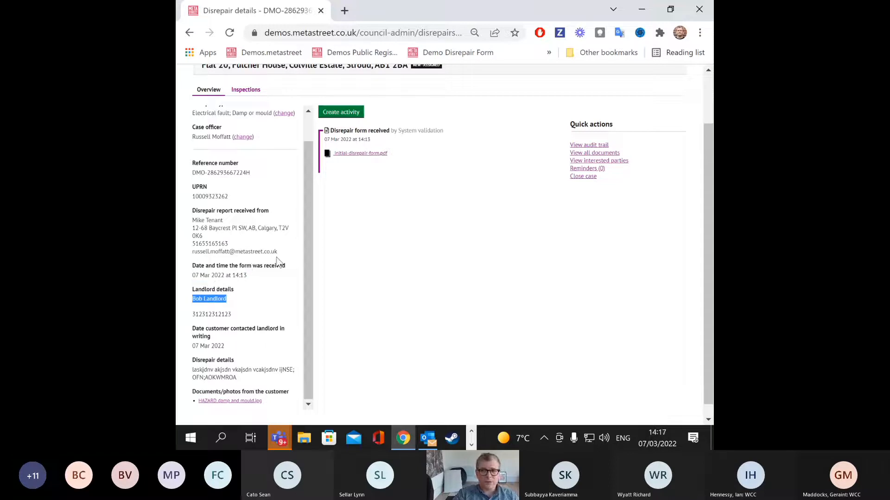
pyautogui.scroll(-1, 254, 287)
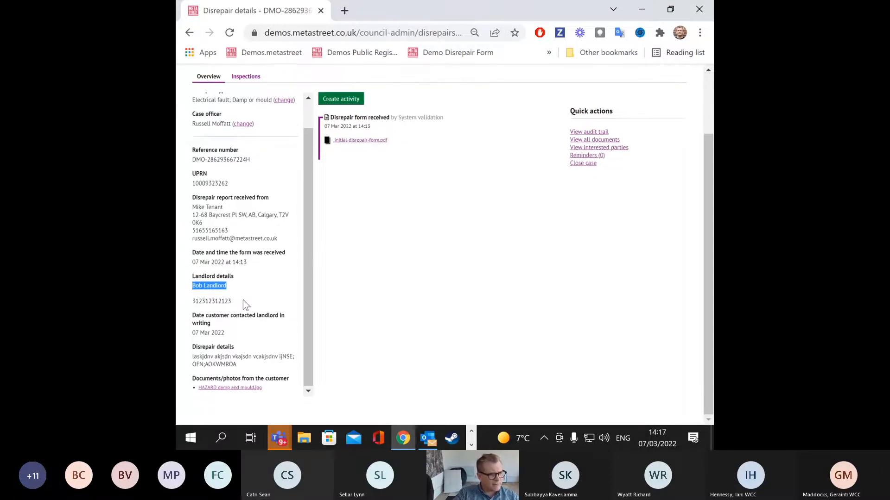
# Step: Highlight the landlord contact date and disrepair details, then view HAZARD damp and mould.jpg
pyautogui.moveTo(243, 301); pyautogui.dragTo(240, 329)
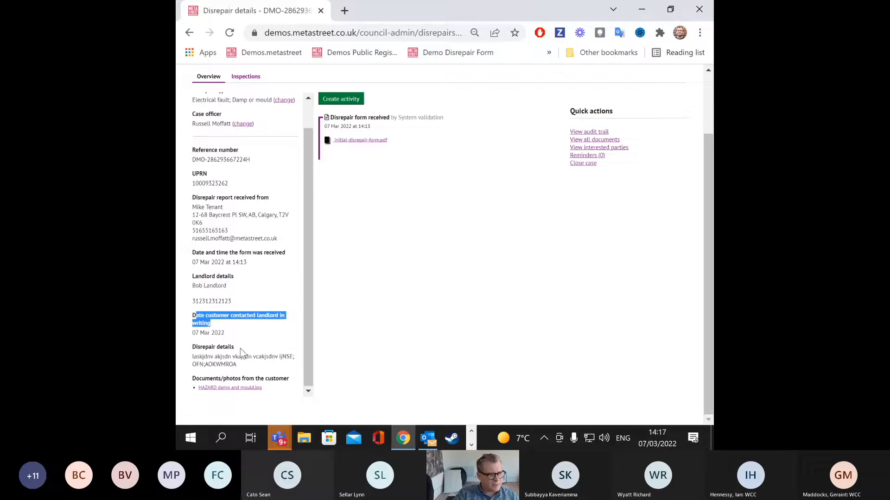
pyautogui.moveTo(193, 358); pyautogui.dragTo(264, 365)
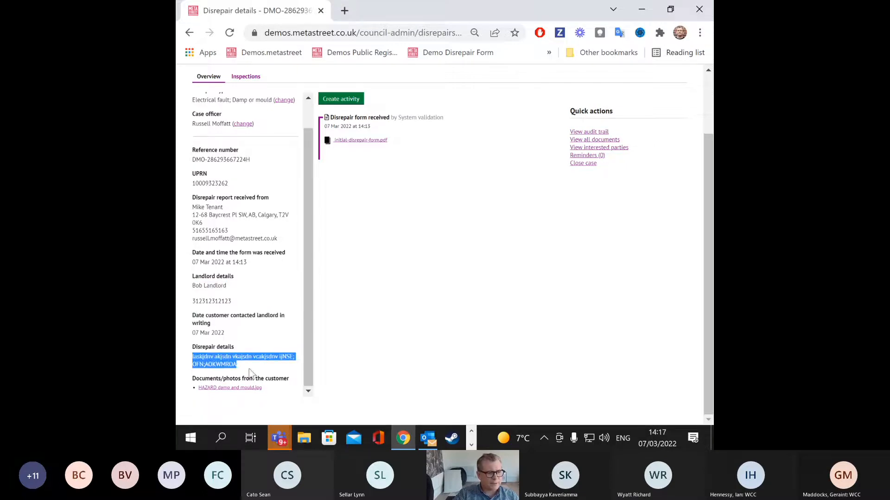
pyautogui.click(249, 388)
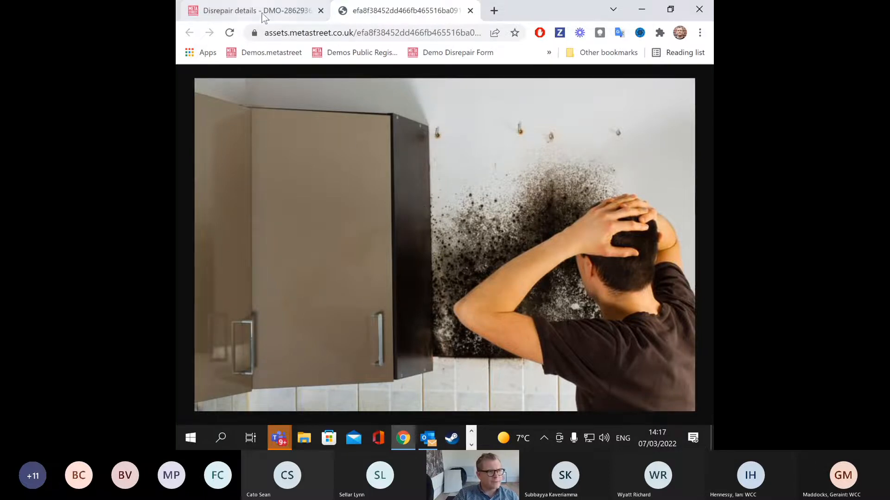
pyautogui.click(259, 14)
# Step: Return to the Disrepair details tab and start creating a new activity
pyautogui.scroll(2, 528, 353)
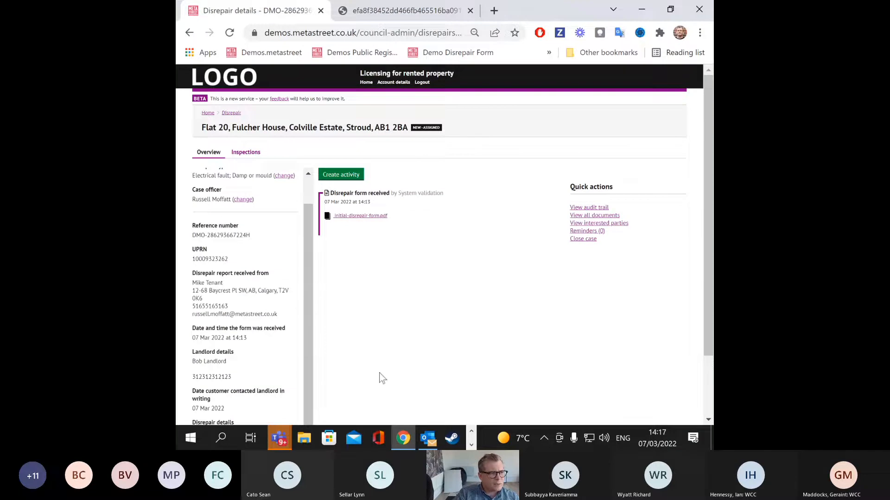
pyautogui.scroll(-2, 519, 238)
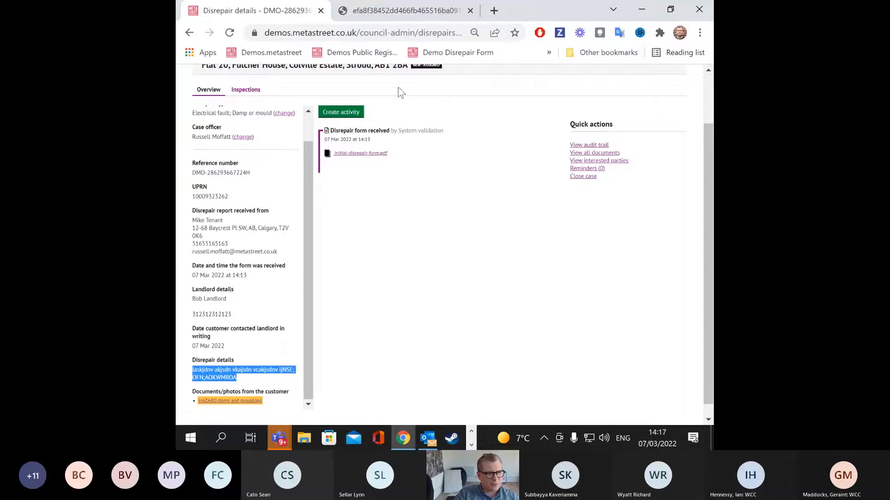
pyautogui.click(354, 115)
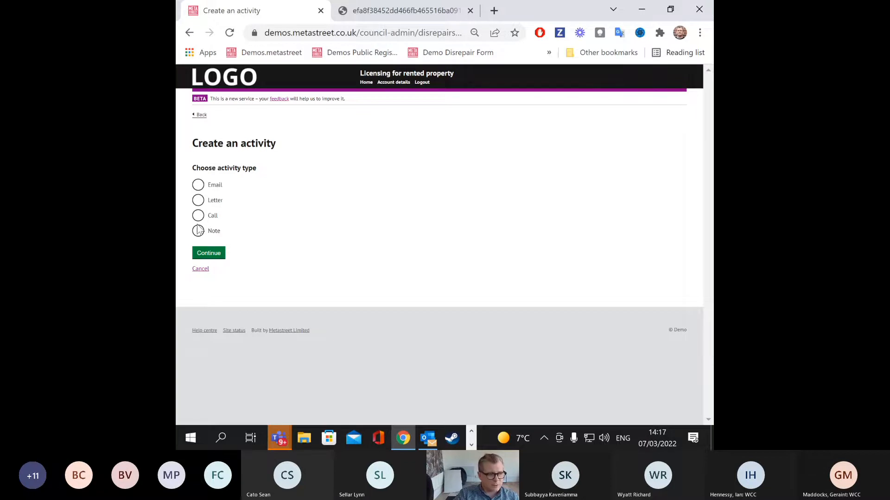
# Step: Choose Email as the activity type and address it to the tenant
pyautogui.click(198, 185)
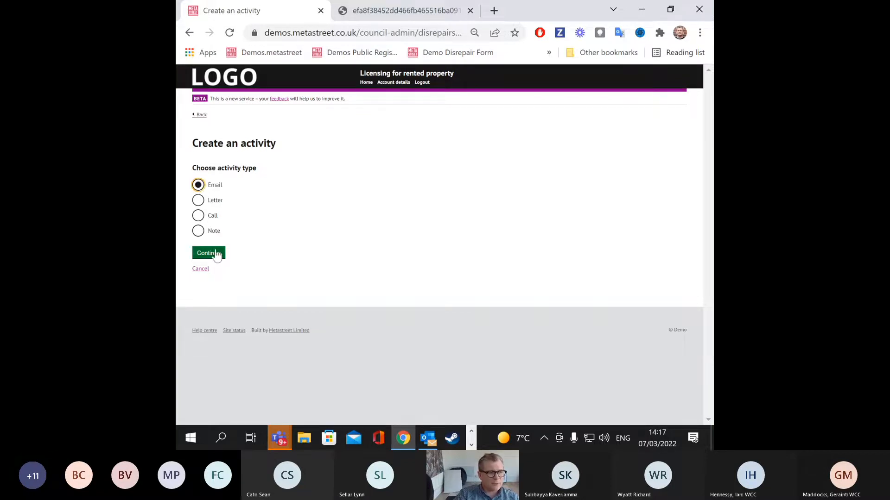
pyautogui.click(207, 253)
pyautogui.click(215, 244)
pyautogui.click(338, 206)
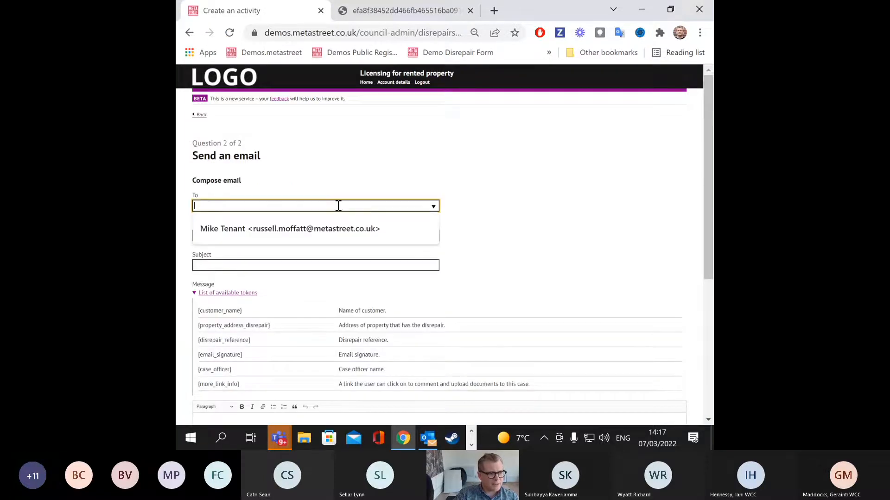
pyautogui.click(352, 229)
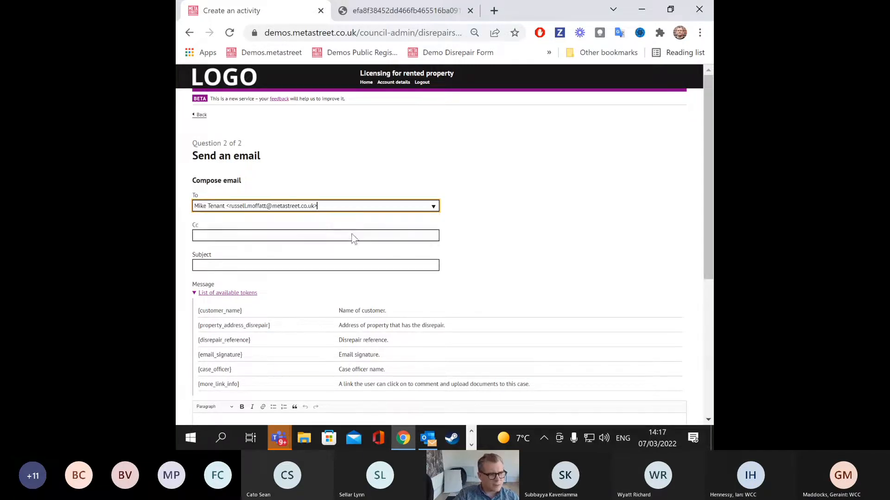
# Step: Leave Cc empty and type a placeholder email subject
pyautogui.scroll(-1, 356, 227)
pyautogui.click(326, 170)
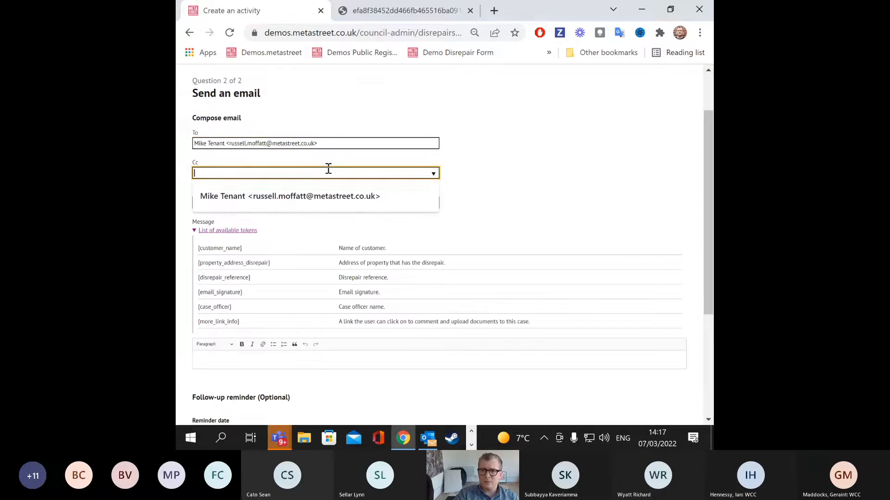
pyautogui.click(604, 157)
pyautogui.click(263, 204)
pyautogui.write('P[AKSFVDPSOKDF VM')
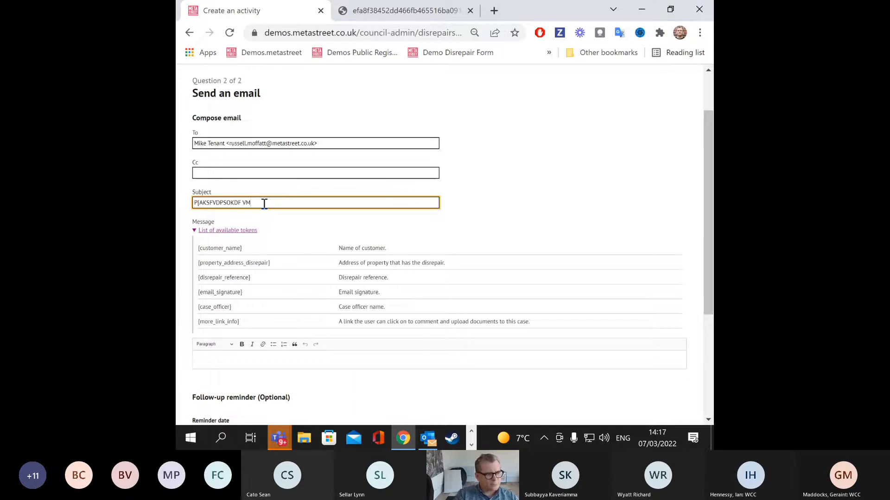
pyautogui.scroll(-1, 273, 167)
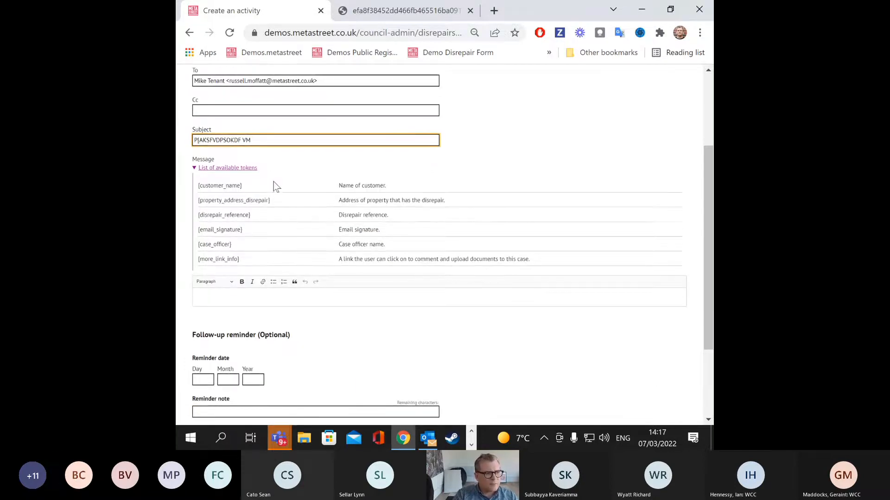
pyautogui.scroll(-2, 260, 162)
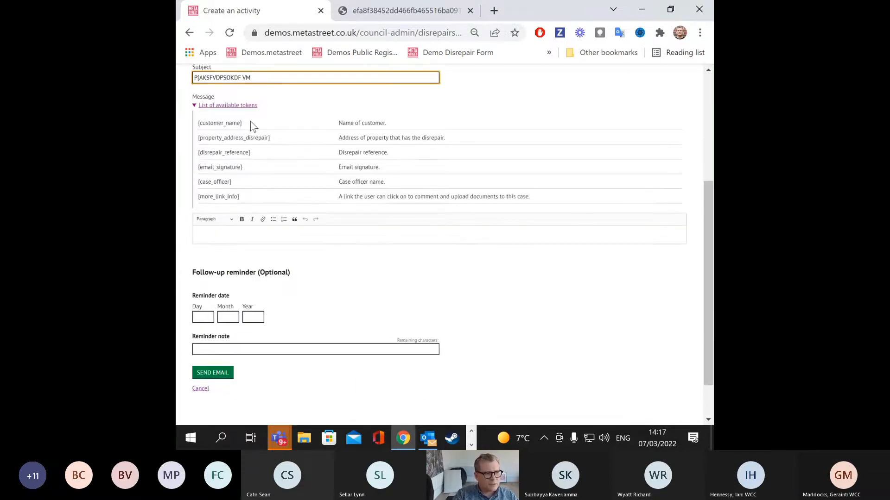
pyautogui.scroll(-1, 239, 137)
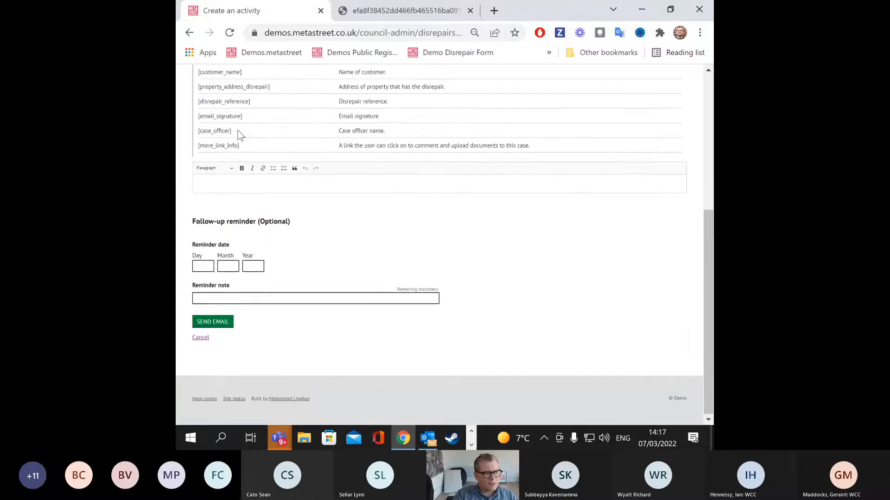
pyautogui.scroll(3, 240, 134)
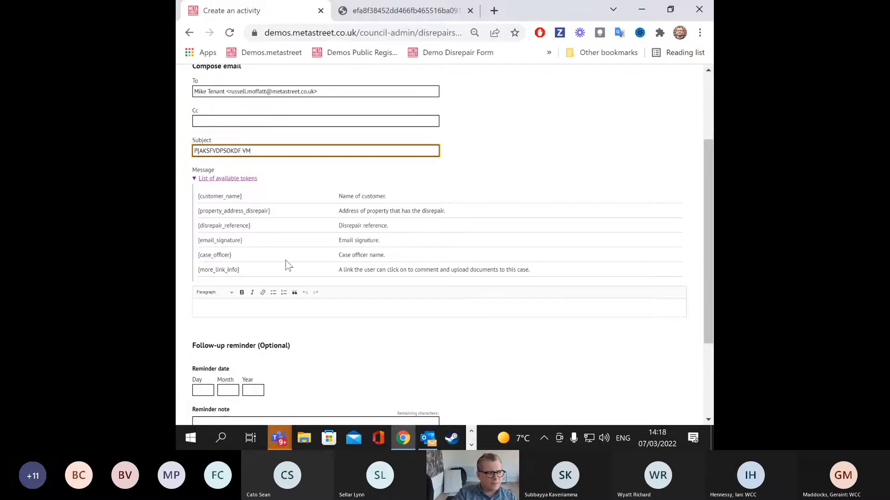
pyautogui.scroll(3, 286, 257)
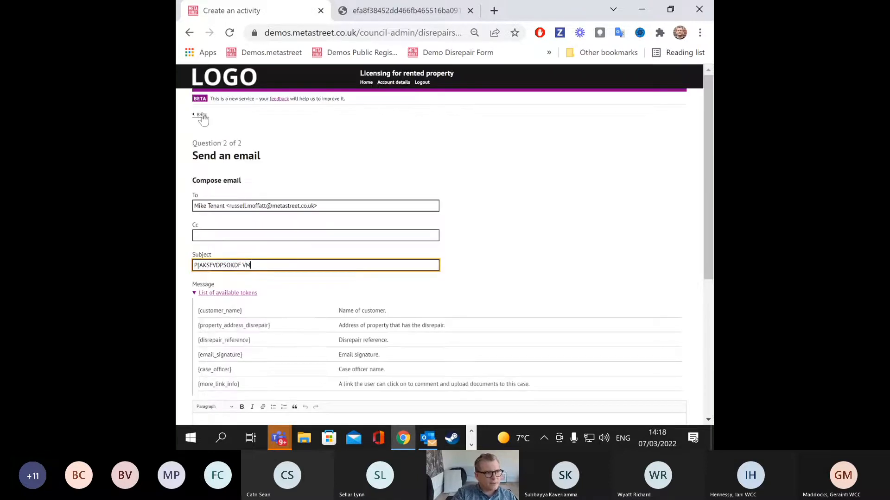
# Step: Go back, answer Yes to using a template, and apply the Disrepair email template
pyautogui.click(200, 115)
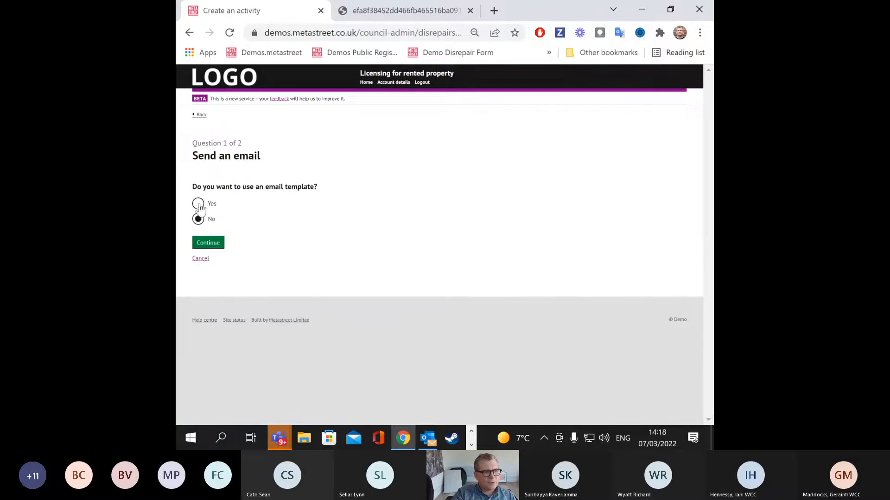
pyautogui.click(198, 204)
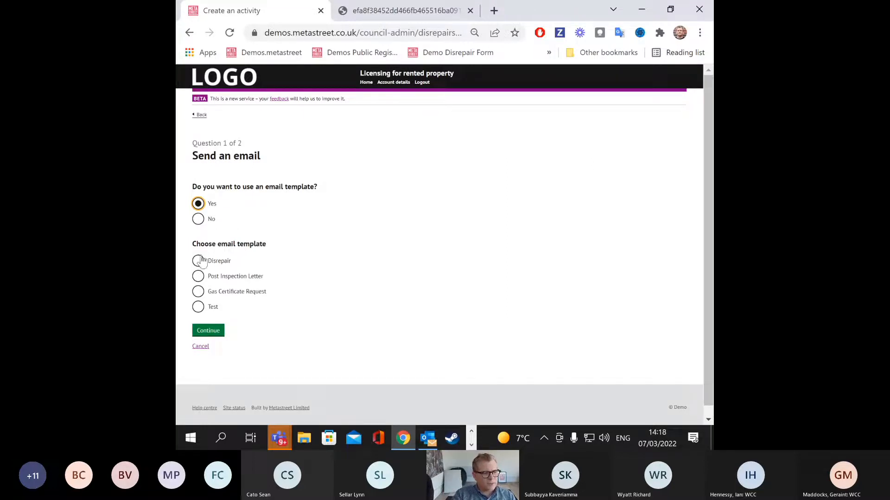
pyautogui.click(199, 260)
pyautogui.click(206, 333)
pyautogui.scroll(-3, 345, 320)
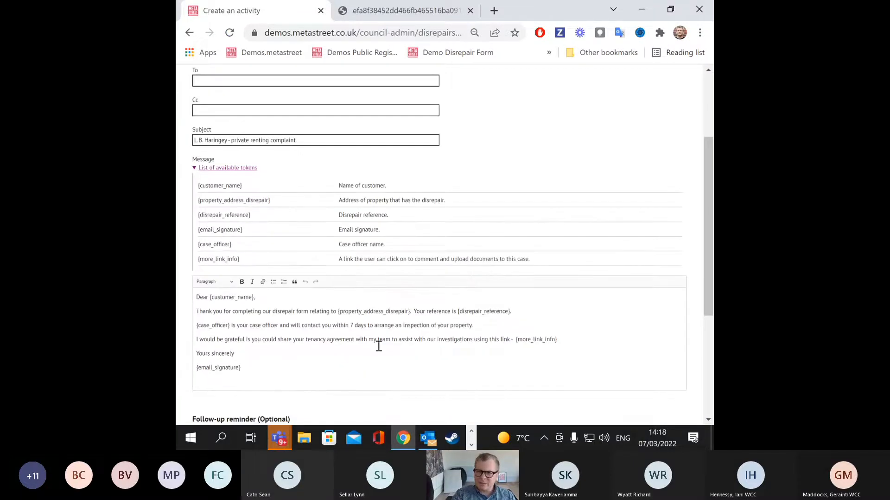
# Step: Address the templated email to the tenant from the recipient suggestions
pyautogui.scroll(2, 378, 345)
pyautogui.click(248, 144)
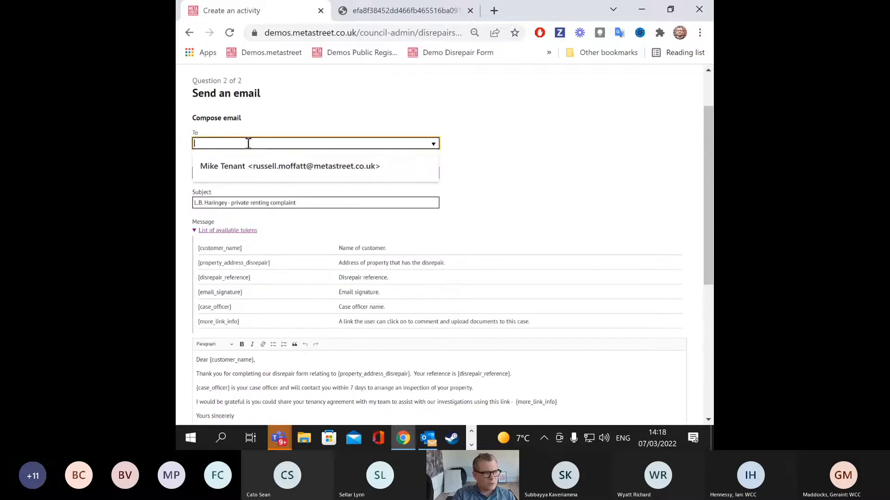
pyautogui.click(278, 166)
pyautogui.scroll(-1, 302, 142)
# Step: Highlight the subject, the tenancy agreement request and the {more_link_info} token in the message
pyautogui.tripleClick(298, 140)
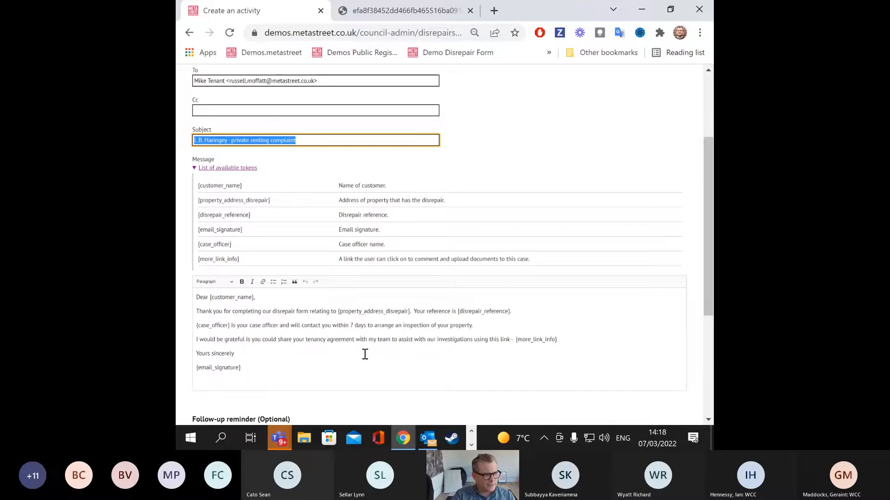
pyautogui.moveTo(212, 311); pyautogui.dragTo(263, 311)
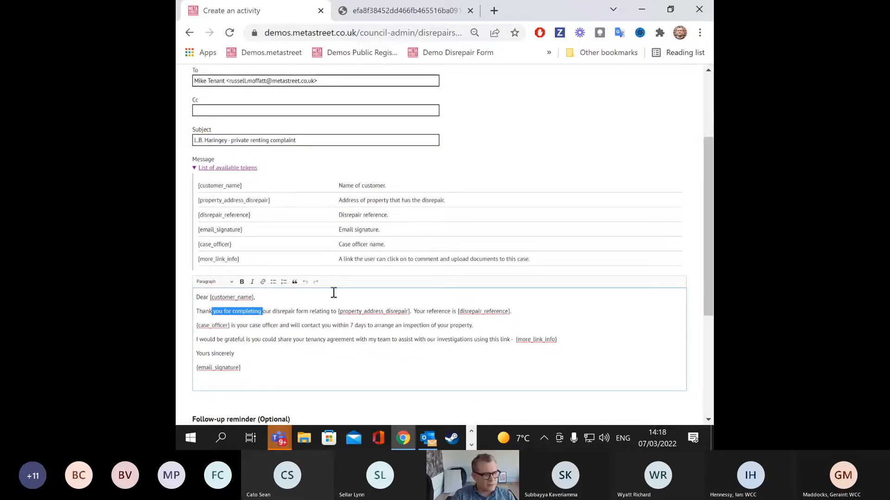
pyautogui.click(321, 356)
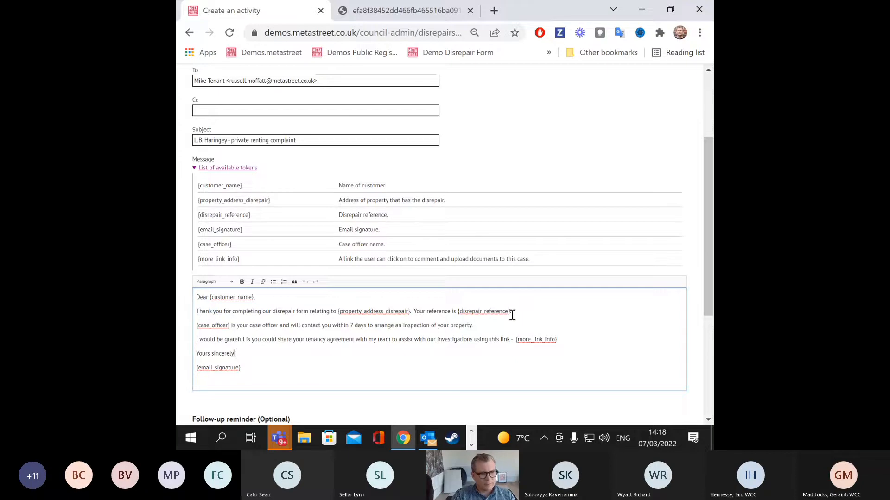
pyautogui.scroll(-1, 463, 352)
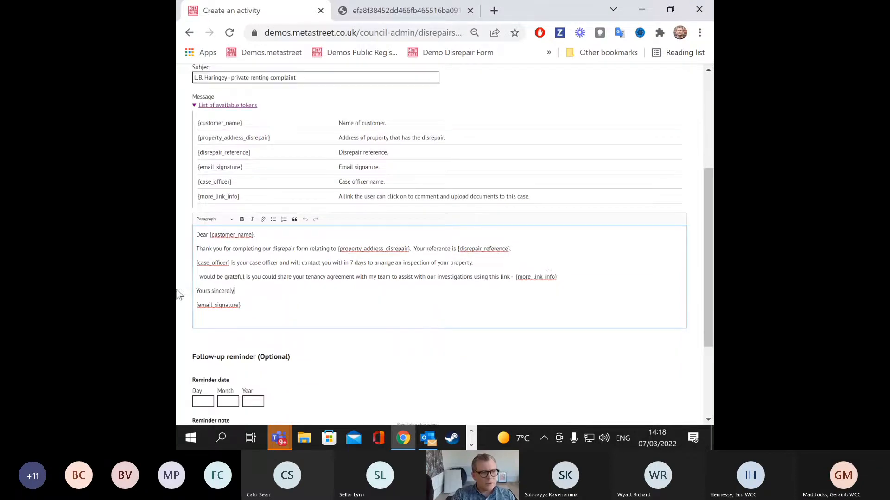
pyautogui.moveTo(200, 278); pyautogui.dragTo(506, 277)
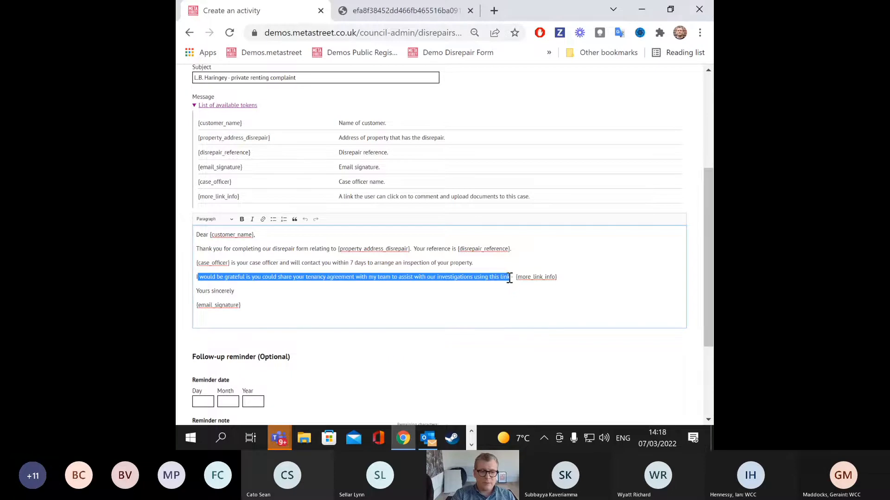
pyautogui.moveTo(566, 278); pyautogui.dragTo(516, 277)
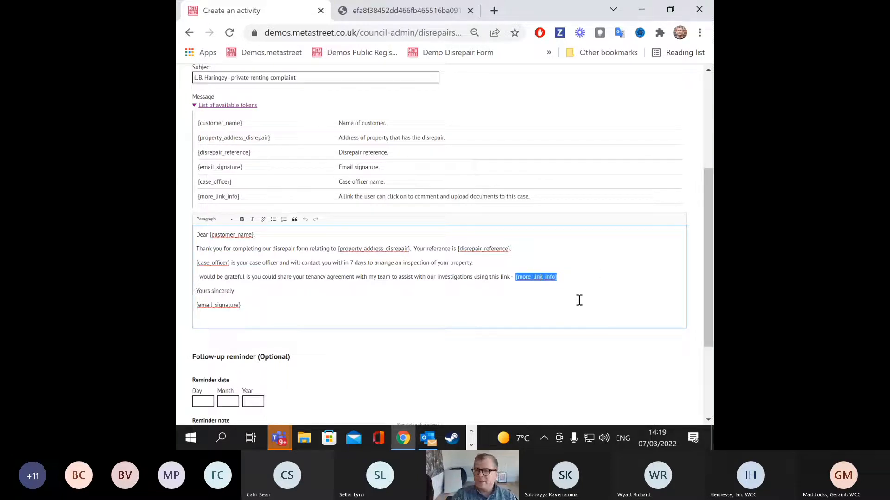
pyautogui.click(307, 277)
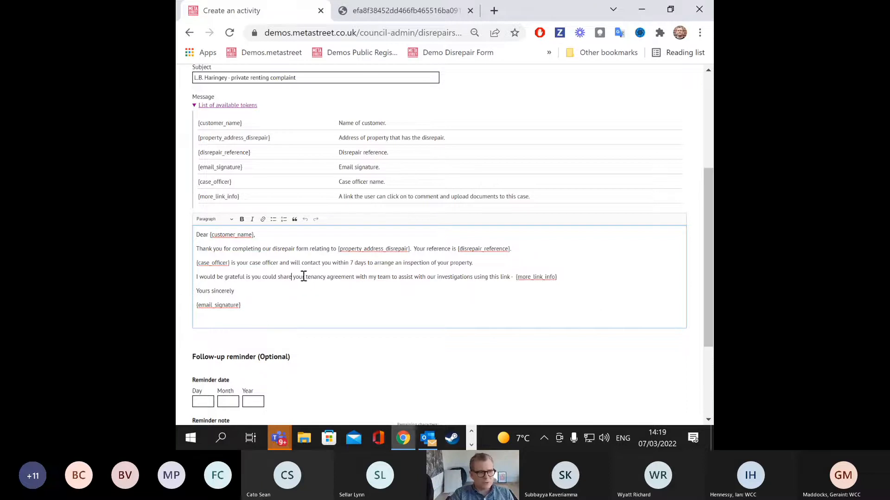
pyautogui.moveTo(305, 277); pyautogui.dragTo(356, 276)
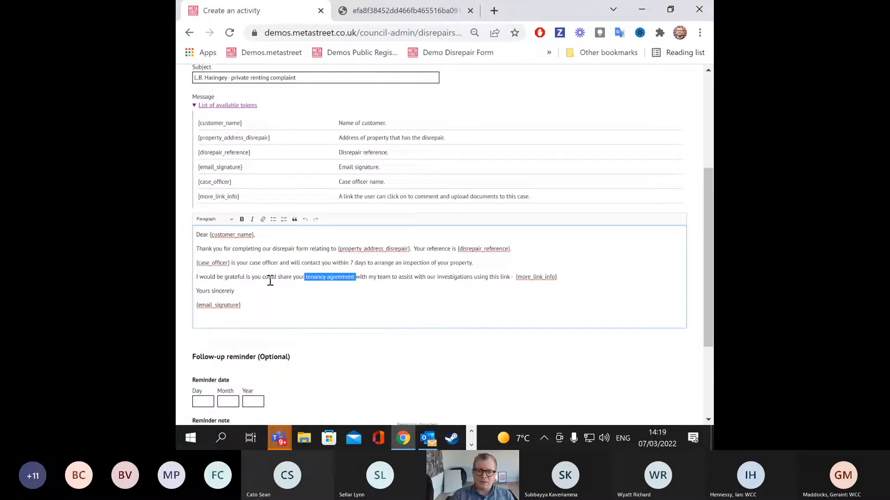
# Step: Add a new paragraph of placeholder text after the link line in the message
pyautogui.click(454, 281)
pyautogui.click(601, 280)
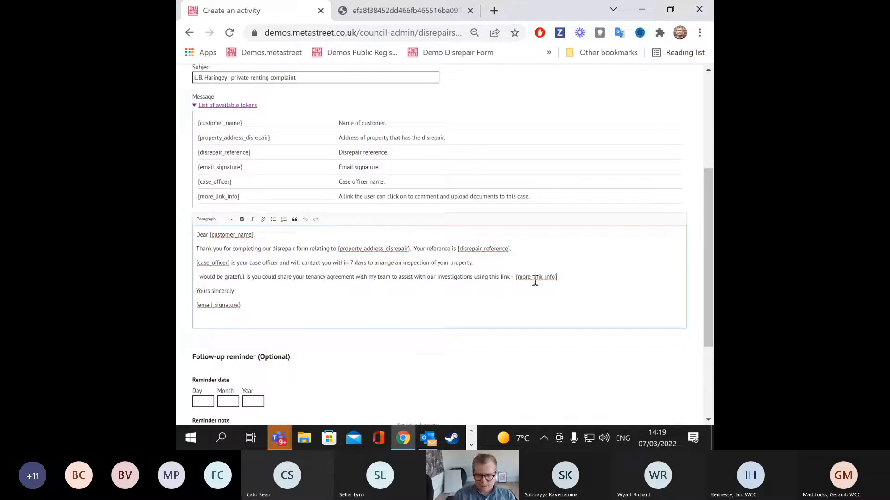
pyautogui.press('Return')
pyautogui.write('IOWQUSEHFCNOQIWUE')
pyautogui.write('HFCJ QIOPWUHERF LIQUJWRCNE LQKJAWRNC I')
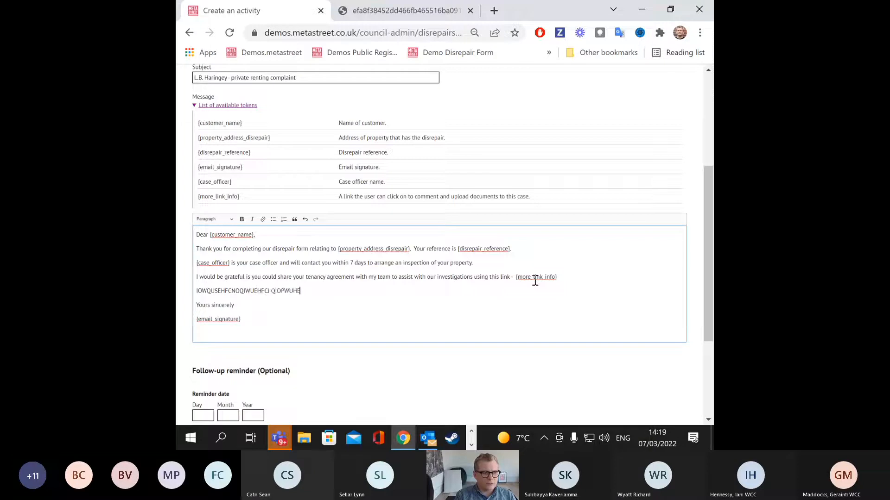
# Step: Set the reminder date to 19/03/2021, correcting the year from 2022
pyautogui.press('Tab')
pyautogui.write('E')
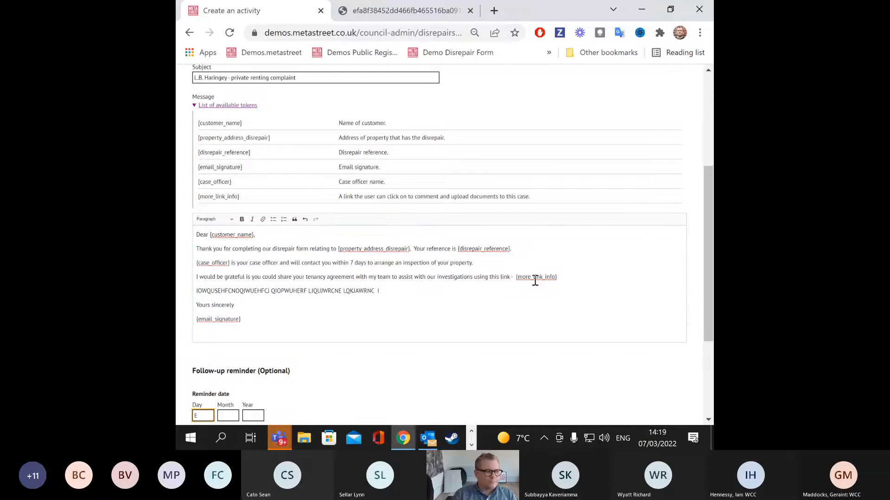
pyautogui.scroll(-2, 535, 280)
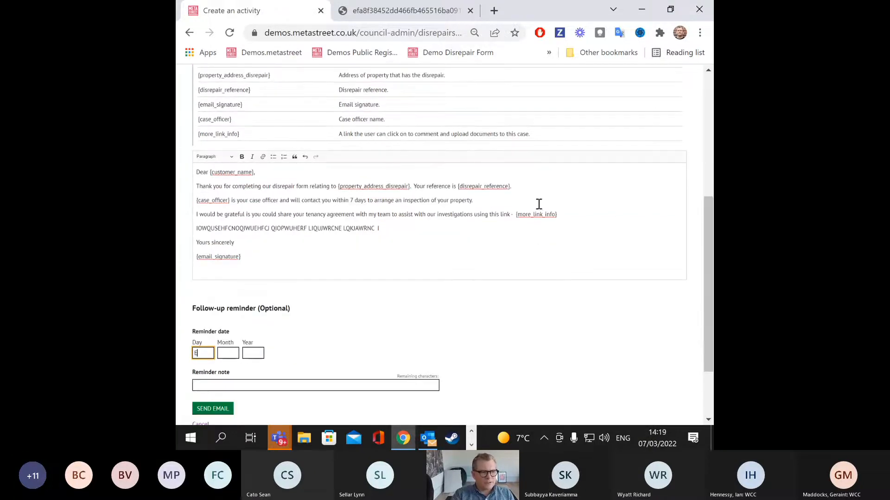
pyautogui.scroll(2, 538, 204)
pyautogui.scroll(-1, 199, 353)
pyautogui.doubleClick(194, 355)
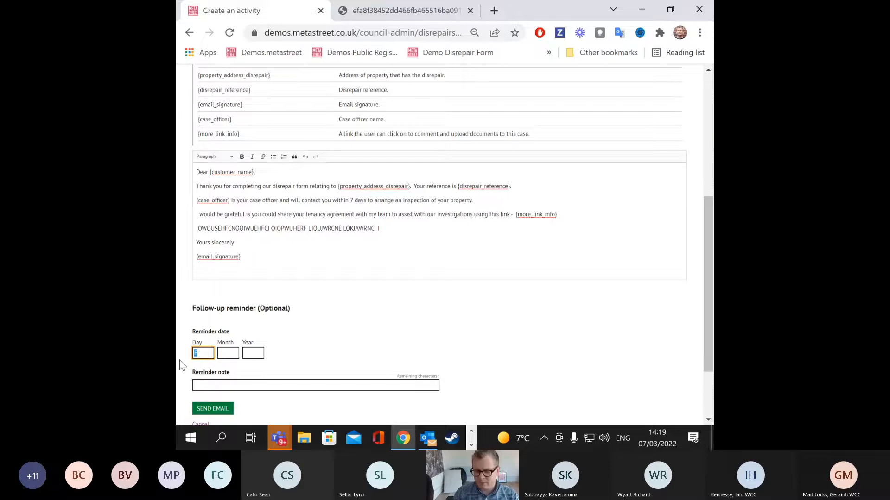
pyautogui.click(227, 352)
pyautogui.write('03')
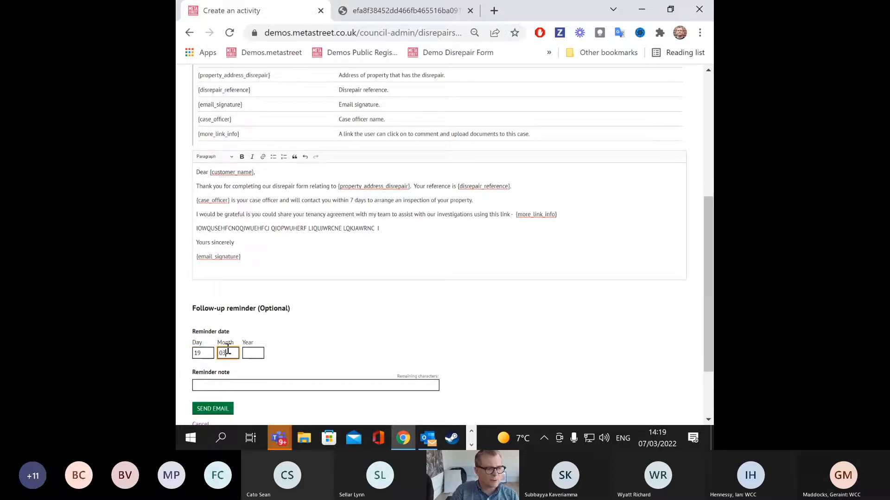
pyautogui.click(253, 353)
pyautogui.write('2022')
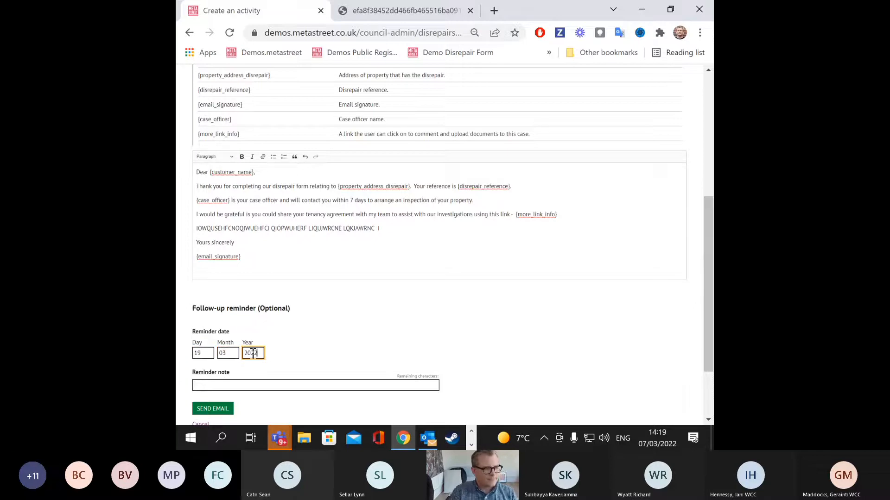
pyautogui.press('BackSpace')
pyautogui.write('1')
pyautogui.scroll(-2, 264, 338)
# Step: Type a placeholder reminder note and send the email
pyautogui.click(277, 323)
pyautogui.write('DFGBDFGBDFGBFGBFGBF')
pyautogui.write('GB G')
pyautogui.click(222, 346)
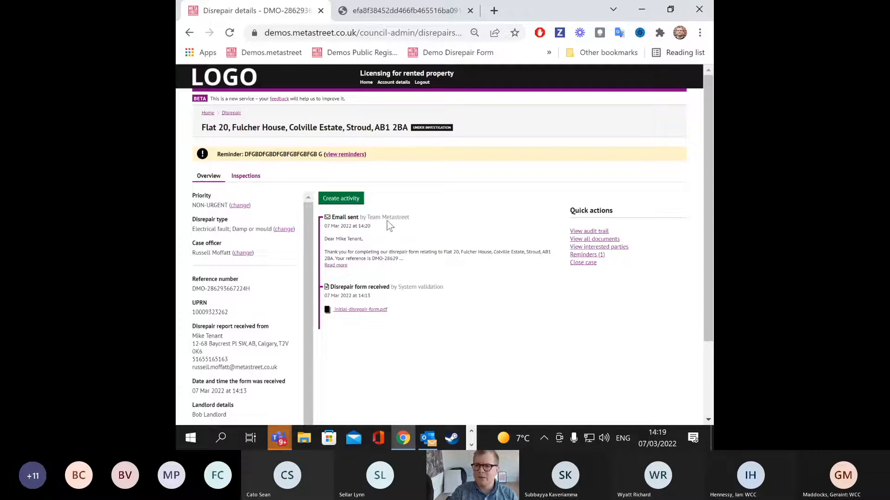
# Step: Expand the Email sent entry to read it in full, then view the audit trail
pyautogui.click(336, 266)
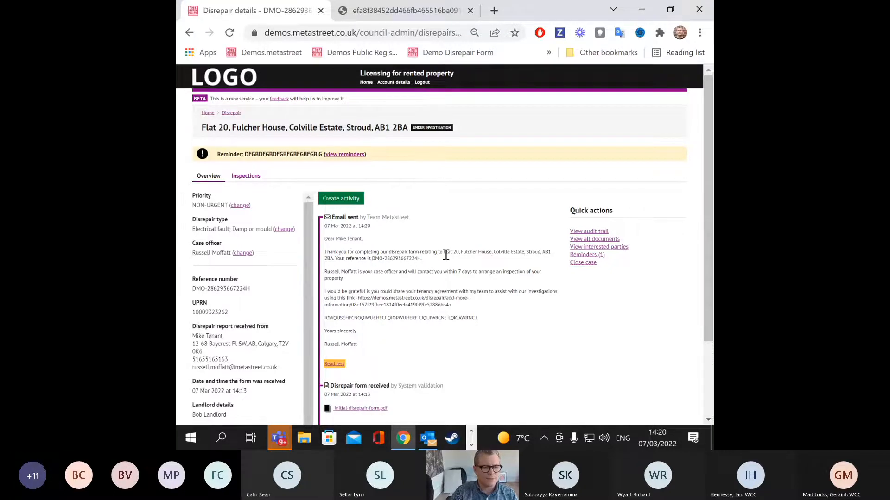
pyautogui.click(582, 232)
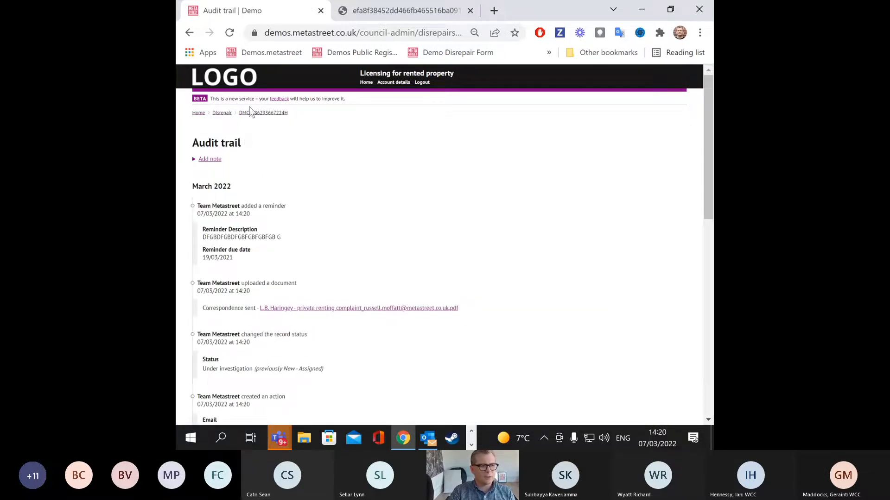
# Step: Return to the case overview and review the list of all case documents
pyautogui.click(250, 113)
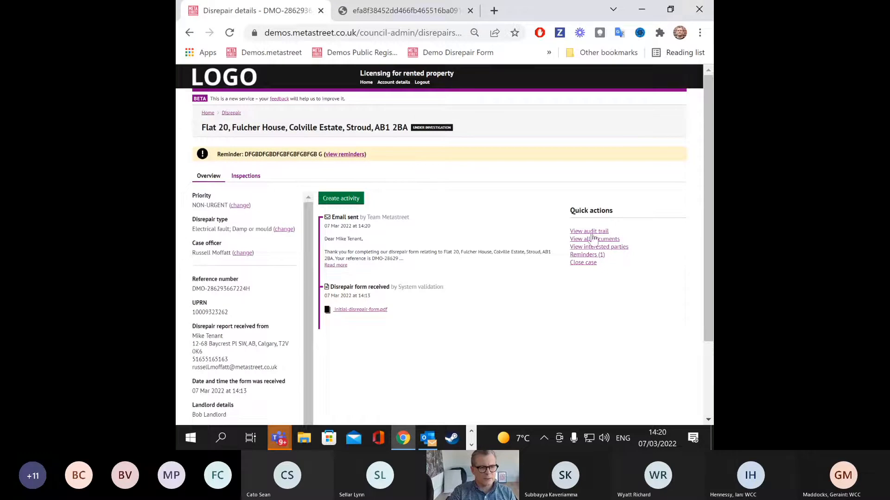
pyautogui.click(595, 240)
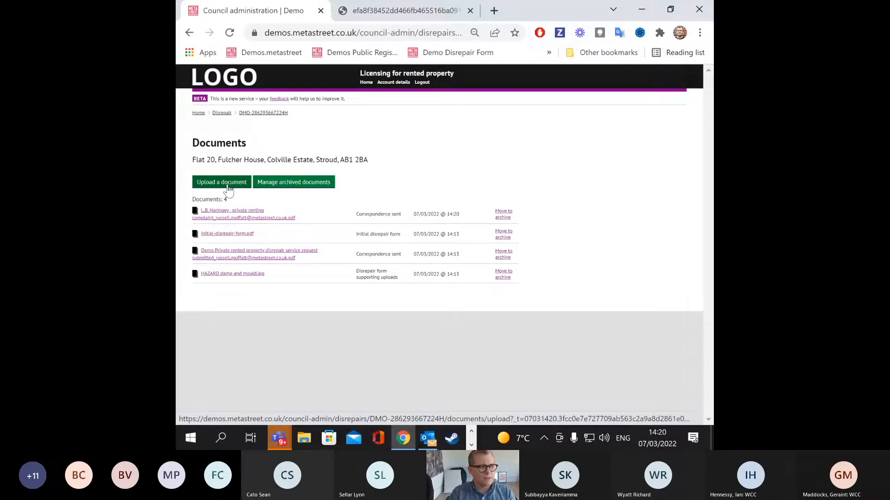
pyautogui.click(269, 113)
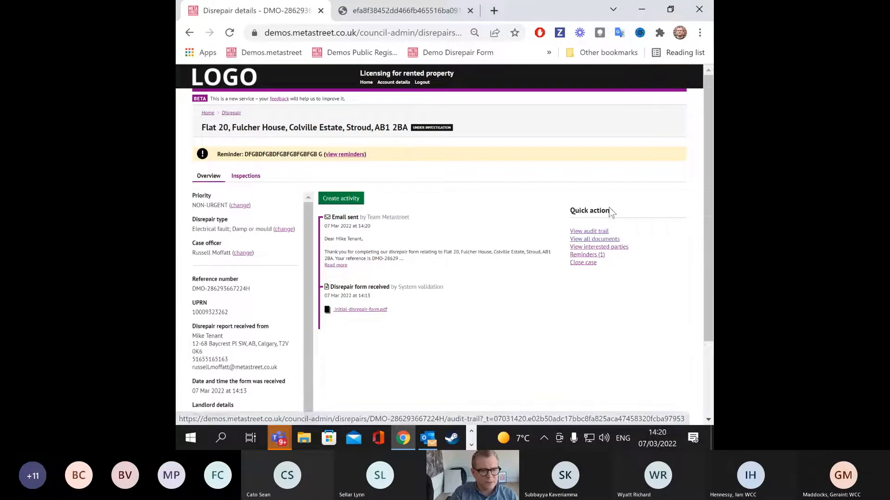
# Step: Check the case's one reminder, then start creating a new activity
pyautogui.click(586, 256)
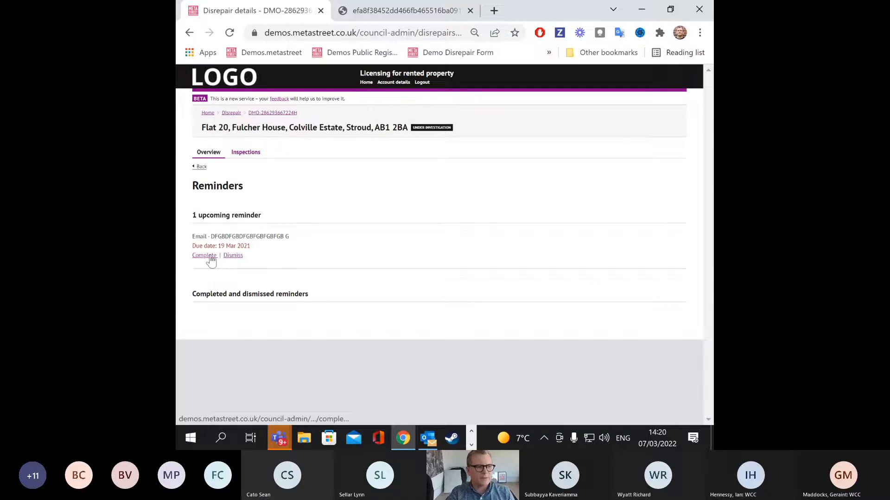
pyautogui.click(201, 166)
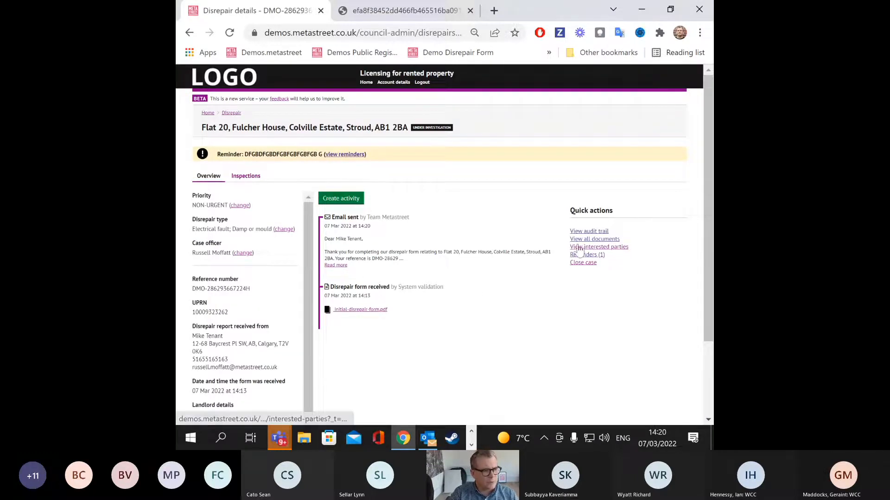
pyautogui.click(341, 198)
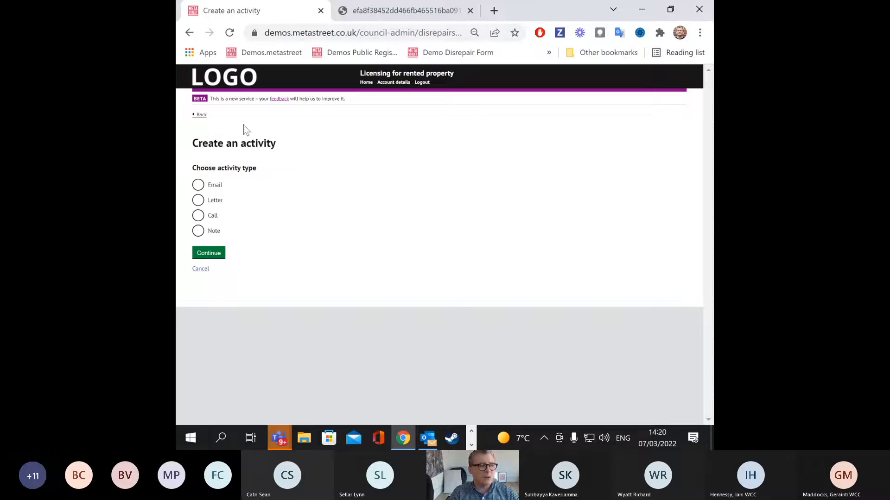
# Step: Restart activity creation and choose Letter, reaching the letter template question
pyautogui.click(199, 115)
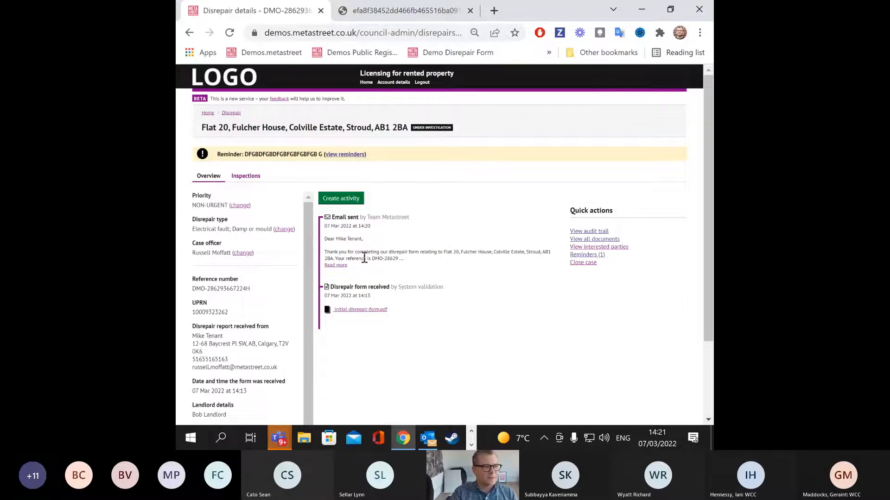
pyautogui.click(358, 199)
pyautogui.click(198, 200)
pyautogui.click(219, 254)
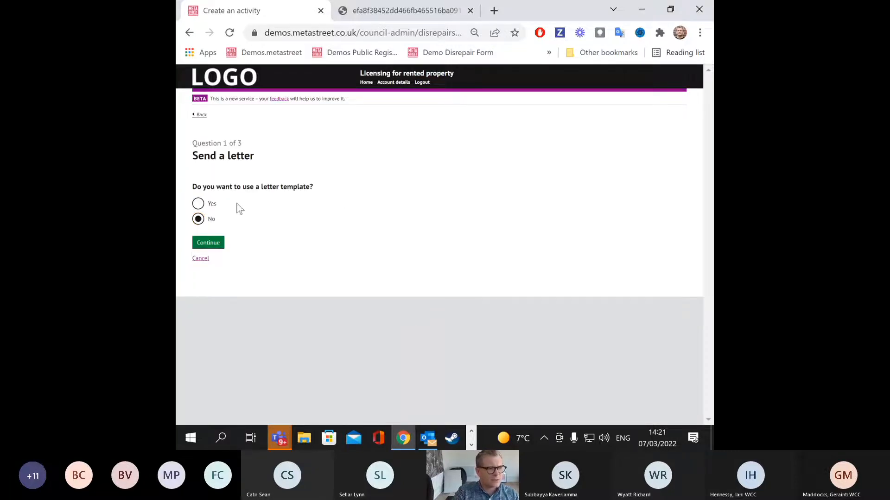
# Step: Start the letter from the Hello template
pyautogui.click(199, 206)
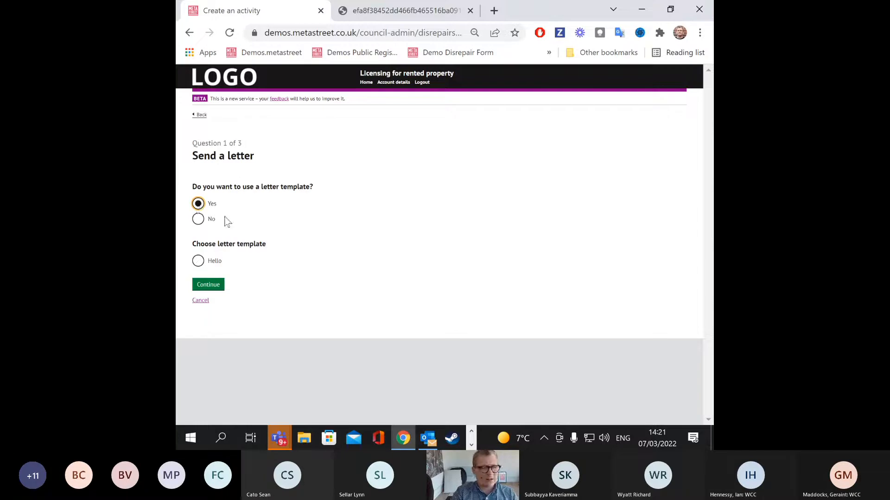
pyautogui.click(197, 262)
pyautogui.click(204, 285)
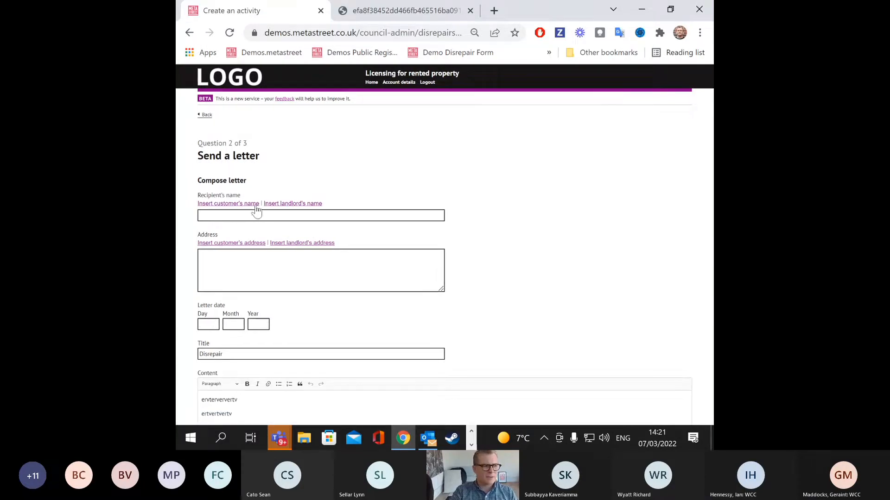
# Step: Address the letter to the landlord's name at the customer's address
pyautogui.click(284, 205)
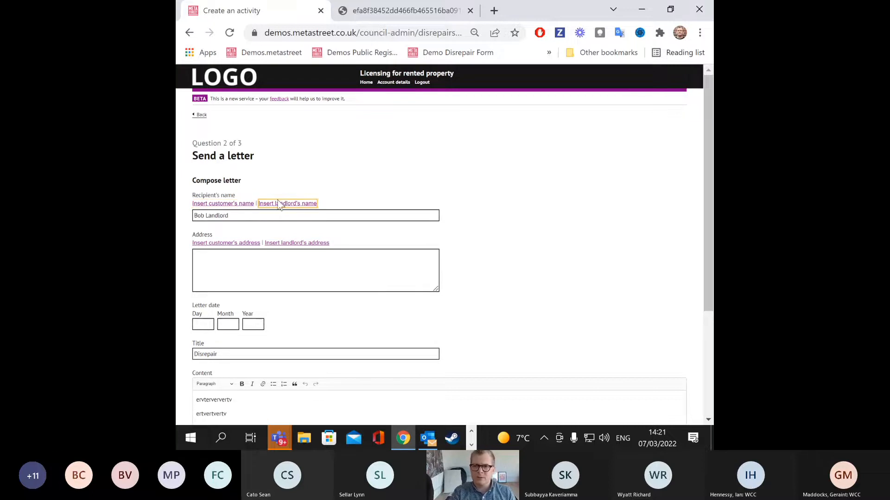
pyautogui.click(216, 265)
pyautogui.click(288, 244)
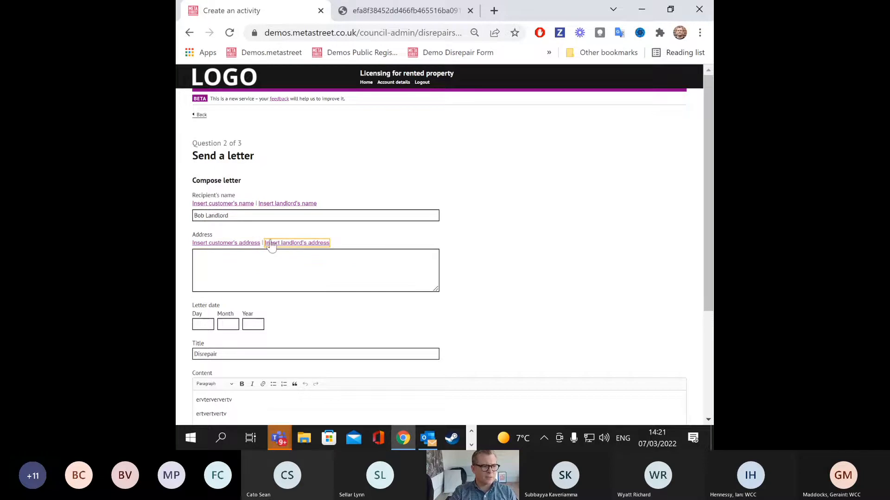
pyautogui.click(224, 243)
pyautogui.scroll(-2, 307, 284)
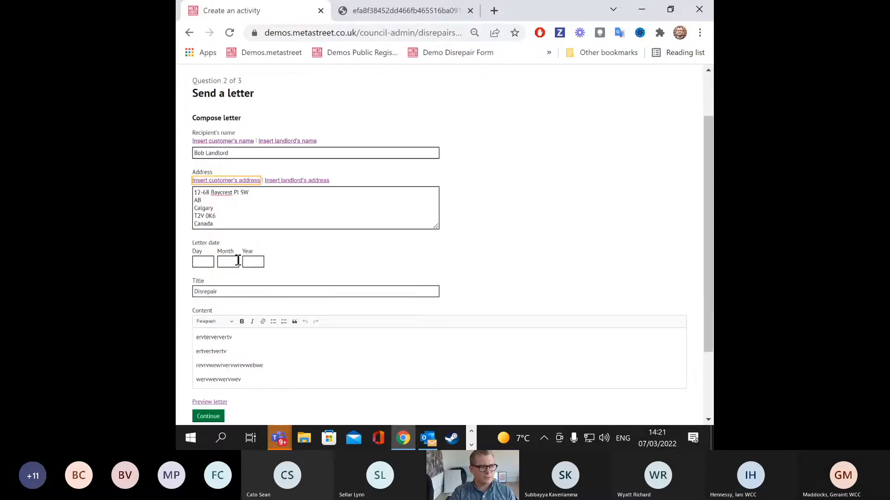
pyautogui.click(307, 181)
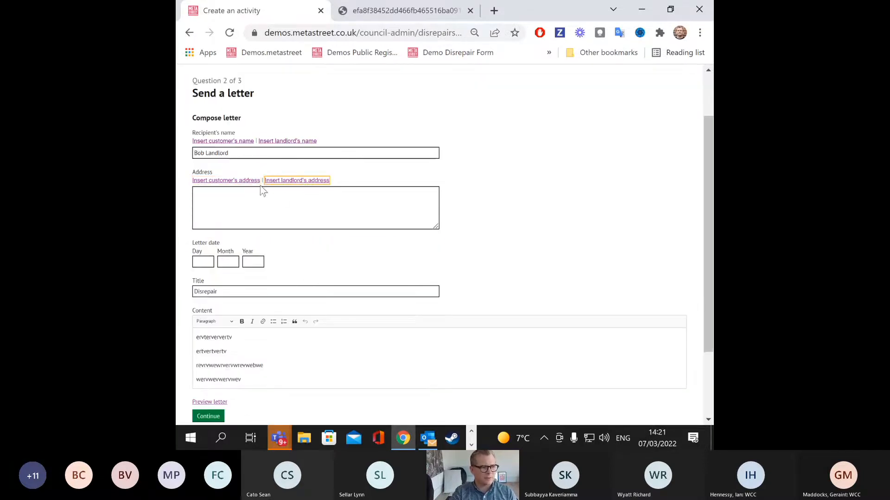
pyautogui.click(248, 181)
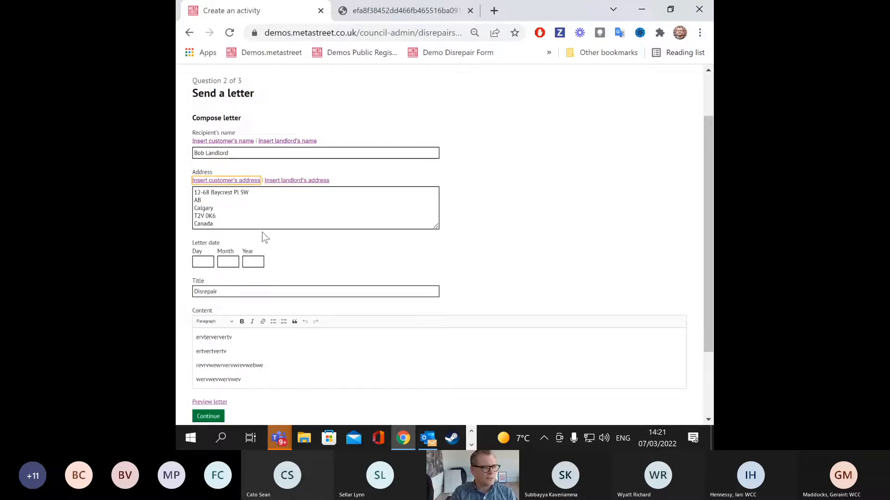
# Step: Date the letter 07/03/2022 and select the first line of the letter body
pyautogui.click(198, 261)
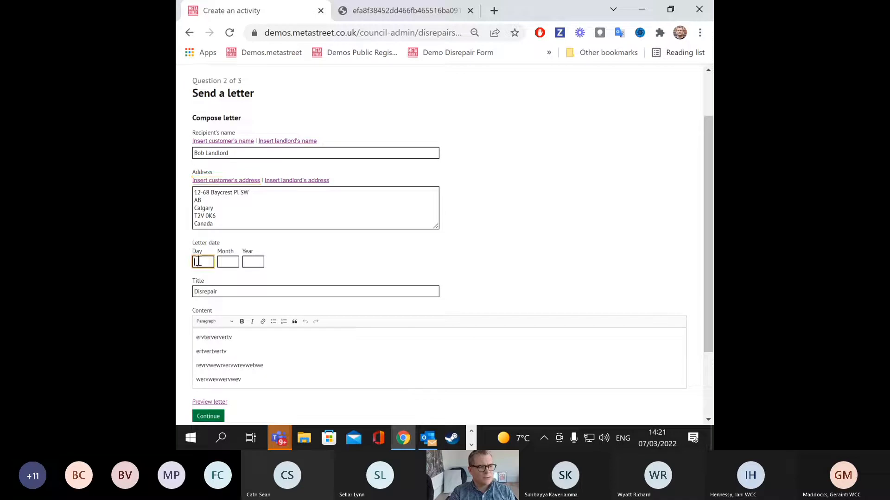
pyautogui.write('07')
pyautogui.click(229, 262)
pyautogui.write('03')
pyautogui.click(250, 262)
pyautogui.write('2022')
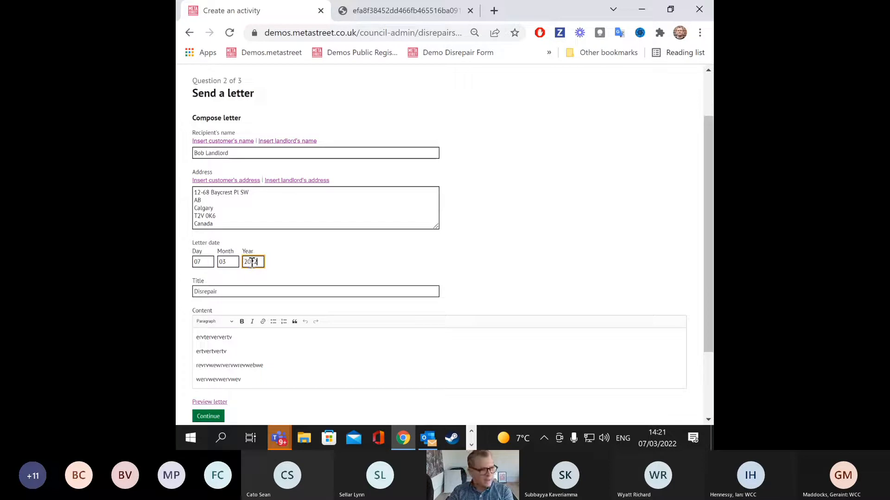
pyautogui.click(224, 290)
pyautogui.scroll(-1, 306, 319)
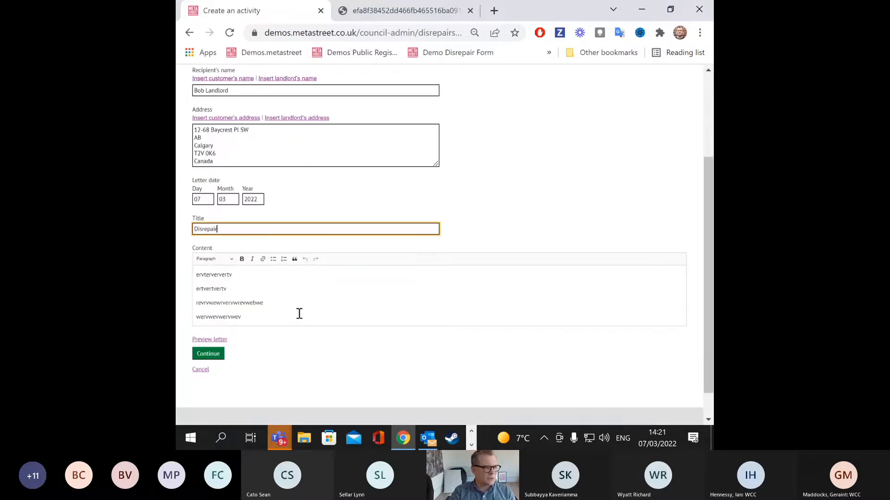
pyautogui.moveTo(254, 275); pyautogui.dragTo(208, 277)
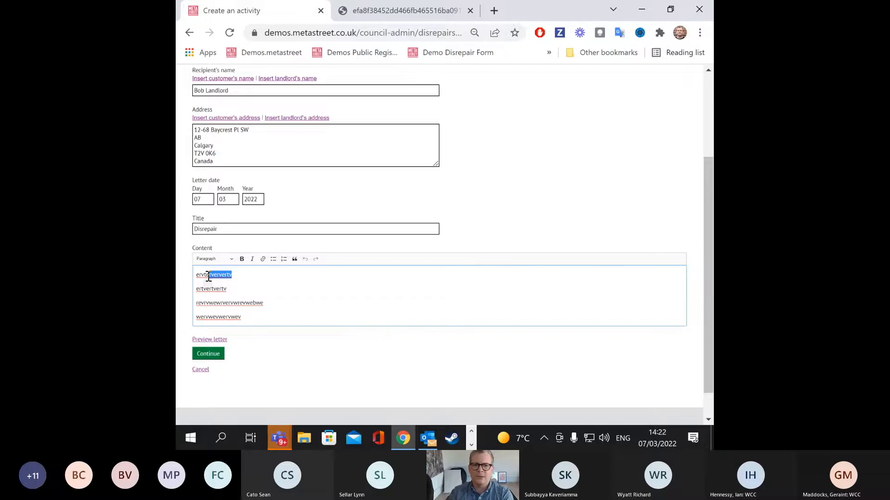
# Step: Download and view the letter preview PDF, then continue to question 3 of 3
pyautogui.click(223, 341)
pyautogui.click(212, 341)
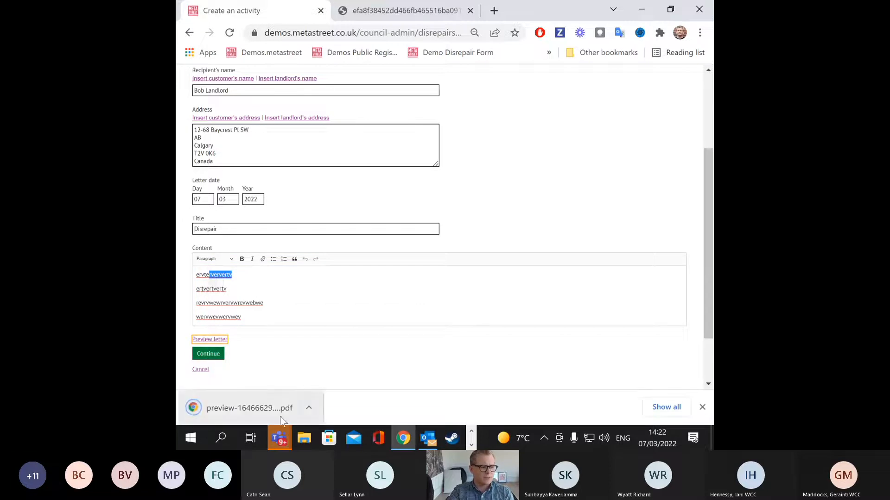
pyautogui.click(300, 407)
pyautogui.click(343, 308)
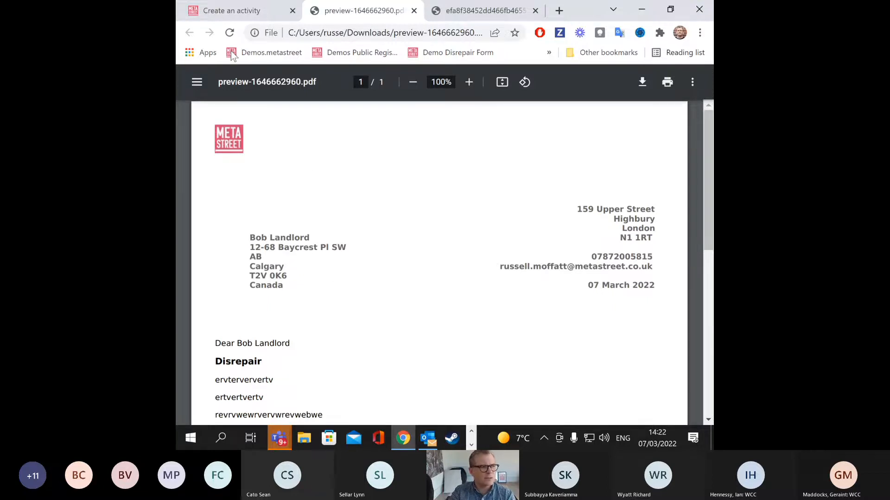
pyautogui.click(251, 15)
pyautogui.click(209, 353)
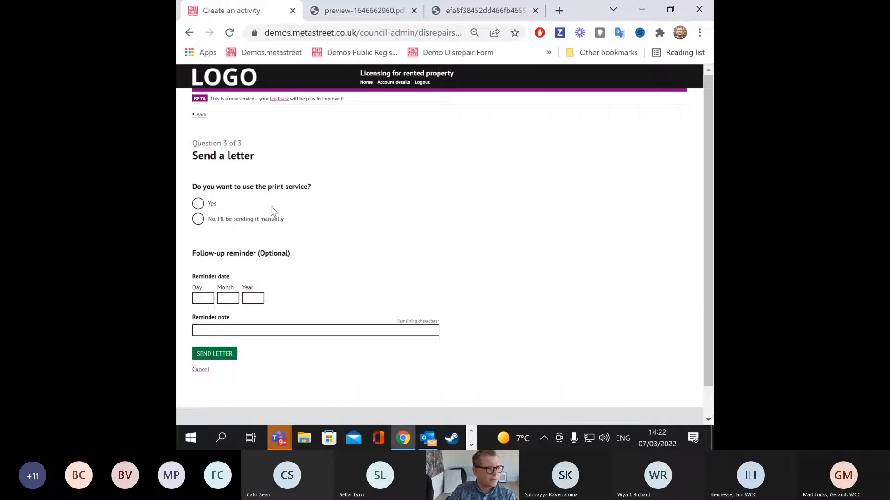
# Step: Choose manual sending, enter a reminder dated 15/03/20022 with a placeholder note, and try sending
pyautogui.click(197, 219)
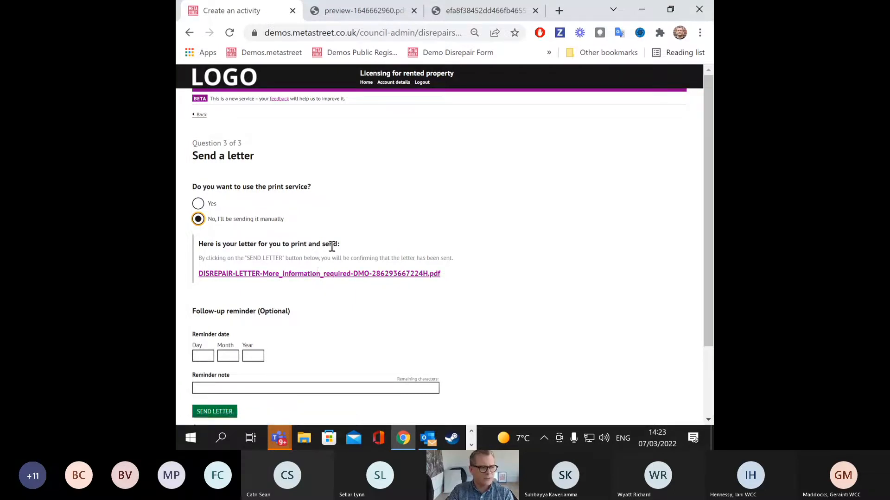
pyautogui.scroll(-2, 332, 247)
pyautogui.click(200, 294)
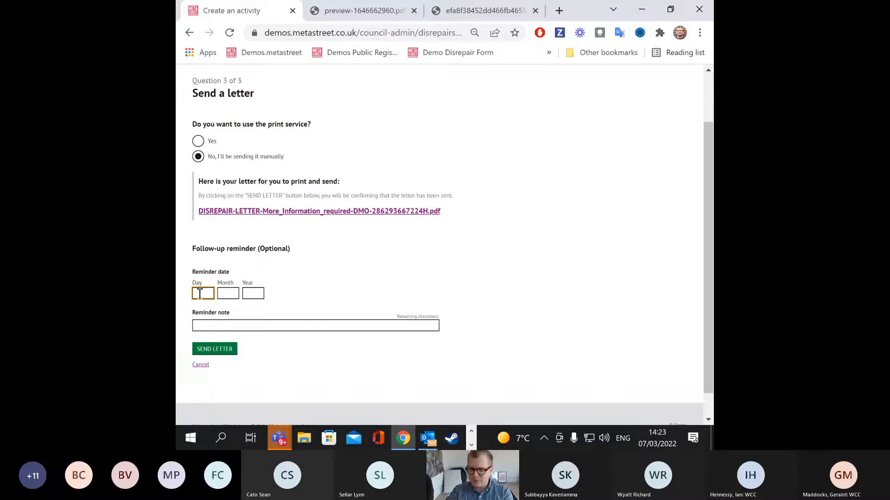
pyautogui.write('15')
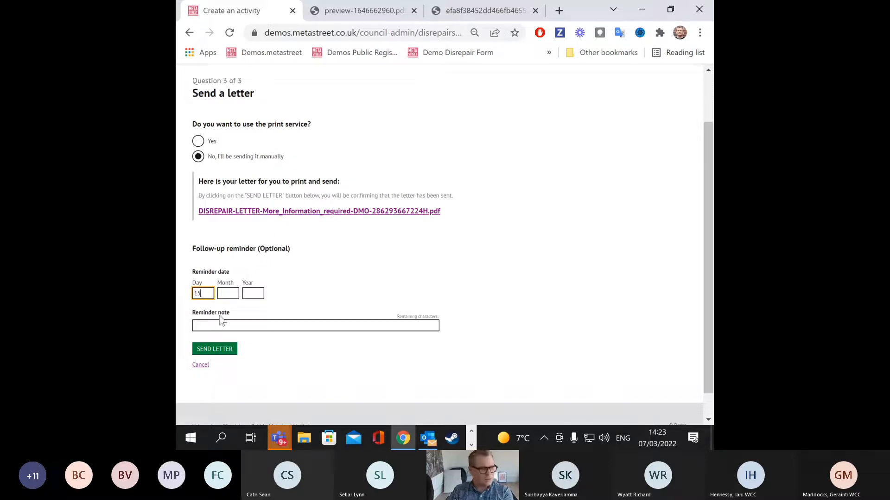
pyautogui.click(233, 294)
pyautogui.write('03')
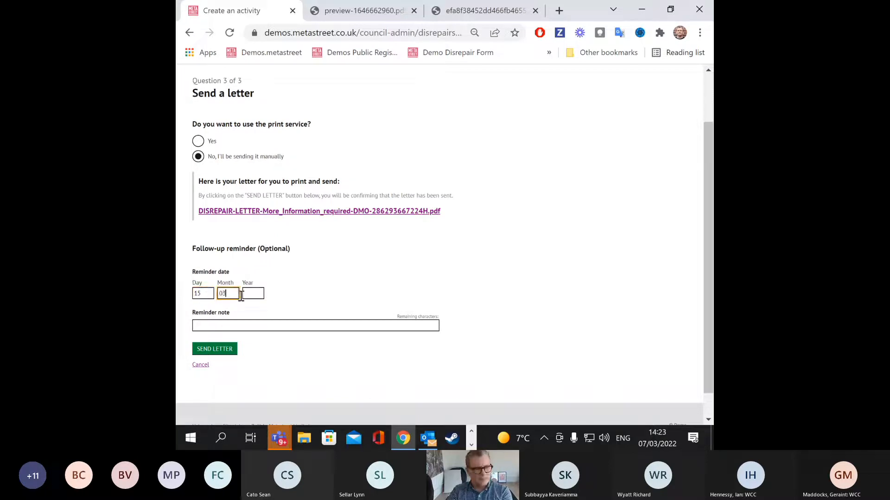
pyautogui.click(256, 293)
pyautogui.write('20022')
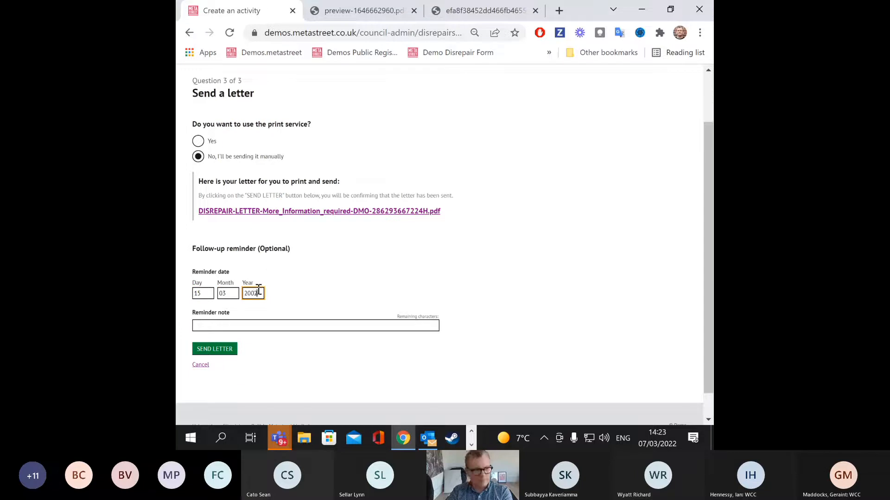
pyautogui.click(260, 326)
pyautogui.write('FGHDFGTHDFGH')
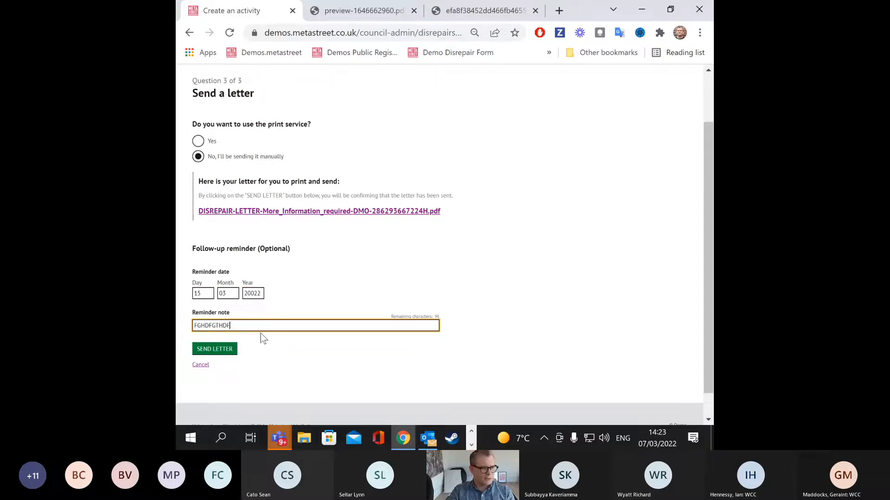
pyautogui.click(230, 349)
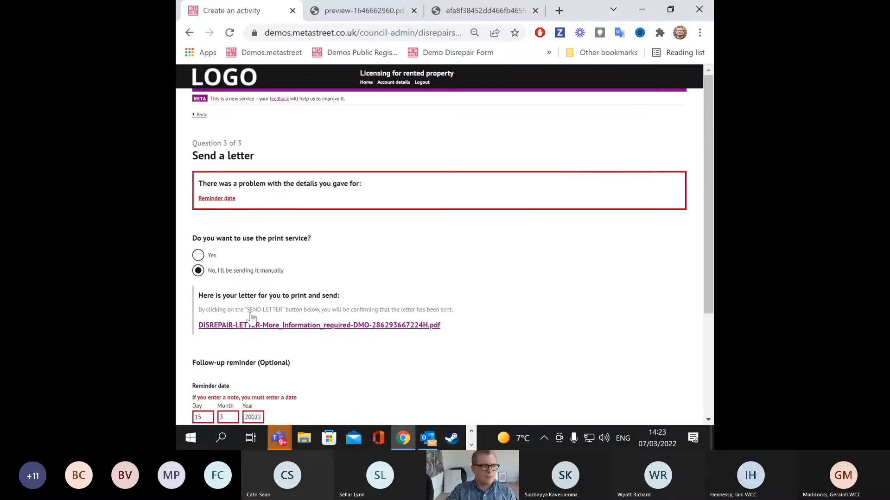
# Step: Correct the reminder year to 2022 and send the letter
pyautogui.scroll(-2, 223, 328)
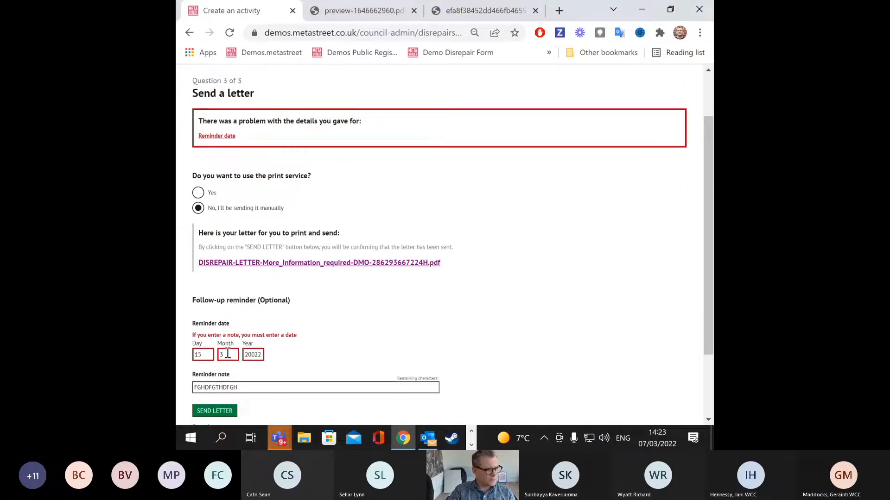
pyautogui.click(251, 355)
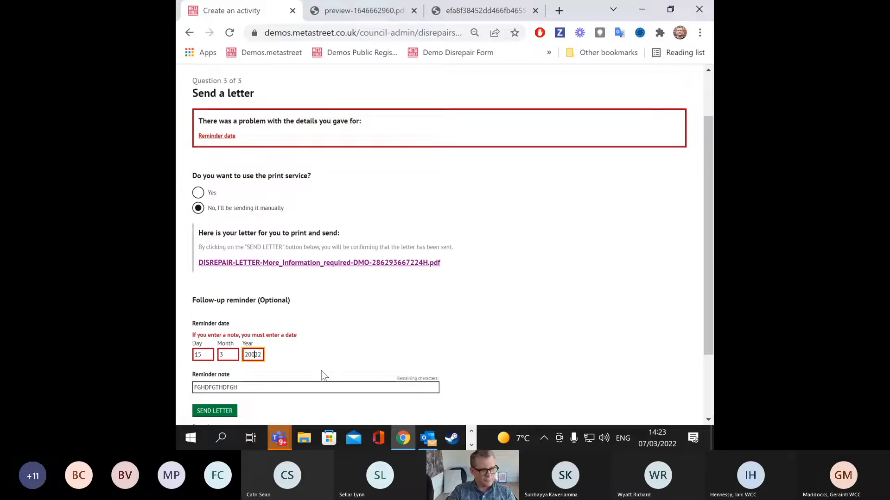
pyautogui.click(236, 411)
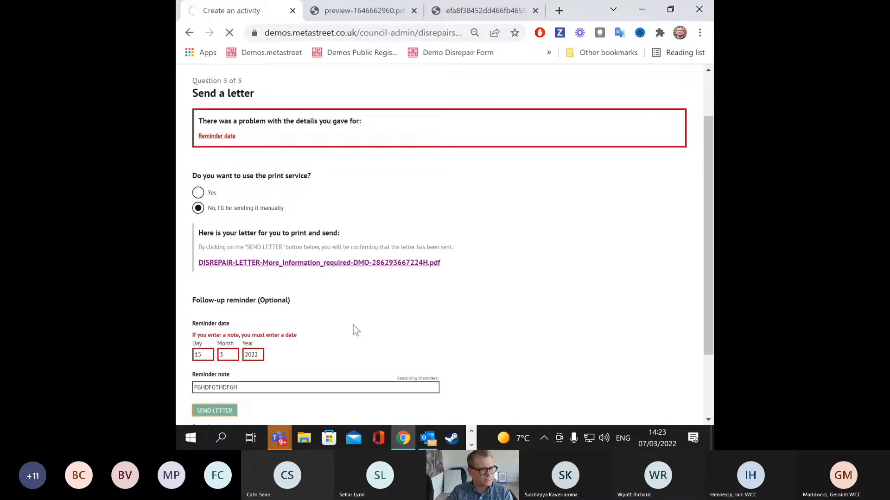
pyautogui.scroll(2, 359, 310)
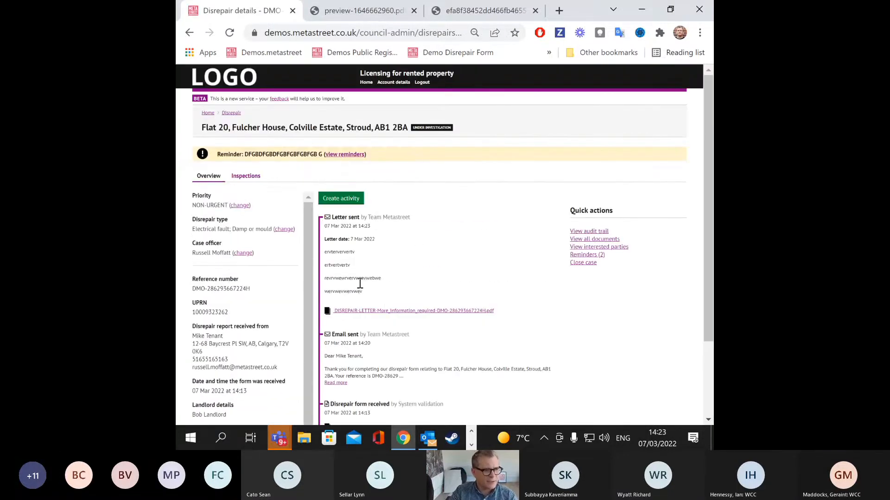
# Step: Log a phone call timed now (14:23, 7 March 2022) with placeholder notes and save it
pyautogui.click(339, 199)
pyautogui.click(199, 216)
pyautogui.click(224, 261)
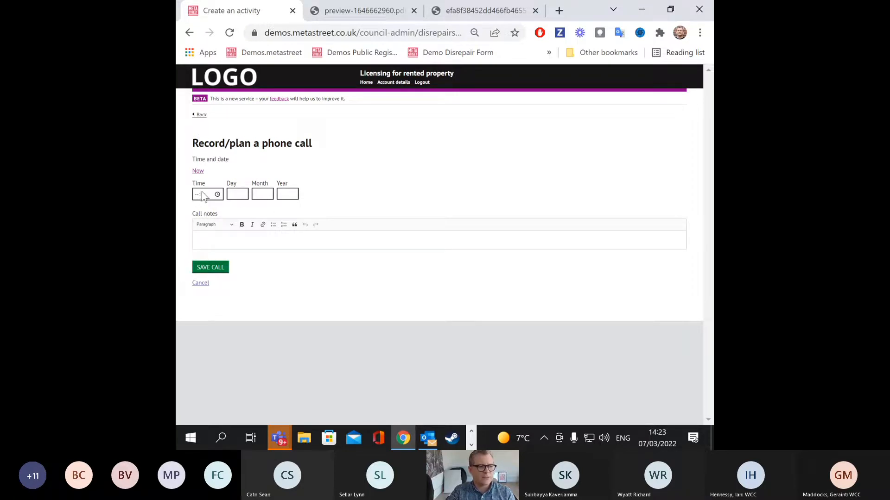
pyautogui.click(199, 172)
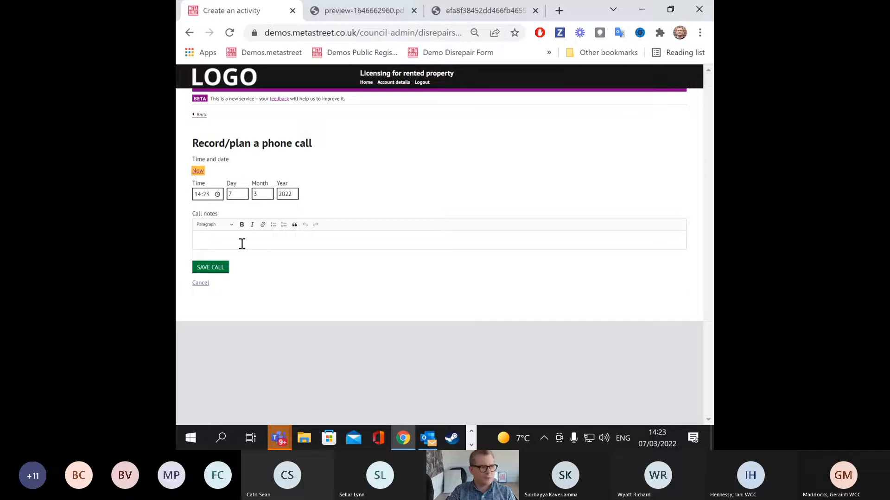
pyautogui.click(269, 241)
pyautogui.write('FDSFSDFD E')
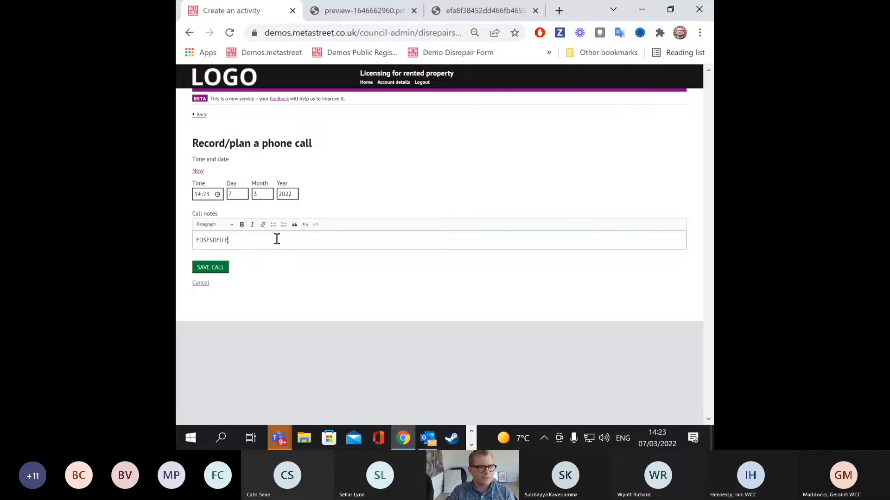
pyautogui.write('RG ER ERGSDRG SDTHS')
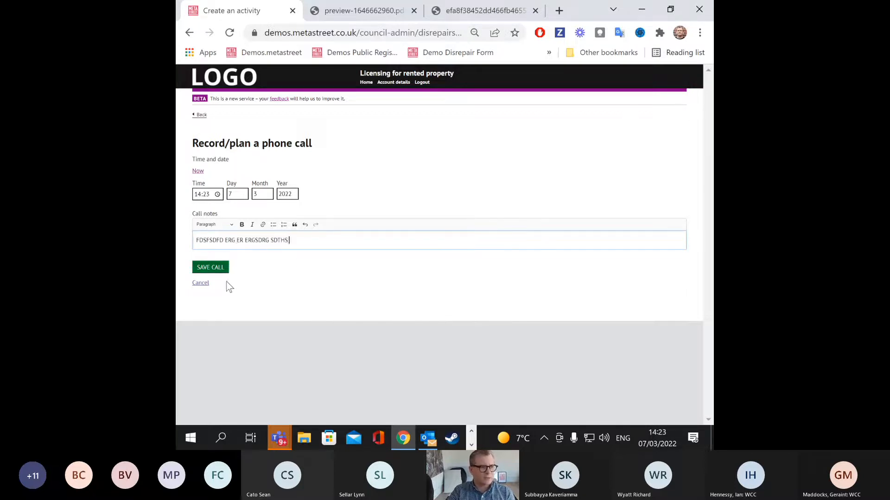
pyautogui.write(' ESHERTH')
pyautogui.click(213, 268)
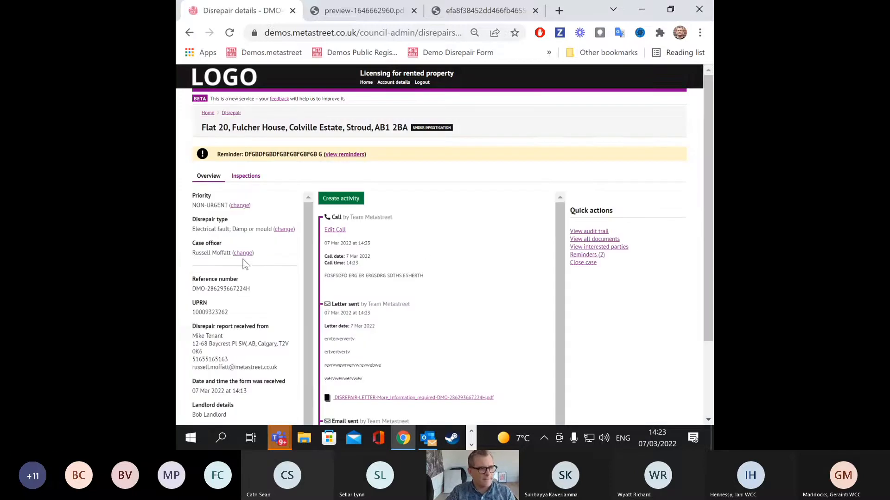
pyautogui.click(339, 199)
# Step: Add a placeholder-text note to the Flat 20 case and save it
pyautogui.click(200, 232)
pyautogui.click(217, 253)
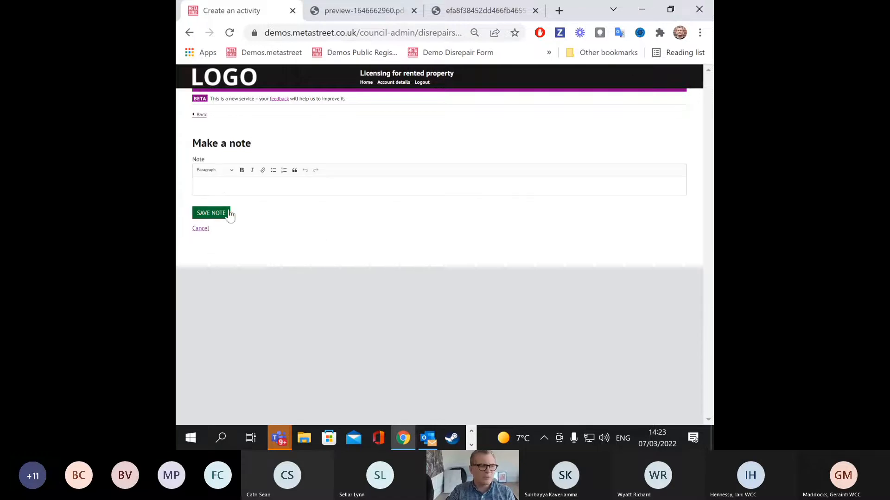
pyautogui.click(241, 185)
pyautogui.write('RTHERT')
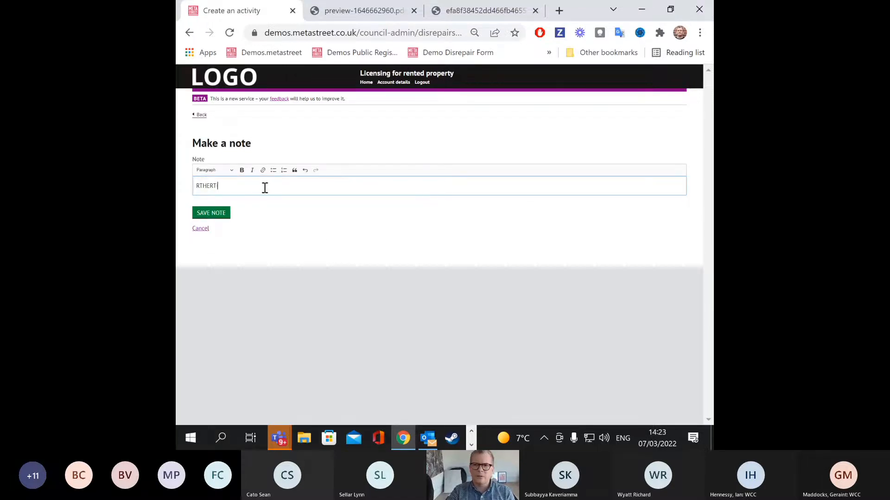
pyautogui.write(' HRTERTHERTHE RTH RTH ERTH')
pyautogui.click(214, 214)
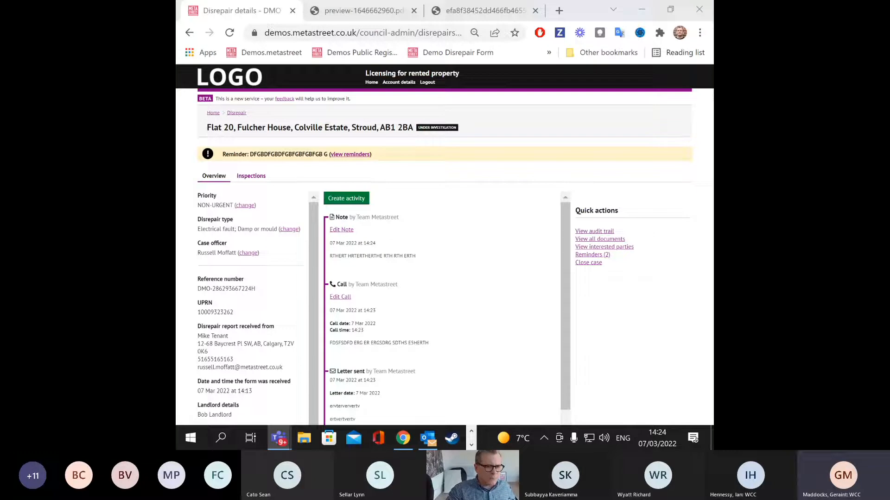
pyautogui.click(615, 239)
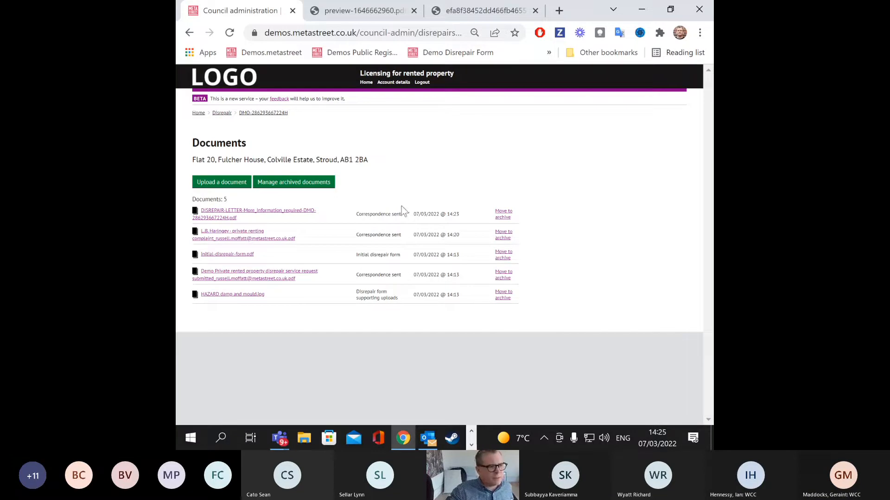
pyautogui.click(228, 188)
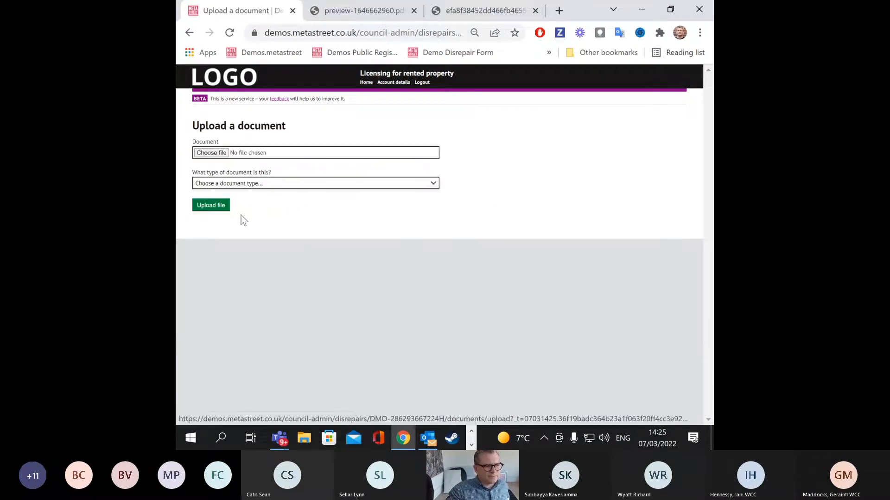
pyautogui.click(190, 32)
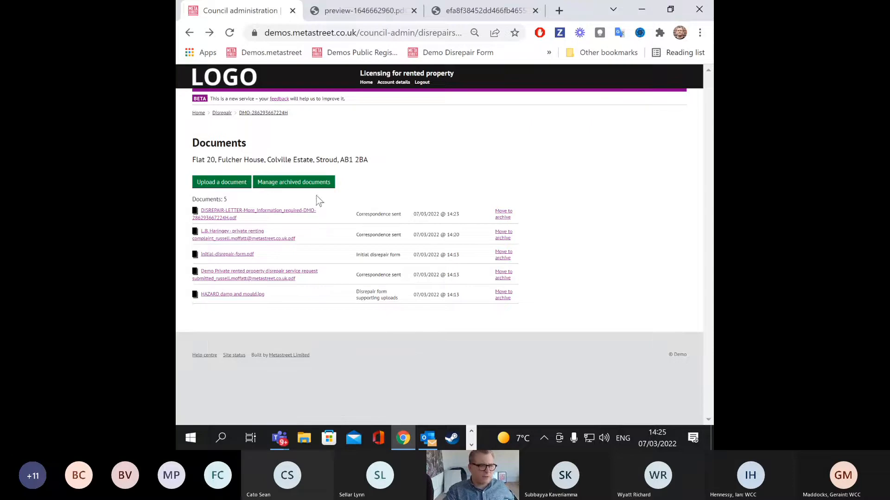
pyautogui.click(255, 113)
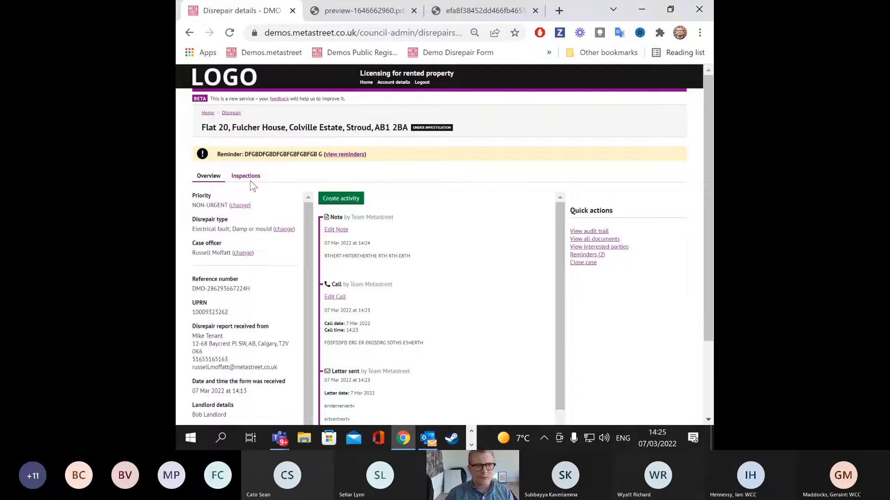
# Step: Create a new inspection assigned to an inspection officer, then view the case Overview
pyautogui.click(246, 177)
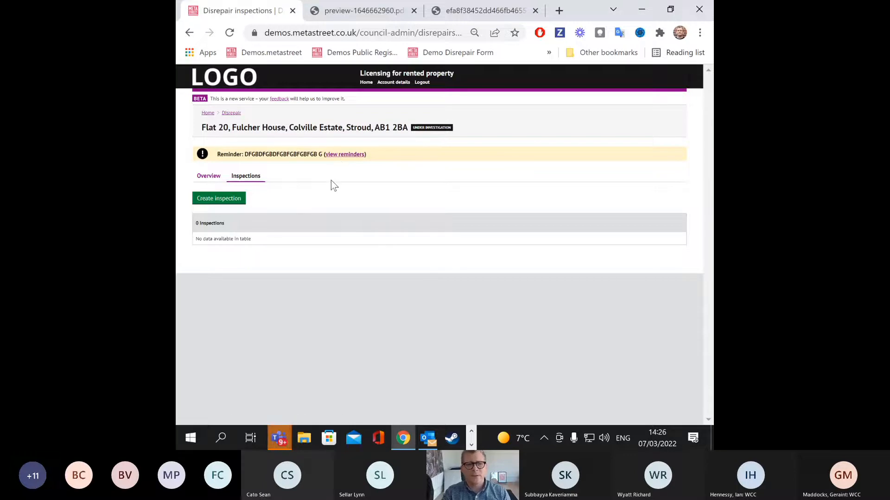
pyautogui.click(234, 202)
pyautogui.scroll(-4, 408, 177)
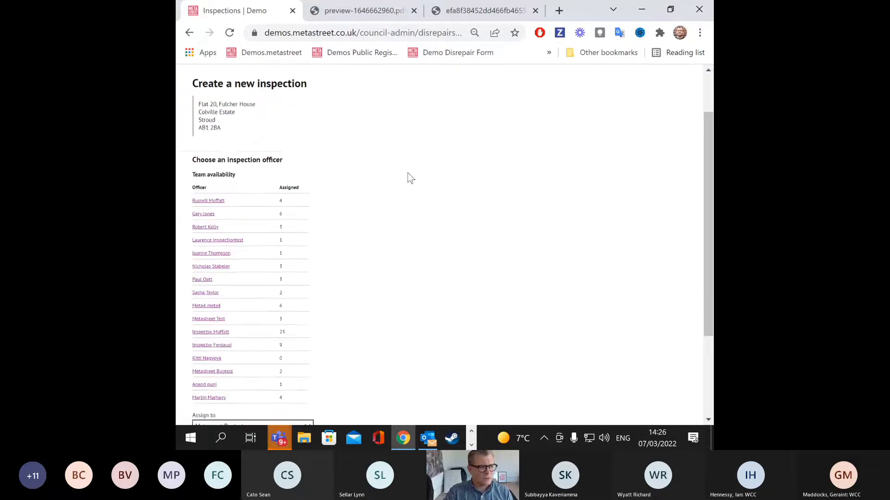
pyautogui.click(293, 302)
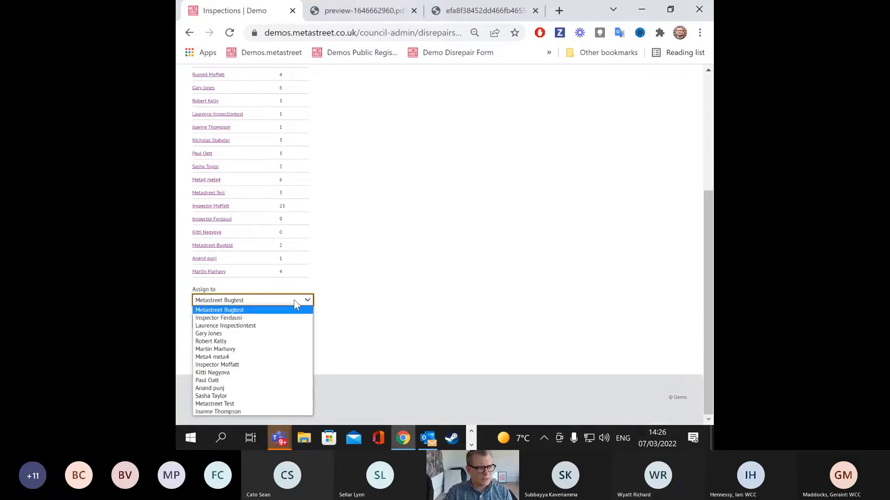
pyautogui.click(259, 365)
pyautogui.scroll(3, 308, 334)
pyautogui.scroll(-5, 311, 335)
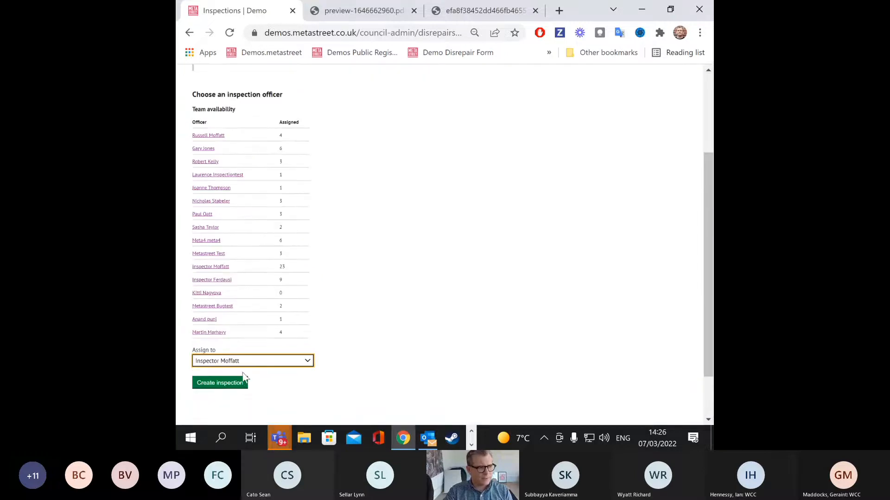
pyautogui.click(232, 385)
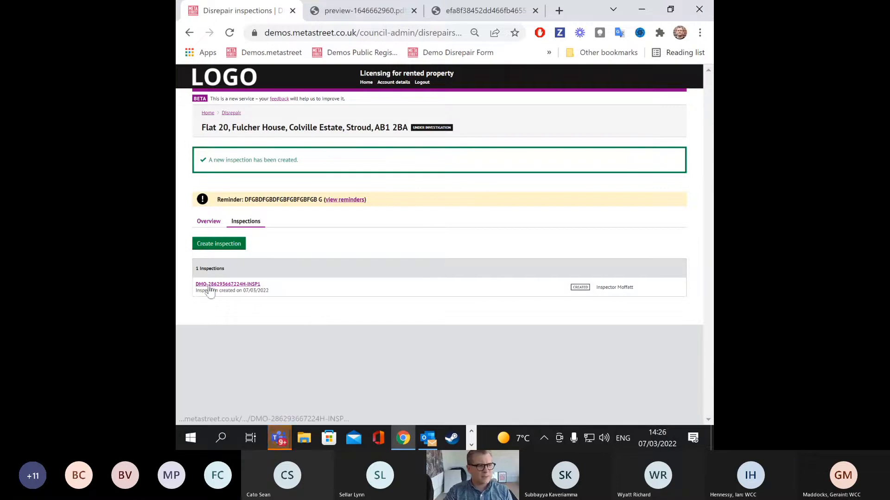
pyautogui.click(211, 221)
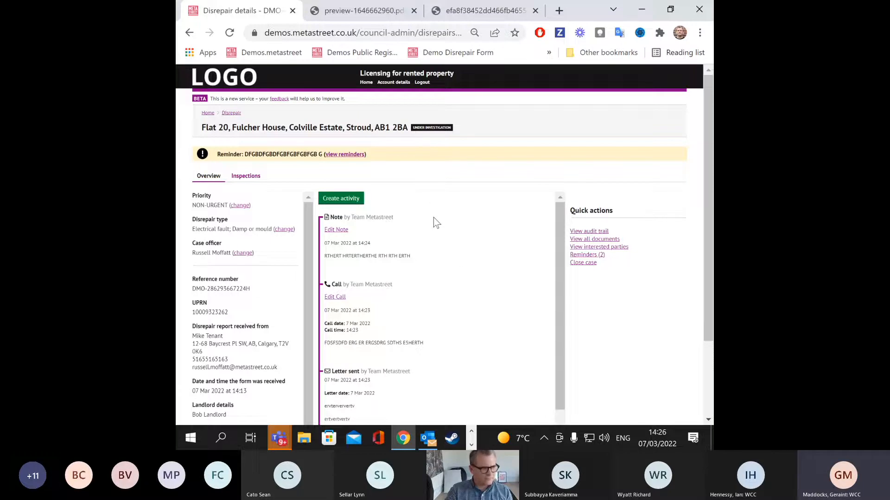
pyautogui.scroll(-2, 459, 241)
pyautogui.scroll(2, 455, 244)
pyautogui.scroll(-1, 268, 265)
pyautogui.scroll(1, 268, 265)
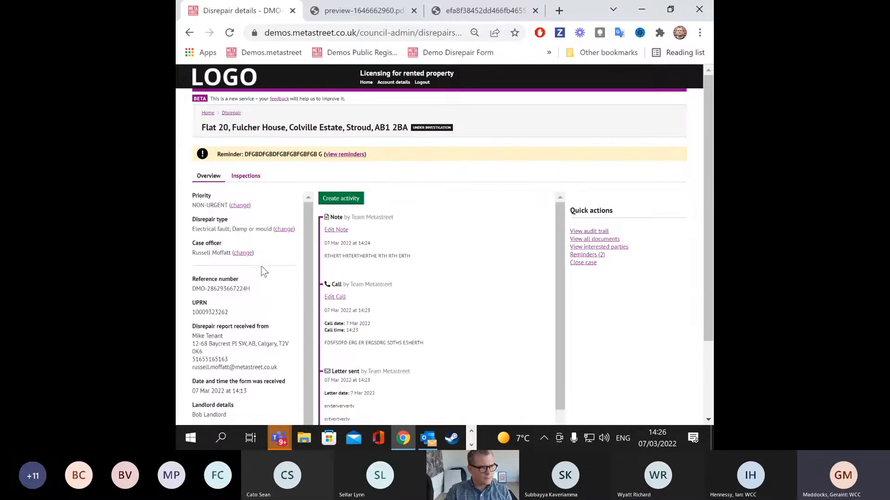
pyautogui.scroll(-1, 256, 269)
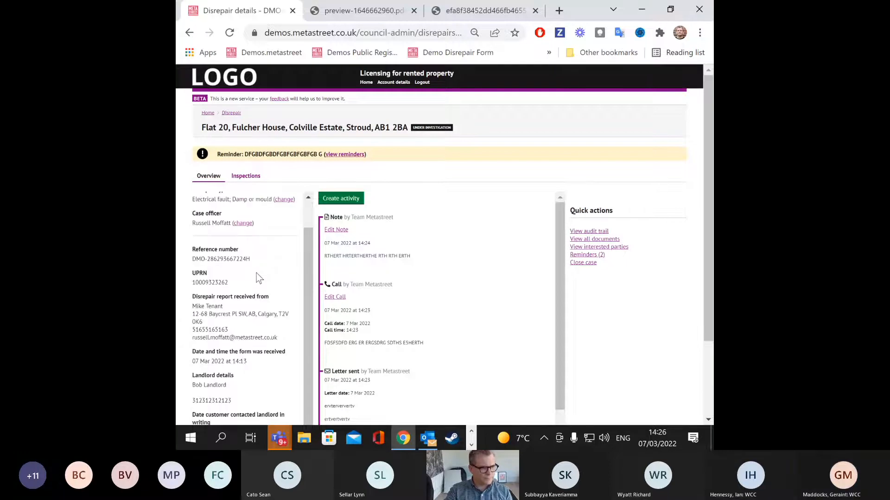
pyautogui.scroll(-2, 229, 322)
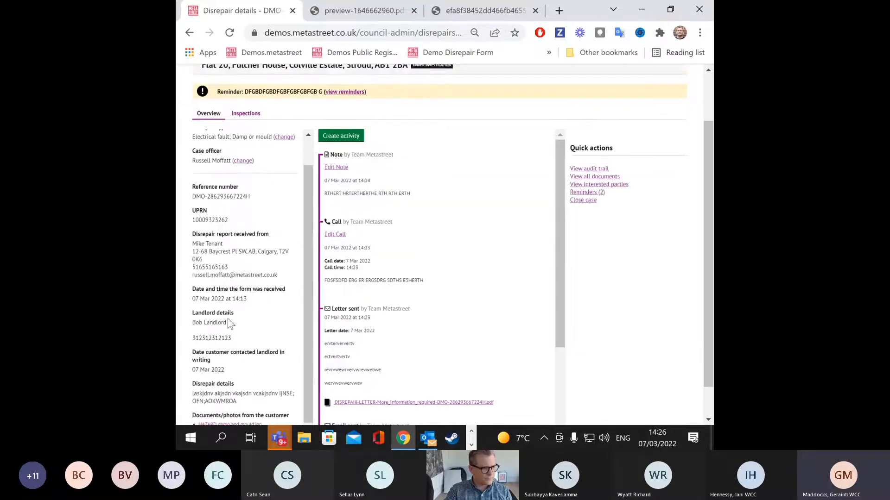
pyautogui.scroll(1, 228, 319)
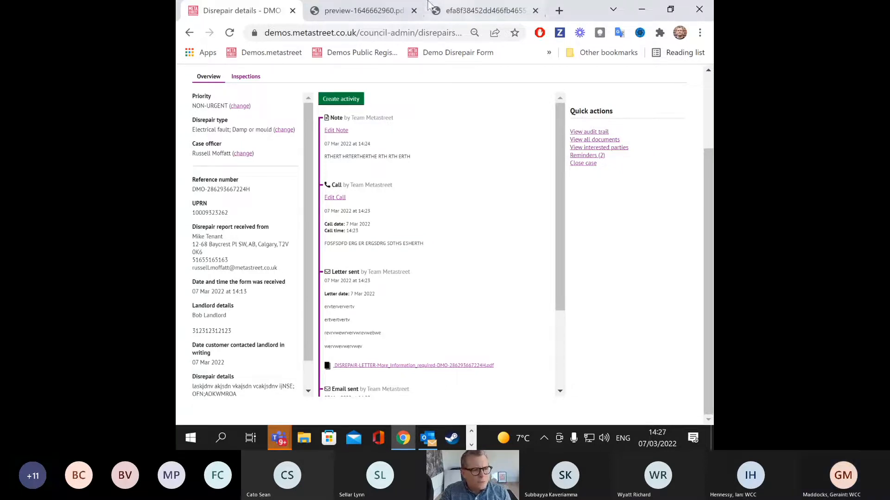
pyautogui.click(602, 132)
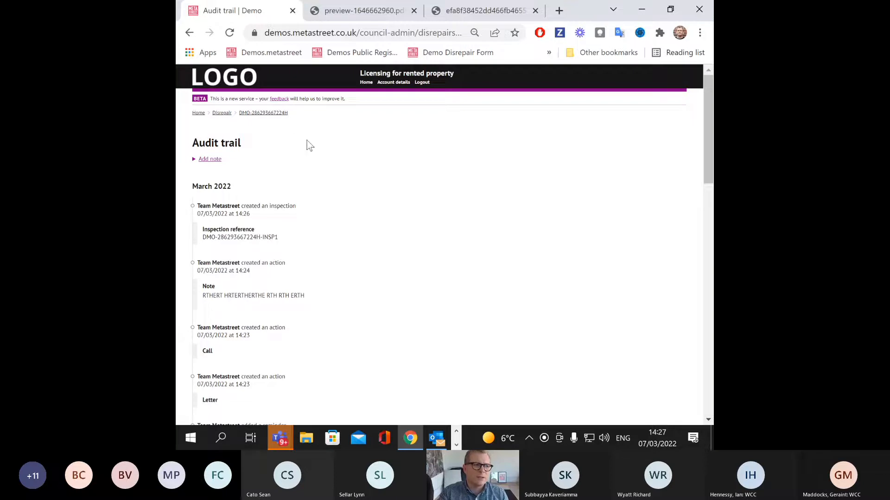
# Step: Go back to the Flat 20 disrepair case using the breadcrumb case reference
pyautogui.click(266, 113)
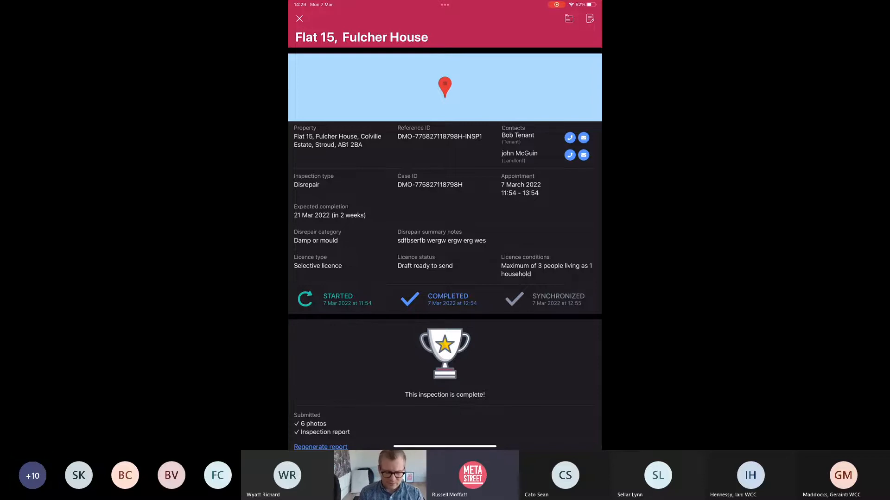
# Step: Close the finished Flat 15 inspection and refresh the Inspections list
pyautogui.click(299, 19)
pyautogui.scroll(3, 445, 249)
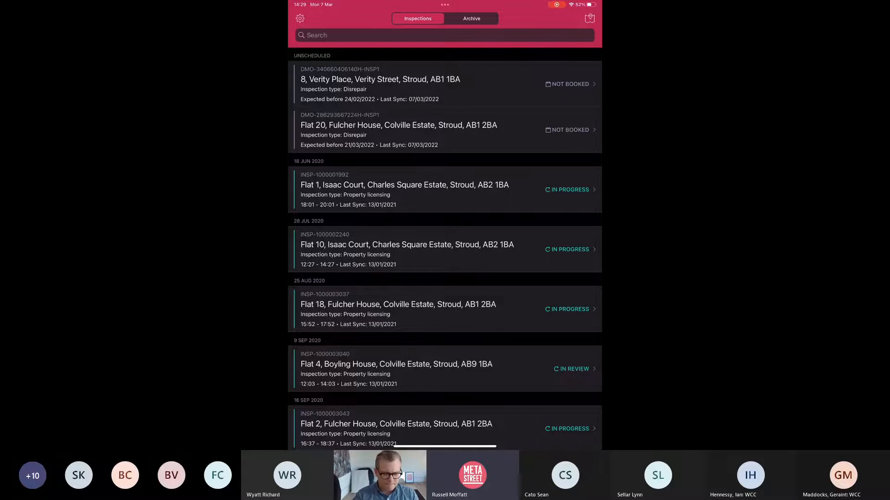
pyautogui.click(445, 130)
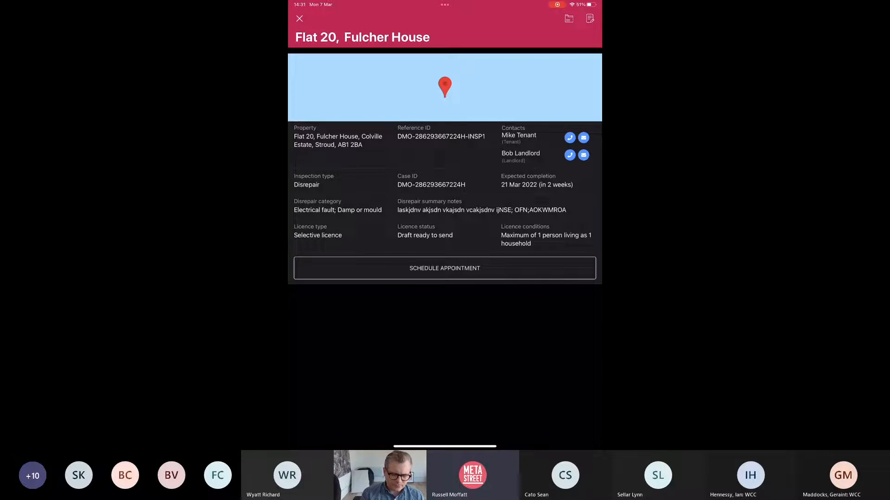
# Step: Save a 14:31–16:31 appointment for 7 March 2022 and start the Flat 20 inspection
pyautogui.click(444, 269)
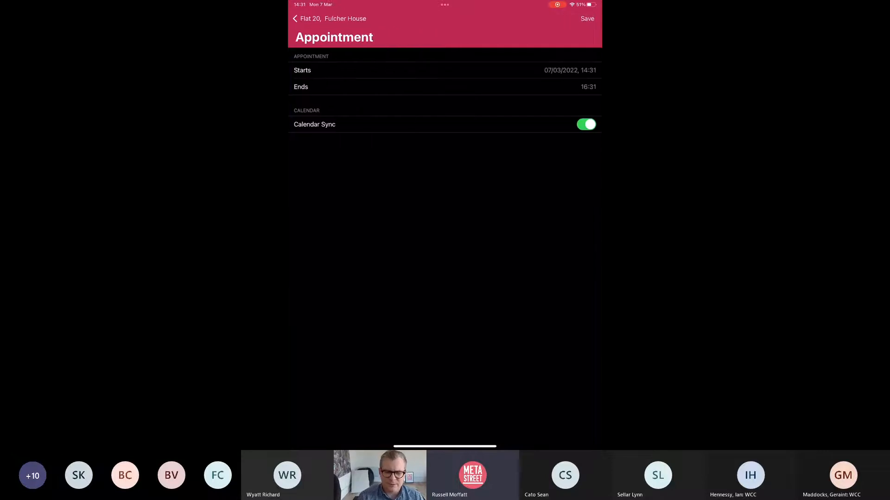
pyautogui.click(587, 18)
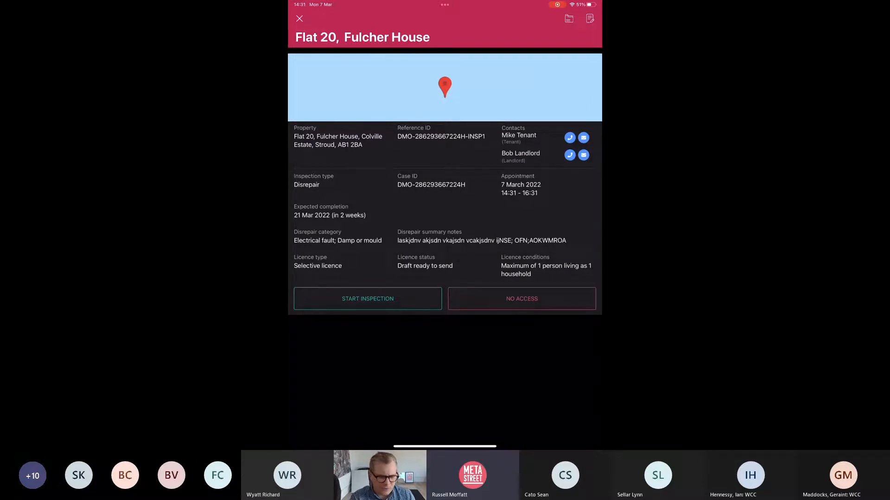
pyautogui.click(368, 298)
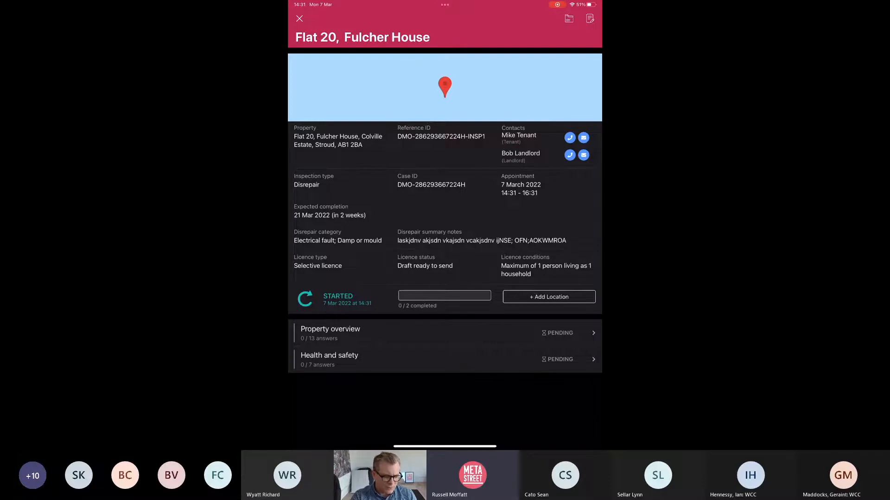
# Step: In Property overview, answer Selective licence for licence type and 2 occupants
pyautogui.click(445, 333)
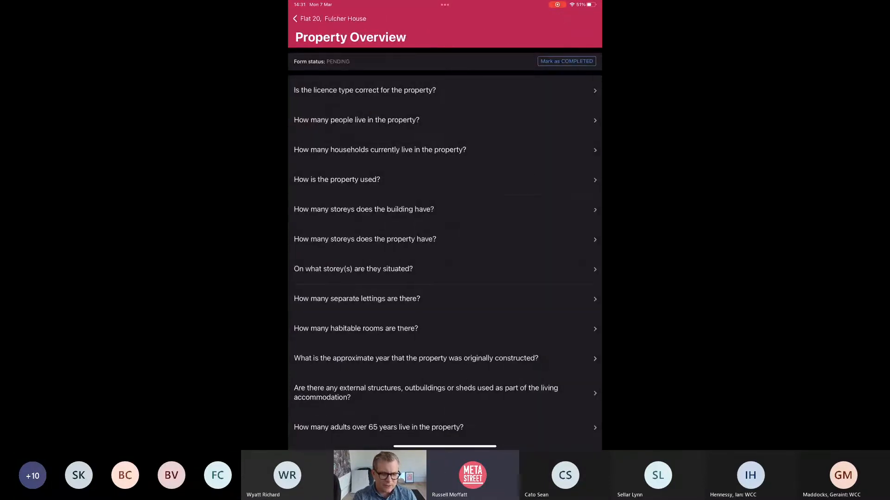
pyautogui.click(445, 89)
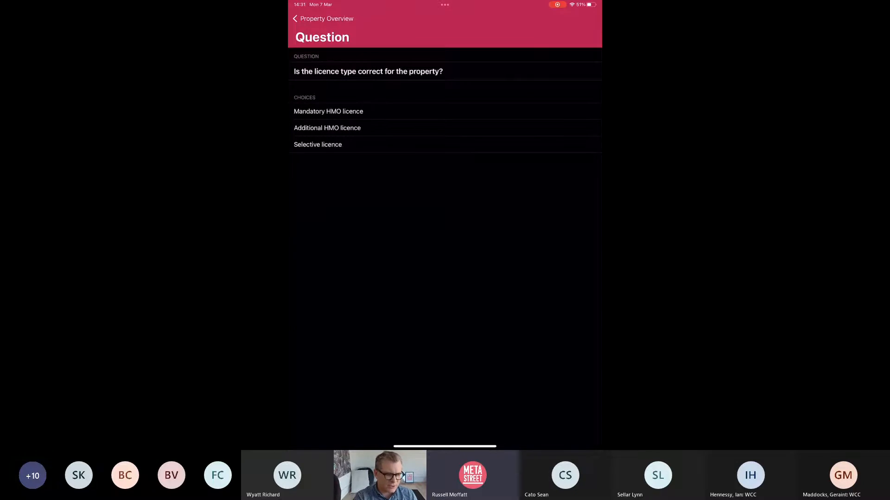
pyautogui.click(322, 19)
pyautogui.click(445, 119)
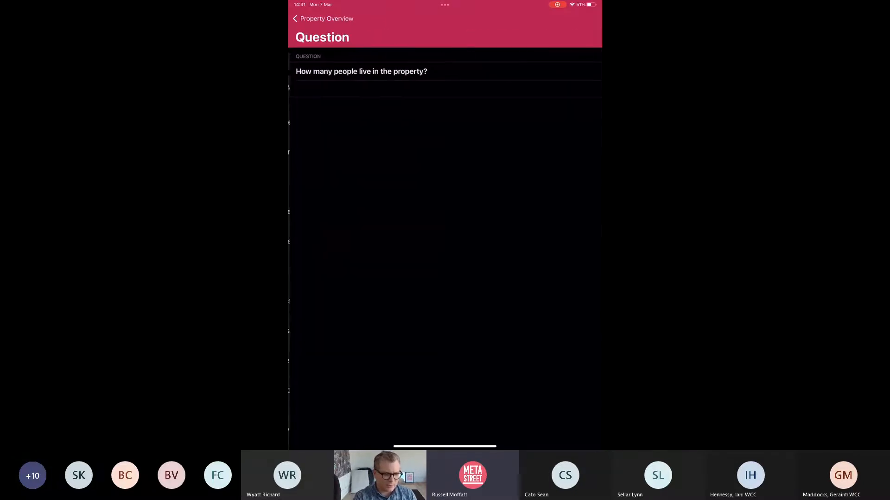
pyautogui.click(444, 89)
pyautogui.write('2')
pyautogui.click(586, 318)
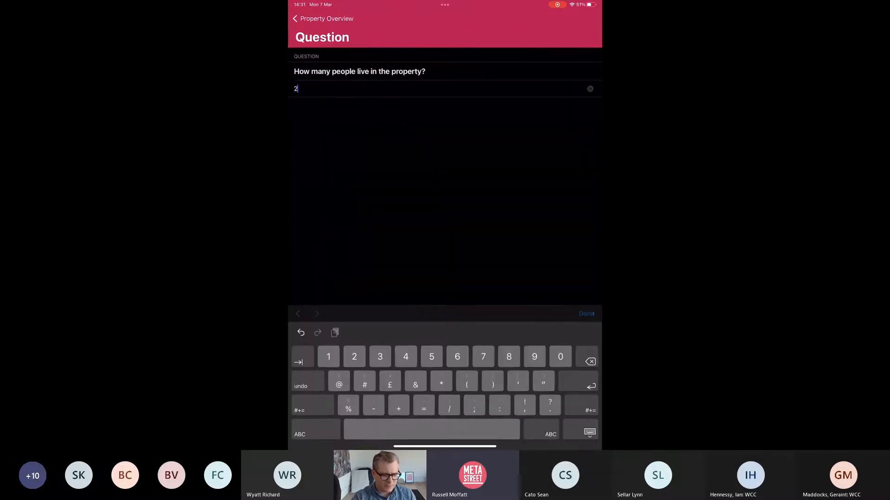
pyautogui.click(323, 19)
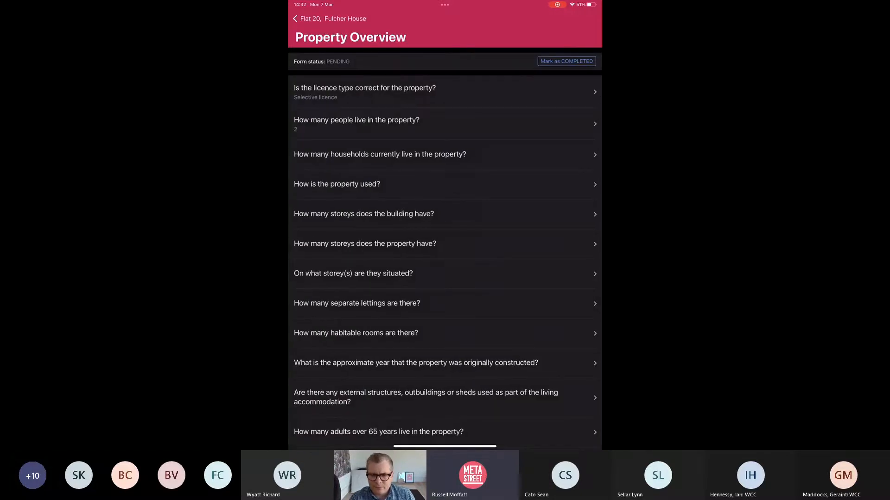
# Step: Record 2 households and property use as House rented to single household
pyautogui.click(445, 154)
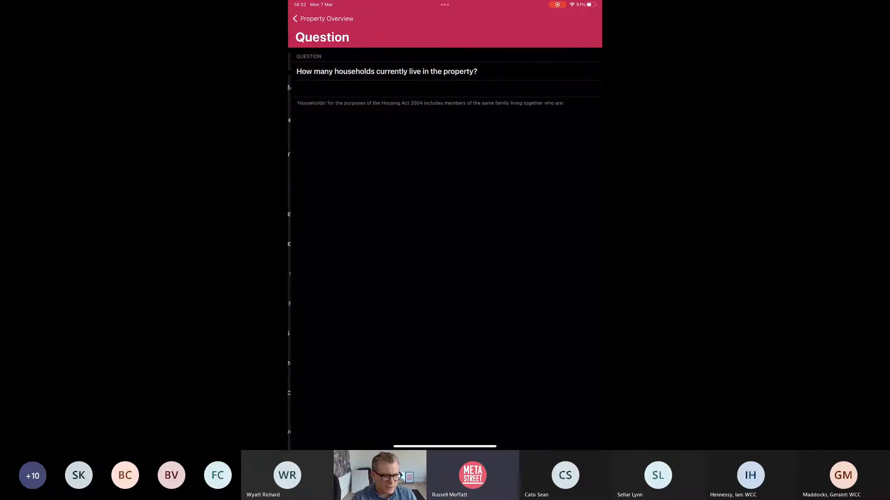
pyautogui.click(445, 88)
pyautogui.write('2')
pyautogui.click(586, 314)
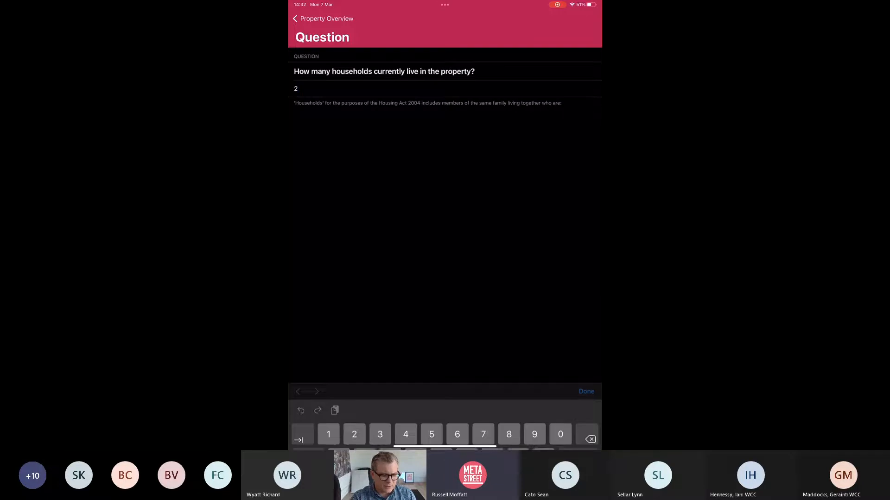
pyautogui.click(323, 18)
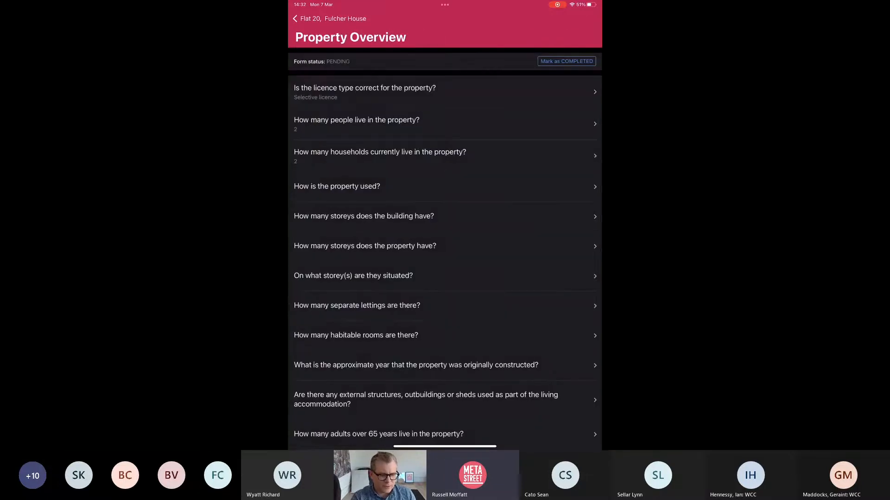
pyautogui.click(445, 186)
pyautogui.click(342, 144)
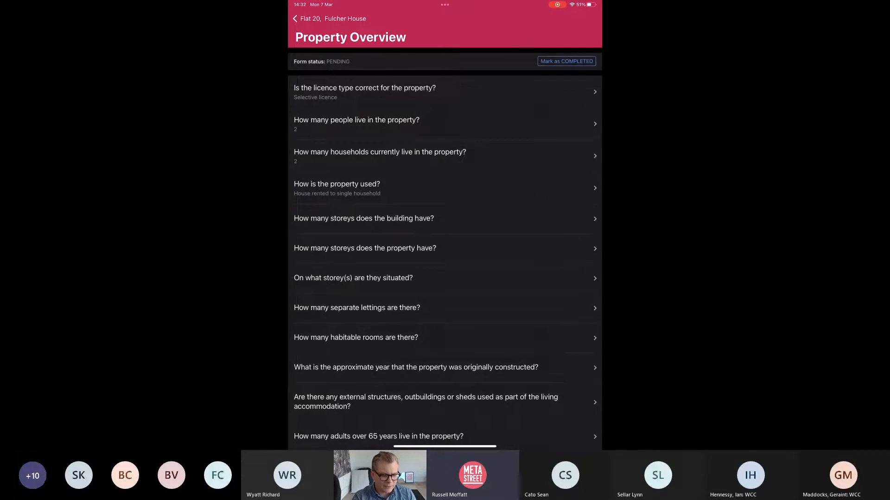
# Step: Record 3 storeys for the building and 3 storeys for the property
pyautogui.click(363, 218)
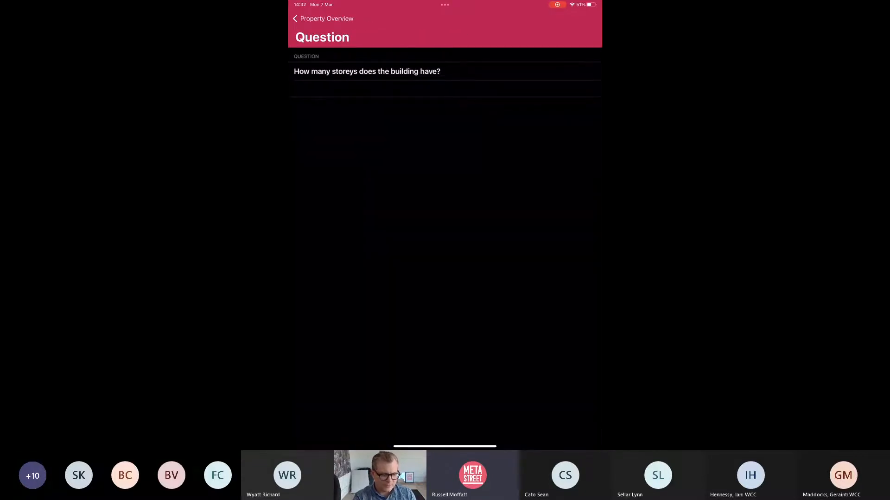
pyautogui.click(444, 89)
pyautogui.write('3')
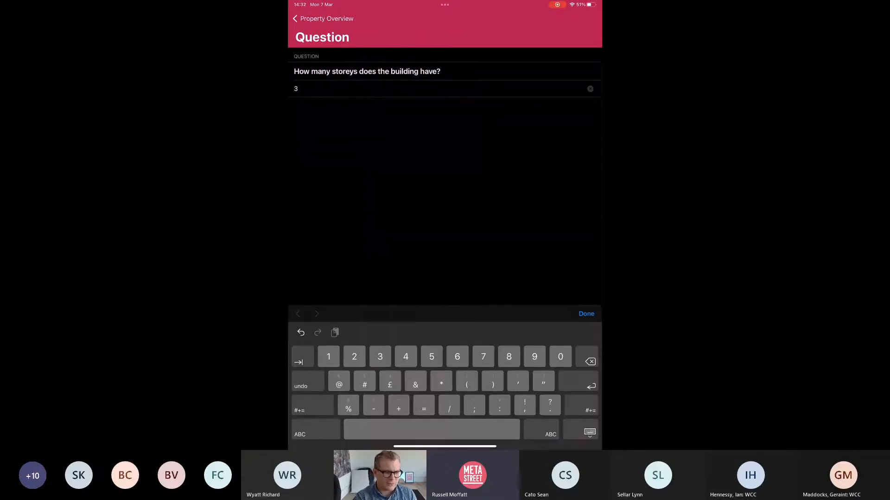
pyautogui.click(586, 314)
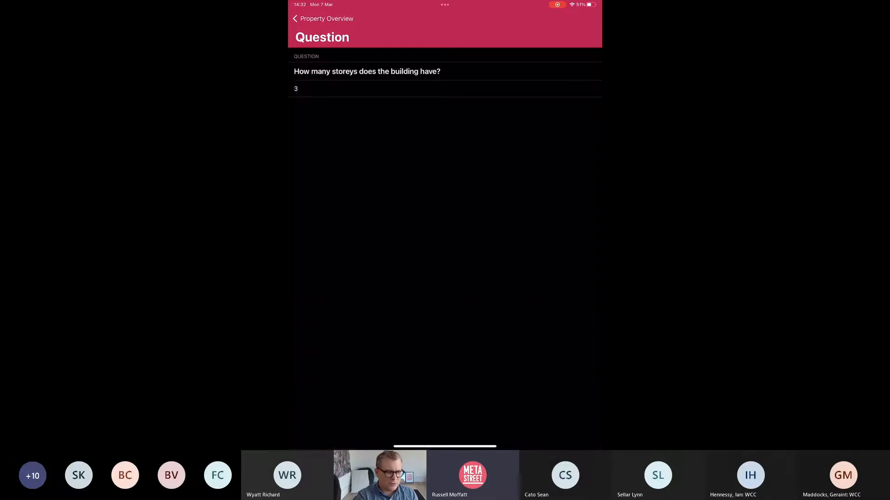
pyautogui.click(325, 18)
pyautogui.click(364, 251)
pyautogui.click(445, 89)
pyautogui.write('3')
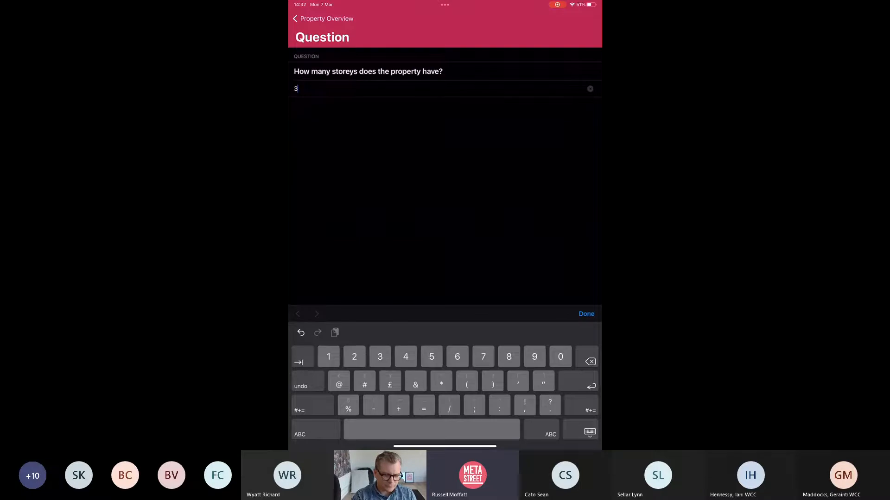
pyautogui.click(586, 314)
pyautogui.click(324, 18)
# Step: Answer 'R' for the storeys occupied and 2 separate lettings
pyautogui.click(363, 280)
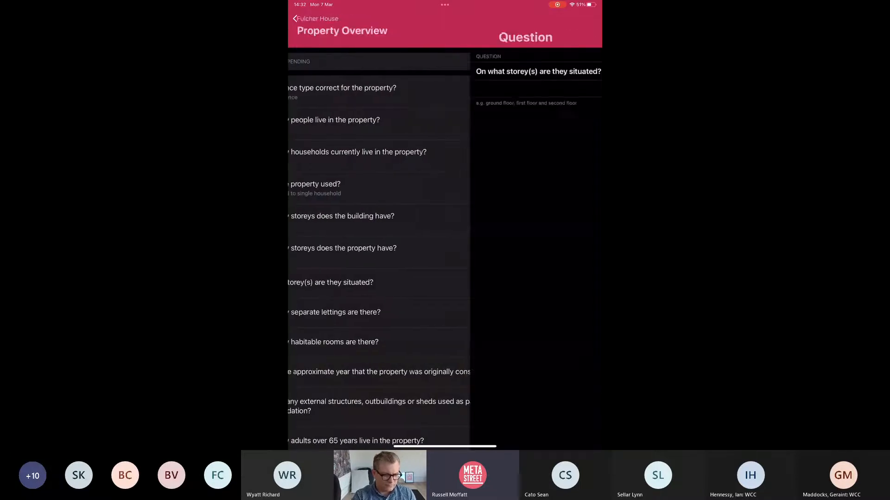
pyautogui.click(445, 89)
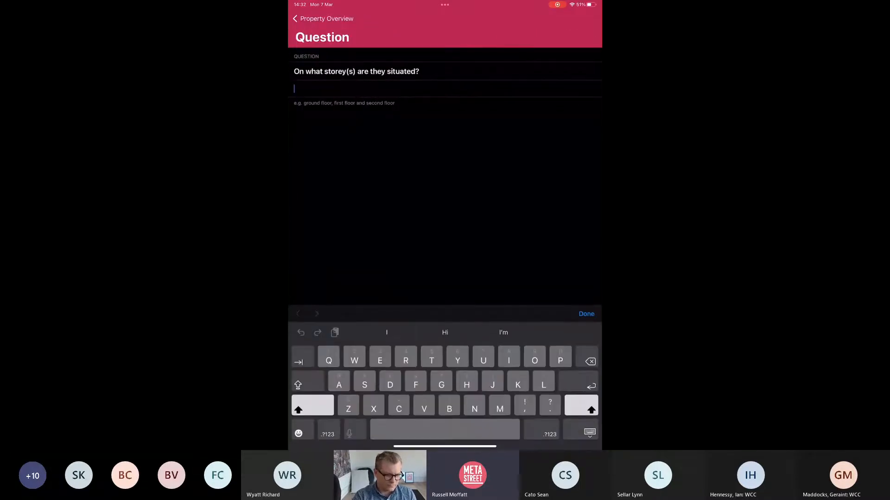
pyautogui.write('R')
pyautogui.click(586, 314)
pyautogui.click(325, 19)
pyautogui.click(357, 315)
pyautogui.click(445, 89)
pyautogui.write('2')
pyautogui.click(586, 313)
pyautogui.click(325, 18)
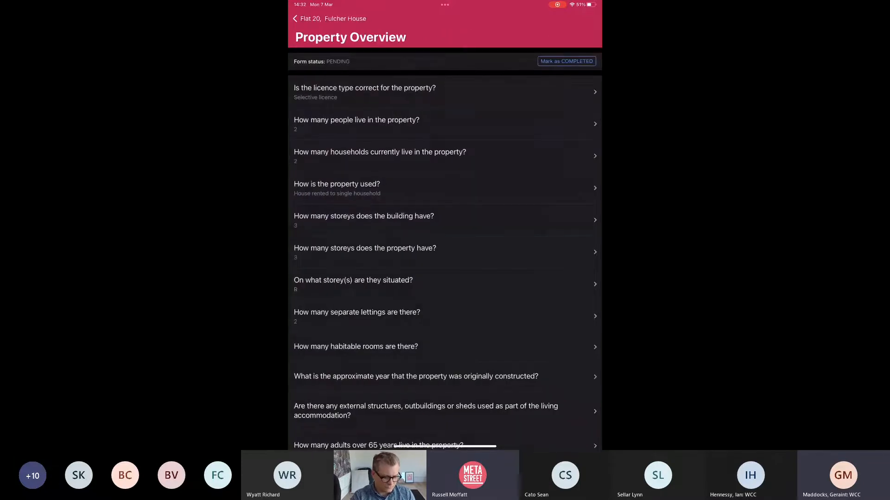
# Step: Record 2 habitable rooms, construction year Pre 1919, and No external structures
pyautogui.click(356, 347)
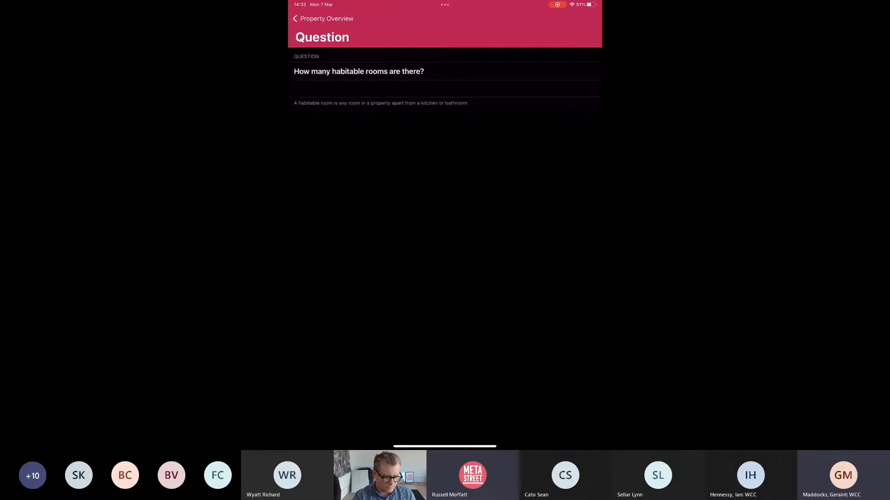
pyautogui.click(445, 89)
pyautogui.write('2')
pyautogui.click(586, 313)
pyautogui.click(324, 19)
pyautogui.click(356, 378)
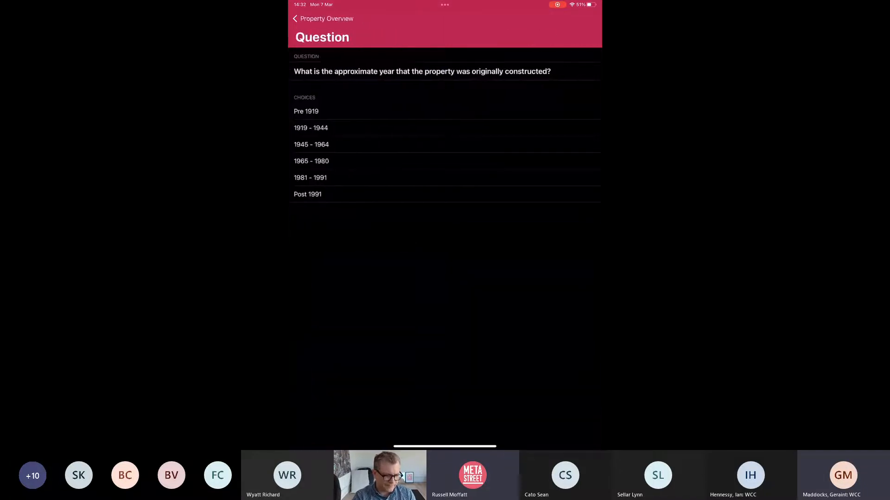
pyautogui.click(306, 112)
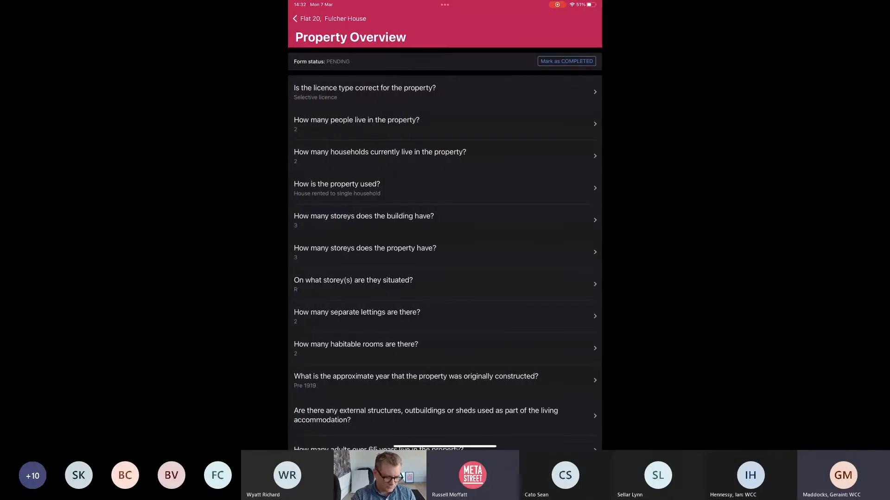
pyautogui.scroll(-5, 445, 232)
pyautogui.click(397, 307)
pyautogui.click(297, 137)
# Step: Record 1 adult over 65 and 0 children living in the property
pyautogui.click(397, 321)
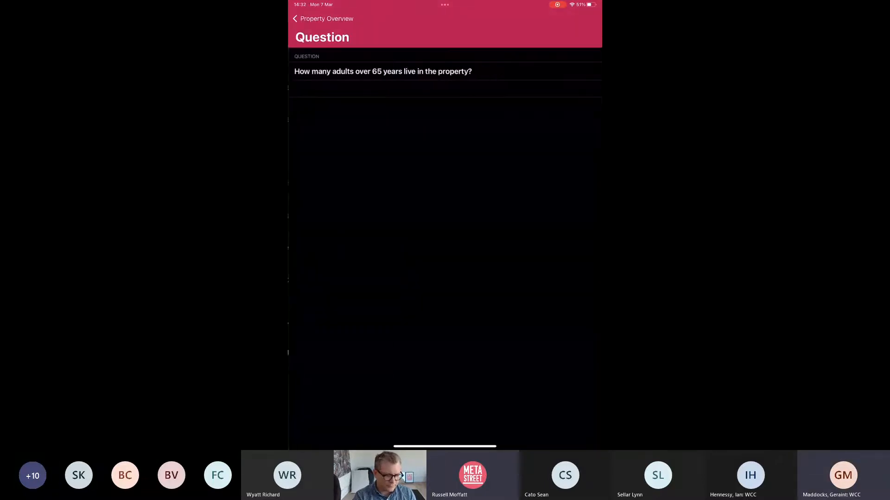
pyautogui.write('1')
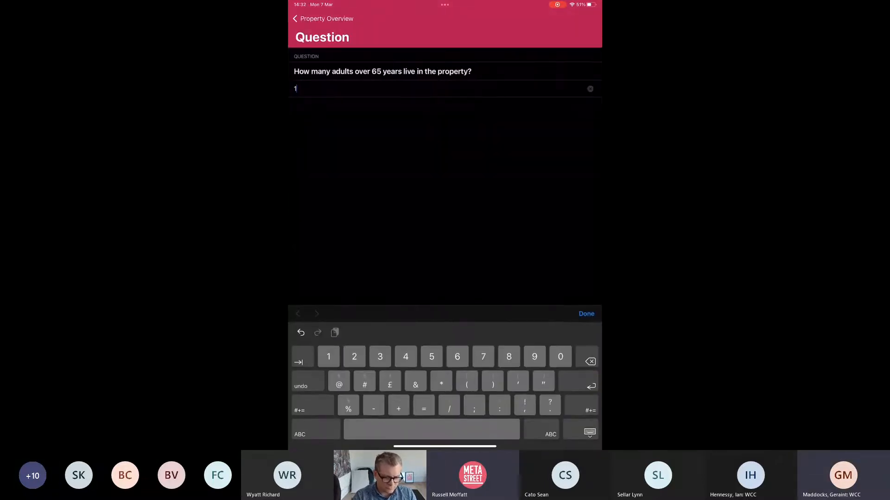
pyautogui.click(586, 314)
pyautogui.click(324, 18)
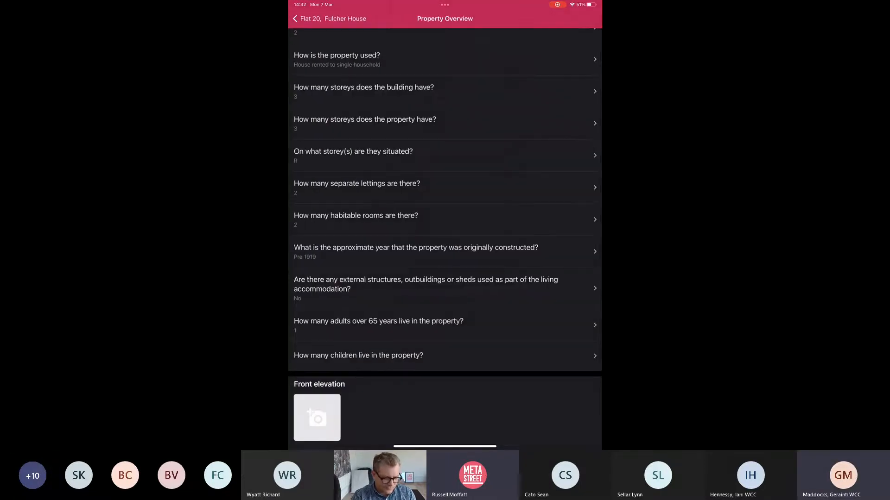
pyautogui.click(358, 356)
pyautogui.write('0')
pyautogui.click(586, 313)
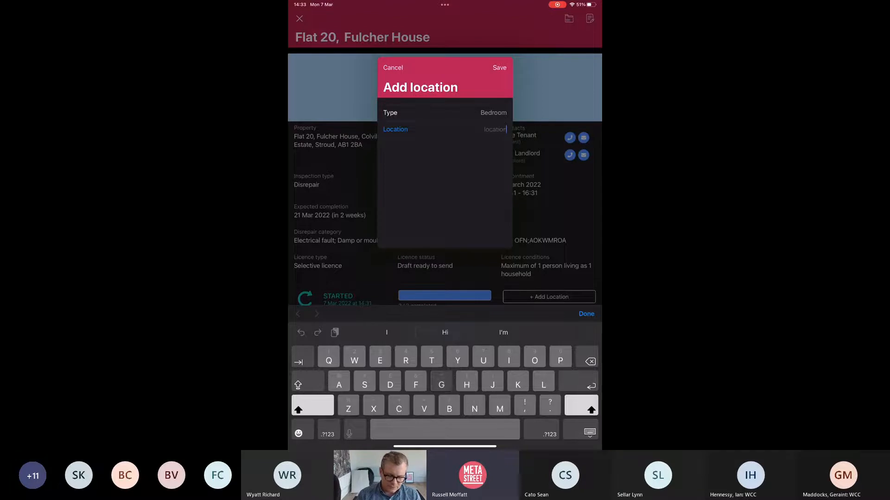
# Step: Save the bedroom location as Gfr and set its room size to 10.30 m²
pyautogui.write('Gfr')
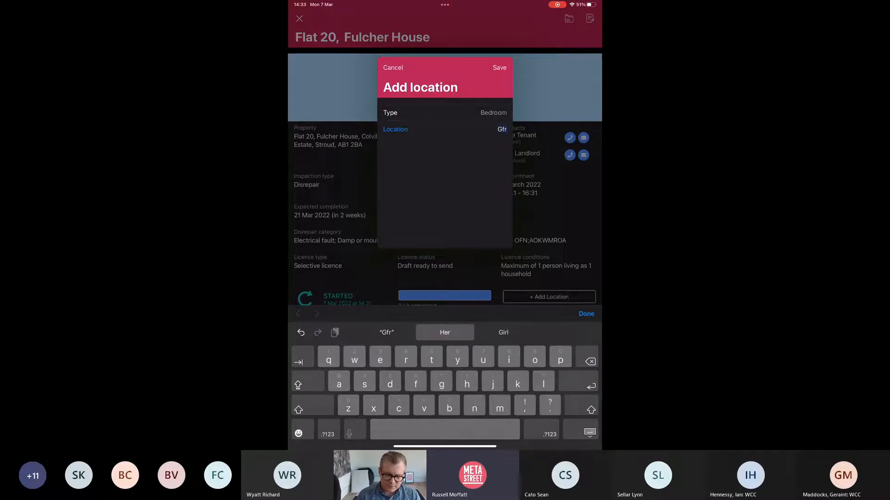
pyautogui.press('Return')
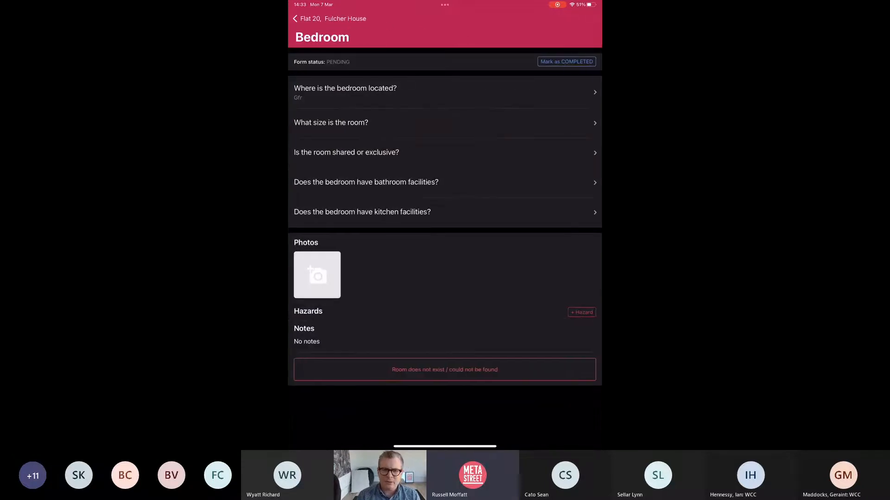
pyautogui.click(331, 122)
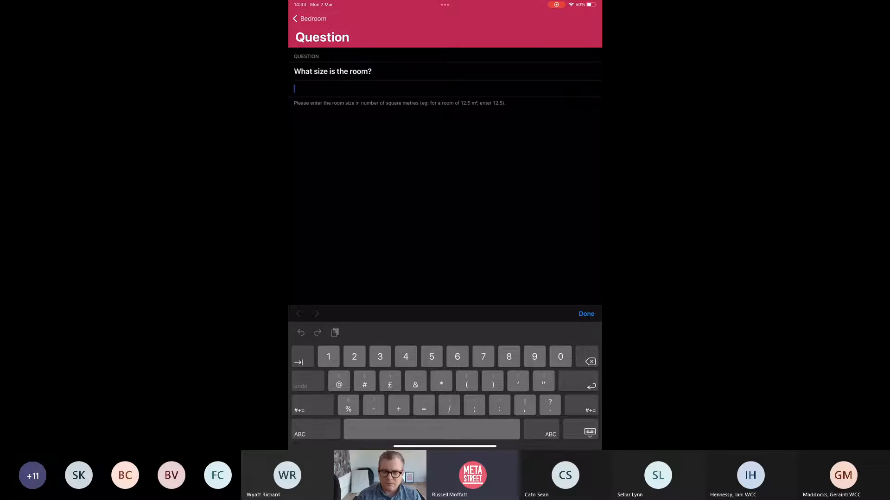
pyautogui.write('10.30')
pyautogui.press('Return')
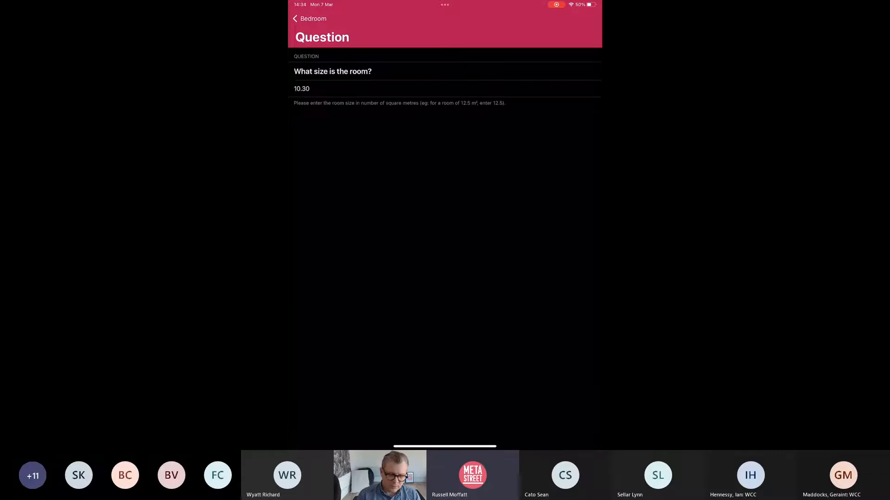
pyautogui.click(310, 18)
# Step: Mark the bedroom Exclusive with No bathroom and No kitchen facilities
pyautogui.click(334, 165)
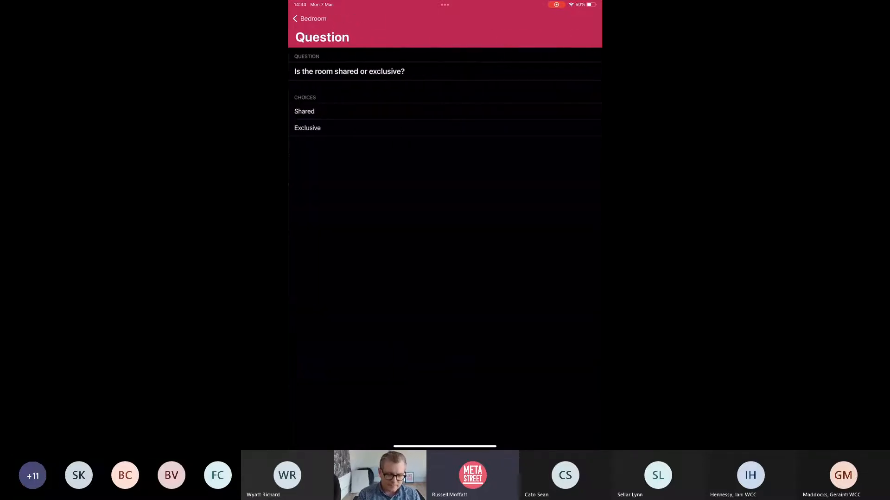
pyautogui.click(307, 127)
pyautogui.click(365, 186)
pyautogui.click(297, 128)
pyautogui.click(358, 220)
pyautogui.click(297, 128)
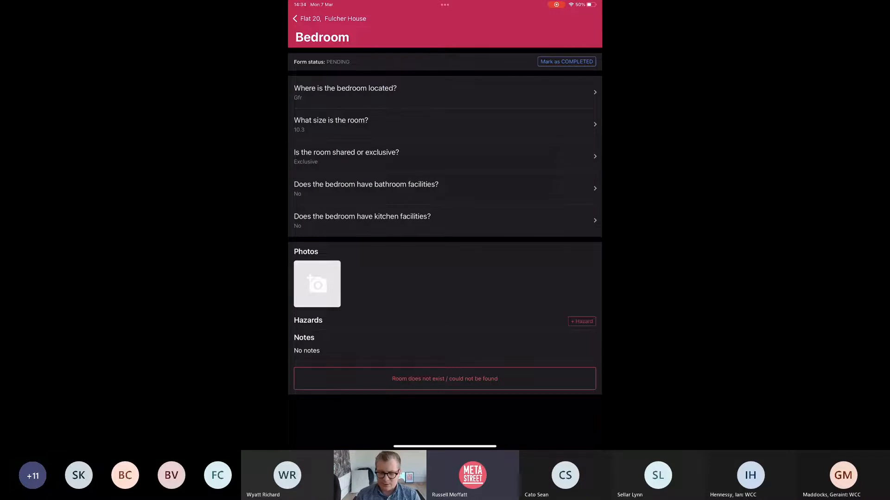
# Step: Add an Electrical Hazards finding to the bedroom with a new camera photo
pyautogui.click(582, 321)
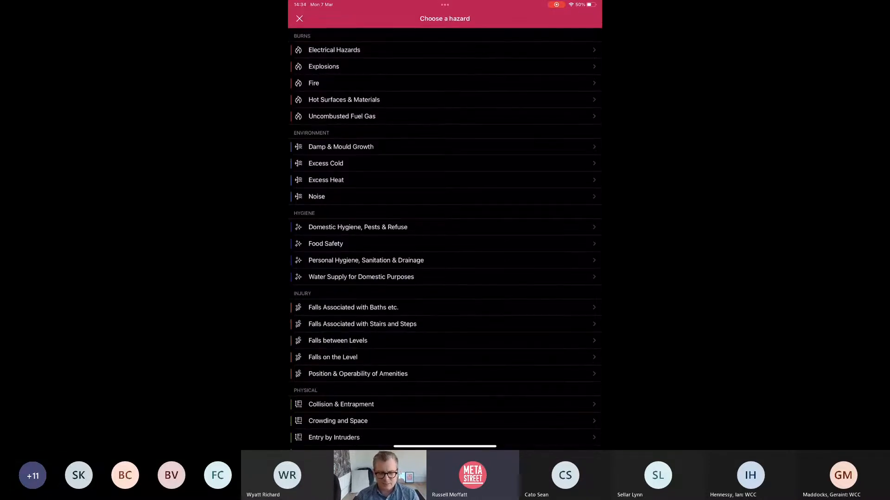
pyautogui.scroll(-1, 445, 324)
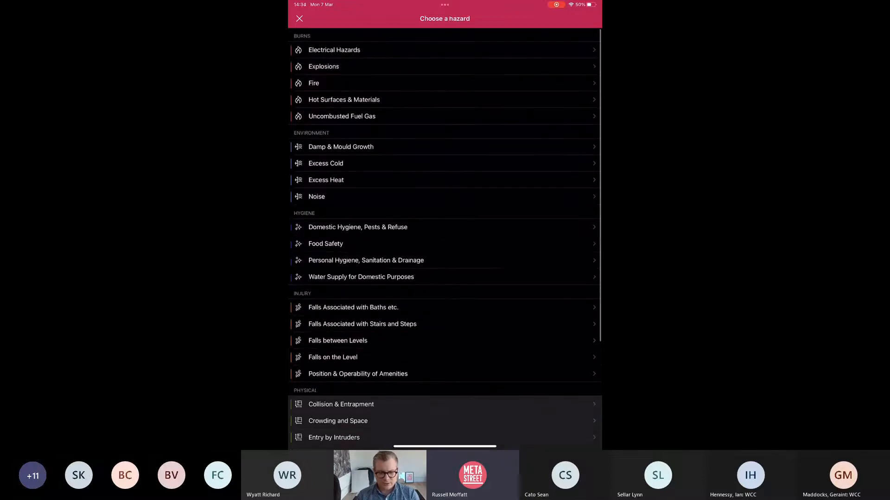
pyautogui.click(334, 50)
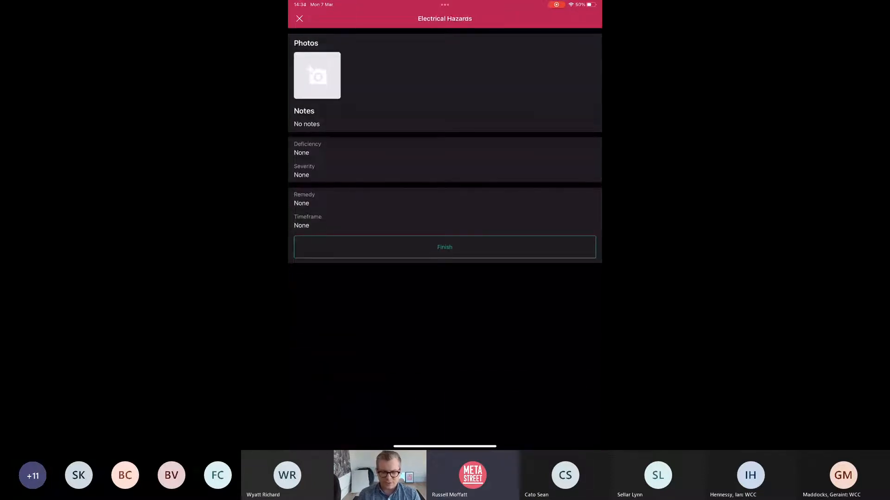
pyautogui.click(316, 76)
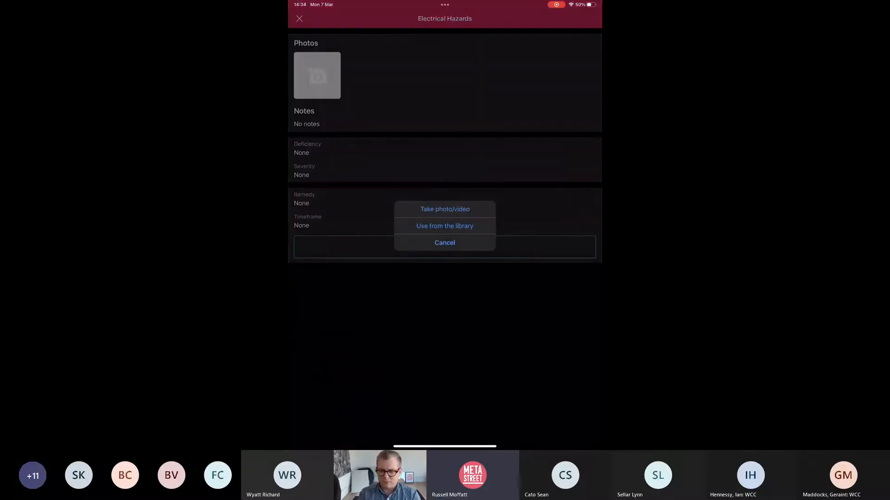
pyautogui.click(444, 209)
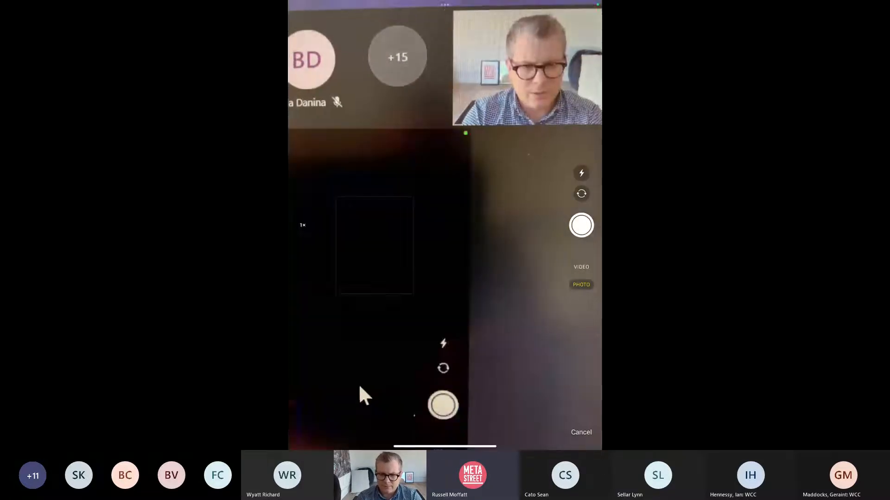
pyautogui.click(581, 226)
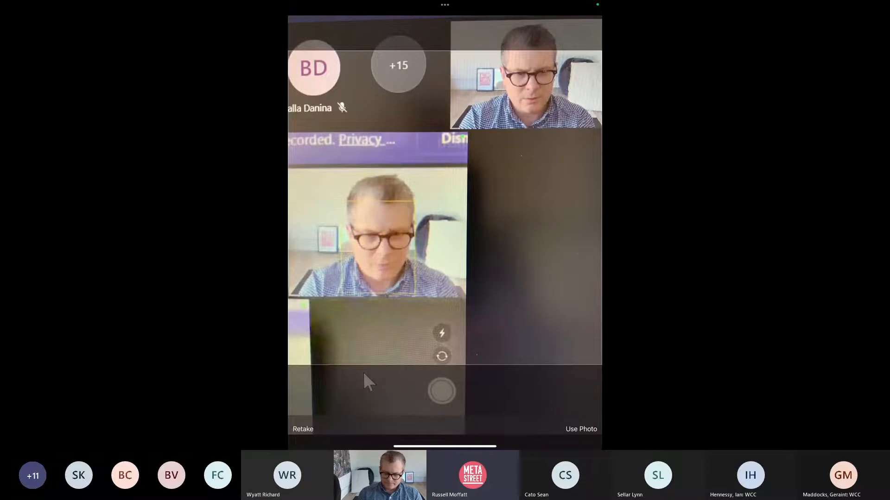
pyautogui.click(581, 429)
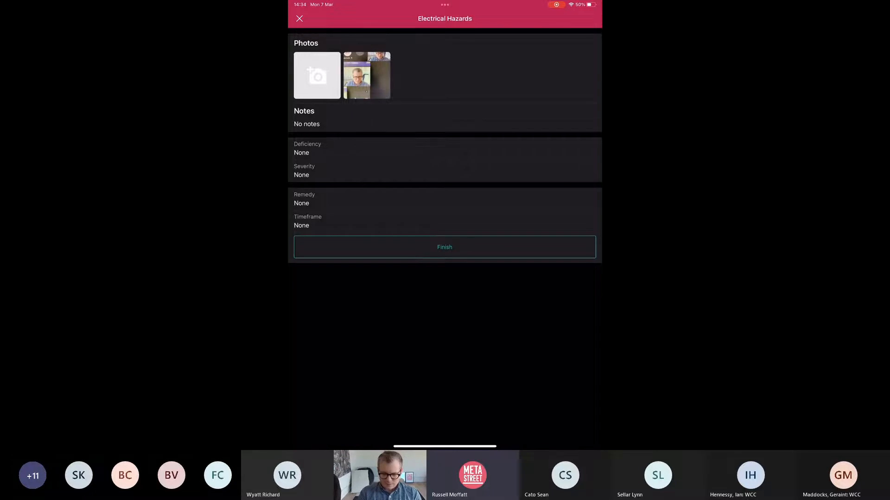
# Step: Set Defective consumer unit, Severe, NICEIC inspection remedy and 3-month timeframe
pyautogui.click(307, 148)
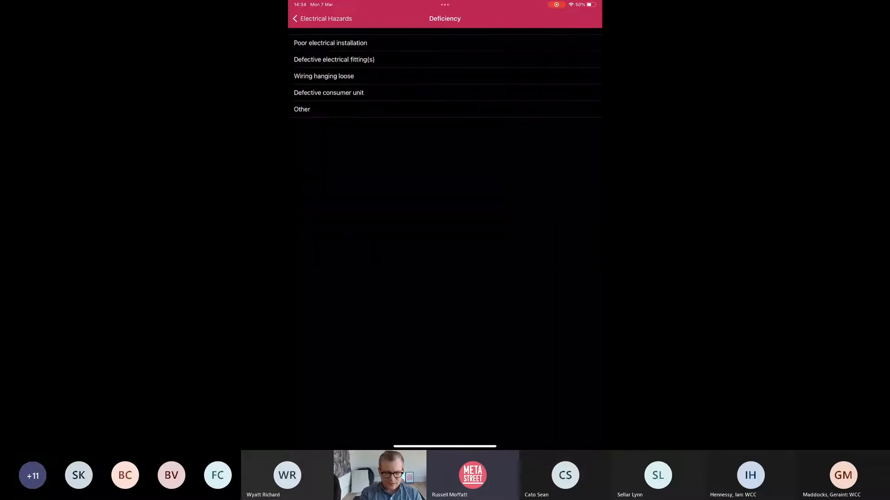
pyautogui.click(329, 92)
pyautogui.click(304, 171)
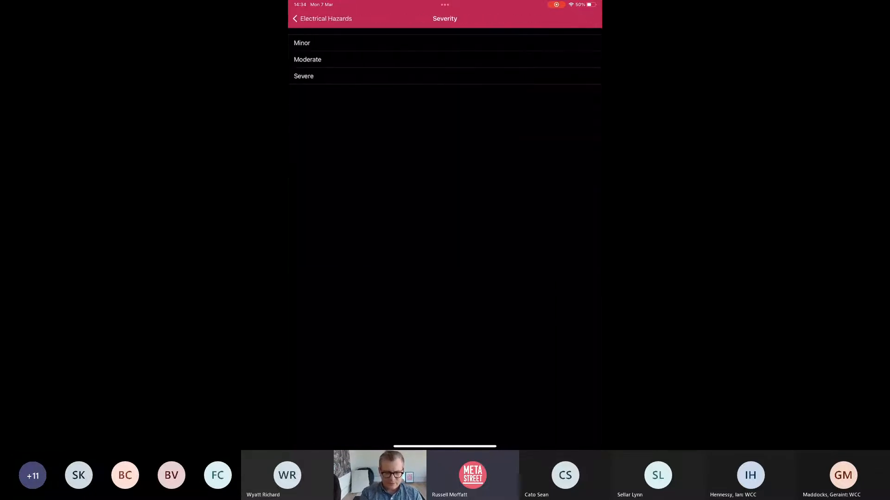
pyautogui.click(306, 76)
pyautogui.click(304, 198)
pyautogui.click(371, 49)
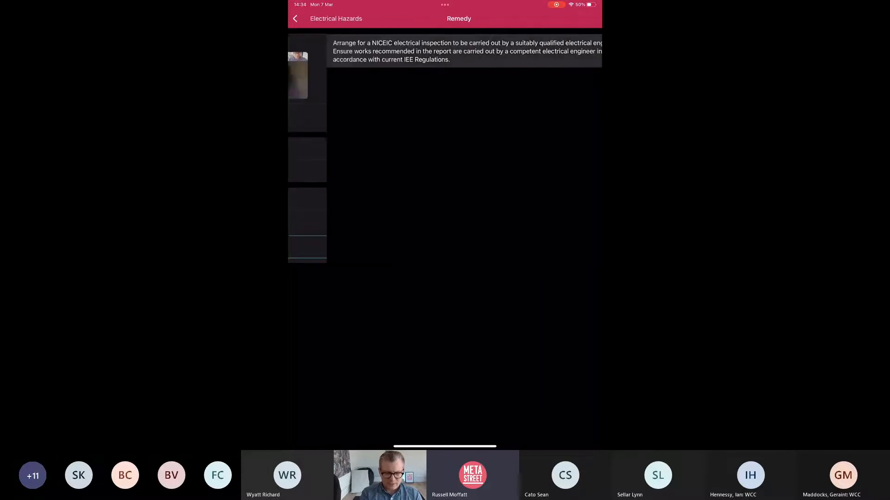
pyautogui.click(306, 237)
pyautogui.click(368, 92)
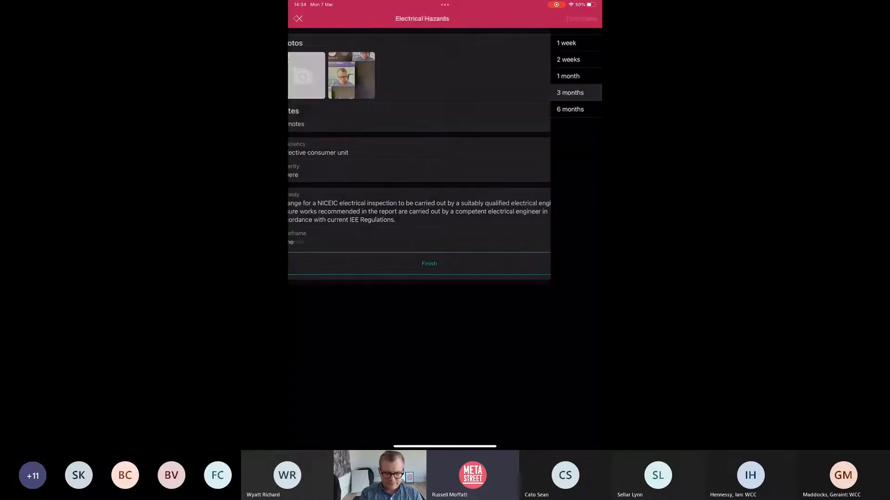
# Step: Finish the electrical hazard and add a bedroom Damp & Mould Growth hazard with a mould photo
pyautogui.click(445, 275)
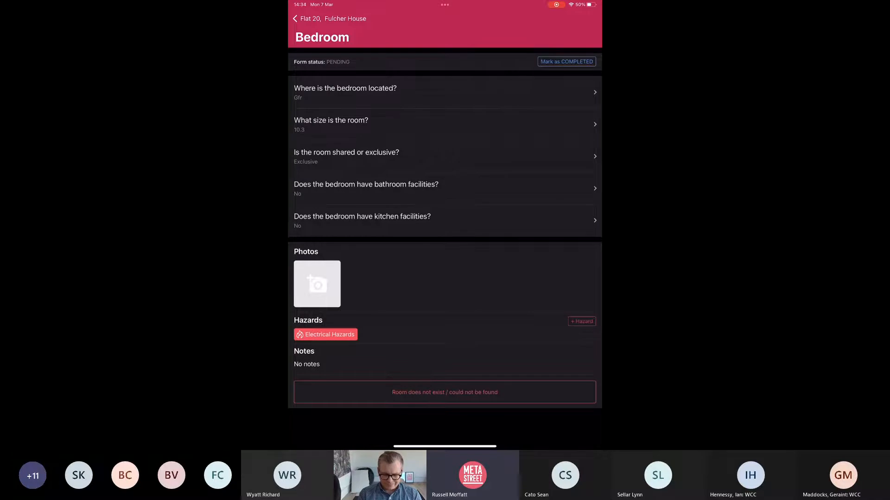
pyautogui.click(582, 321)
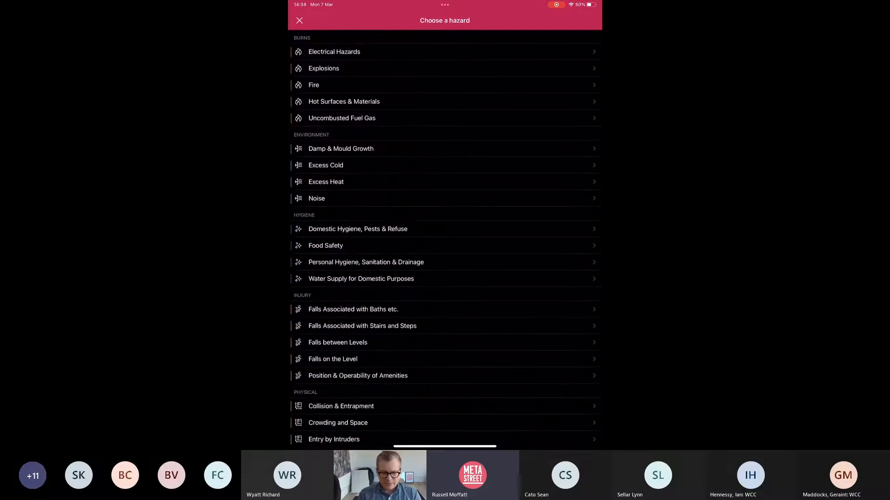
pyautogui.scroll(-5, 445, 255)
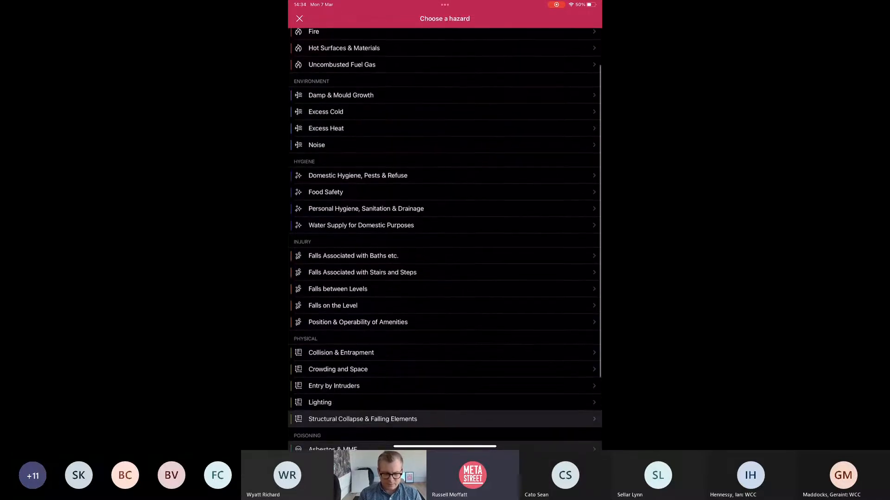
pyautogui.scroll(3, 445, 237)
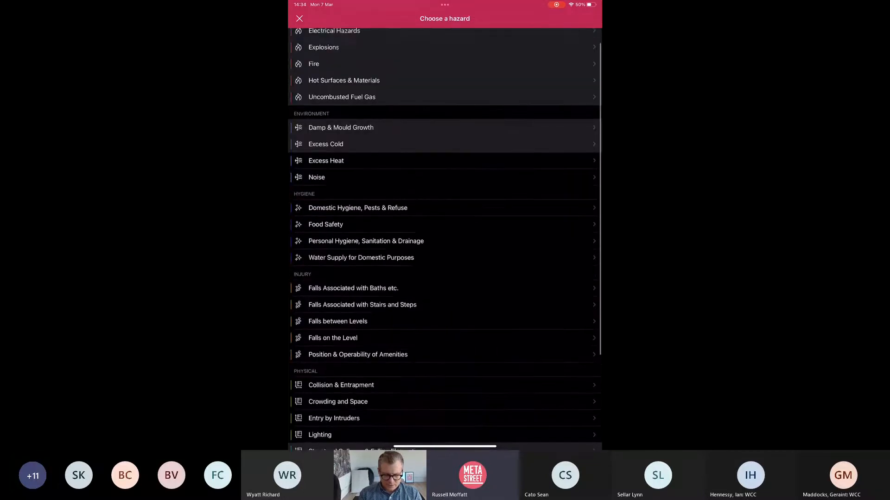
pyautogui.click(341, 119)
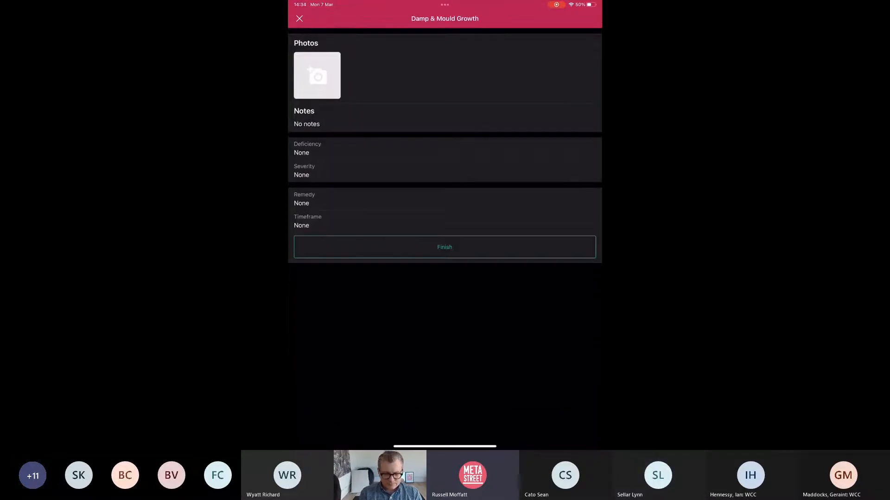
pyautogui.click(316, 75)
pyautogui.click(445, 209)
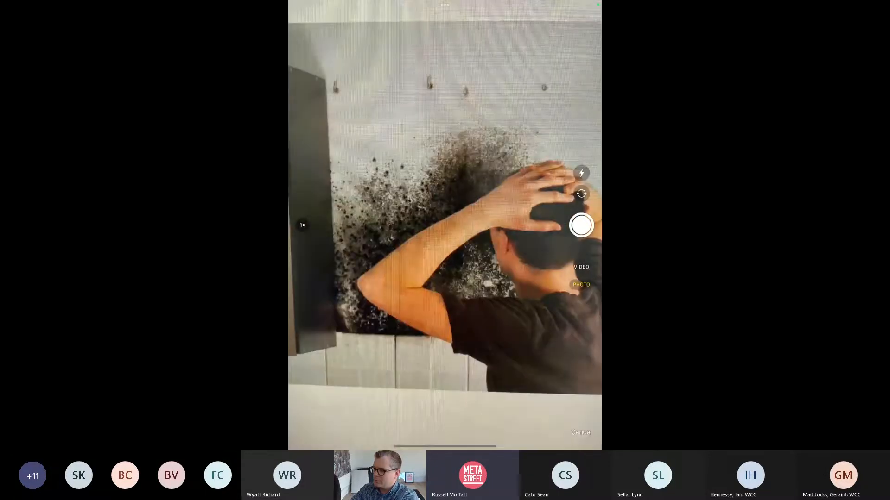
pyautogui.click(581, 226)
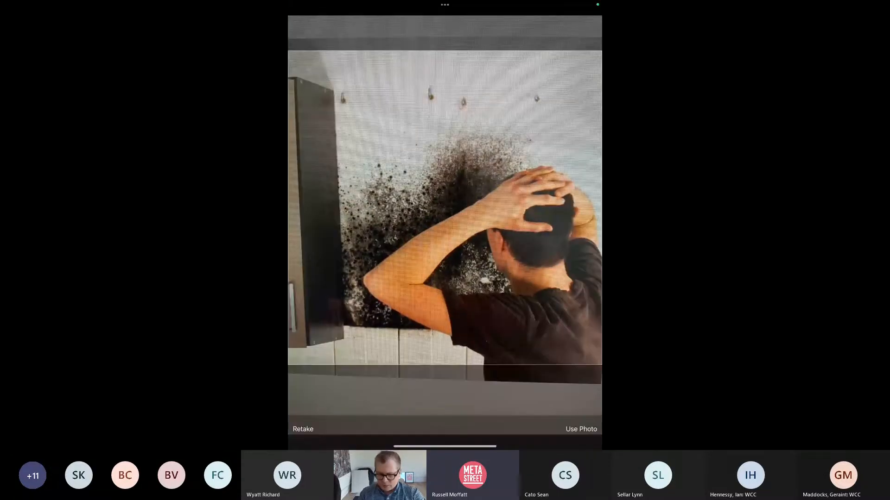
pyautogui.click(581, 429)
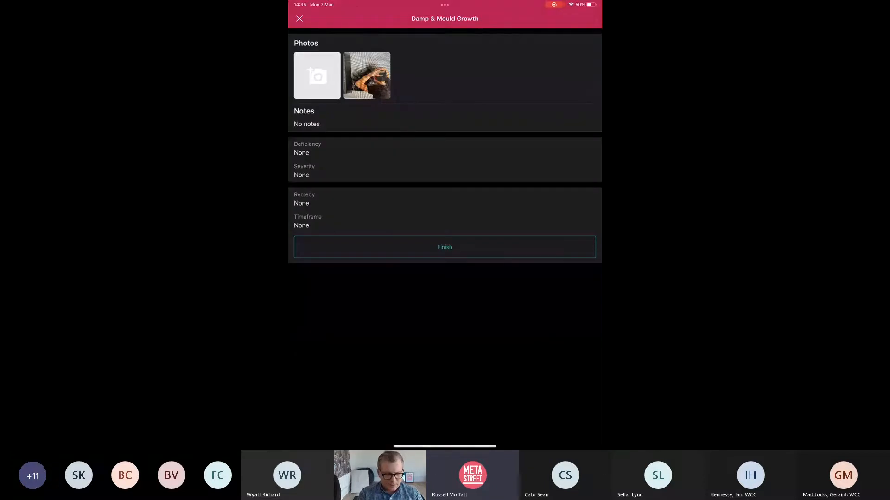
# Step: Set rising damp, Severe, a remedy and 1-month timeframe, then mark Bedroom completed
pyautogui.click(445, 148)
pyautogui.click(445, 158)
pyautogui.click(445, 171)
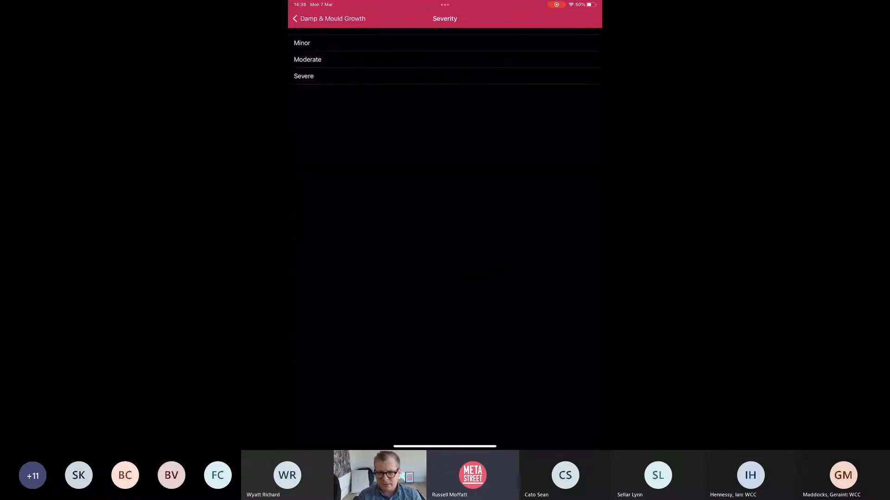
pyautogui.click(445, 76)
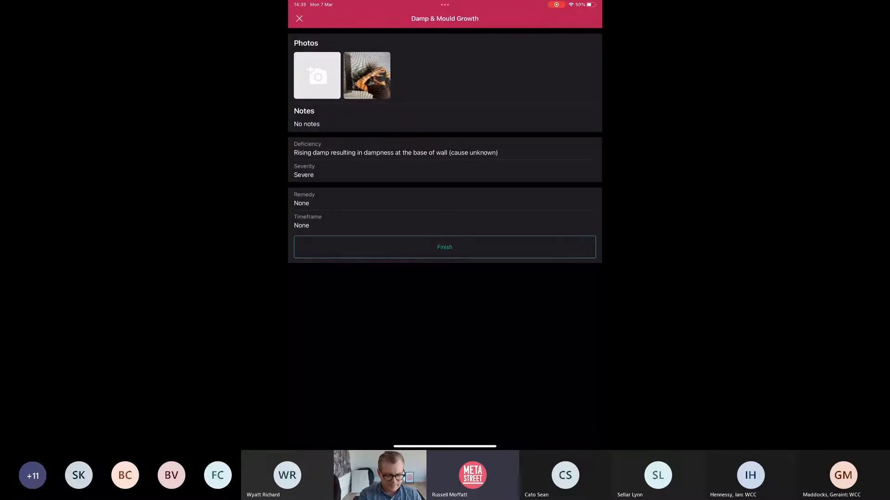
pyautogui.click(445, 203)
pyautogui.click(444, 47)
pyautogui.click(445, 232)
pyautogui.click(445, 76)
pyautogui.click(445, 255)
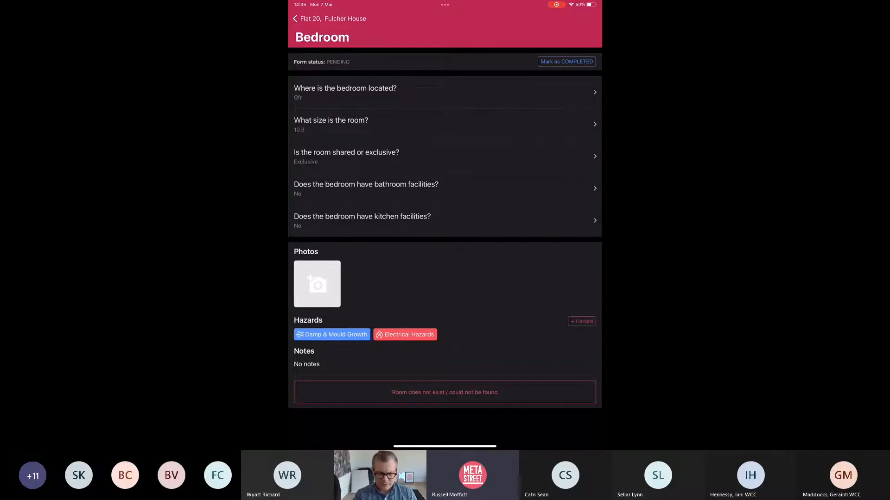
pyautogui.click(566, 62)
# Step: Add a new Living room location to Flat 20 and open its questions
pyautogui.click(330, 18)
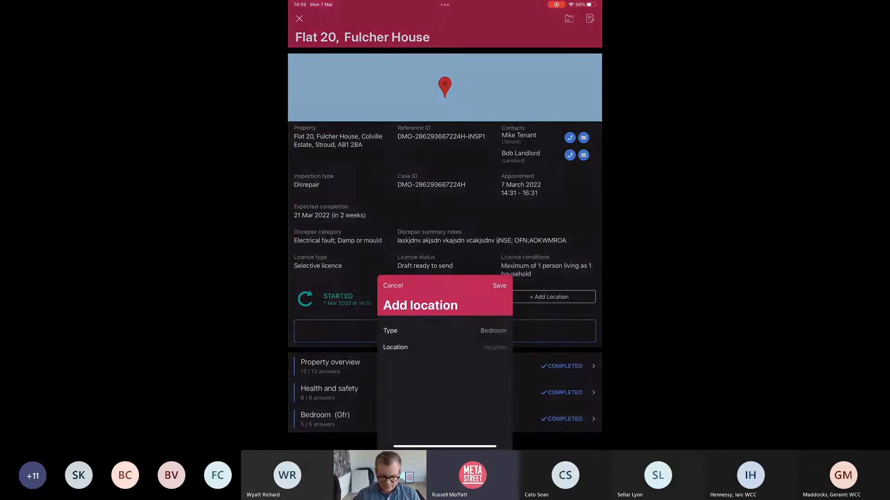
pyautogui.click(495, 202)
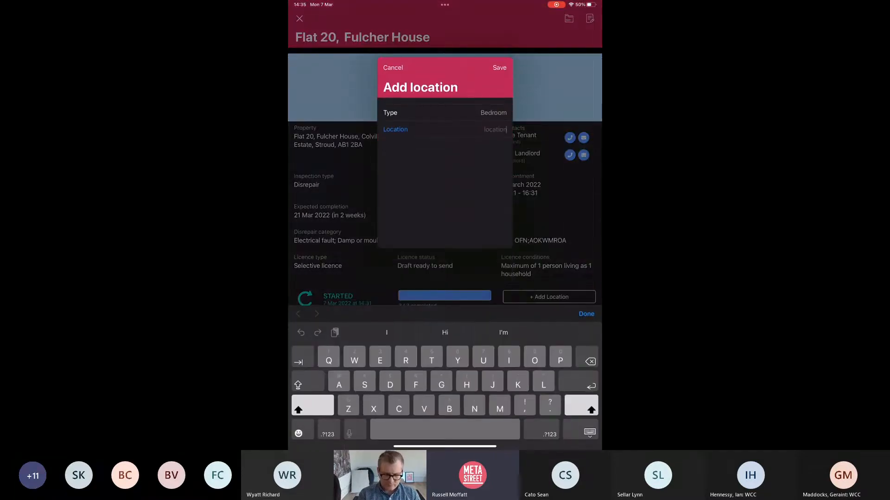
pyautogui.click(493, 113)
pyautogui.scroll(-1, 445, 235)
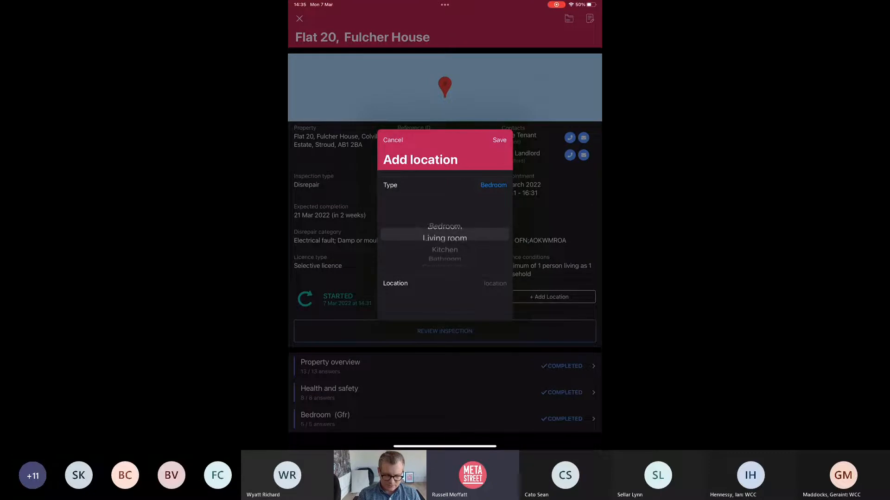
pyautogui.click(499, 140)
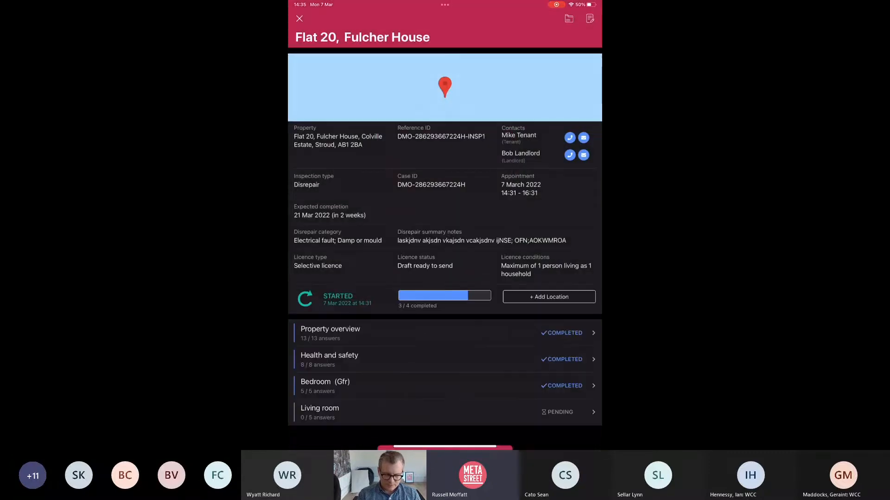
pyautogui.click(320, 411)
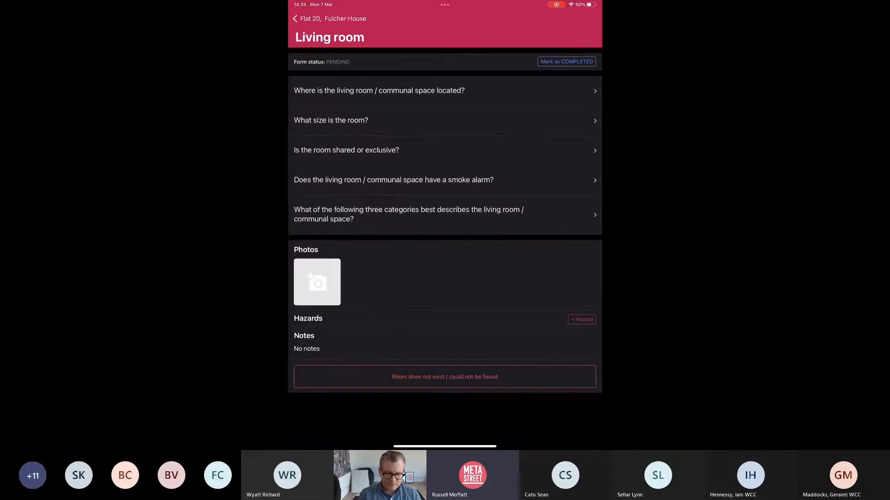
# Step: Record the living room location as Gf and its size as 20
pyautogui.click(371, 90)
pyautogui.click(445, 88)
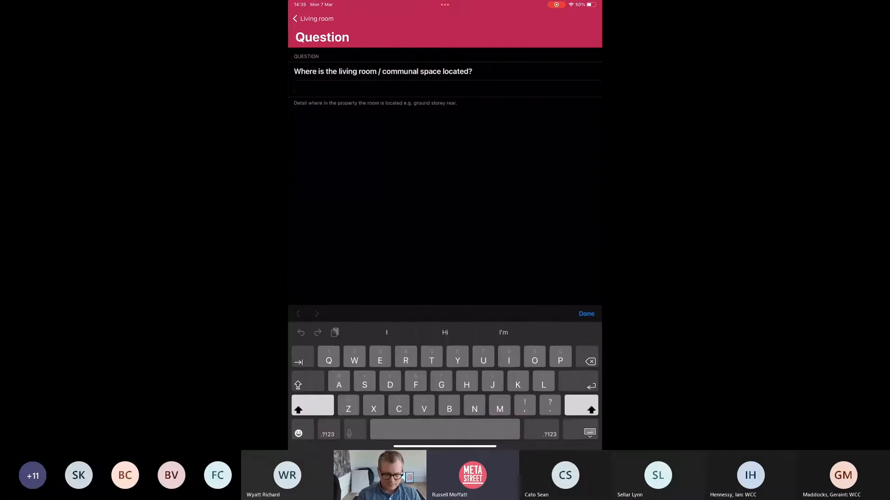
pyautogui.write('Gfl')
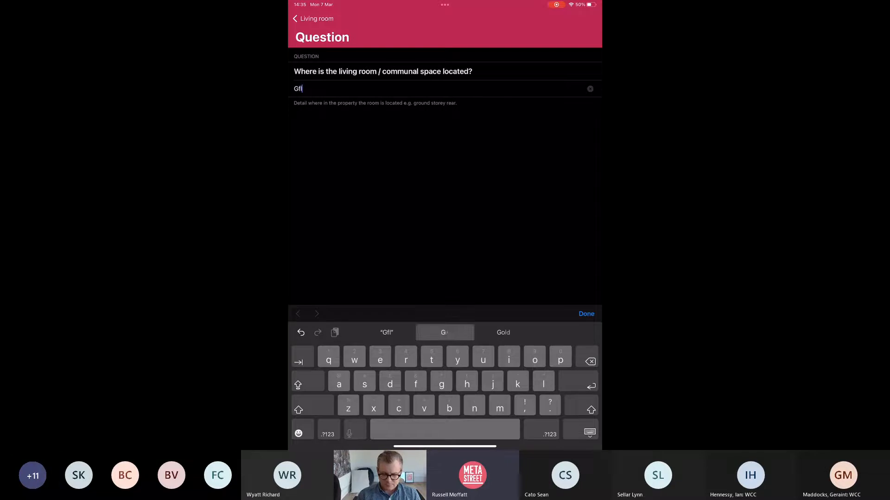
pyautogui.click(586, 314)
pyautogui.click(313, 19)
pyautogui.click(330, 123)
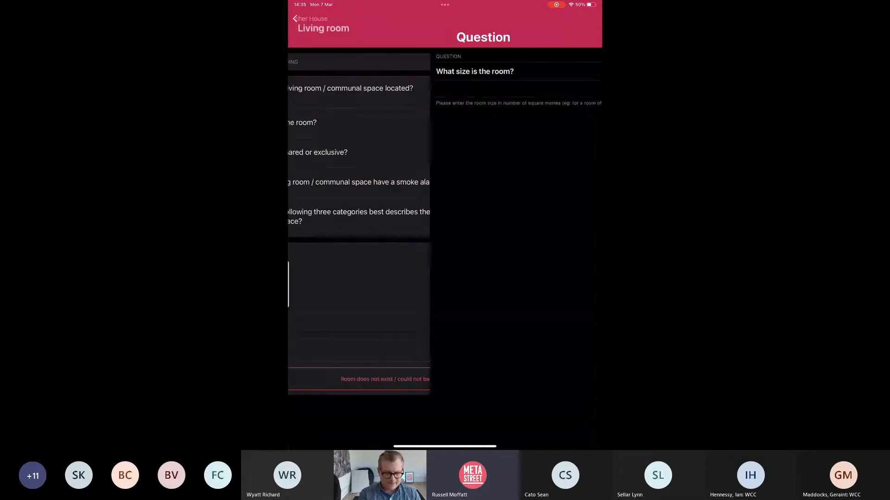
pyautogui.click(324, 89)
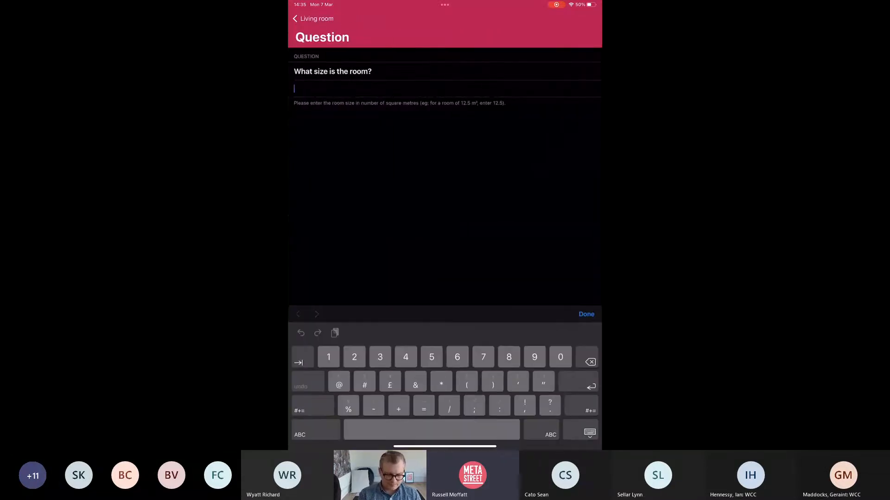
pyautogui.write('20')
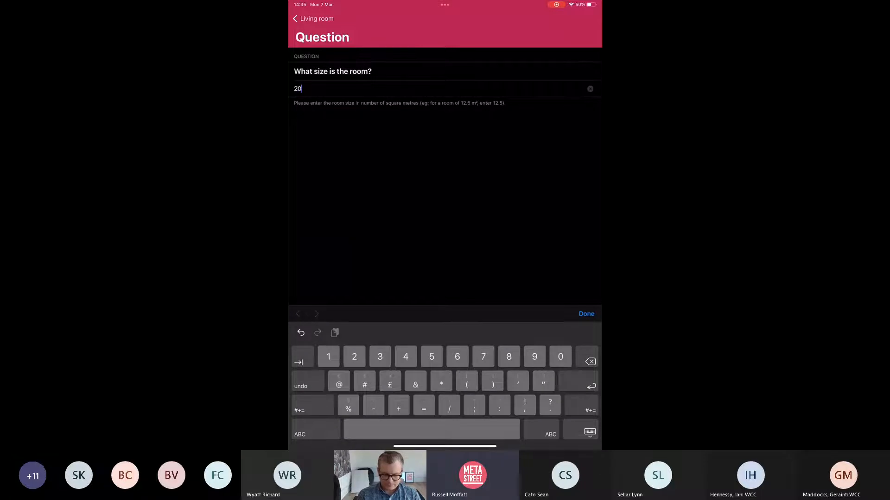
pyautogui.click(586, 314)
pyautogui.click(313, 19)
# Step: Mark the living room Exclusive, No smoke alarm, and category Living room
pyautogui.click(347, 155)
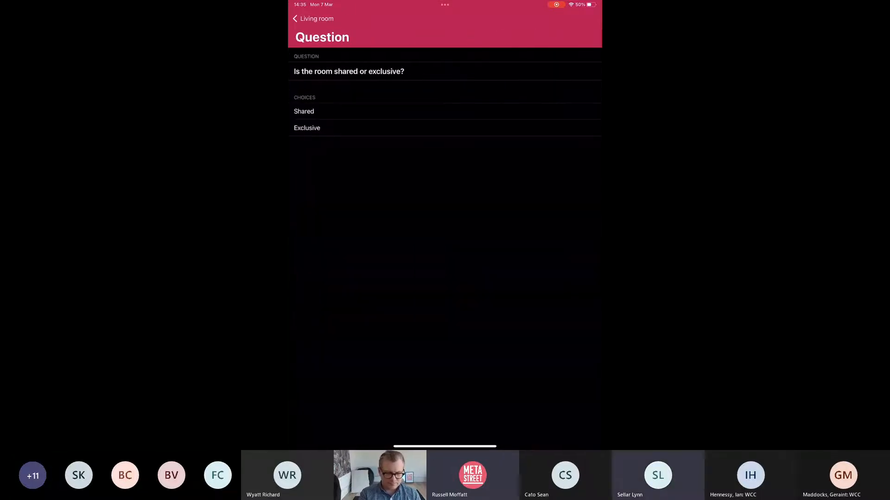
pyautogui.click(313, 18)
pyautogui.click(348, 186)
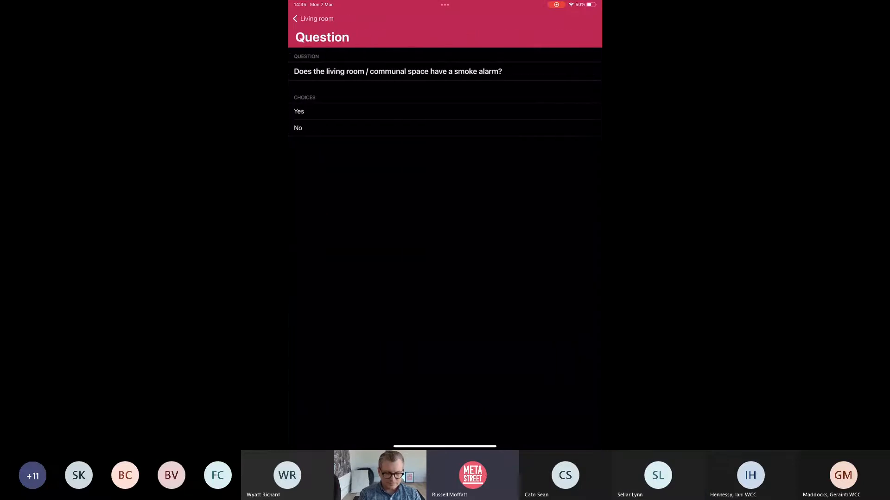
pyautogui.click(298, 128)
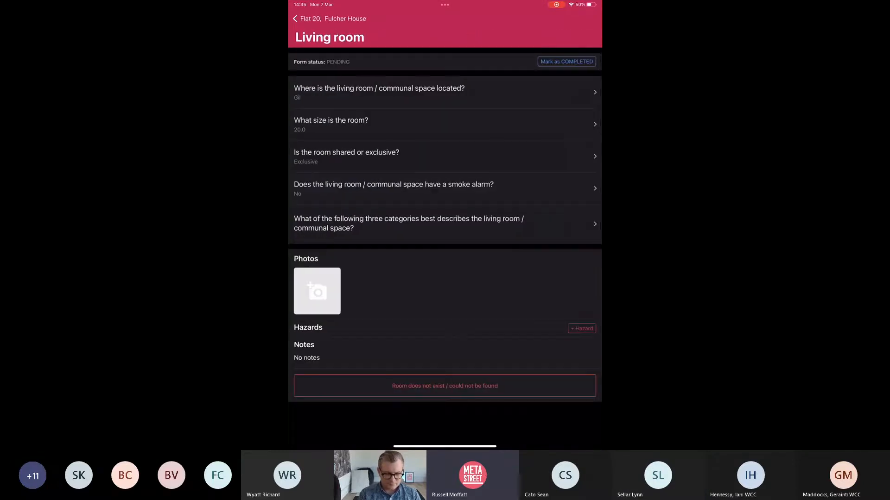
pyautogui.click(394, 222)
pyautogui.click(311, 137)
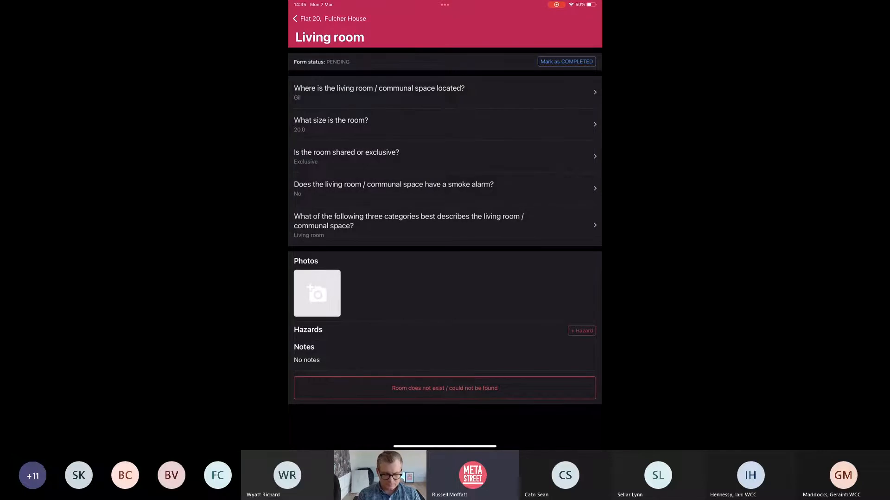
pyautogui.click(444, 225)
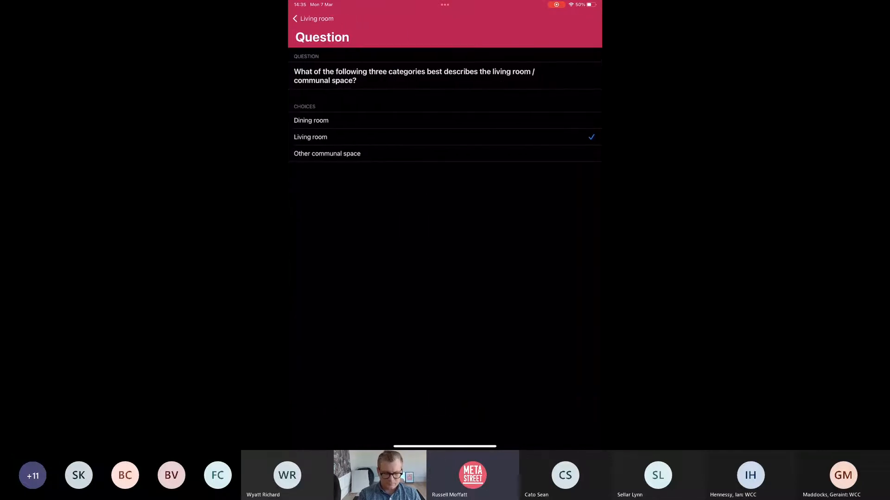
pyautogui.click(315, 18)
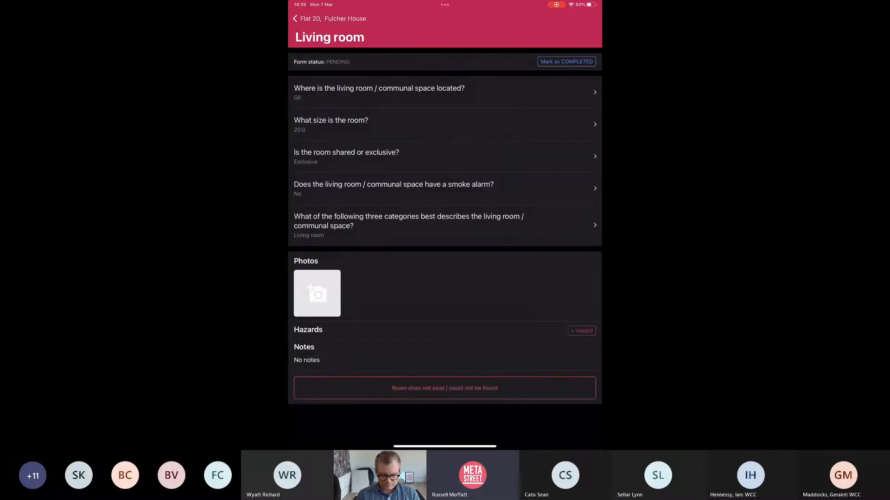
# Step: Add a Damp & Mould Growth hazard to the living room with a new wall photo
pyautogui.click(581, 331)
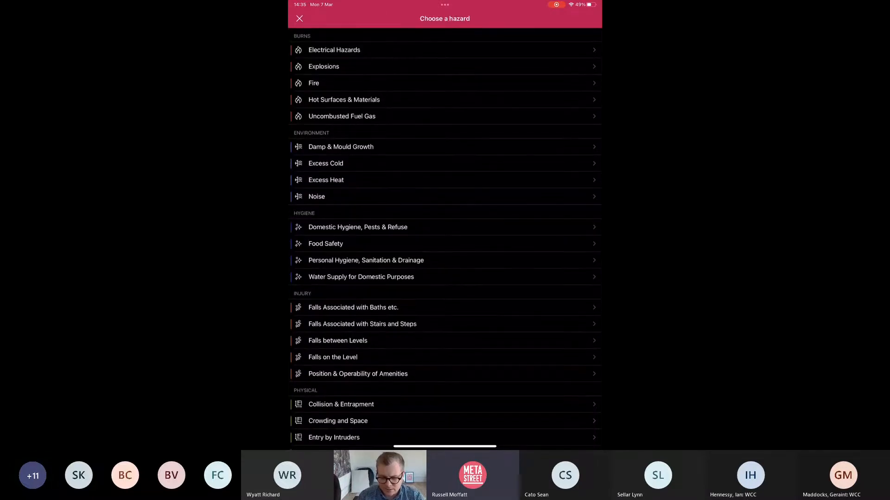
pyautogui.click(340, 147)
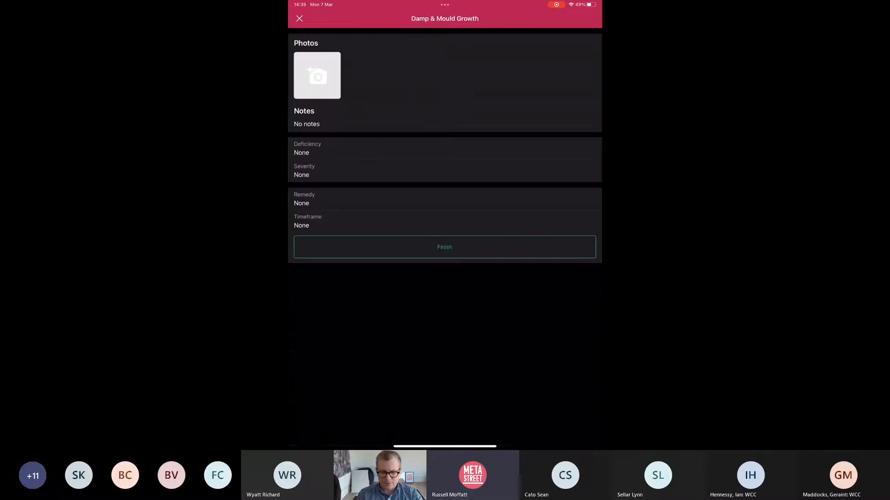
pyautogui.click(316, 76)
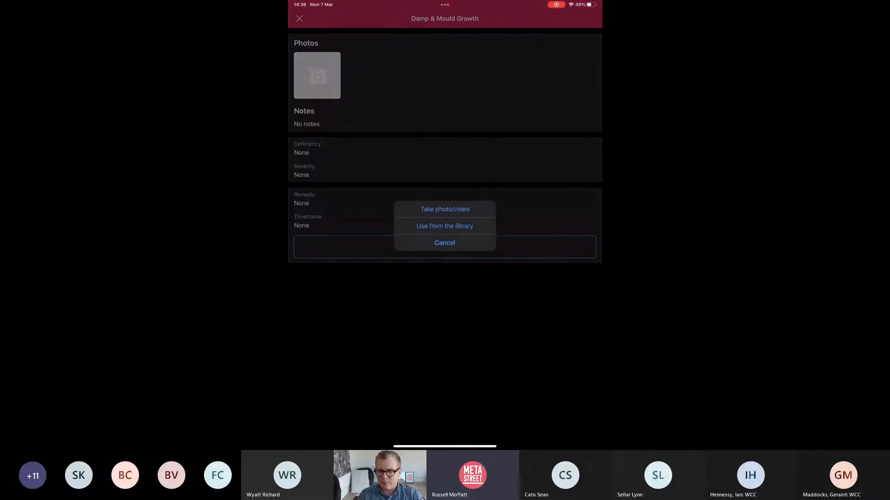
pyautogui.click(445, 209)
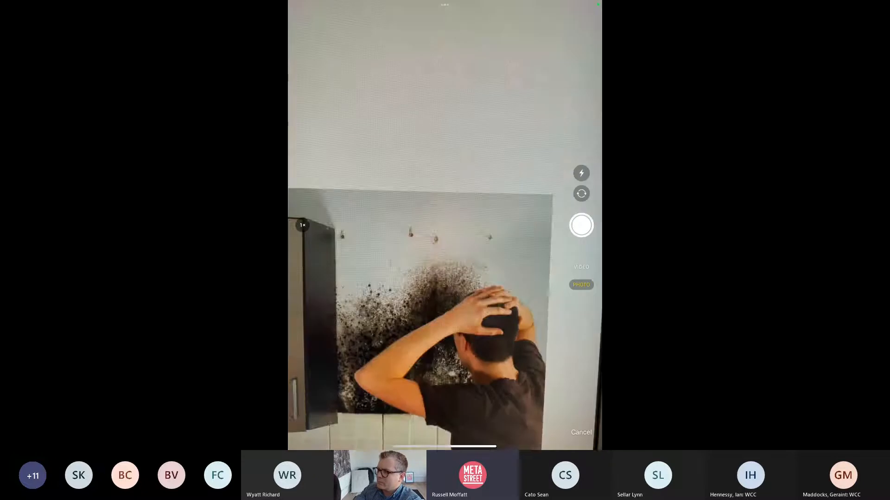
pyautogui.click(581, 225)
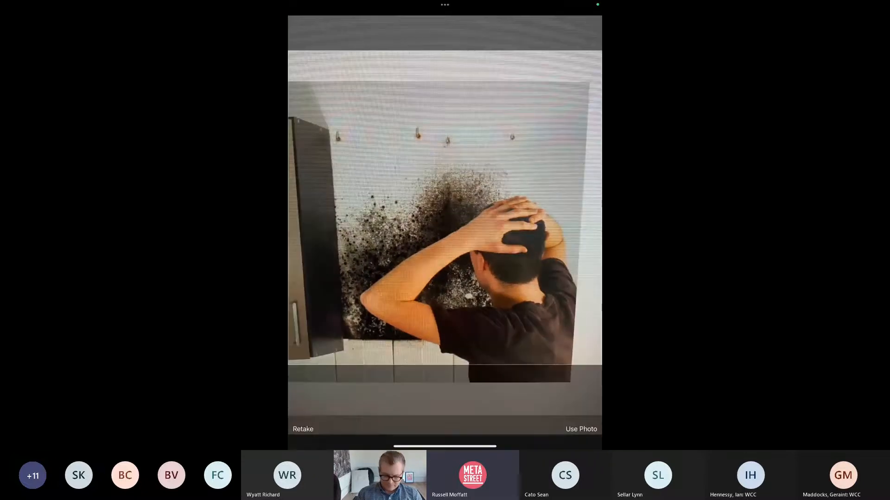
pyautogui.click(581, 429)
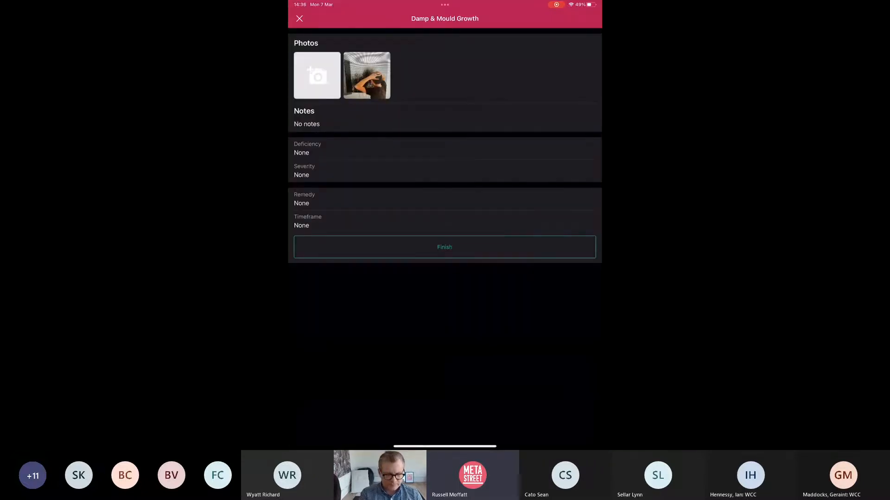
# Step: Set the deficiency to penetrating damp from defective flashings
pyautogui.click(306, 148)
pyautogui.click(347, 75)
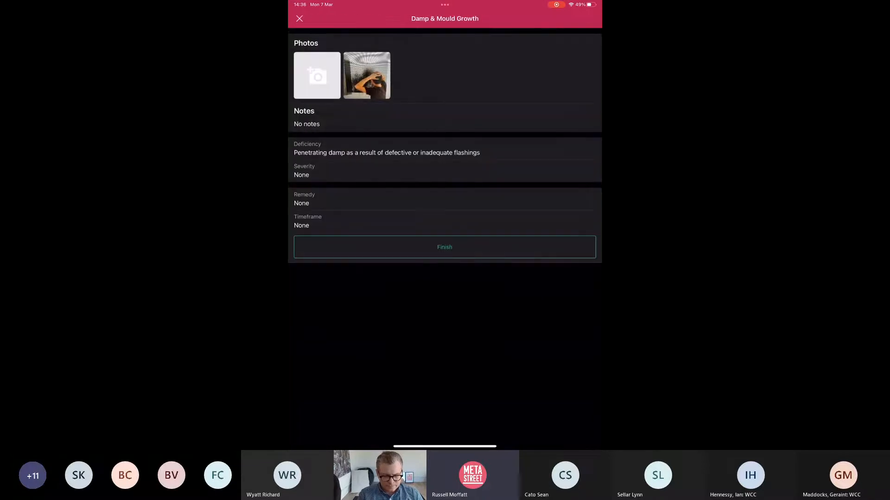
pyautogui.click(304, 170)
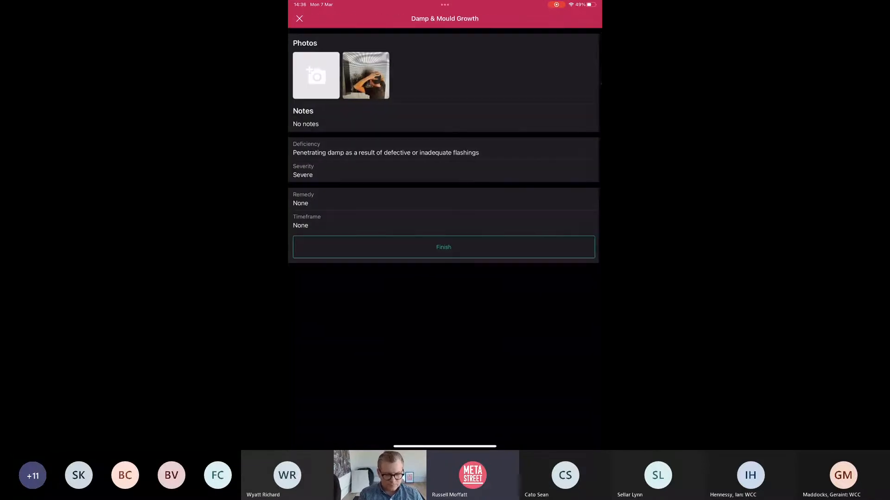
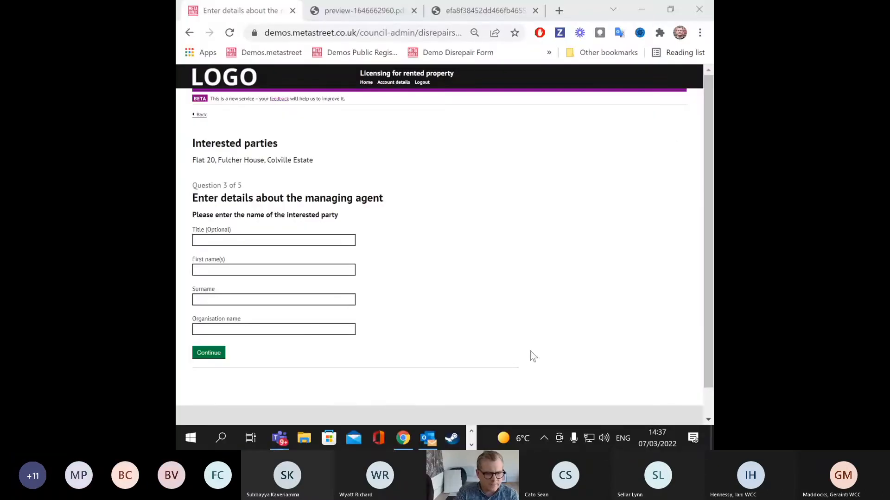
# Step: Back out of the form and open the Flat 20 case's interested parties list
pyautogui.click(690, 332)
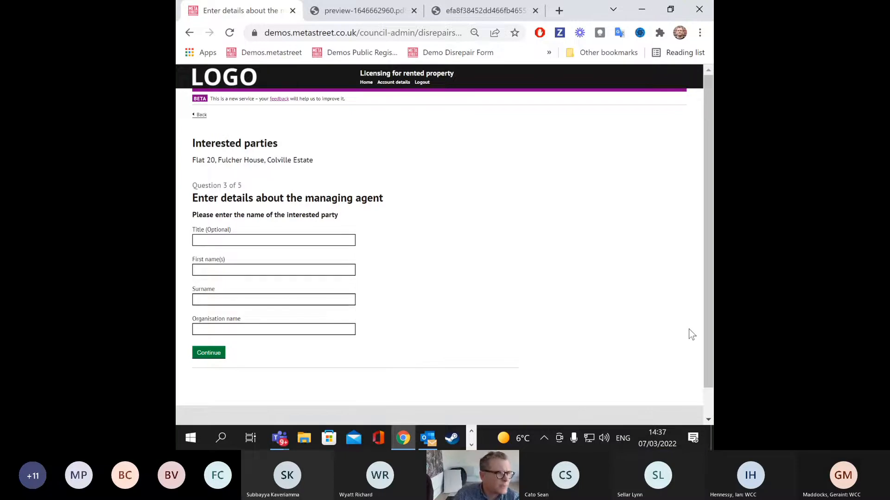
pyautogui.click(201, 115)
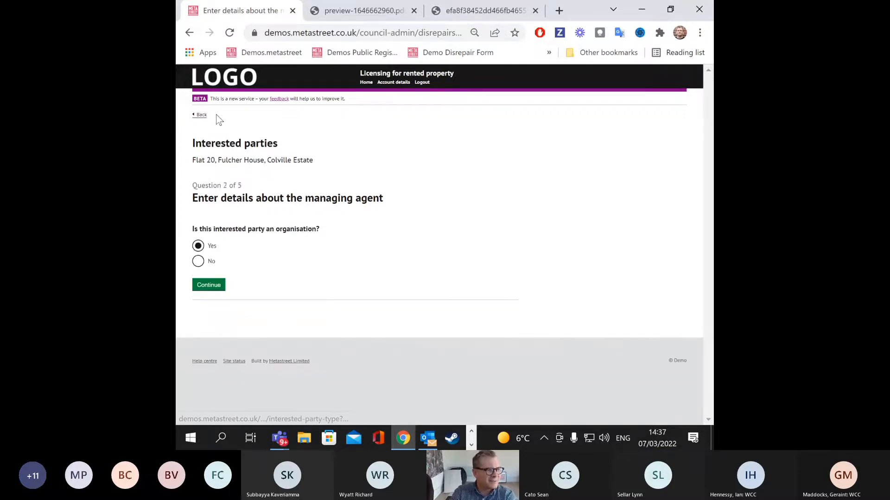
pyautogui.click(204, 117)
pyautogui.click(203, 117)
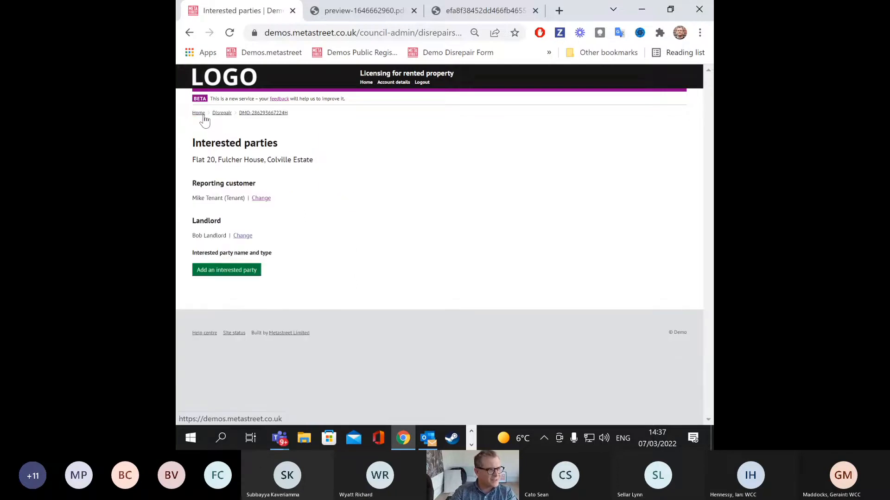
pyautogui.click(260, 114)
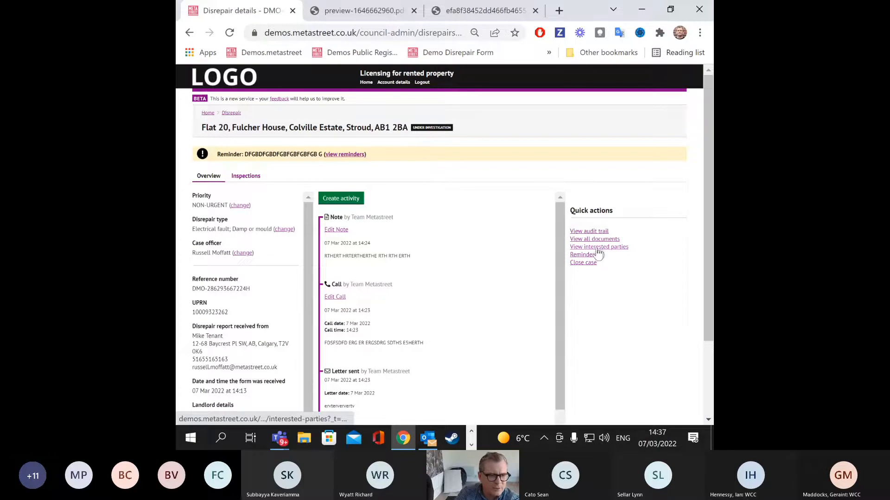
pyautogui.click(595, 247)
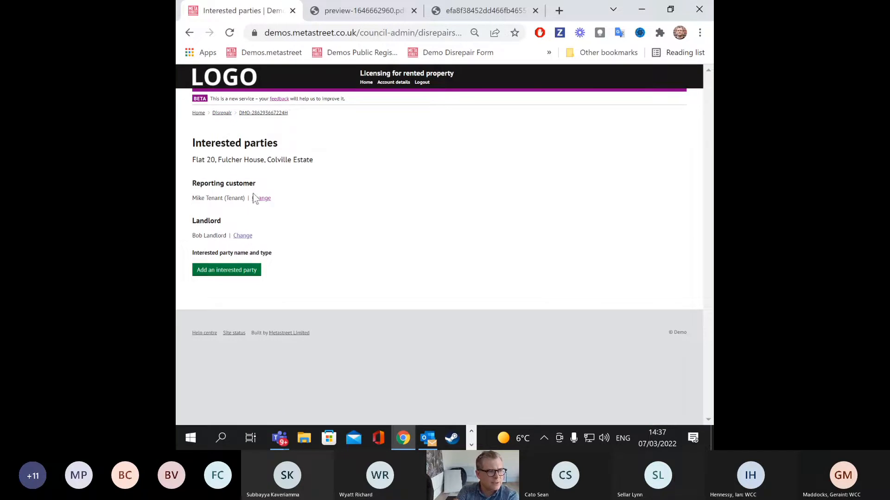
# Step: Review the landlord's and the reporting tenant's contact details
pyautogui.click(242, 235)
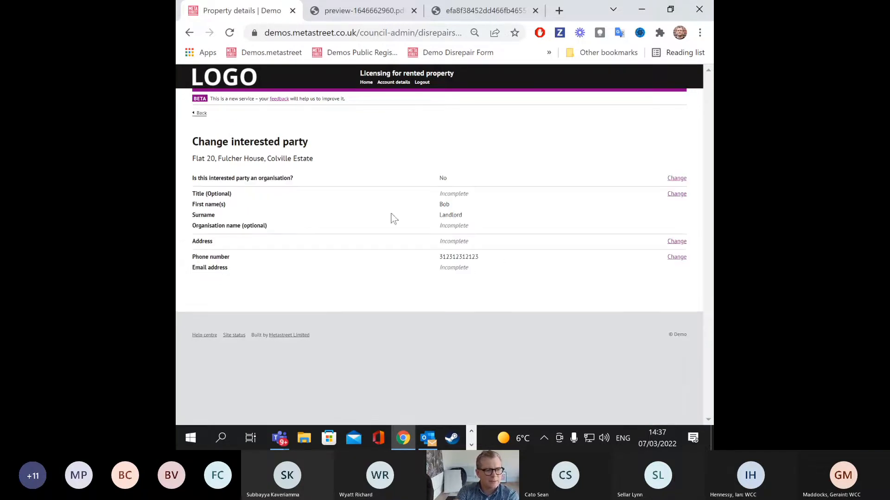
pyautogui.click(199, 114)
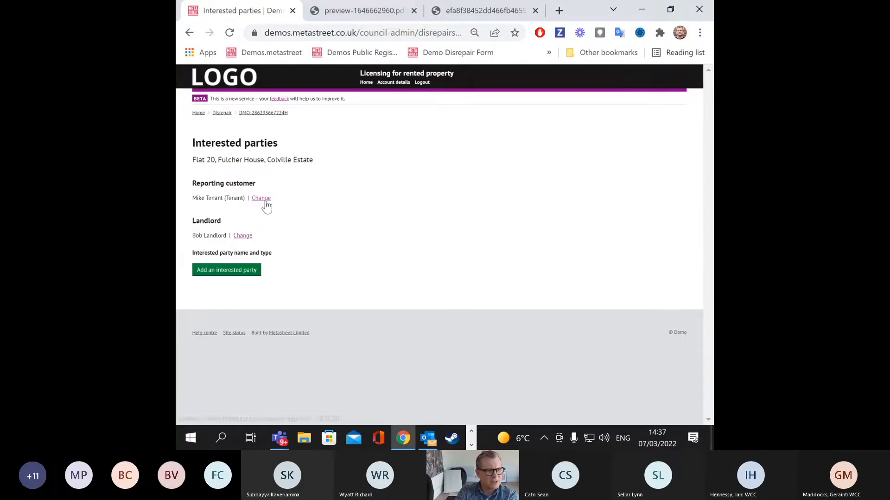
pyautogui.click(265, 202)
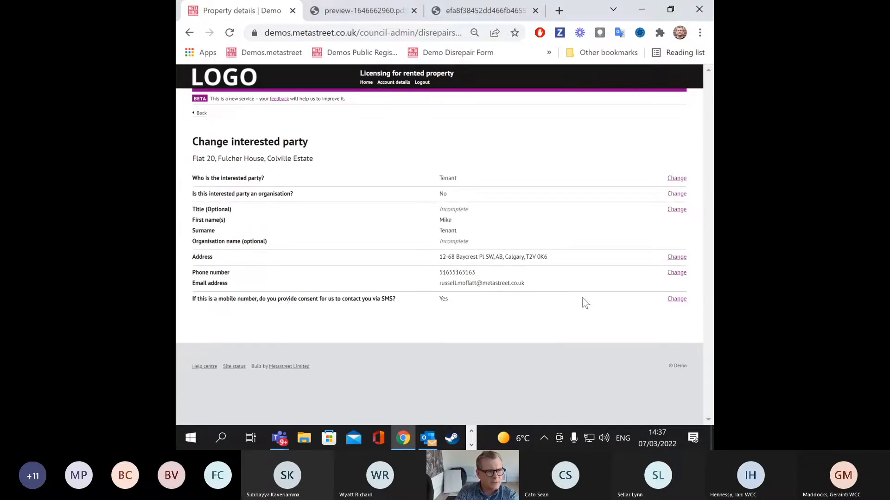
pyautogui.click(199, 113)
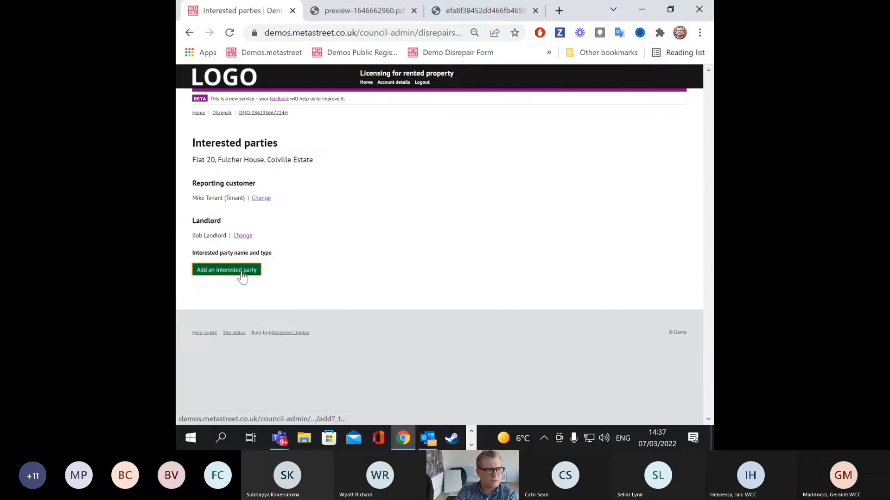
# Step: Start adding an 'Other' interested party, then abandon it and return to the Flat 20 case
pyautogui.click(241, 276)
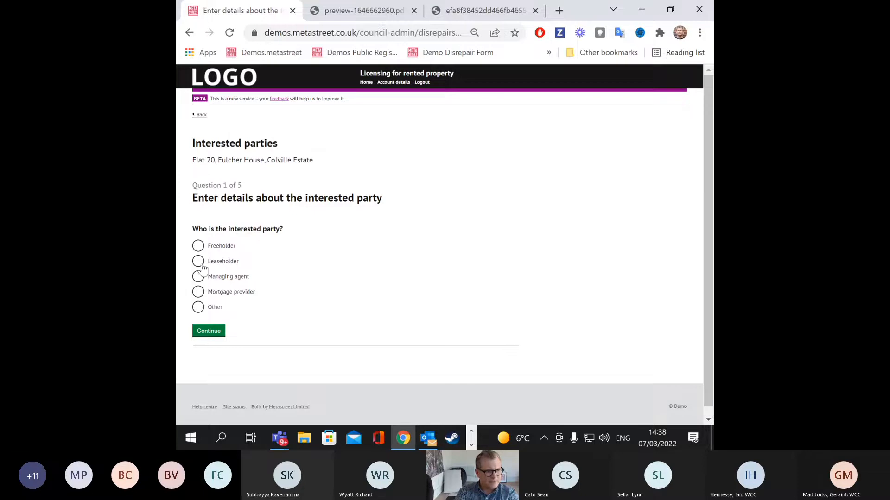
pyautogui.click(198, 307)
pyautogui.click(234, 337)
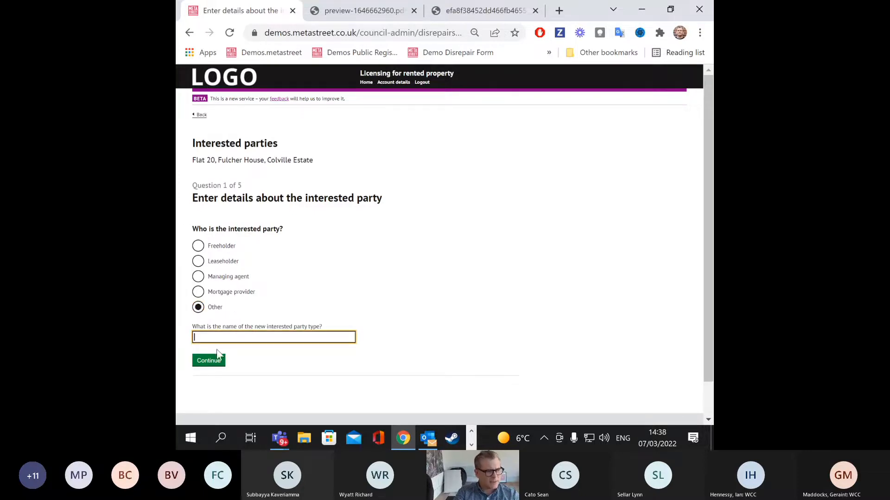
pyautogui.click(201, 116)
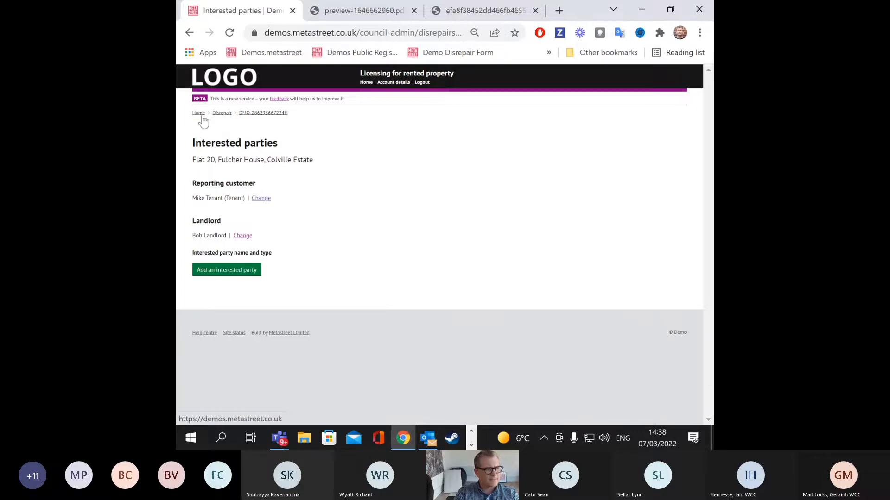
pyautogui.click(277, 113)
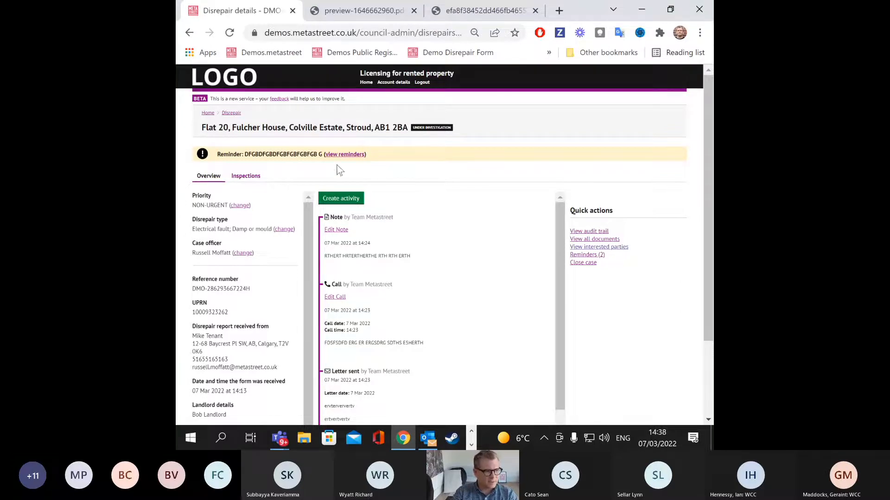
pyautogui.click(251, 178)
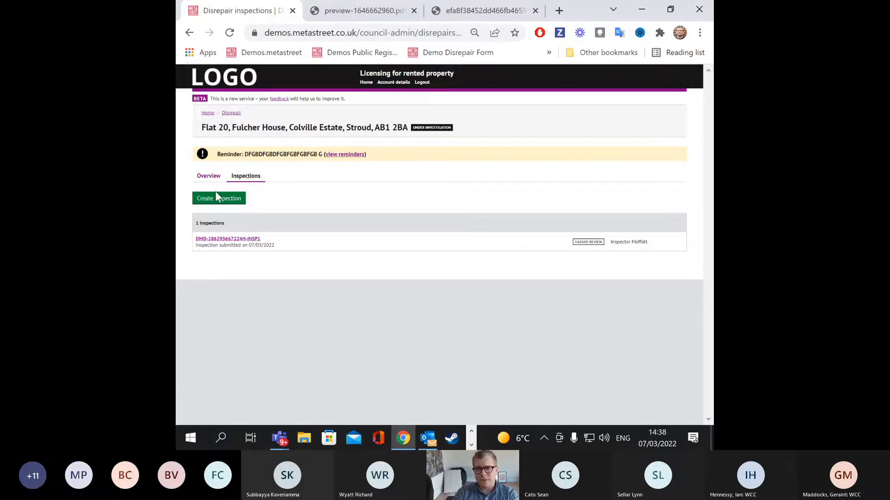
pyautogui.click(220, 239)
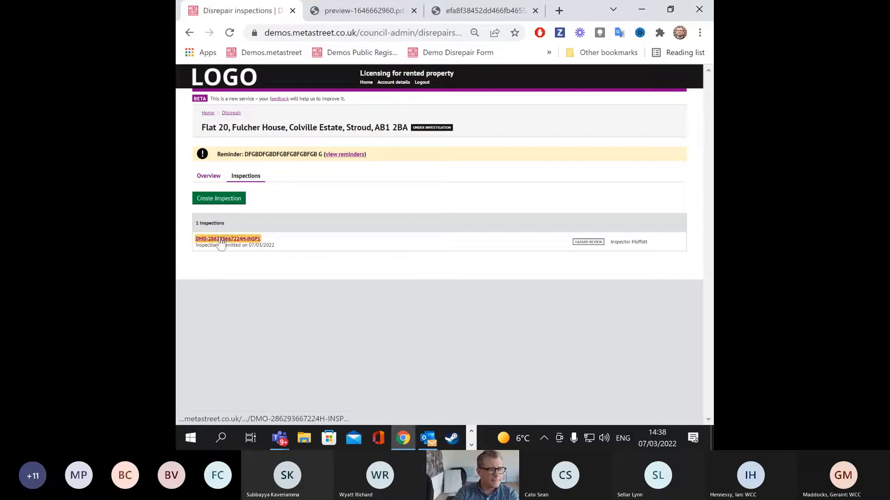
pyautogui.scroll(-1, 389, 206)
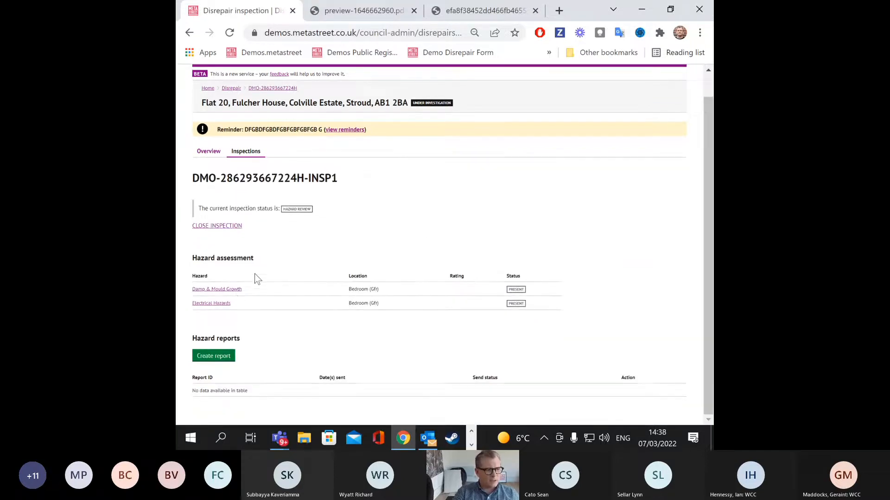
pyautogui.click(225, 291)
pyautogui.scroll(-2, 405, 190)
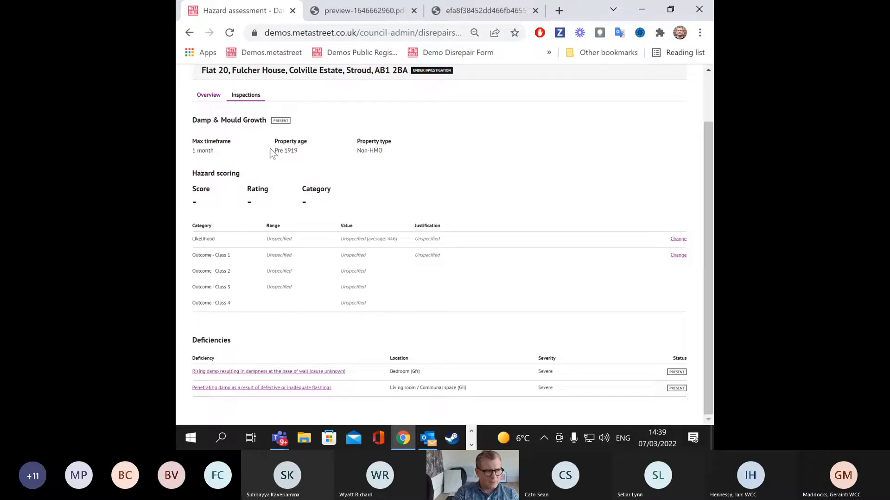
# Step: Set the Damp & Mould Growth likelihood to 13 to 7.5 with a justification and save
pyautogui.moveTo(360, 141); pyautogui.dragTo(400, 147)
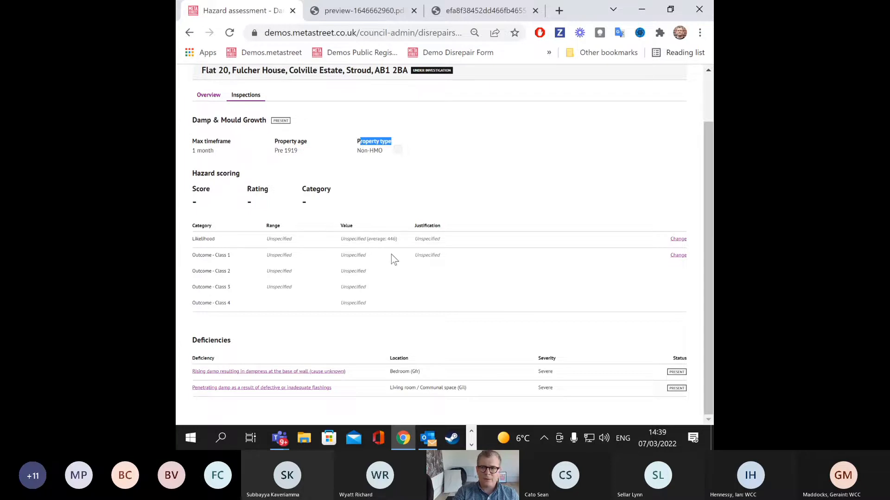
pyautogui.click(678, 238)
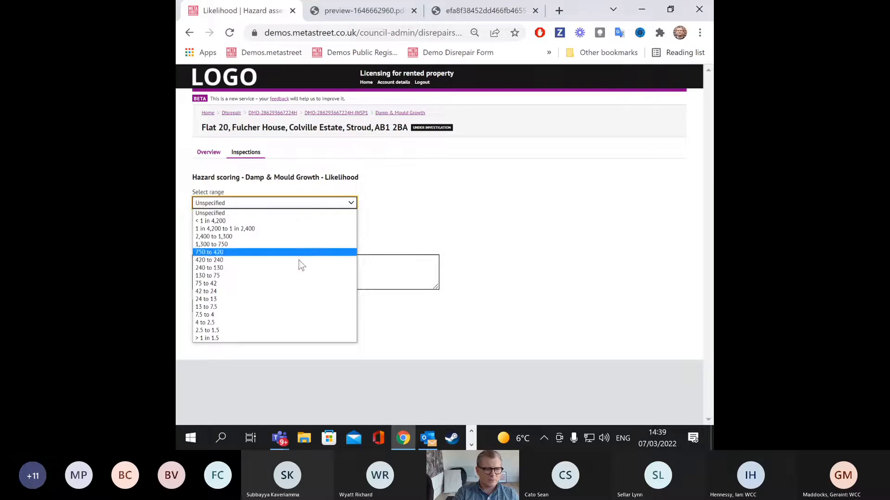
pyautogui.click(210, 307)
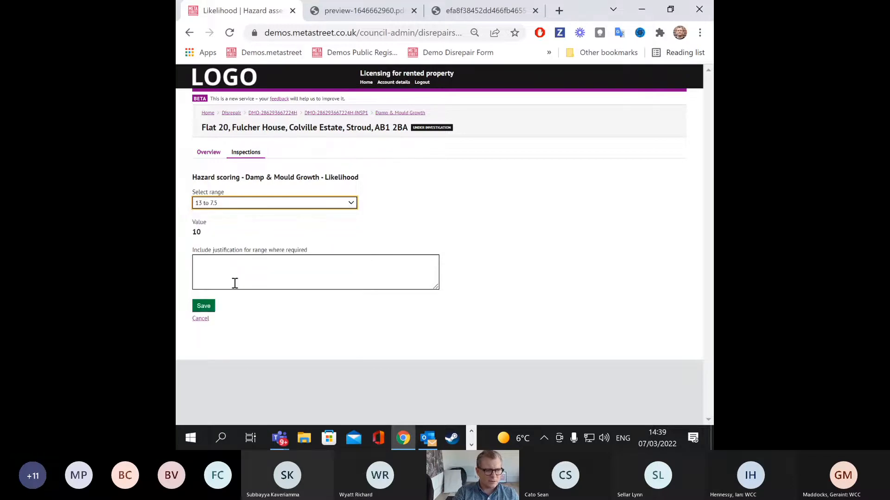
pyautogui.click(262, 260)
pyautogui.write('RTRDTBDRTBR RTYJ RTY JRTY')
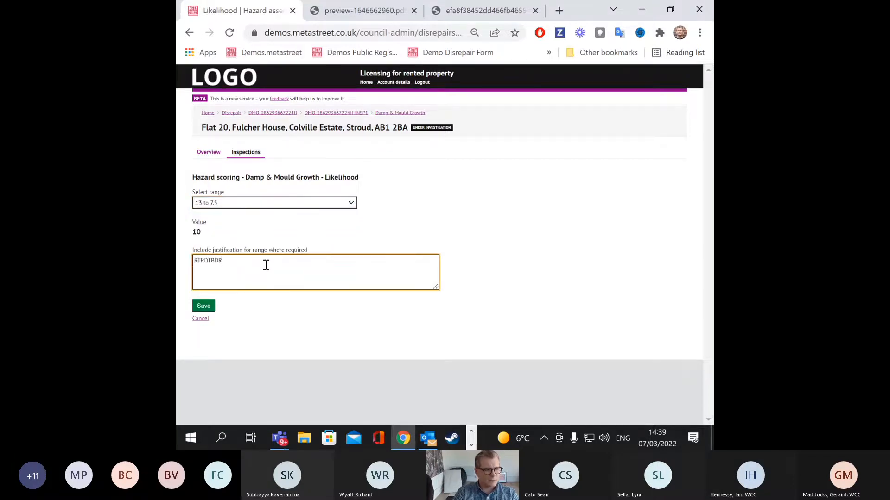
pyautogui.click(213, 307)
pyautogui.scroll(-2, 410, 273)
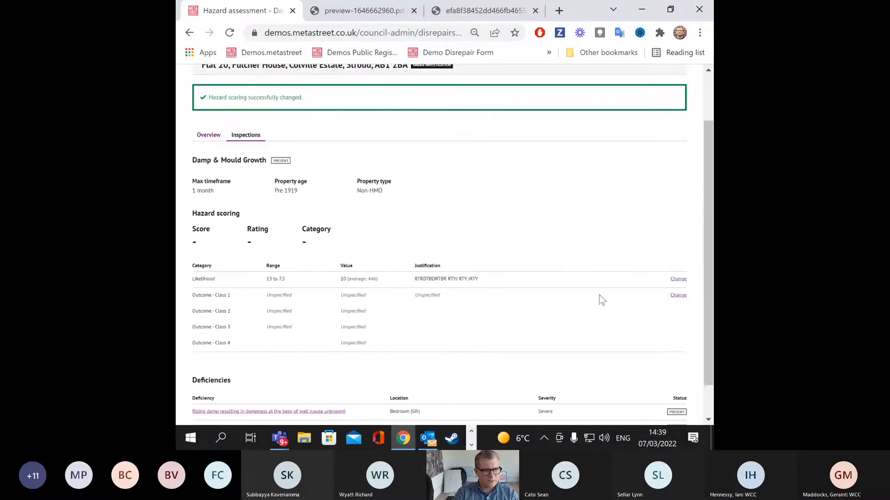
# Step: Set outcomes 1–3 to 1.5 to 3 with a justification, giving score 2579, rating B, Category 1
pyautogui.click(677, 297)
pyautogui.click(281, 243)
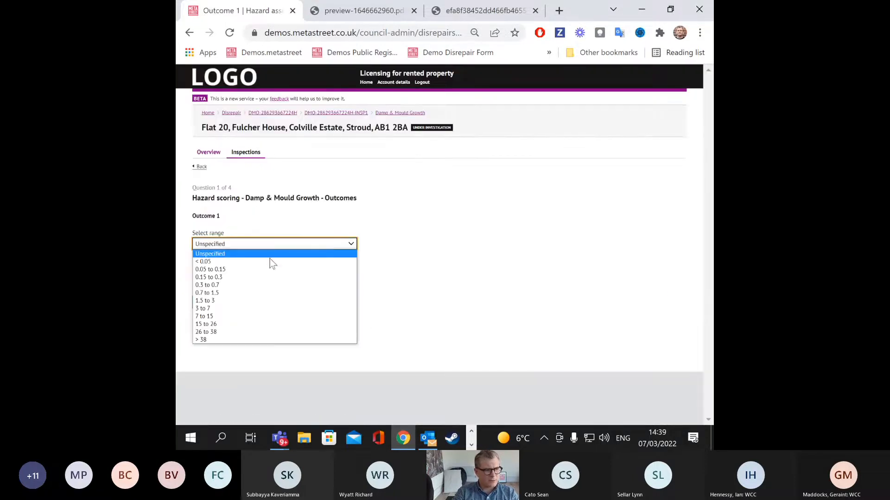
pyautogui.click(244, 300)
pyautogui.click(210, 302)
pyautogui.click(241, 246)
pyautogui.click(244, 301)
pyautogui.click(215, 306)
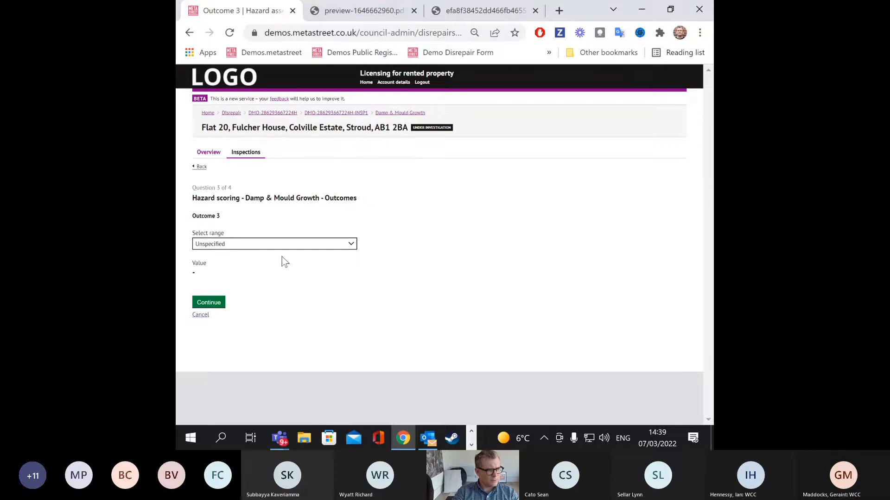
pyautogui.click(292, 246)
pyautogui.click(245, 302)
pyautogui.click(213, 303)
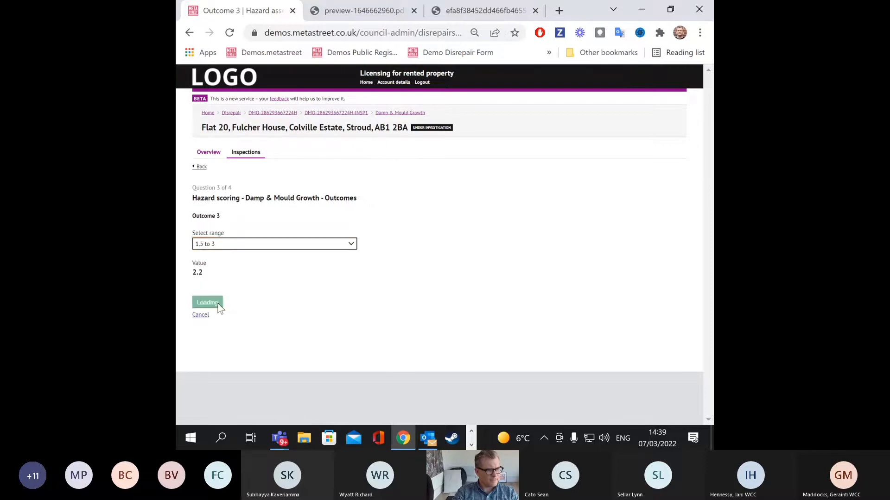
pyautogui.click(240, 261)
pyautogui.write('YUYUY')
pyautogui.click(222, 281)
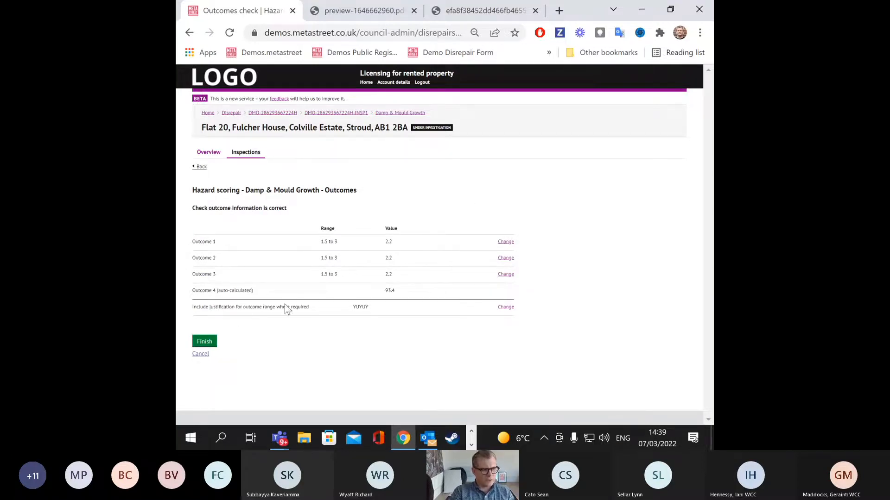
pyautogui.click(204, 342)
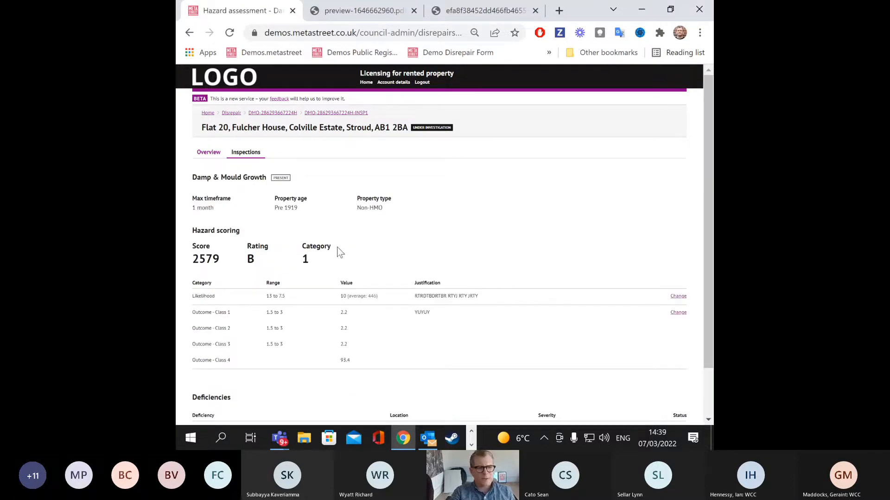
pyautogui.moveTo(211, 246)
pyautogui.mouseDown()
pyautogui.moveTo(188, 234)
pyautogui.moveTo(182, 241)
pyautogui.moveTo(196, 243)
pyautogui.mouseUp()
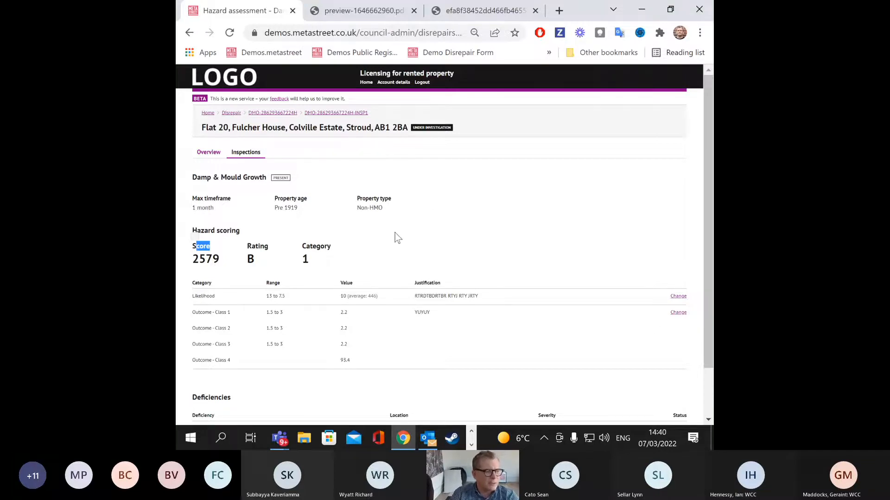
pyautogui.scroll(-1, 492, 231)
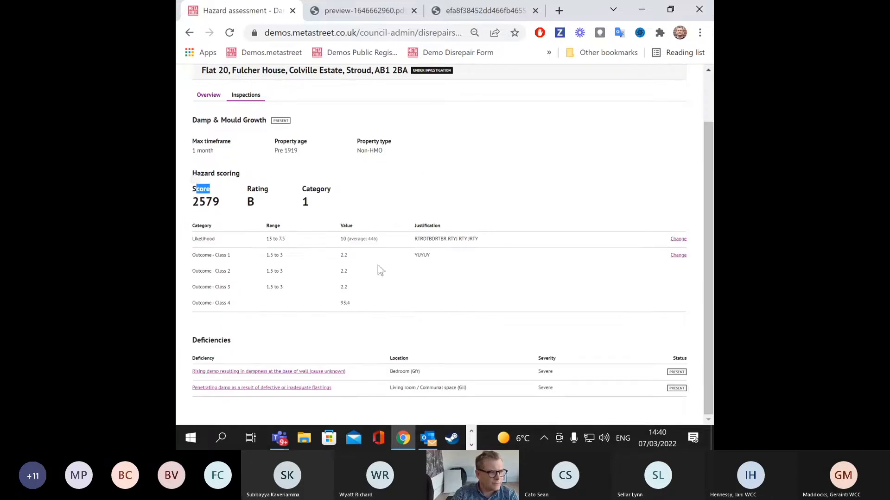
# Step: Look over the rising damp deficiency's details, then return to the Flat 20 case overview
pyautogui.click(292, 371)
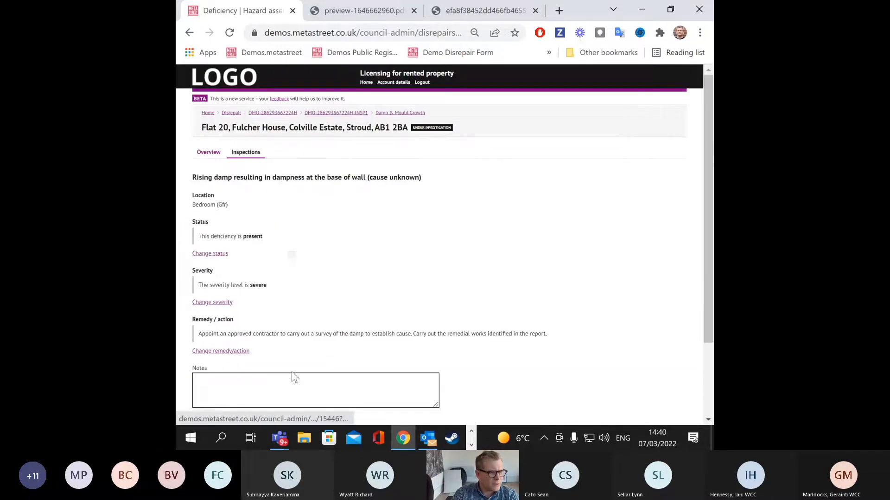
pyautogui.scroll(-2, 235, 193)
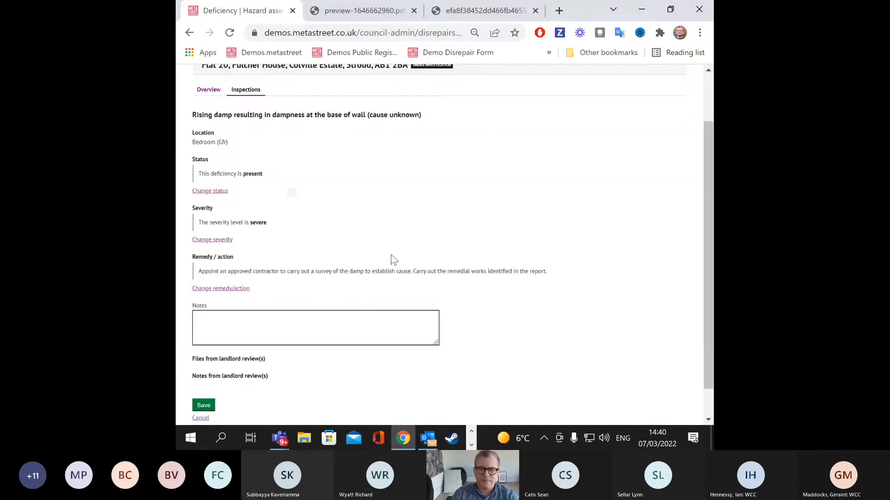
pyautogui.scroll(2, 410, 220)
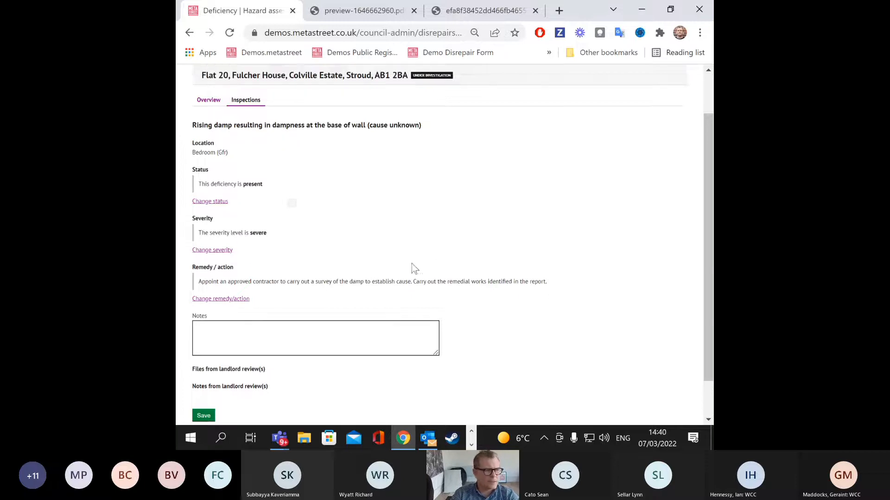
pyautogui.click(215, 157)
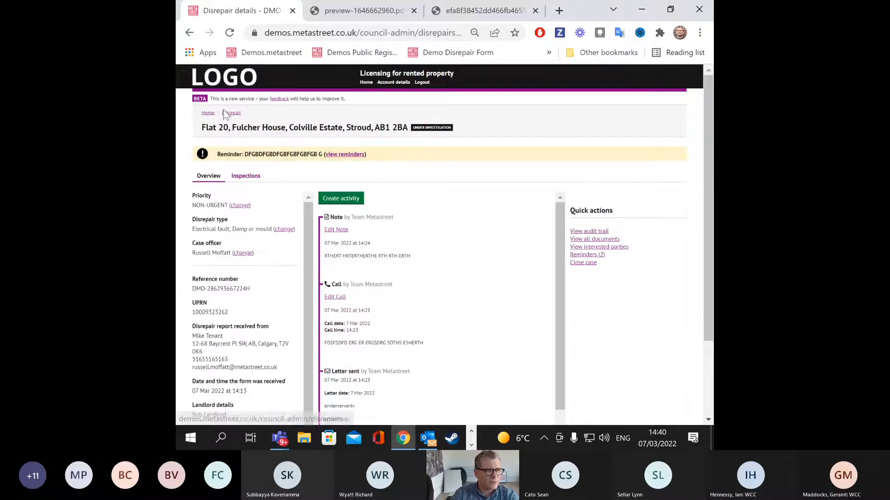
pyautogui.click(207, 113)
pyautogui.click(546, 174)
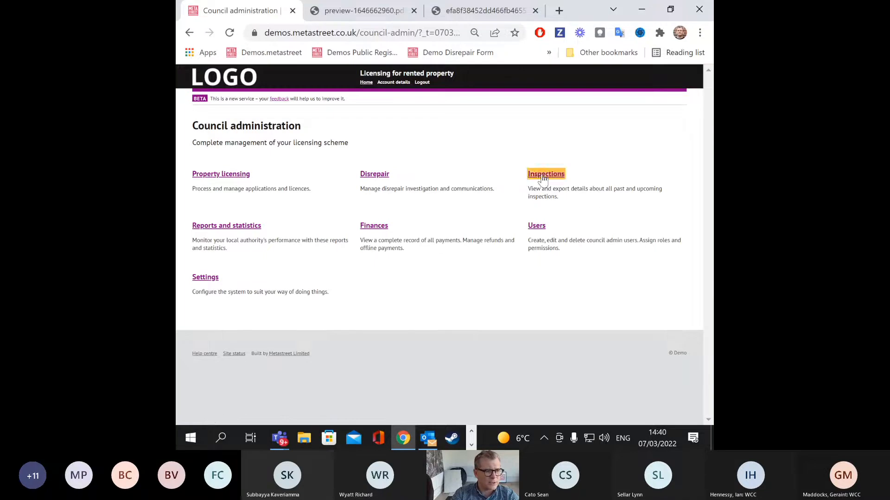
pyautogui.click(362, 203)
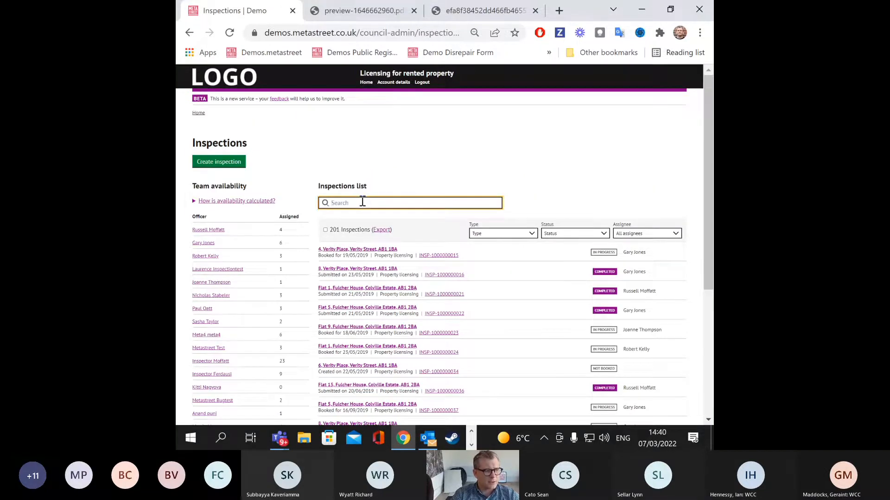
pyautogui.click(196, 114)
pyautogui.click(376, 176)
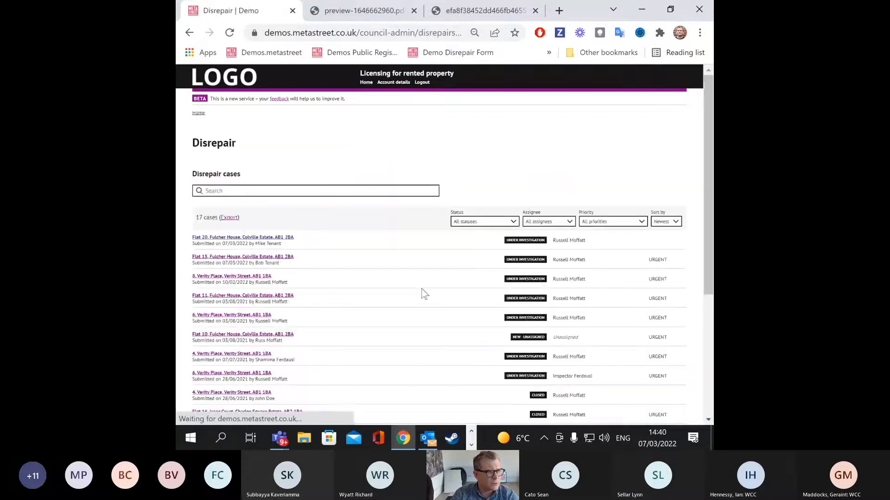
pyautogui.click(268, 242)
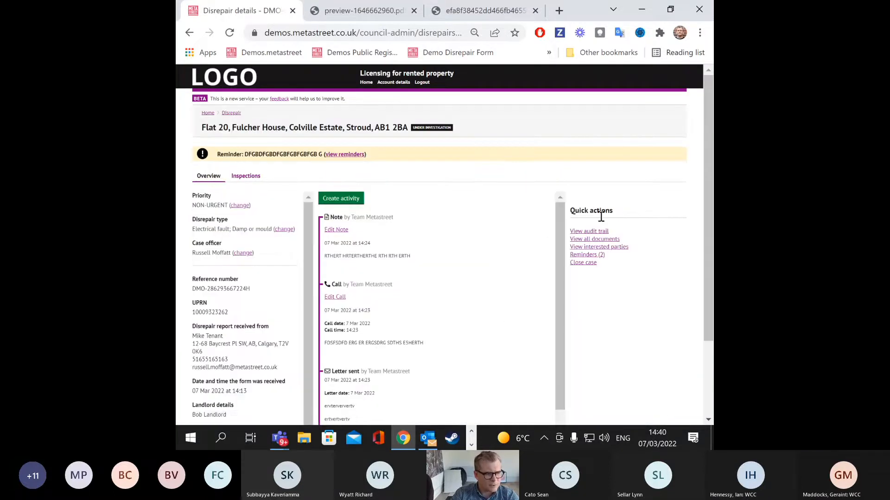
pyautogui.click(594, 239)
# Step: Open the housing inspection report PDF and read through its pages
pyautogui.click(278, 214)
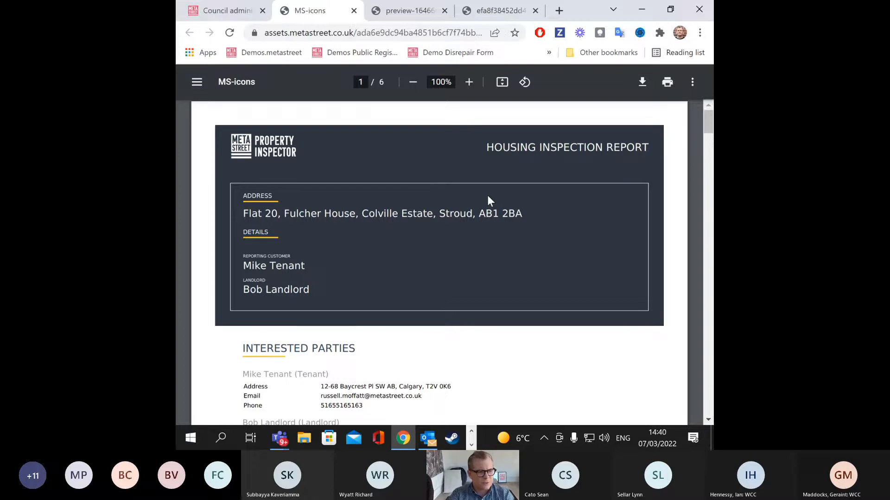
pyautogui.scroll(-12, 485, 195)
pyautogui.scroll(-20, 481, 210)
pyautogui.scroll(-20, 484, 214)
pyautogui.scroll(3, 490, 207)
pyautogui.scroll(-8, 490, 207)
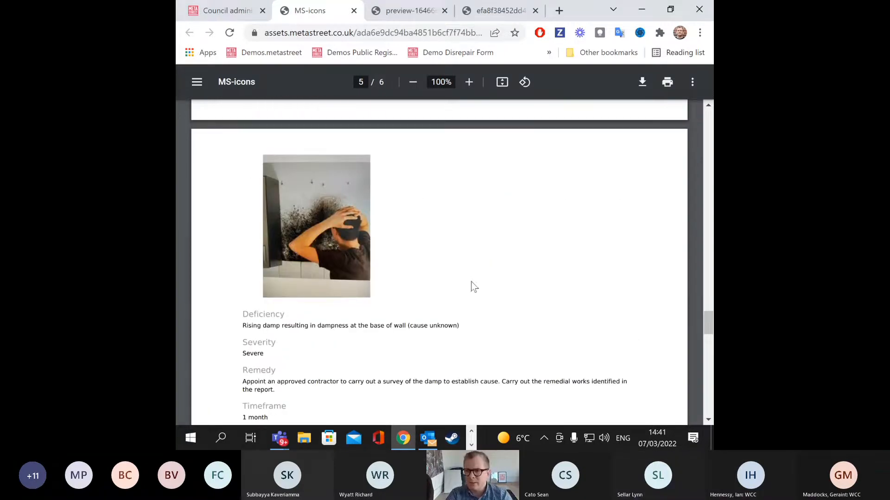
pyautogui.scroll(-8, 548, 300)
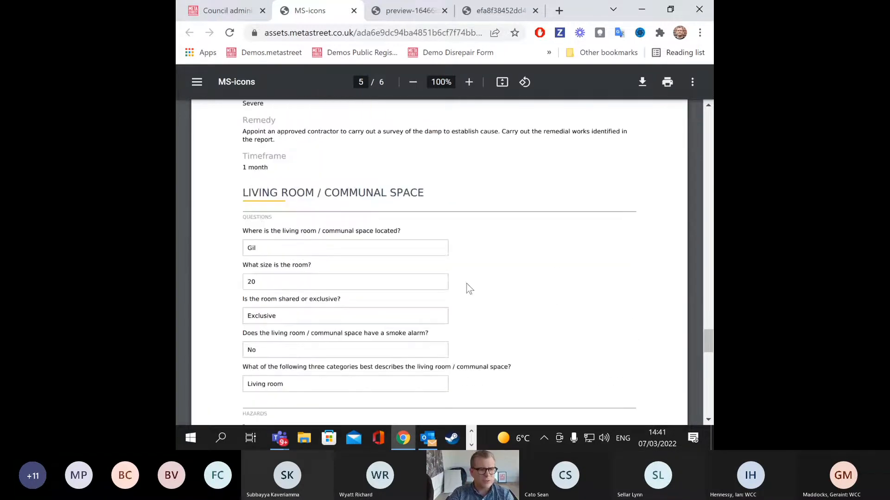
pyautogui.scroll(20, 507, 254)
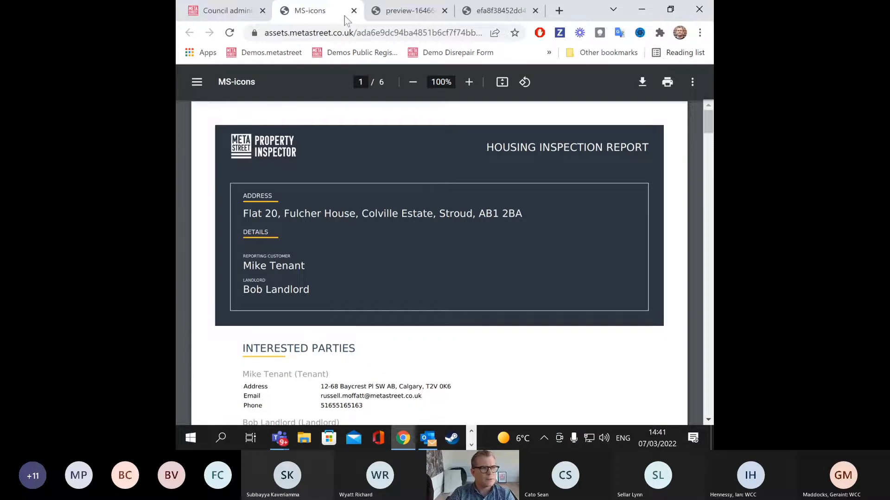
# Step: Glance at the downloaded preview letter PDF, then return to the Flat 20 case overview
pyautogui.click(653, 17)
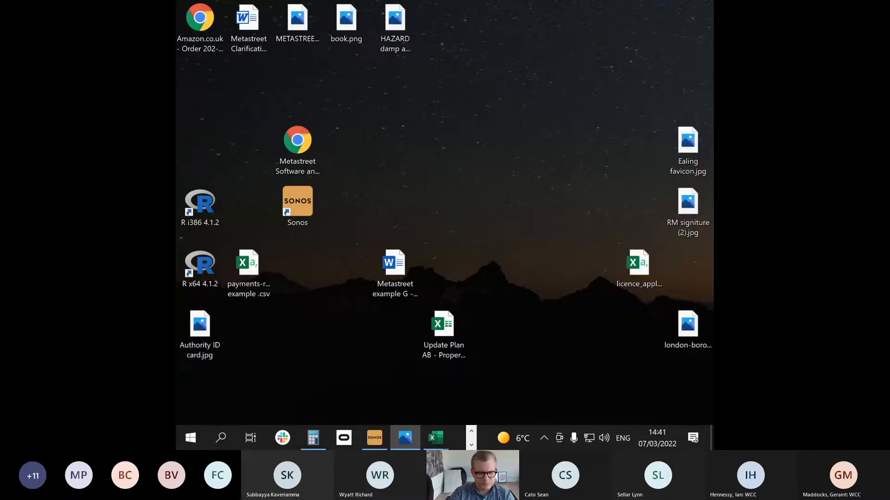
pyautogui.hotkey('alt', 'Tab')
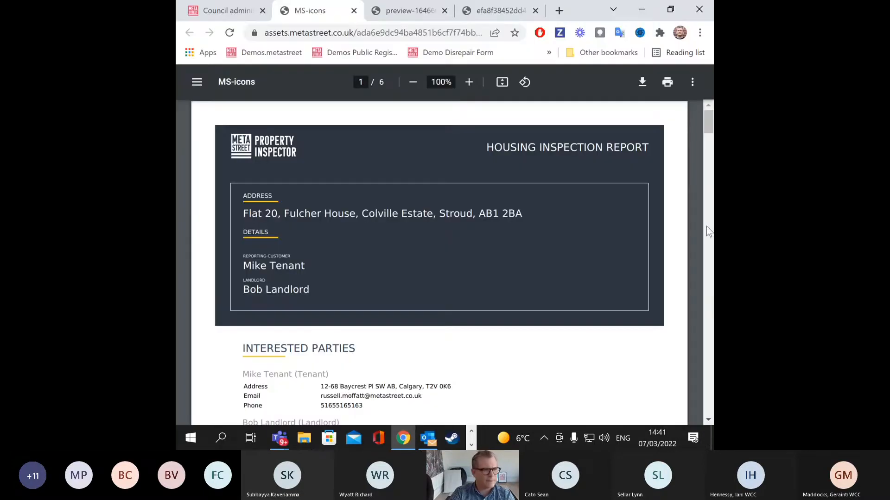
pyautogui.click(390, 17)
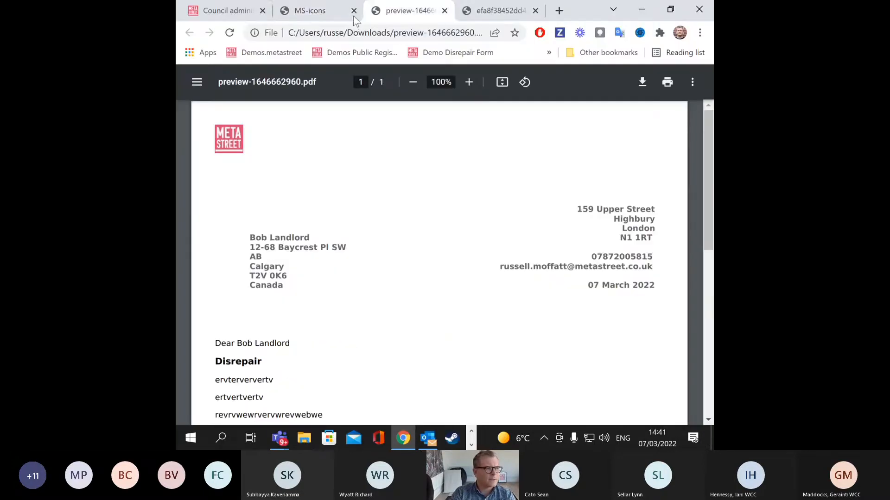
pyautogui.click(254, 19)
pyautogui.click(251, 113)
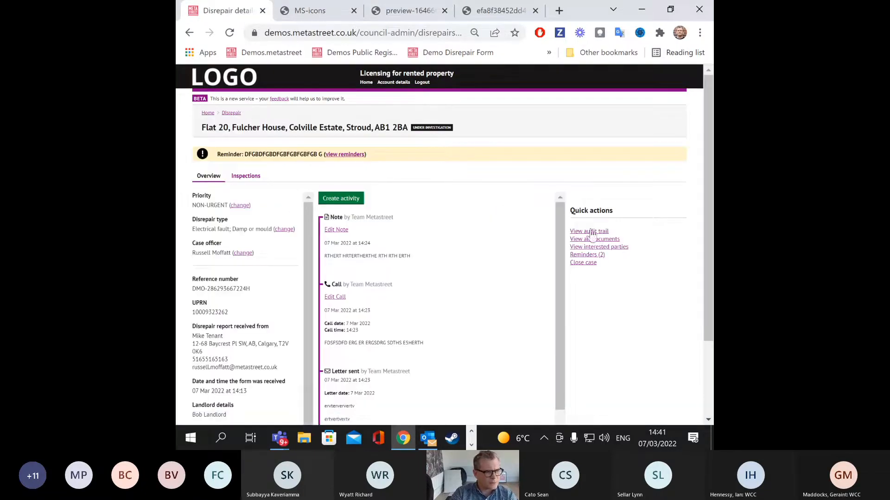
pyautogui.click(247, 177)
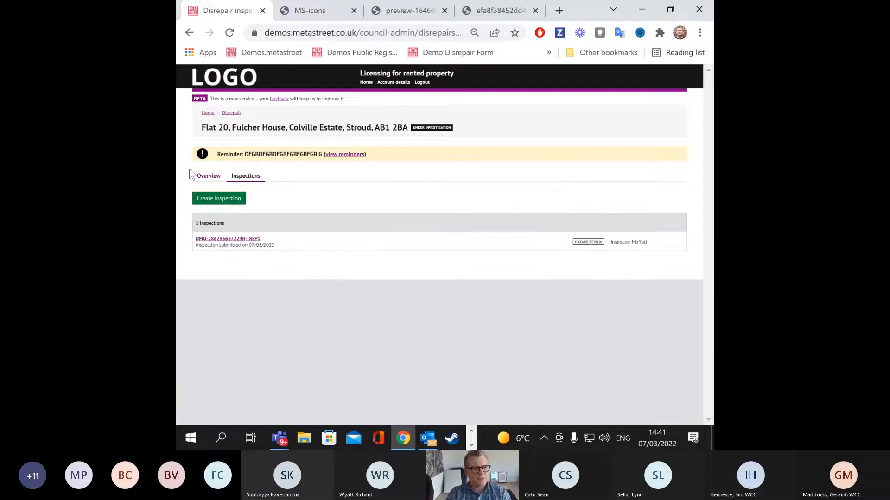
pyautogui.click(228, 240)
pyautogui.scroll(-1, 421, 277)
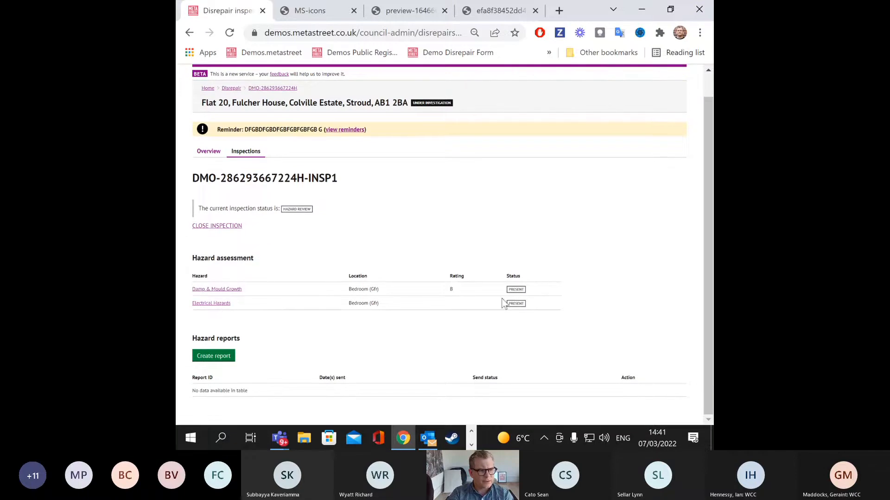
pyautogui.click(208, 304)
pyautogui.scroll(-2, 320, 268)
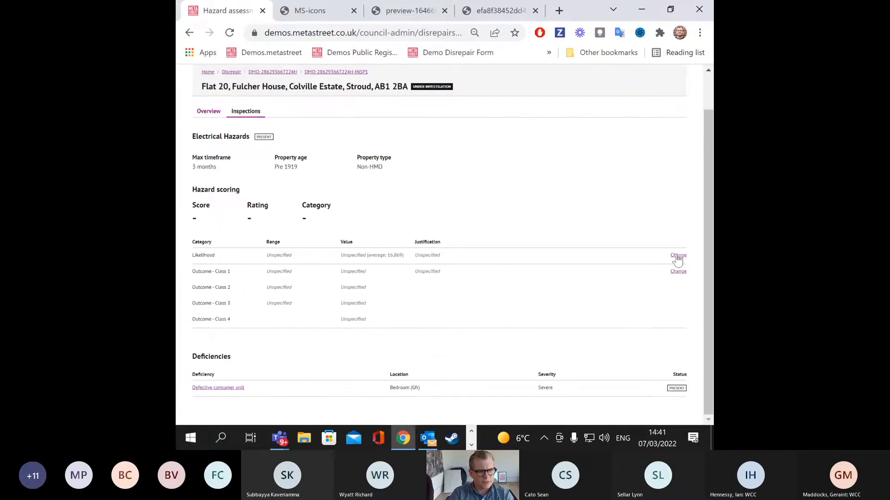
pyautogui.moveTo(207, 163); pyautogui.dragTo(405, 171)
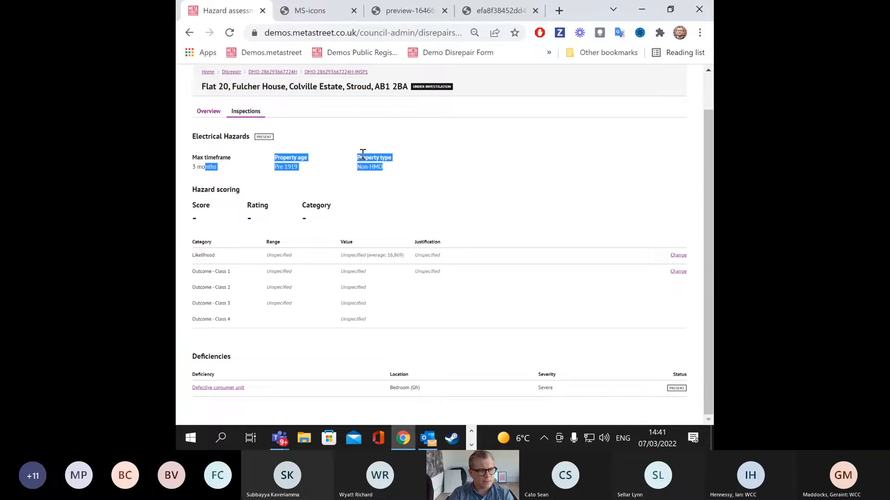
pyautogui.click(678, 255)
pyautogui.click(302, 203)
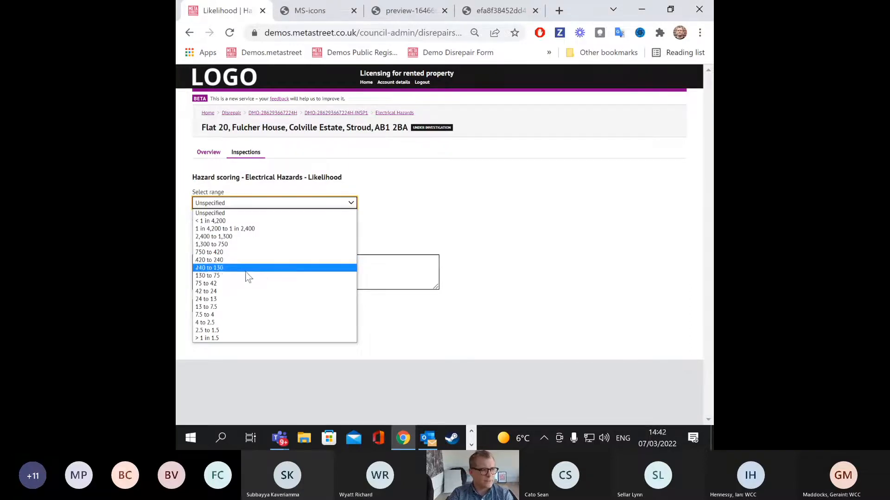
# Step: Set the Electrical Hazards likelihood to 4 to 2.5 and save it
pyautogui.click(239, 323)
pyautogui.click(203, 306)
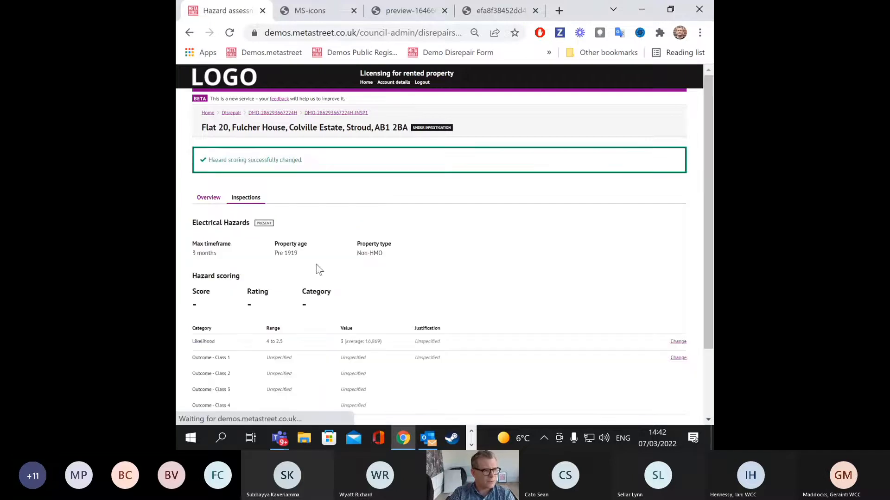
pyautogui.scroll(-2, 359, 237)
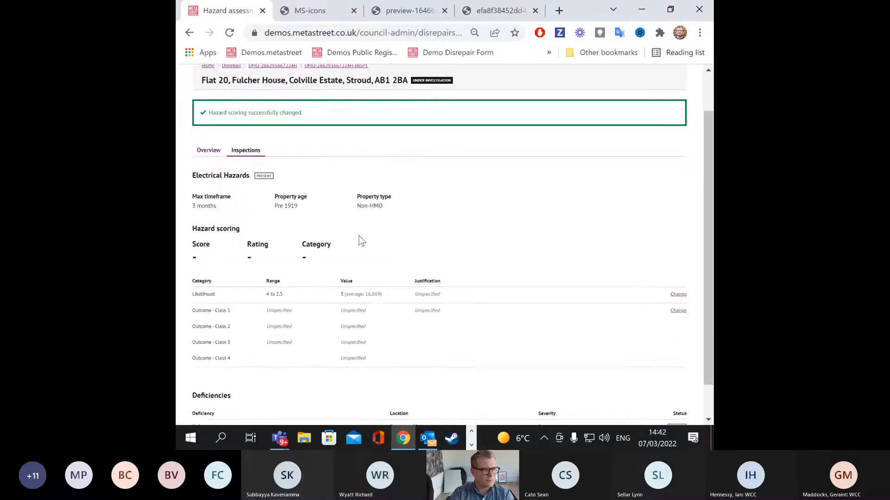
# Step: Set outcome ranges to 3 to 7, 3 to 7 and 26 to 38 for outcomes 1–3
pyautogui.click(678, 295)
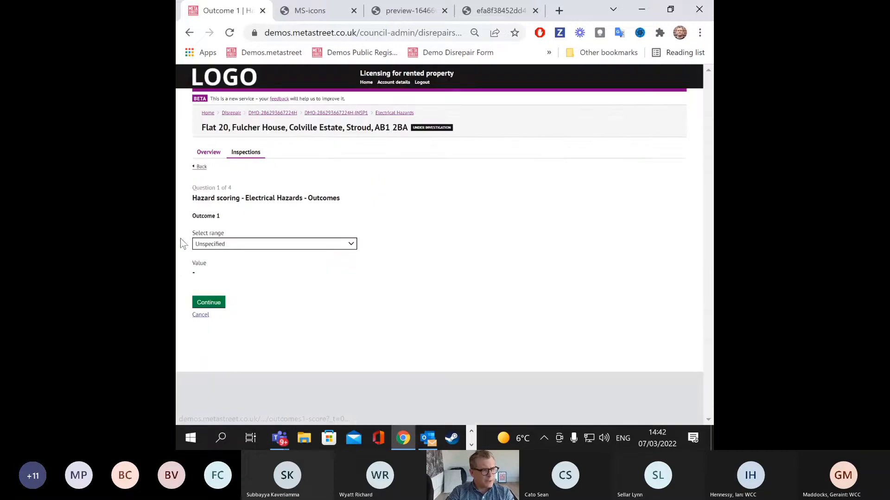
pyautogui.click(198, 244)
pyautogui.click(229, 310)
pyautogui.click(218, 302)
pyautogui.click(251, 245)
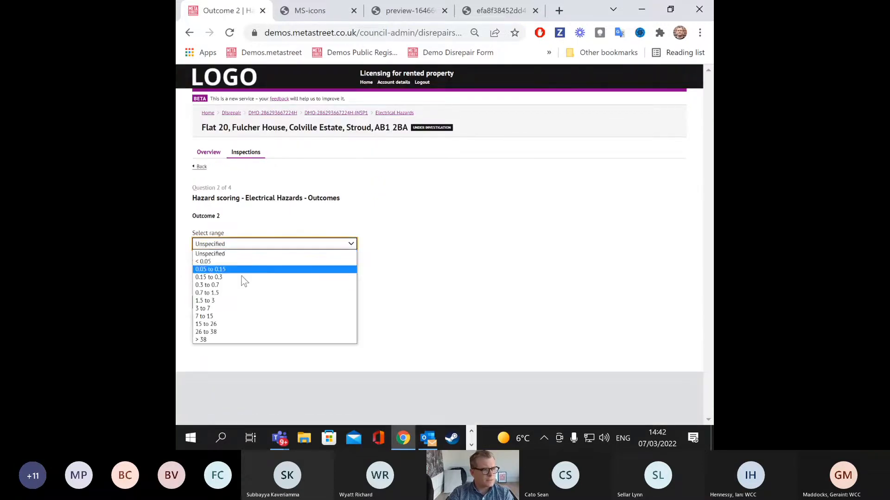
pyautogui.click(234, 309)
pyautogui.click(220, 306)
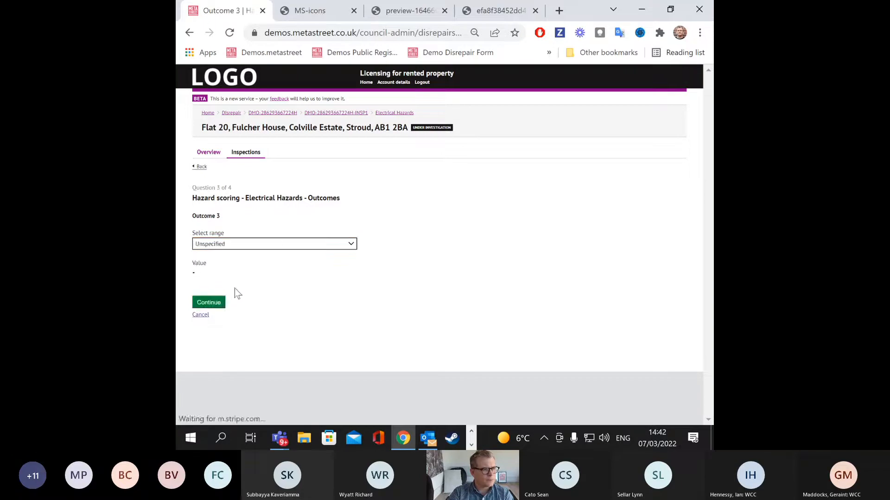
pyautogui.click(278, 244)
pyautogui.click(245, 334)
pyautogui.click(212, 304)
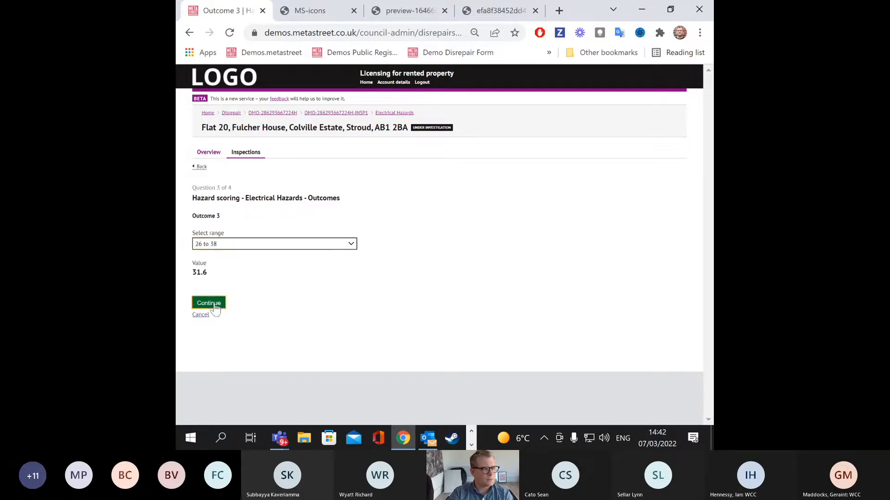
# Step: Add the outcome justification and finish, giving score 20224, rating A, Category 1
pyautogui.click(263, 250)
pyautogui.write('XFCXFCBXFBXCBF')
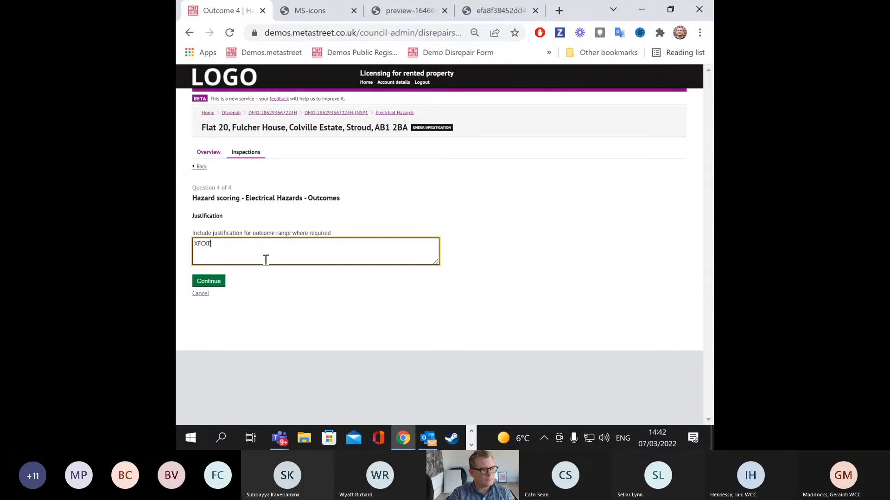
pyautogui.click(209, 281)
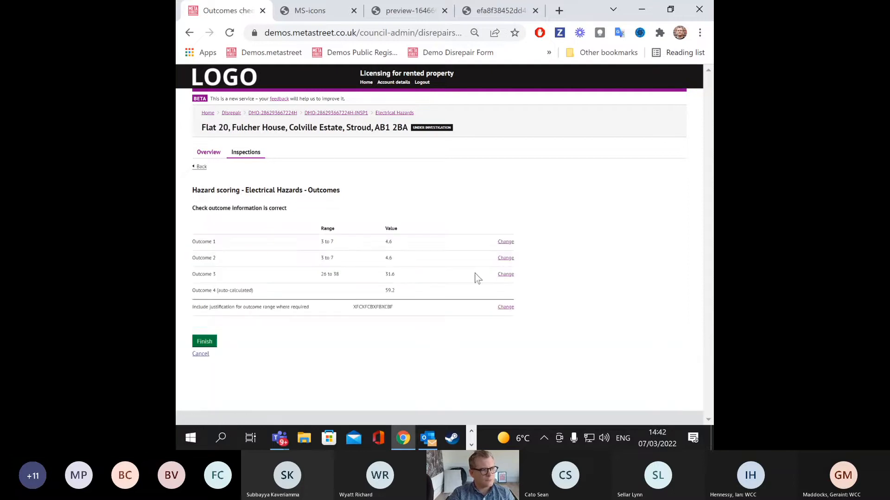
pyautogui.click(205, 342)
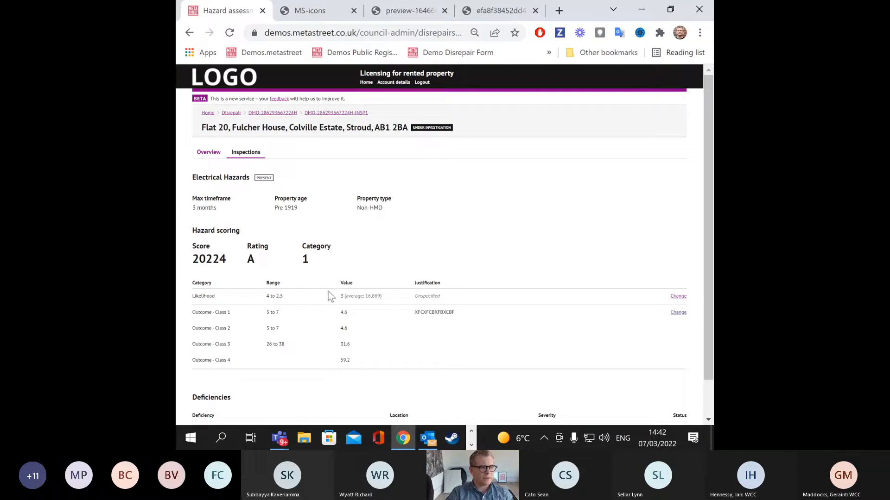
pyautogui.moveTo(303, 258); pyautogui.dragTo(199, 259)
pyautogui.scroll(-1, 391, 324)
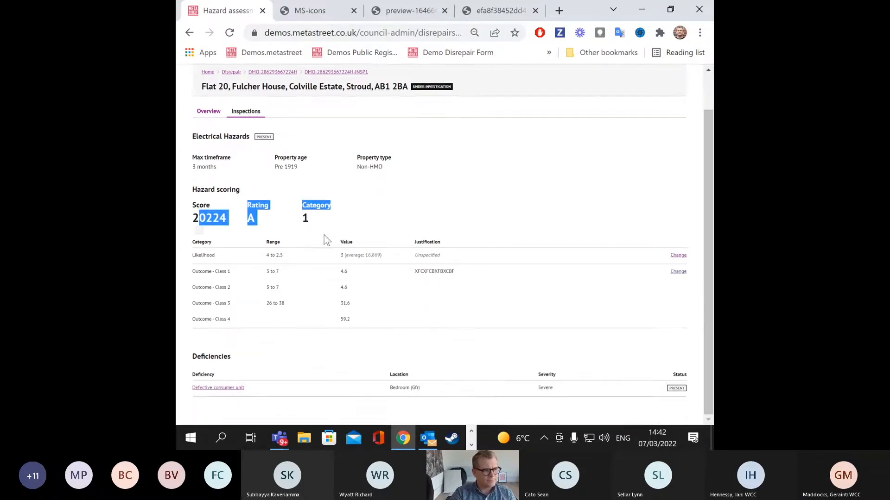
pyautogui.scroll(2, 690, 371)
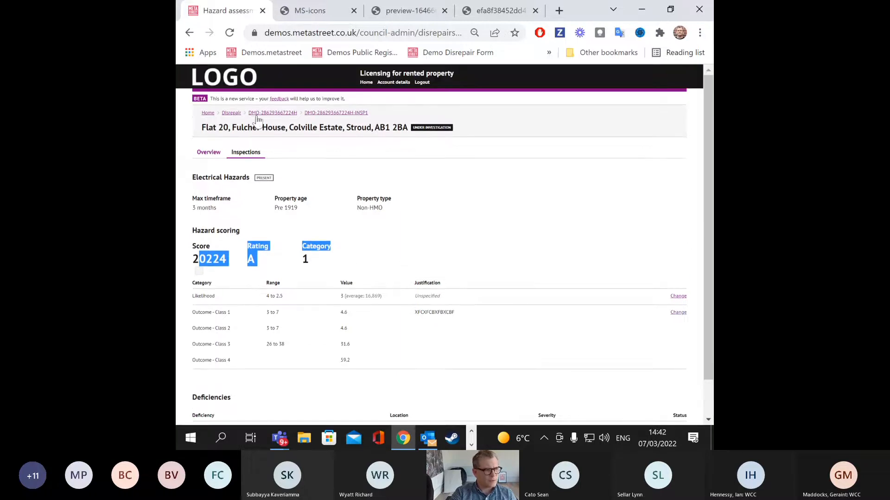
# Step: Start a report for INSP1 including rising damp, penetrating damp and defective consumer unit deficiencies
pyautogui.click(249, 151)
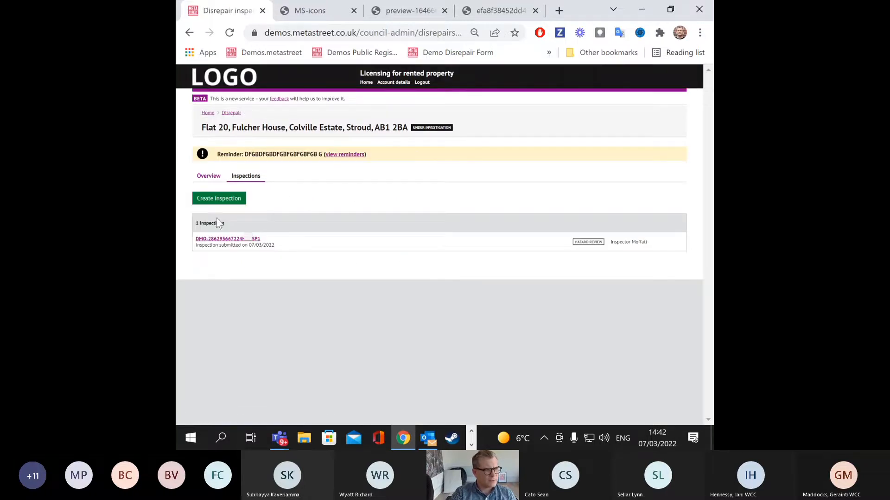
pyautogui.click(222, 239)
pyautogui.scroll(-1, 325, 204)
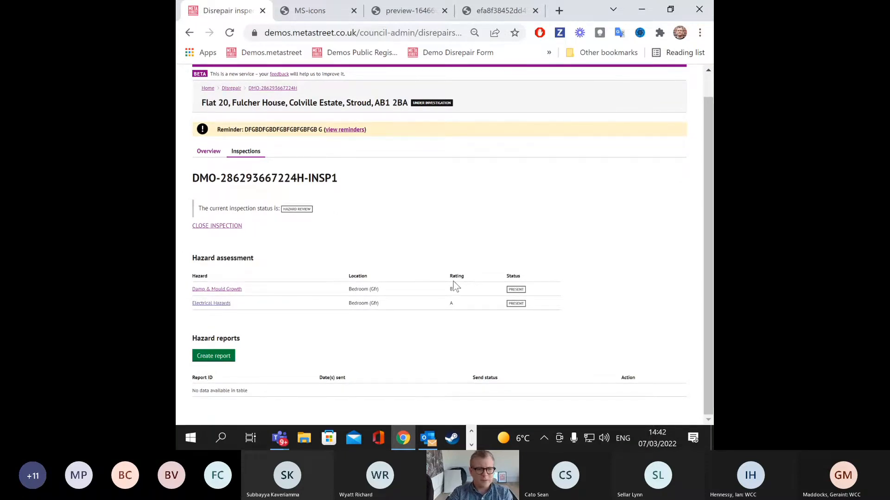
pyautogui.click(214, 358)
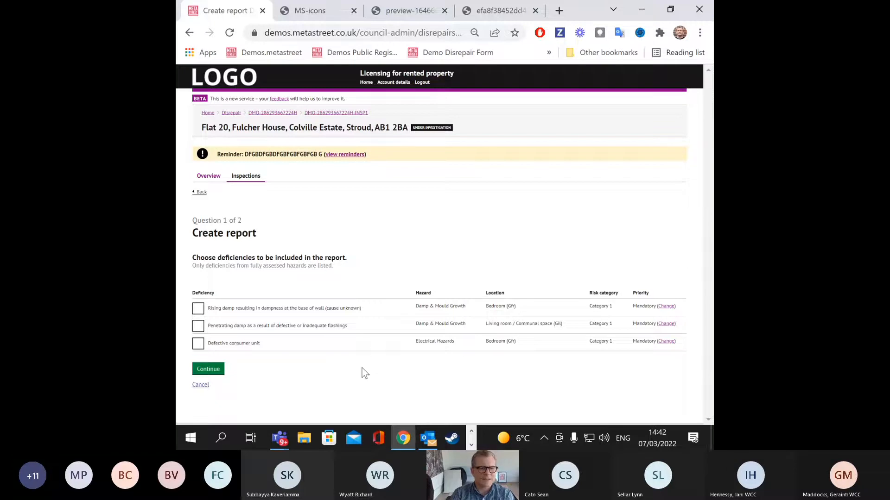
pyautogui.click(198, 310)
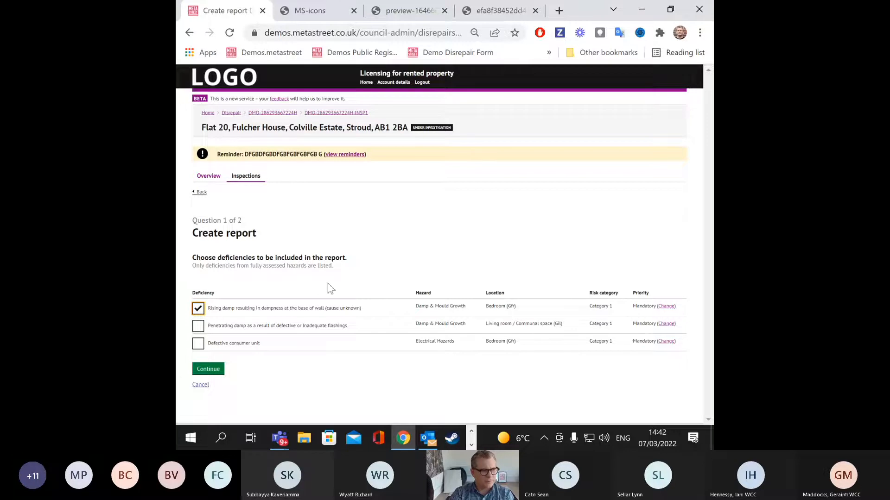
pyautogui.click(198, 327)
pyautogui.click(198, 344)
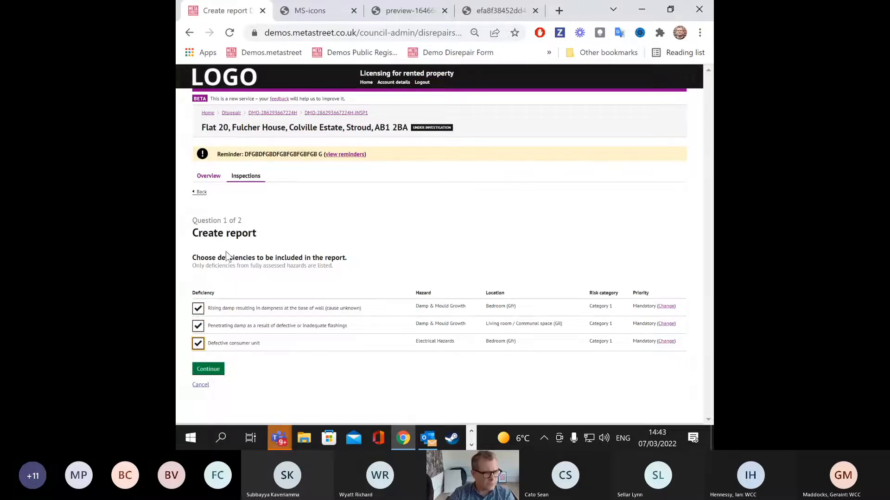
pyautogui.click(208, 369)
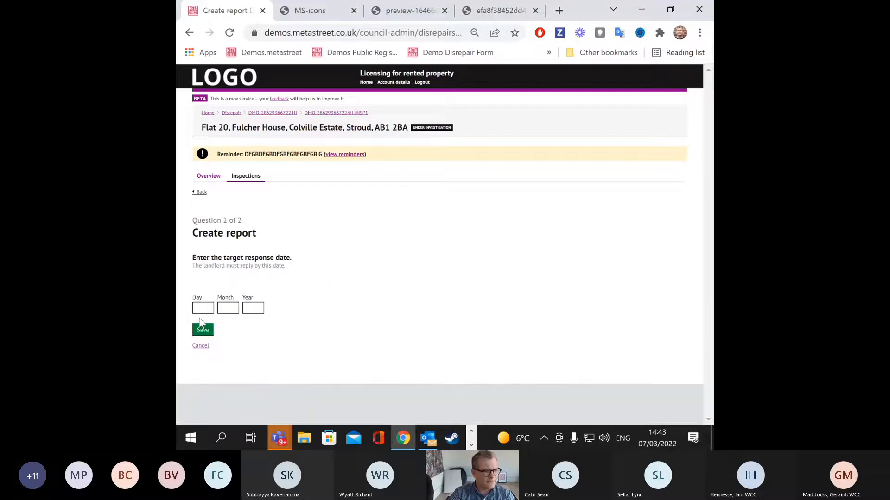
# Step: Enter 17/03/2022 as the landlord's target response date and save
pyautogui.click(204, 308)
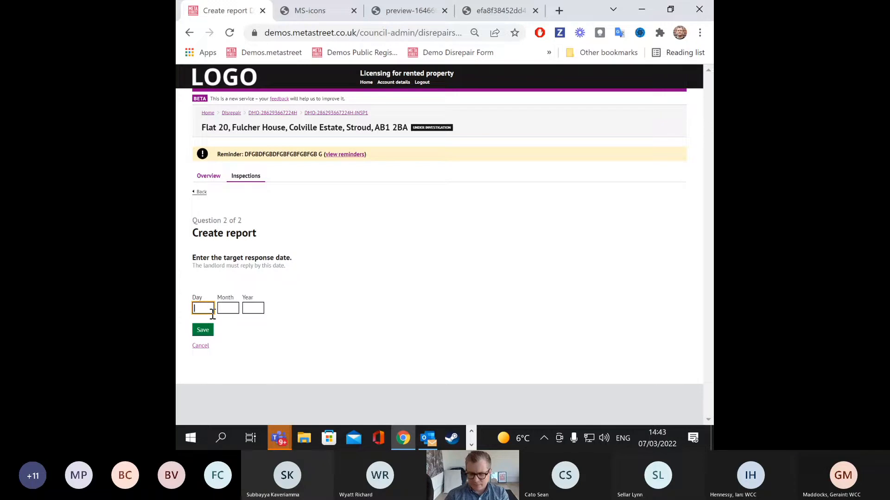
pyautogui.write('17')
pyautogui.click(229, 309)
pyautogui.write('03')
pyautogui.click(255, 309)
pyautogui.write('2022')
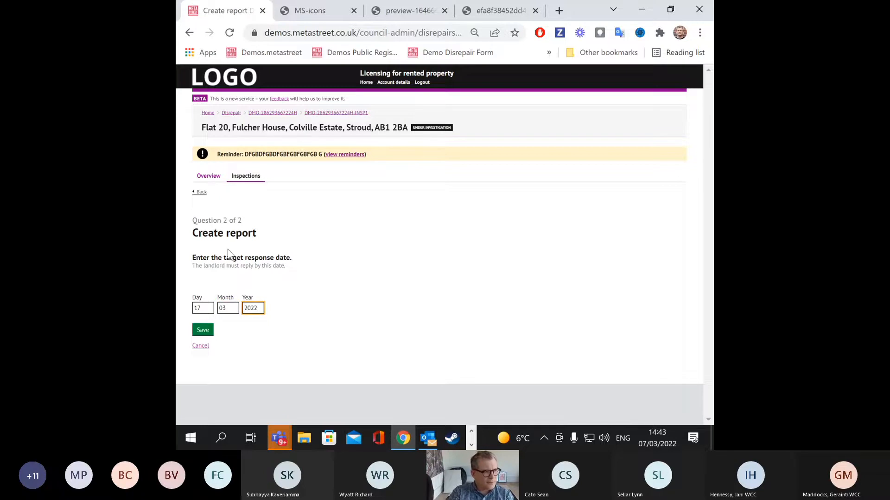
pyautogui.click(203, 331)
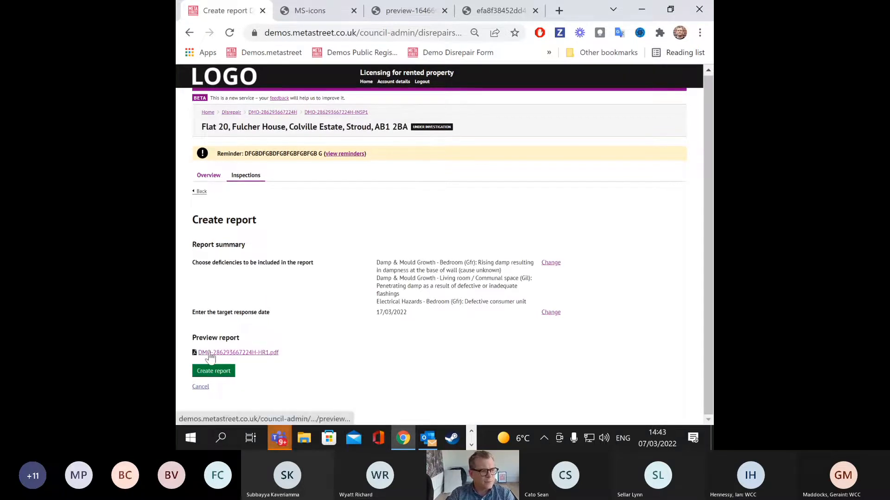
# Step: Create the report, open HR1, and open its downloaded PDF preview
pyautogui.click(213, 371)
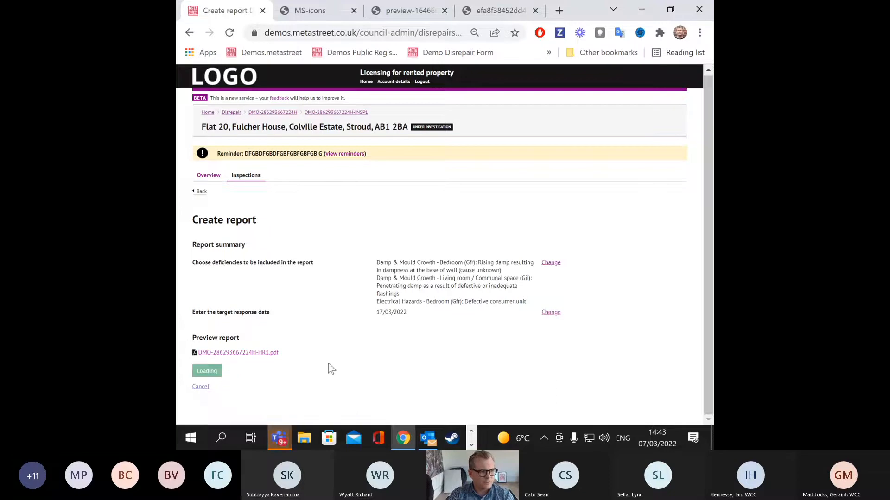
pyautogui.scroll(-1, 335, 352)
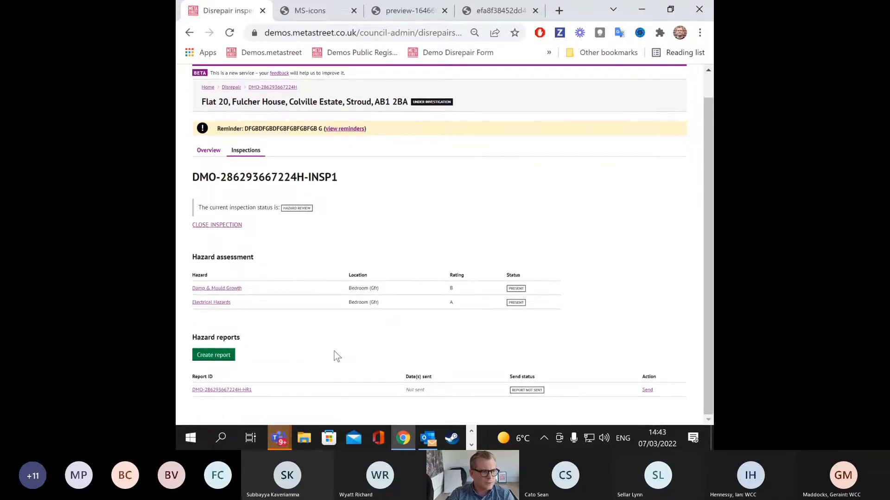
pyautogui.click(228, 389)
pyautogui.click(241, 354)
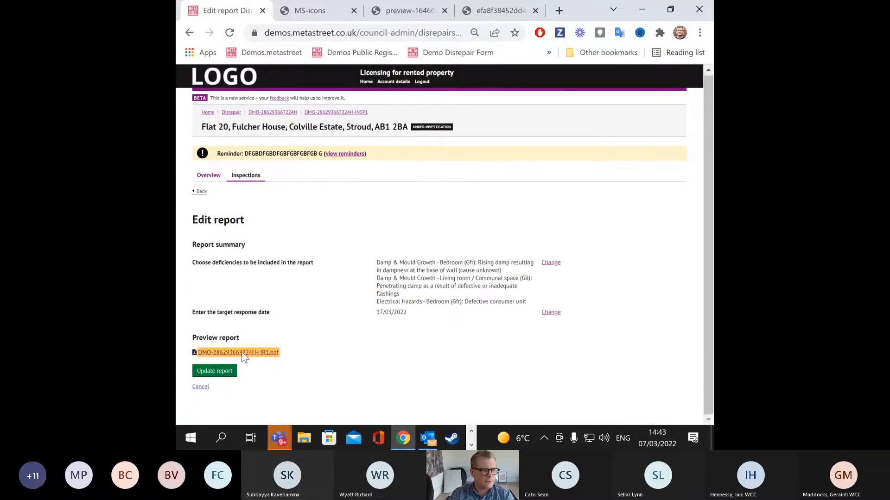
pyautogui.click(309, 408)
pyautogui.click(330, 313)
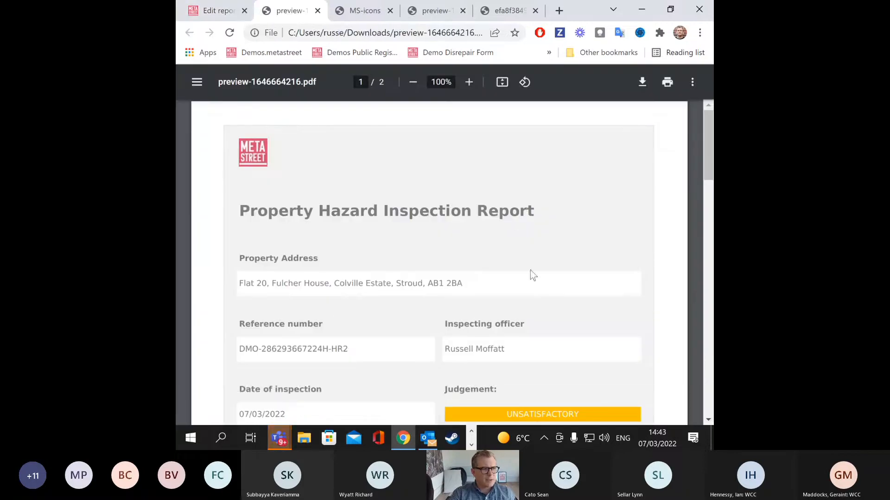
# Step: At 75% zoom, check the PDF's Category 1 rating, rising damp and consumer unit entries
pyautogui.hotkey('ctrl', '-')
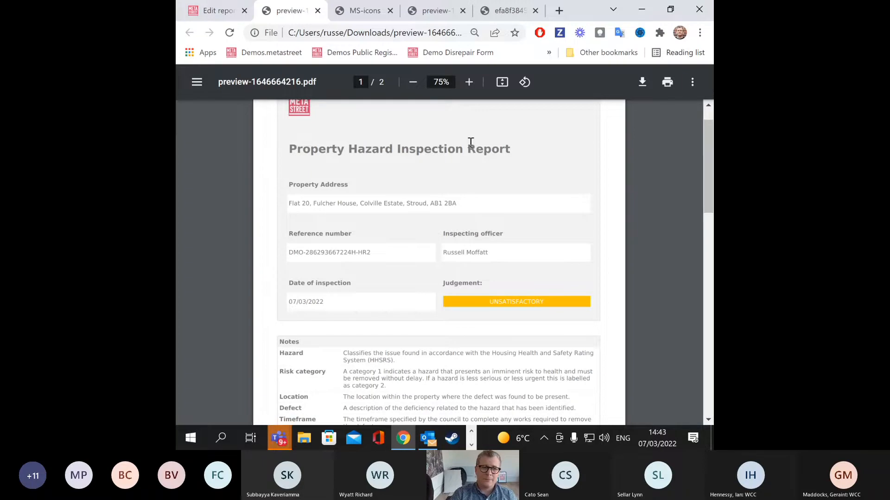
pyautogui.scroll(-3, 459, 141)
pyautogui.scroll(-10, 457, 148)
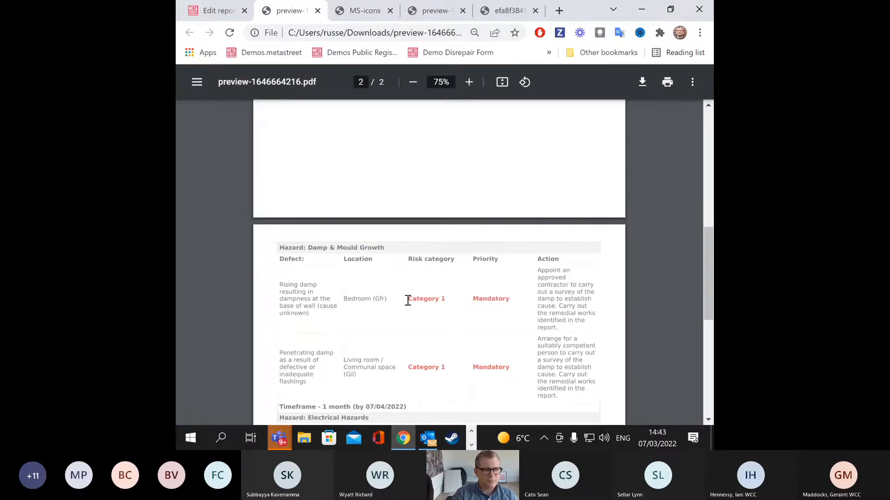
pyautogui.moveTo(407, 300); pyautogui.dragTo(430, 302)
pyautogui.moveTo(376, 304); pyautogui.dragTo(319, 315)
pyautogui.moveTo(536, 271); pyautogui.dragTo(565, 330)
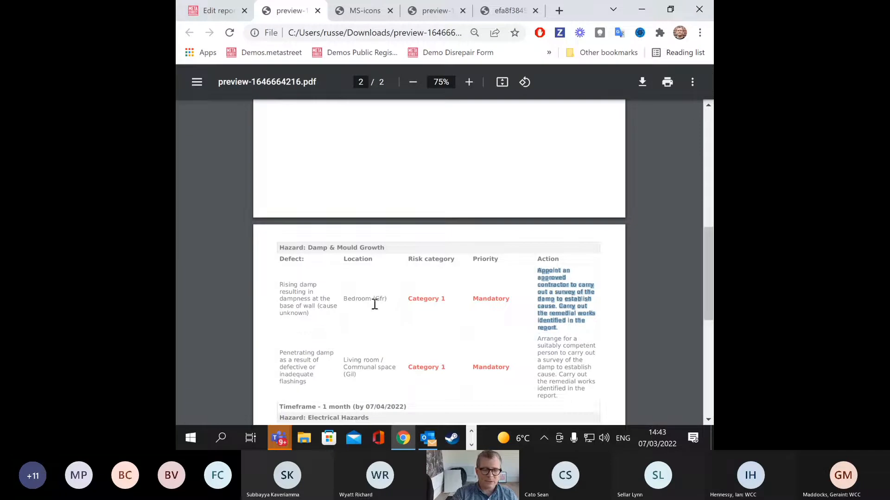
pyautogui.scroll(-3, 375, 304)
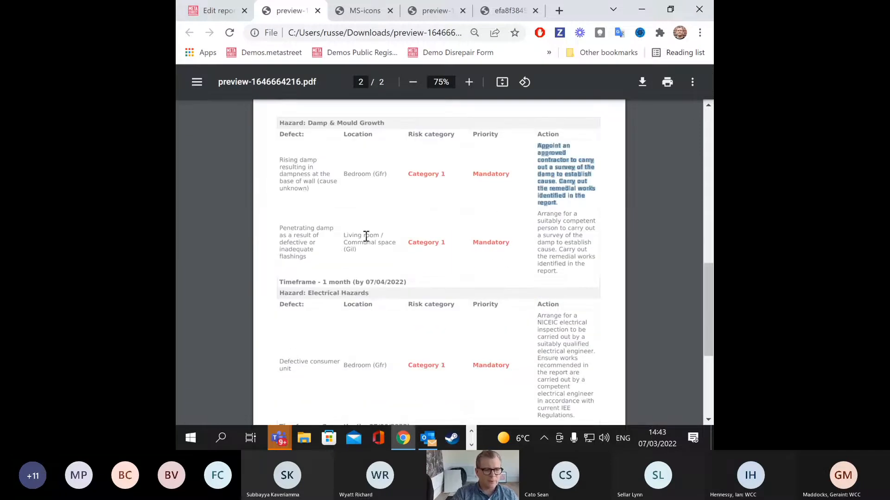
pyautogui.scroll(-3, 364, 235)
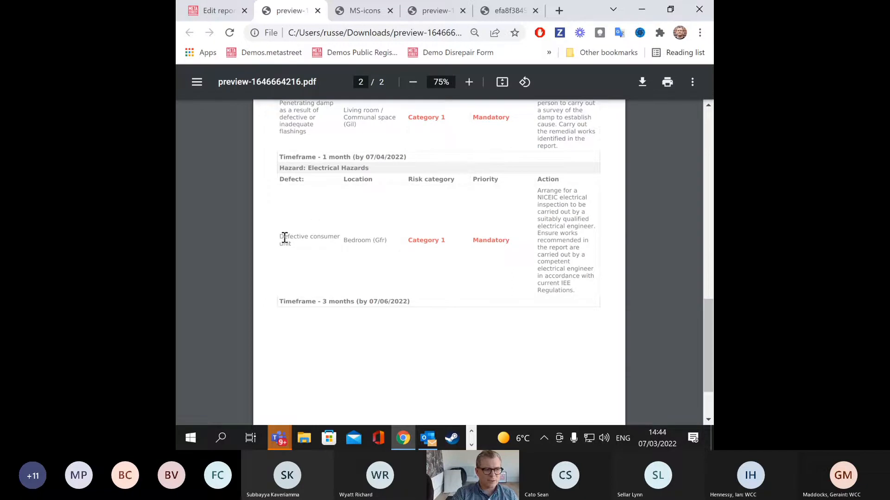
pyautogui.moveTo(287, 237); pyautogui.dragTo(387, 240)
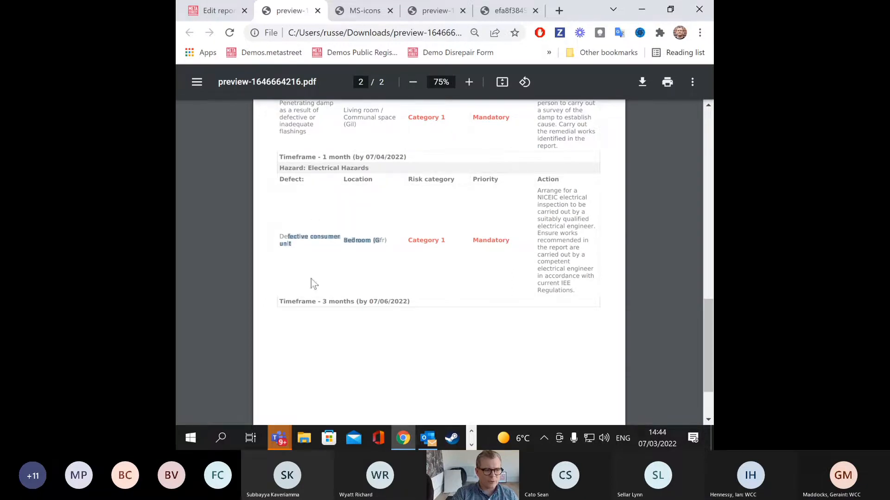
pyautogui.scroll(-2, 377, 313)
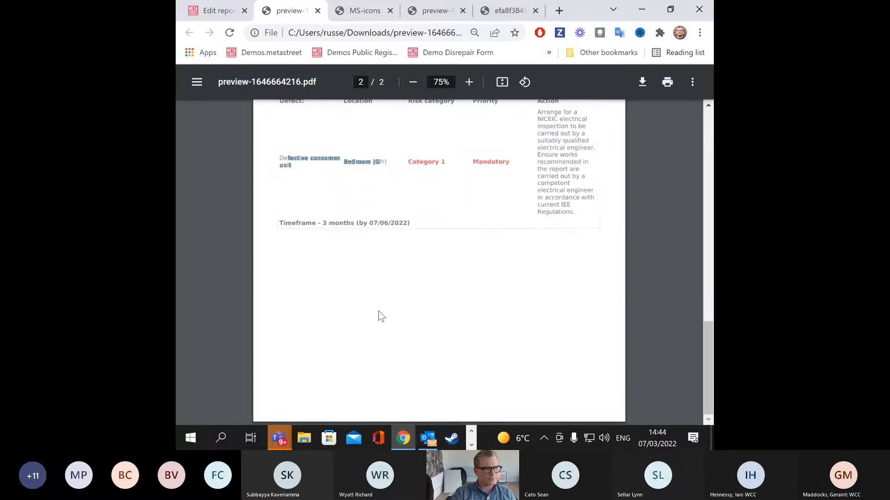
pyautogui.scroll(15, 377, 313)
# Step: Review the report's deficiency selection and rising damp priority, leaving them unchanged
pyautogui.click(215, 10)
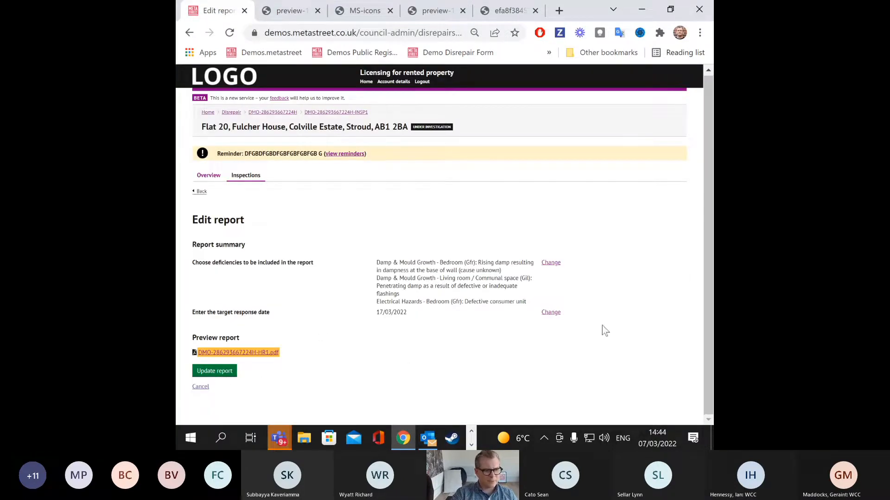
pyautogui.click(551, 263)
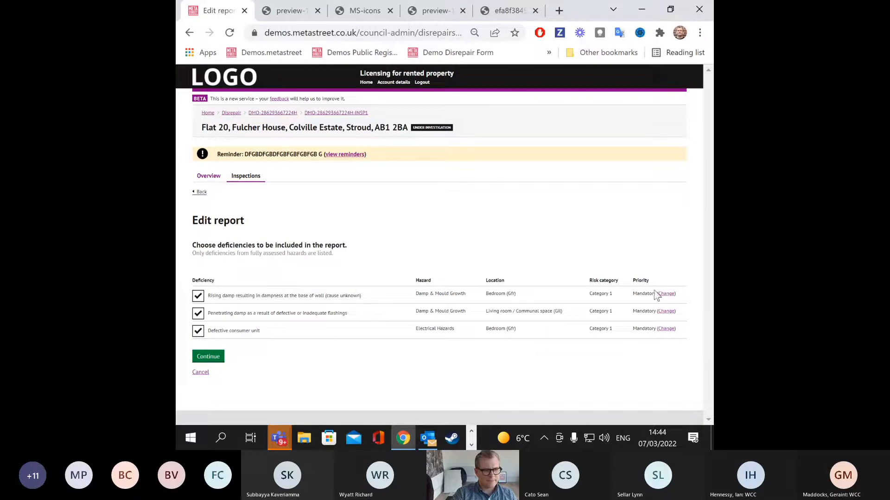
pyautogui.click(667, 295)
pyautogui.click(199, 192)
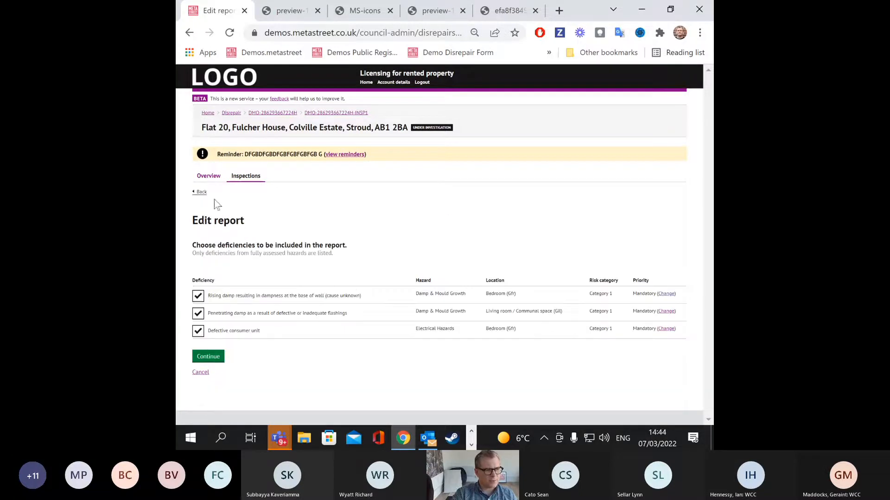
pyautogui.click(199, 193)
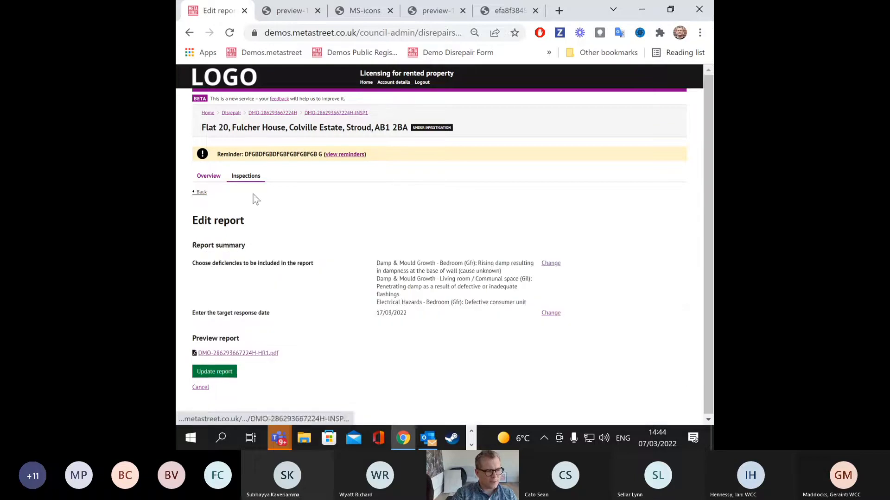
pyautogui.click(551, 264)
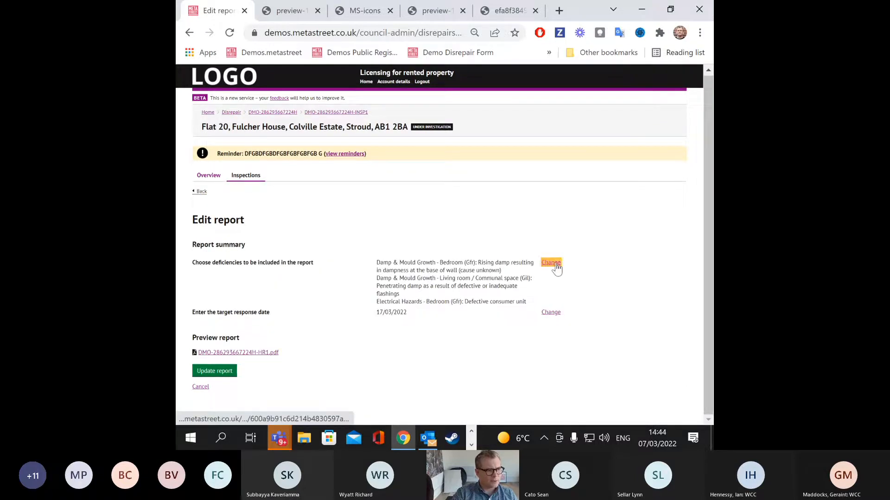
pyautogui.click(201, 194)
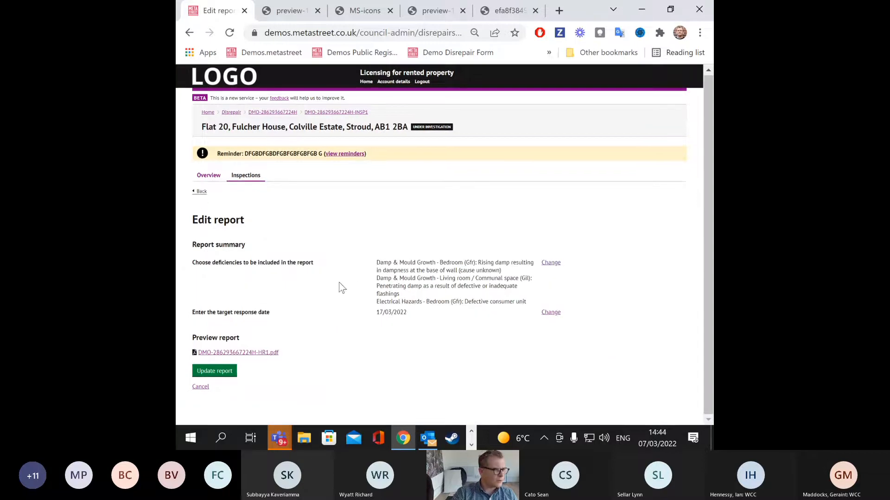
# Step: Open the rising damp deficiency under the Damp & Mould Growth hazard assessment
pyautogui.click(200, 191)
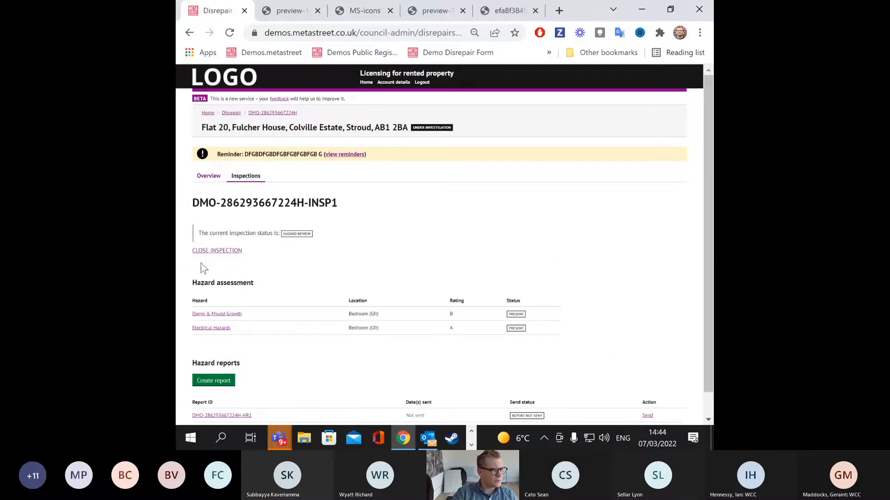
pyautogui.scroll(-1, 205, 287)
pyautogui.click(208, 293)
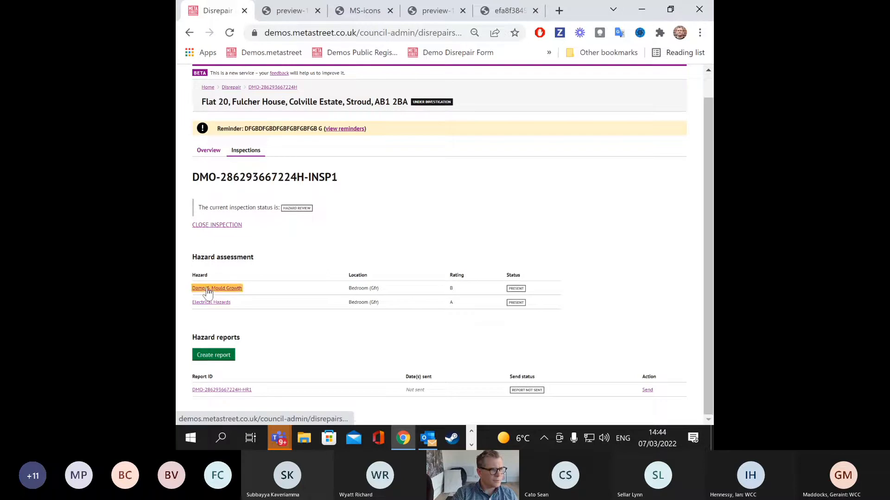
pyautogui.scroll(-4, 352, 259)
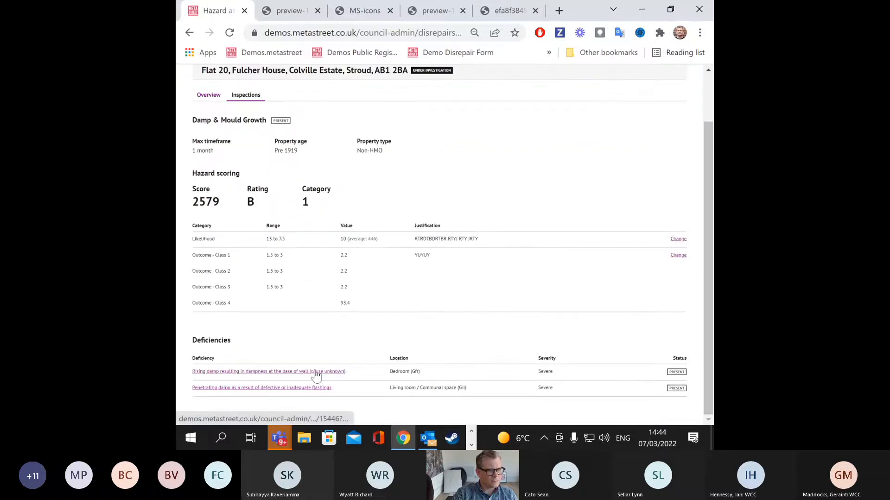
pyautogui.click(316, 372)
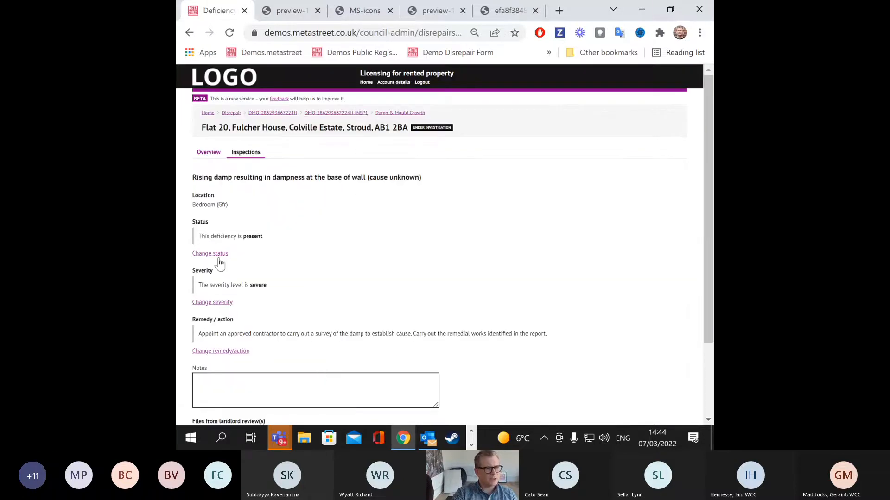
# Step: Keep the contractor survey remedy for the rising damp deficiency and save it
pyautogui.click(236, 353)
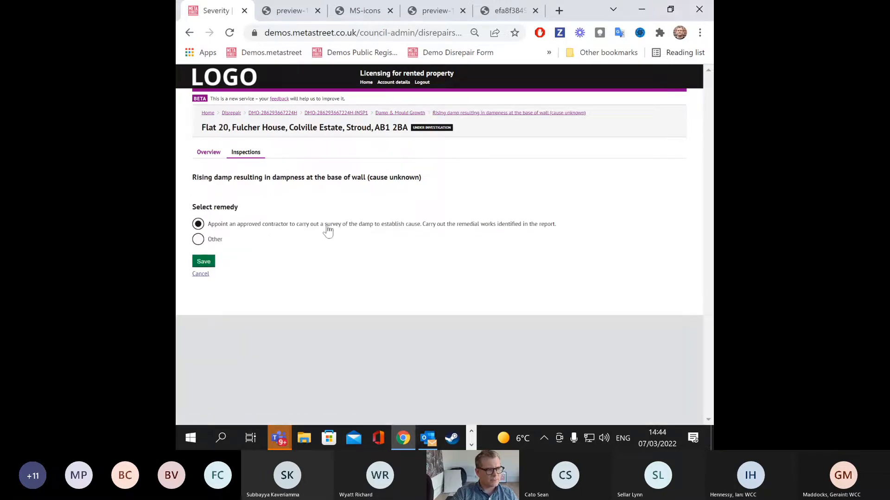
pyautogui.click(198, 239)
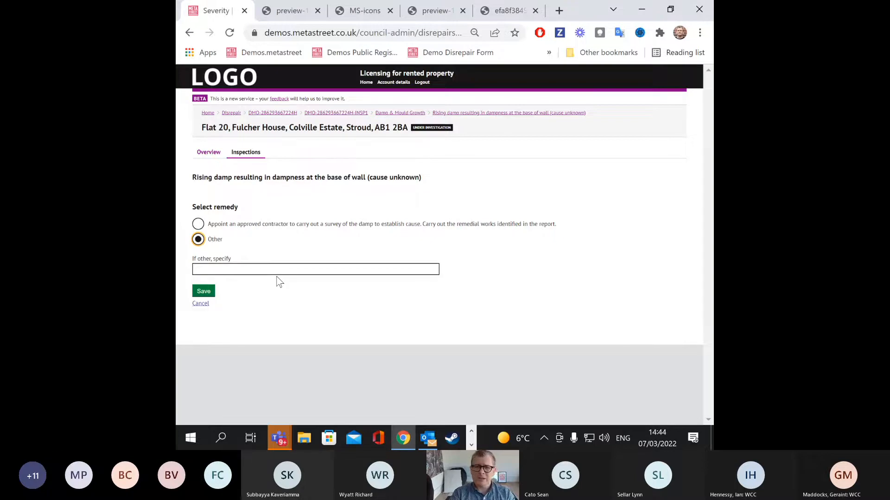
pyautogui.click(197, 223)
pyautogui.click(203, 261)
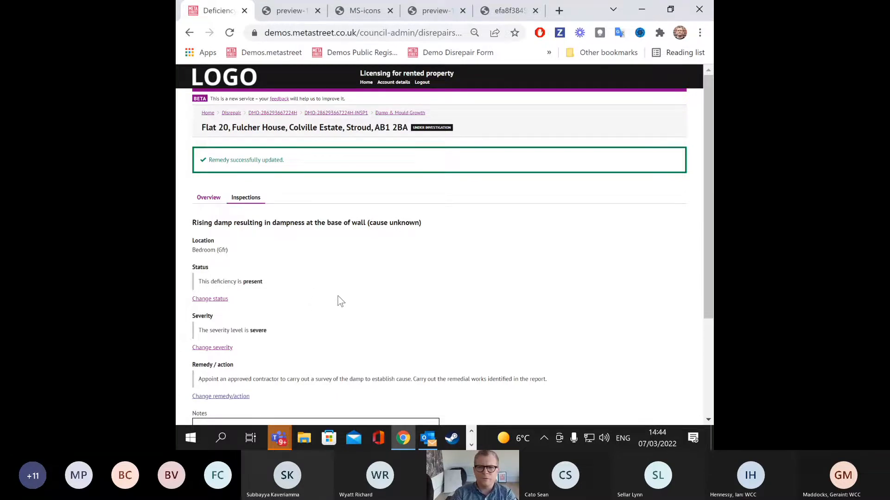
# Step: Save the deficiency and go back to the Flat 20 case's inspections list
pyautogui.scroll(-3, 424, 267)
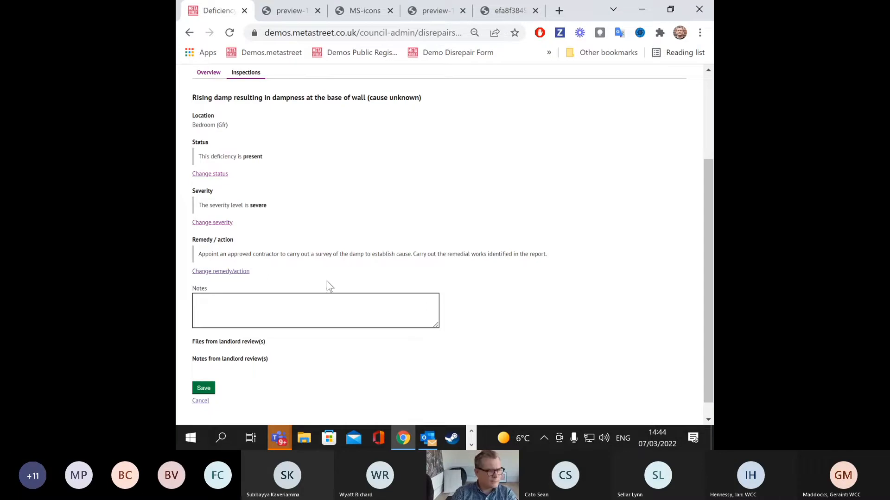
pyautogui.click(204, 388)
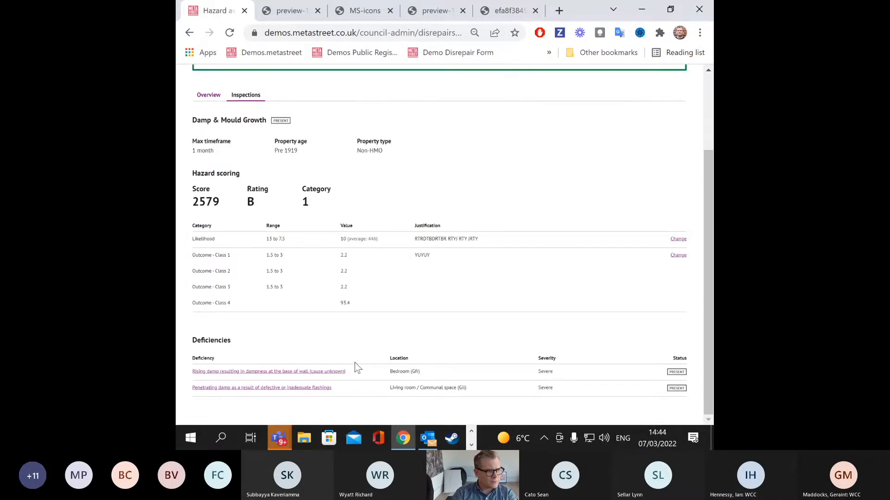
pyautogui.scroll(3, 414, 345)
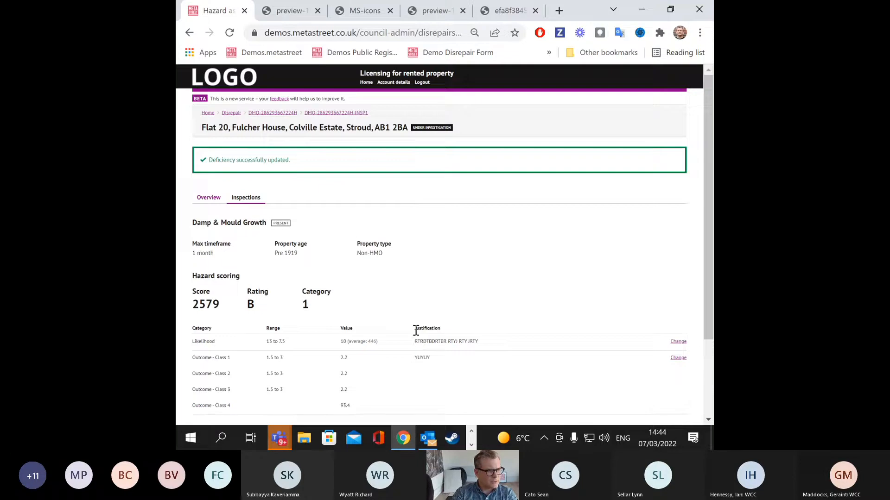
pyautogui.scroll(-3, 414, 330)
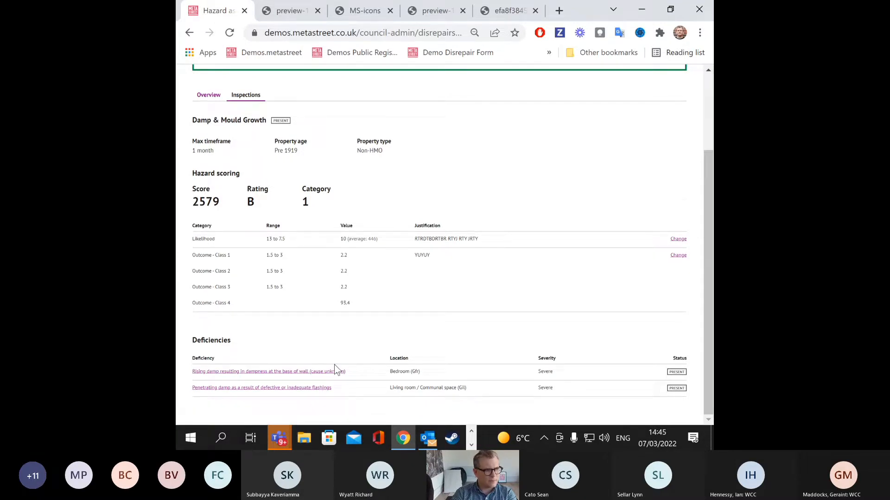
pyautogui.scroll(3, 296, 278)
pyautogui.click(245, 195)
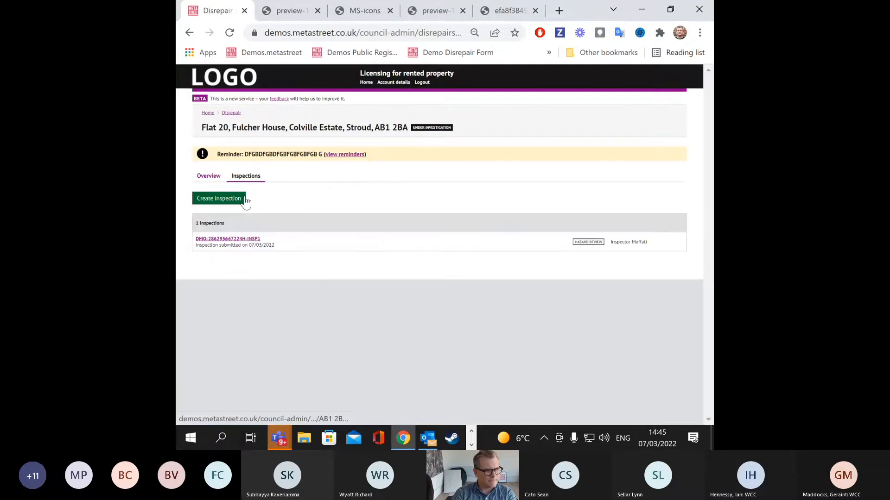
# Step: Open the inspection's details to see its raised hazard reports
pyautogui.click(242, 240)
pyautogui.scroll(-1, 263, 238)
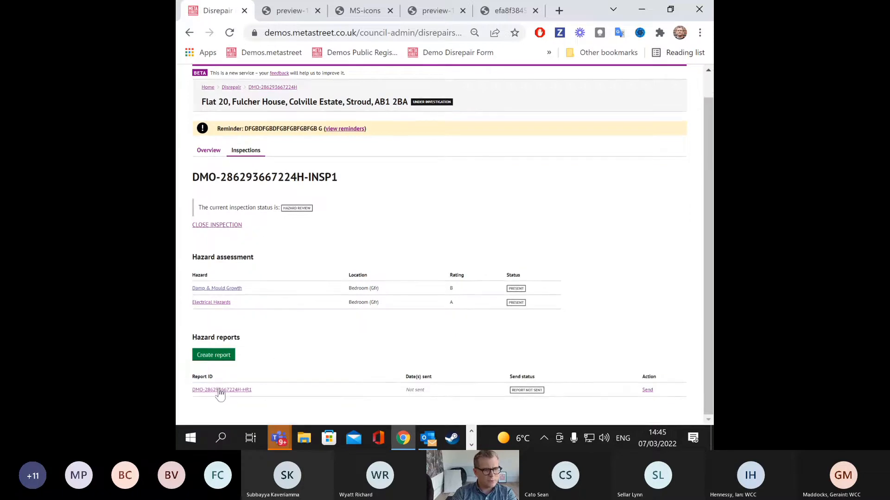
pyautogui.hotkey('ctrl', '+')
pyautogui.hotkey('ctrl', '-')
# Step: Send hazard report HR1 by letter without using a letter template
pyautogui.click(648, 392)
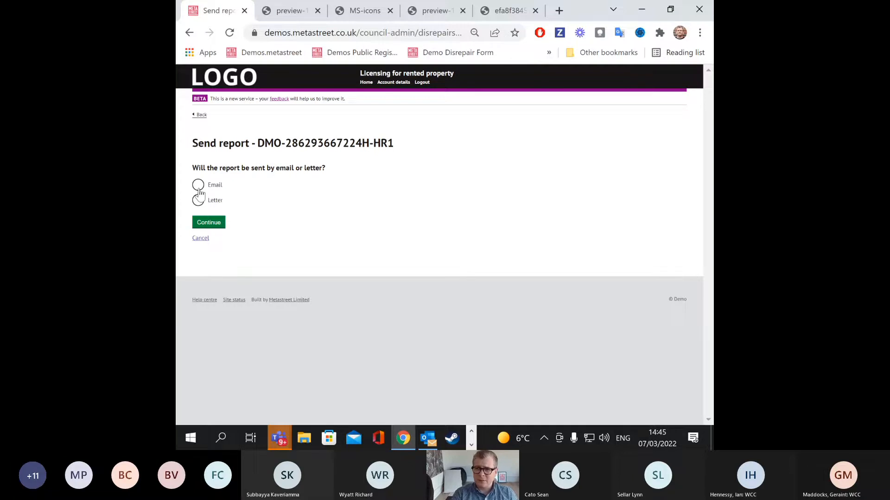
pyautogui.click(198, 201)
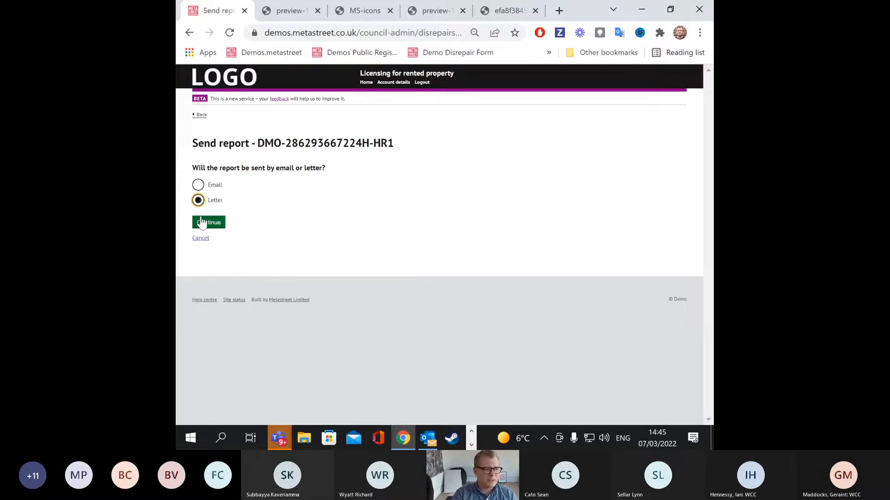
pyautogui.click(204, 223)
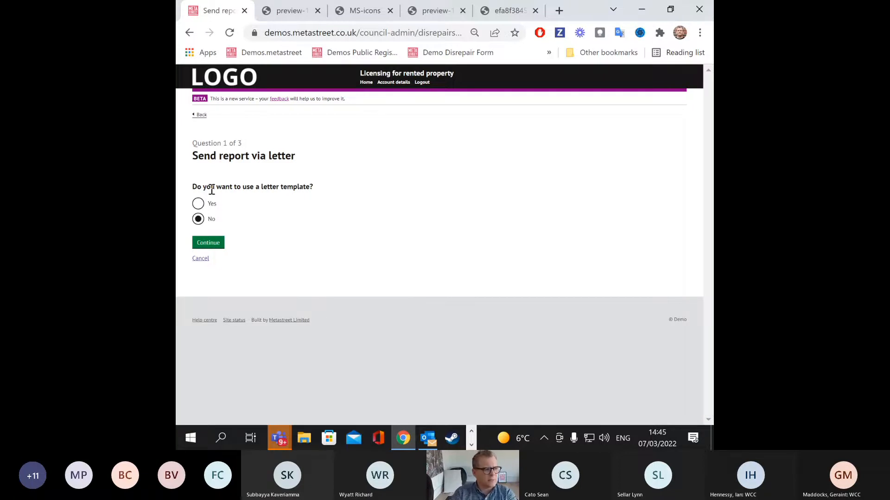
pyautogui.click(213, 243)
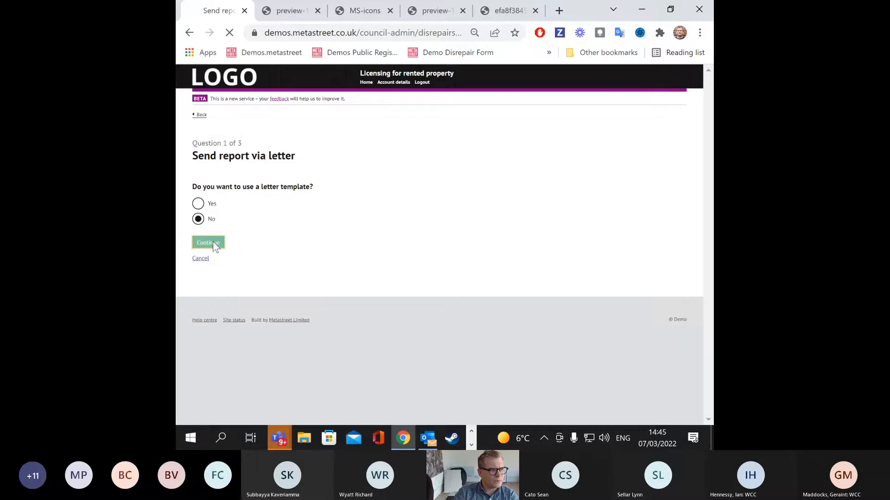
# Step: Insert the landlord's name and customer's address, and date the letter 7/03/2022
pyautogui.click(286, 205)
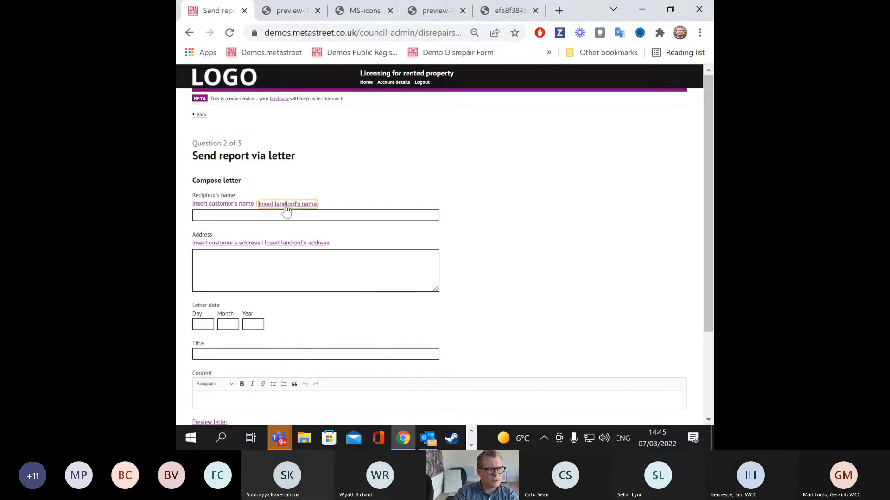
pyautogui.click(250, 244)
pyautogui.scroll(-1, 277, 282)
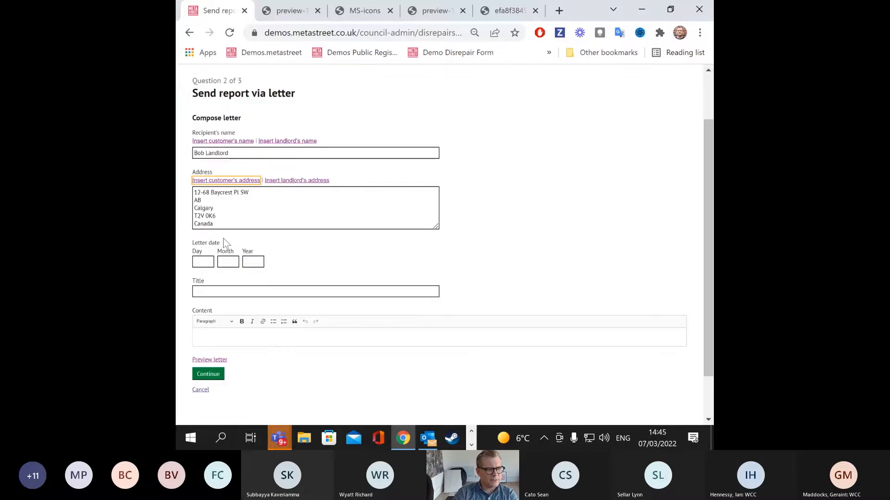
pyautogui.click(208, 262)
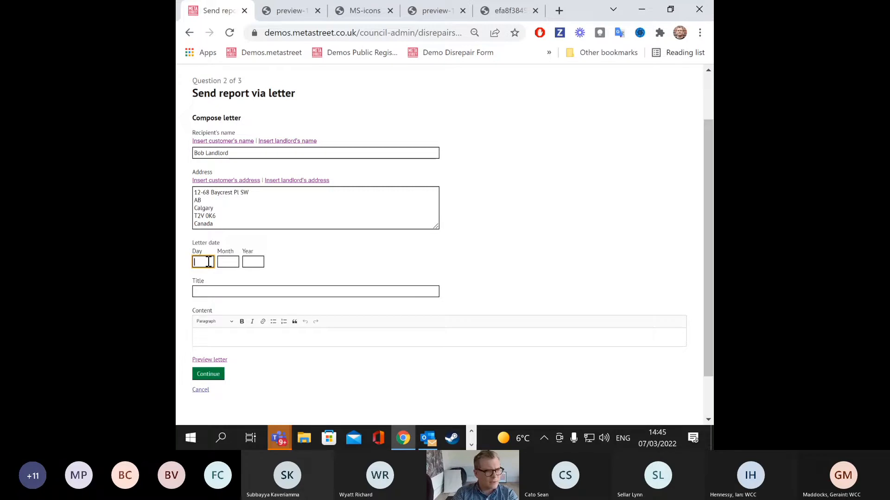
pyautogui.write('7')
pyautogui.click(238, 263)
pyautogui.write('03')
pyautogui.click(251, 264)
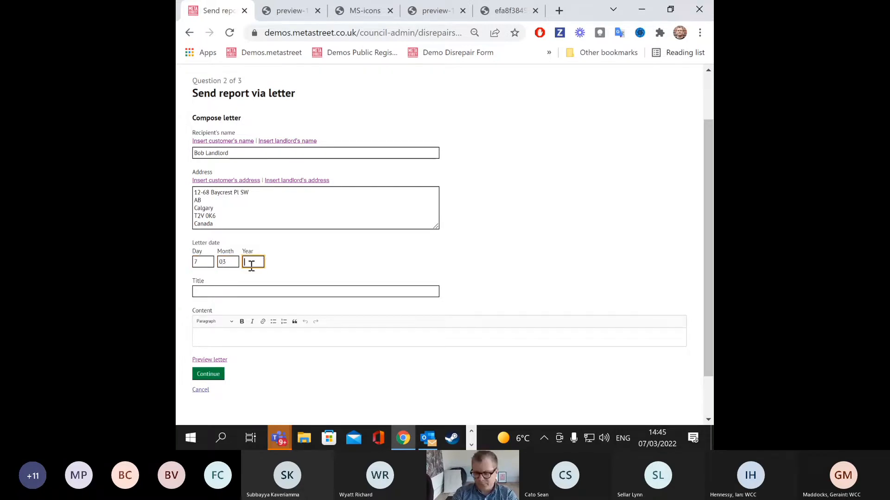
pyautogui.write('2022')
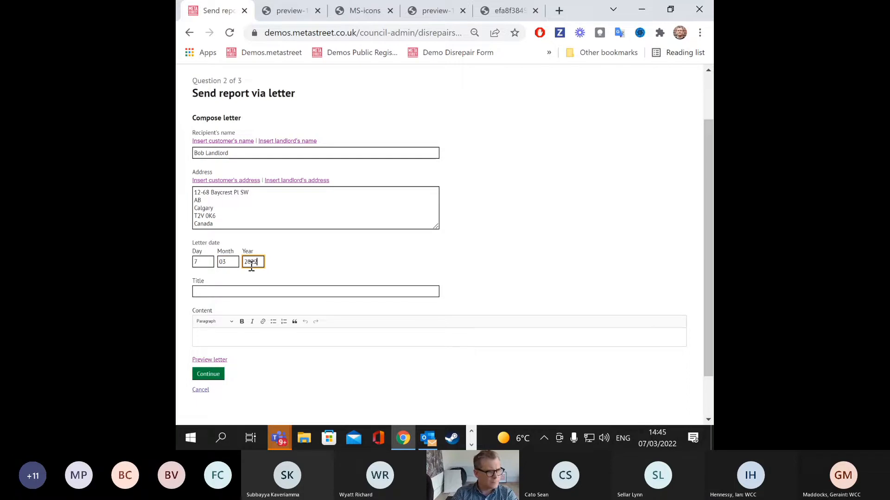
# Step: Clear the mistyped 'hAZARDS' title and type placeholder text into the letter body
pyautogui.click(249, 292)
pyautogui.write('hAZARDS')
pyautogui.hotkey('ctrl', 'a')
pyautogui.press('BackSpace')
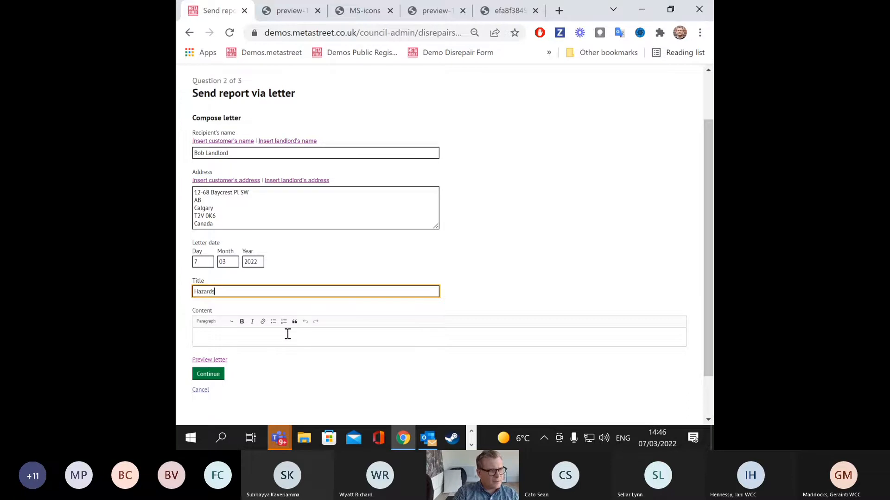
pyautogui.scroll(-1, 282, 323)
pyautogui.click(257, 281)
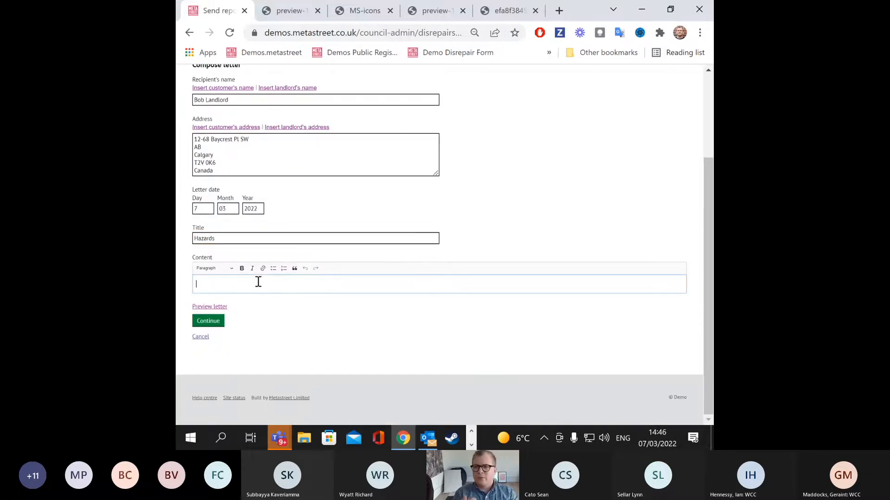
pyautogui.write('rtyrtyjrtyjrtyj')
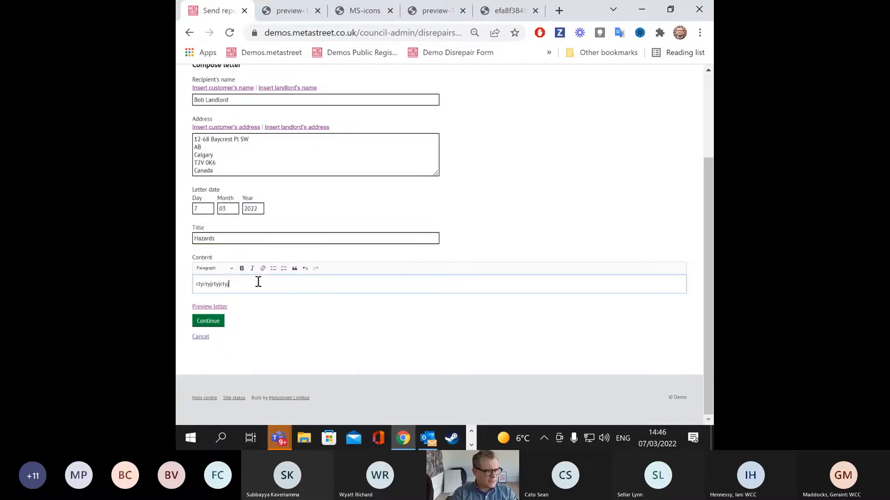
pyautogui.write('rtyjrtyjrtyj')
pyautogui.scroll(2, 287, 332)
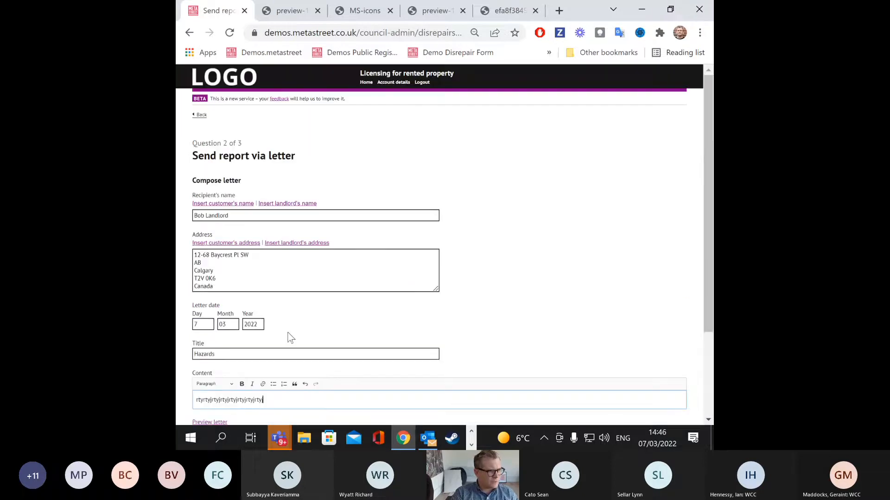
# Step: Switch the letter to use a template and pick Hazard notification letter
pyautogui.click(200, 115)
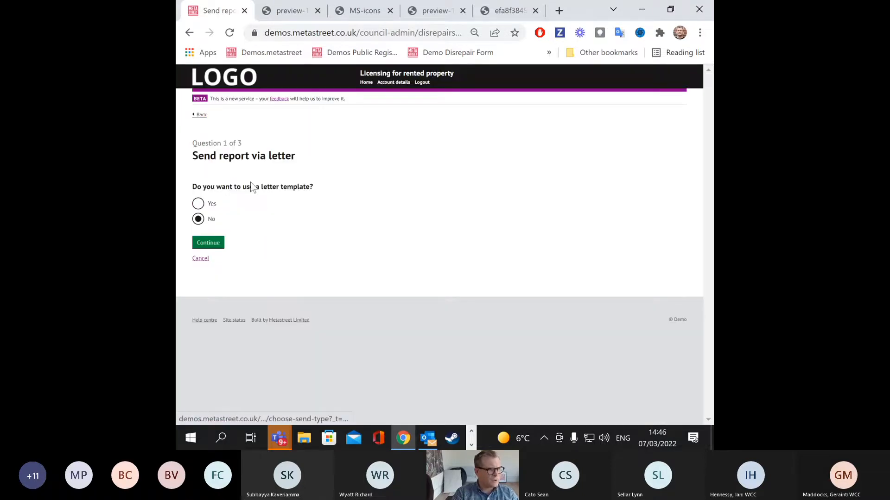
pyautogui.click(197, 203)
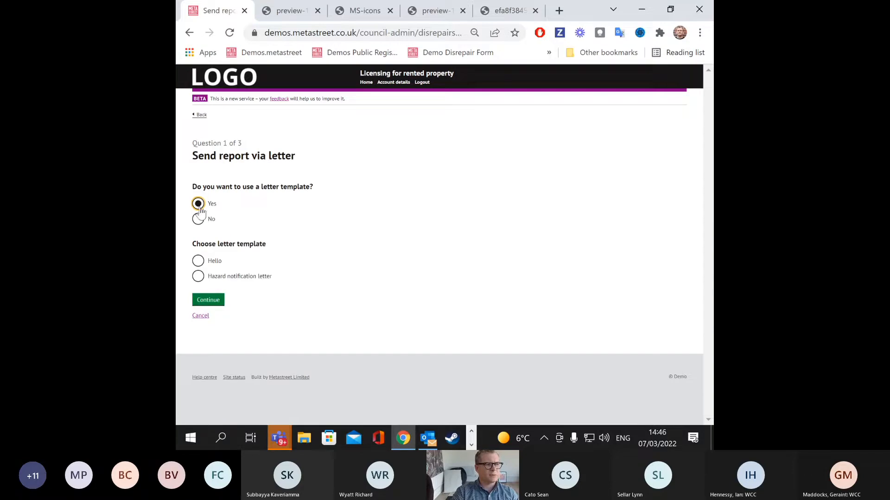
pyautogui.click(198, 277)
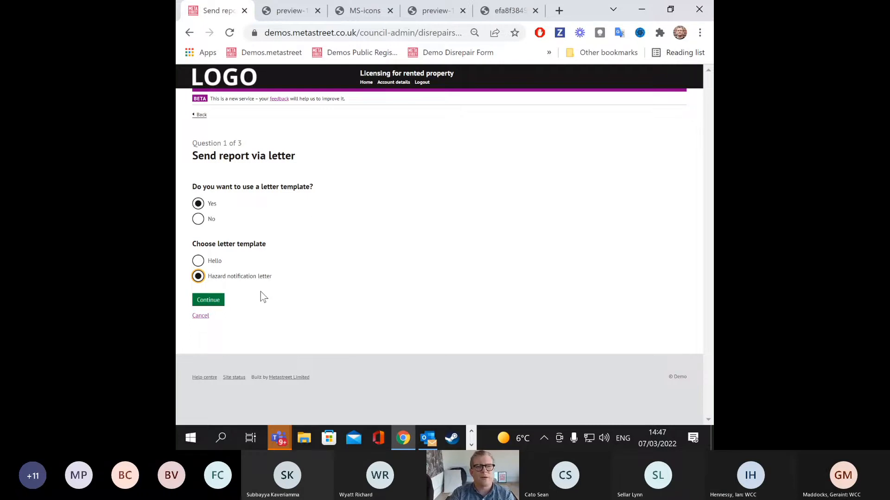
# Step: Fill in the landlord's name and address and date the letter 07/03/2022
pyautogui.click(216, 300)
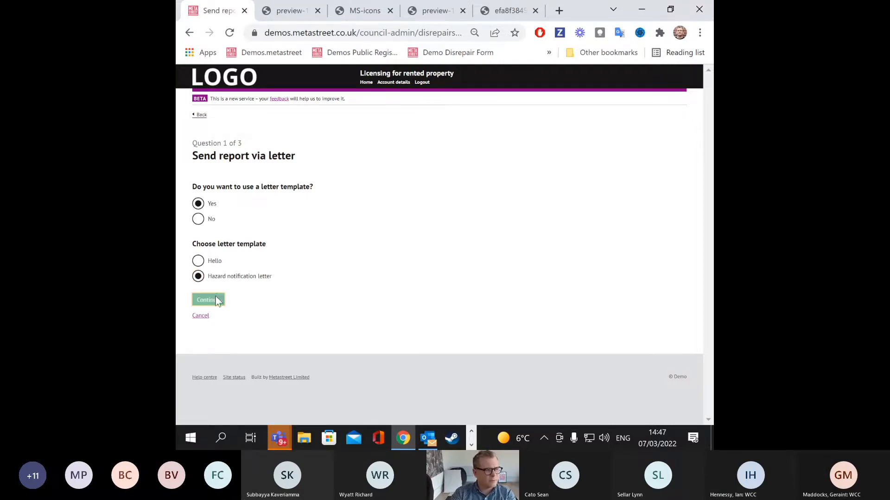
pyautogui.click(280, 203)
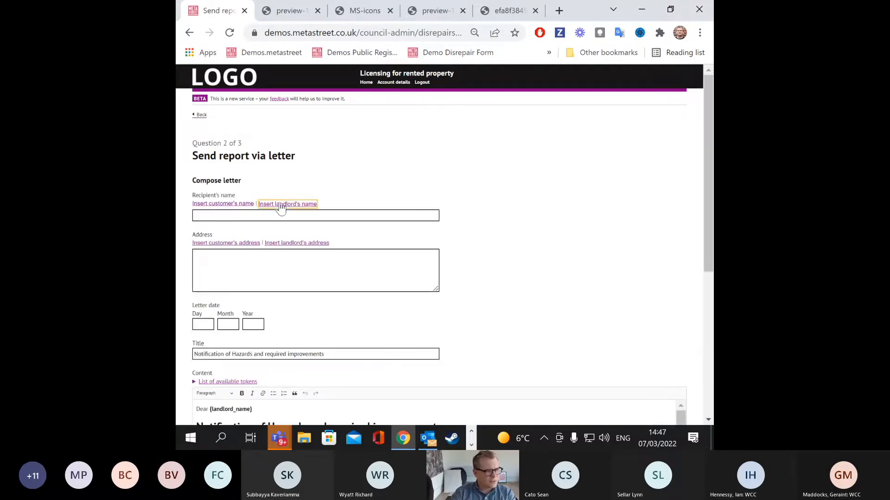
pyautogui.click(293, 241)
pyautogui.scroll(-1, 306, 266)
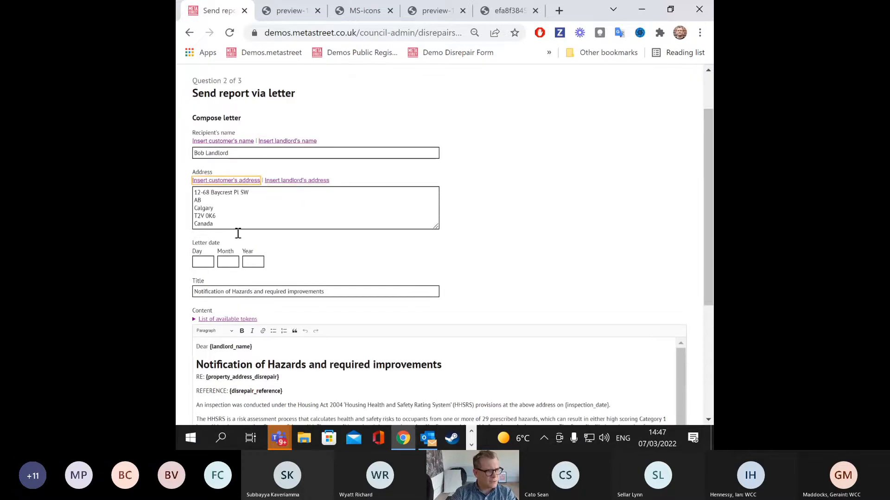
pyautogui.click(204, 262)
pyautogui.scroll(-1, 249, 256)
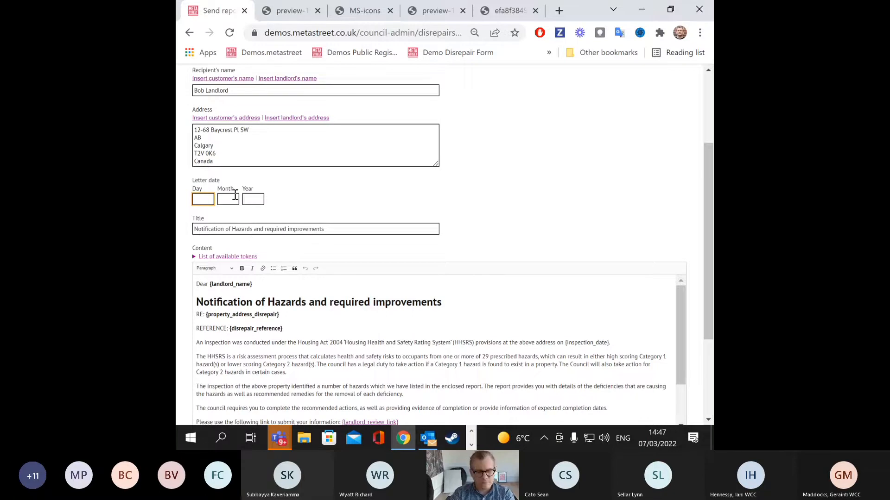
pyautogui.write('07')
pyautogui.press('Tab')
pyautogui.write('03')
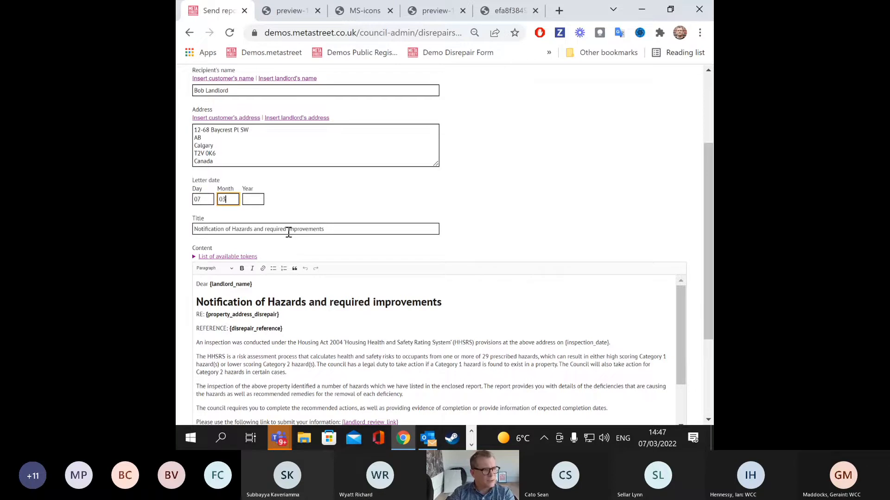
pyautogui.click(253, 198)
pyautogui.write('2022')
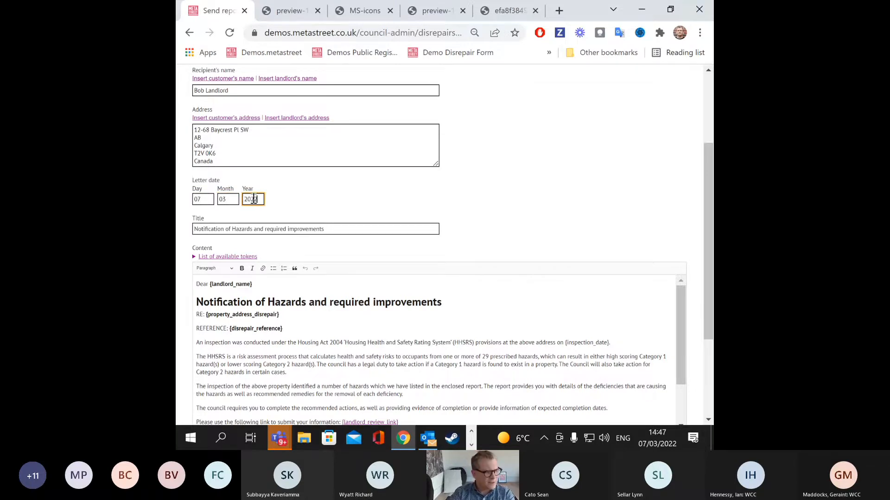
# Step: Inspect the Dear {landlord_name} greeting and expand the list of available tokens
pyautogui.scroll(-2, 263, 229)
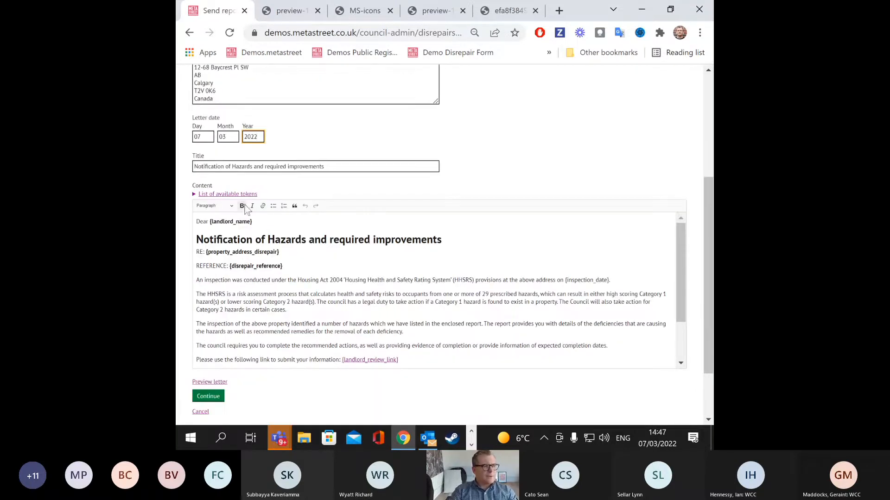
pyautogui.click(196, 223)
pyautogui.moveTo(197, 223); pyautogui.dragTo(254, 222)
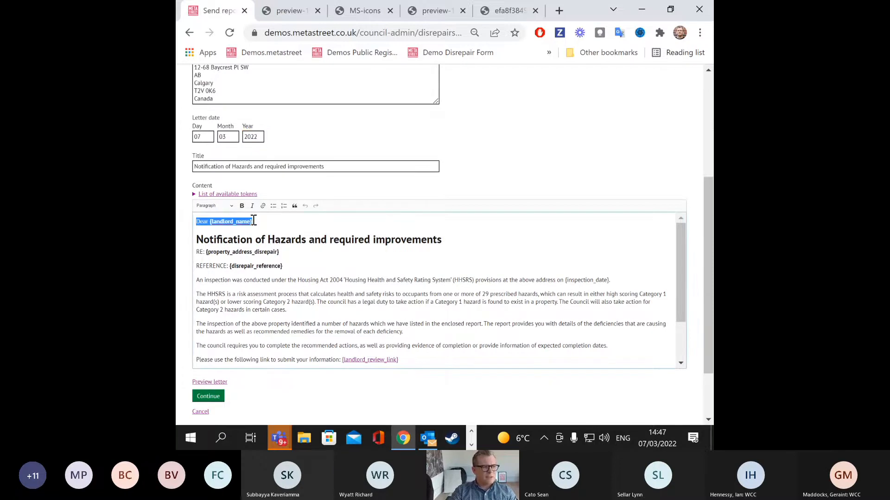
pyautogui.scroll(2, 254, 222)
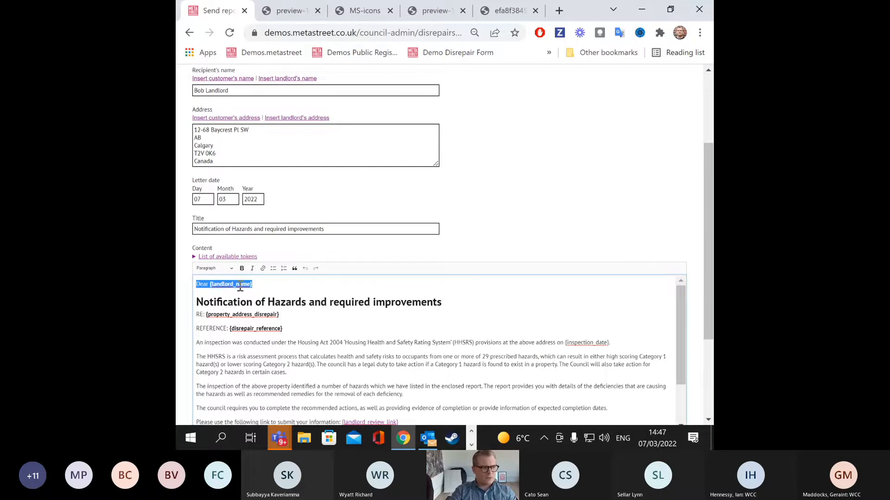
pyautogui.scroll(2, 227, 287)
pyautogui.click(229, 318)
pyautogui.scroll(-2, 335, 233)
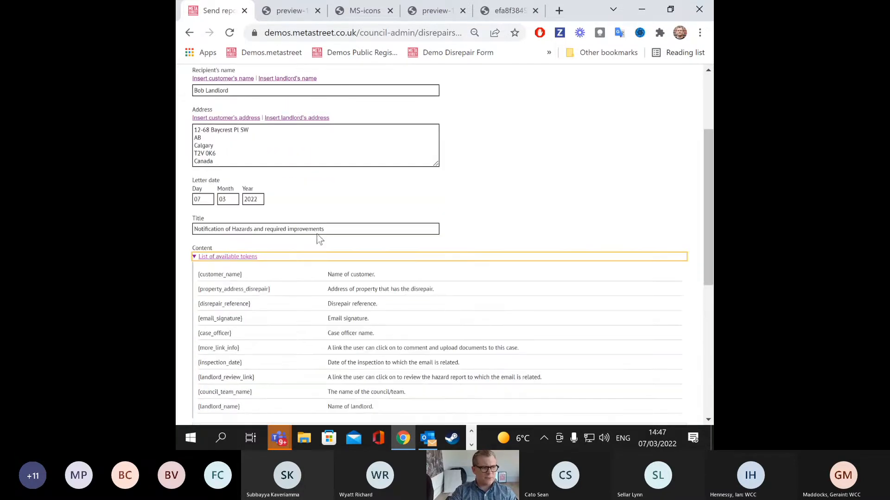
pyautogui.scroll(-3, 336, 233)
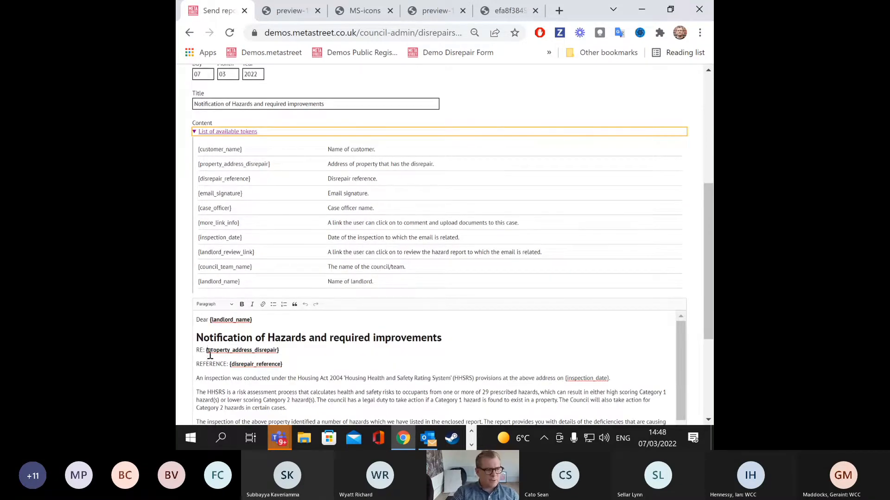
# Step: Check the {property_address_disrepair}, {inspection_date} and {landlord_review_link} tokens, then continue
pyautogui.moveTo(207, 350); pyautogui.dragTo(283, 352)
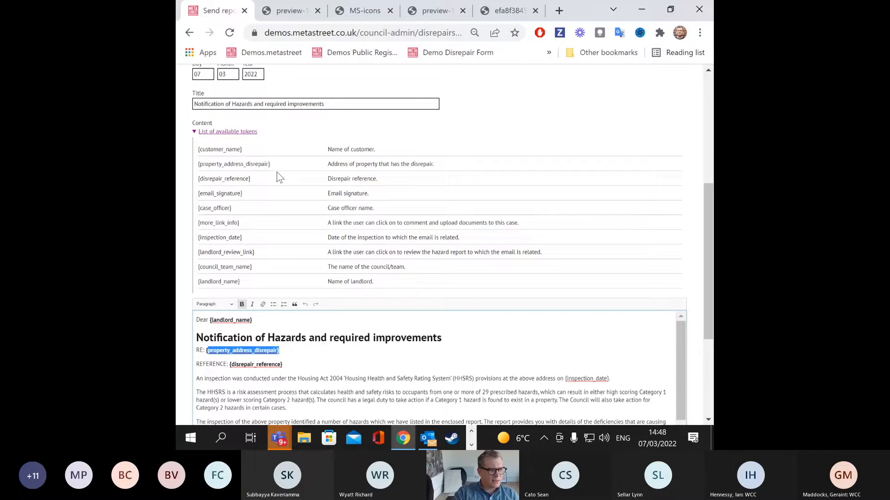
pyautogui.scroll(-1, 259, 296)
pyautogui.moveTo(282, 302); pyautogui.dragTo(235, 302)
pyautogui.scroll(-1, 236, 300)
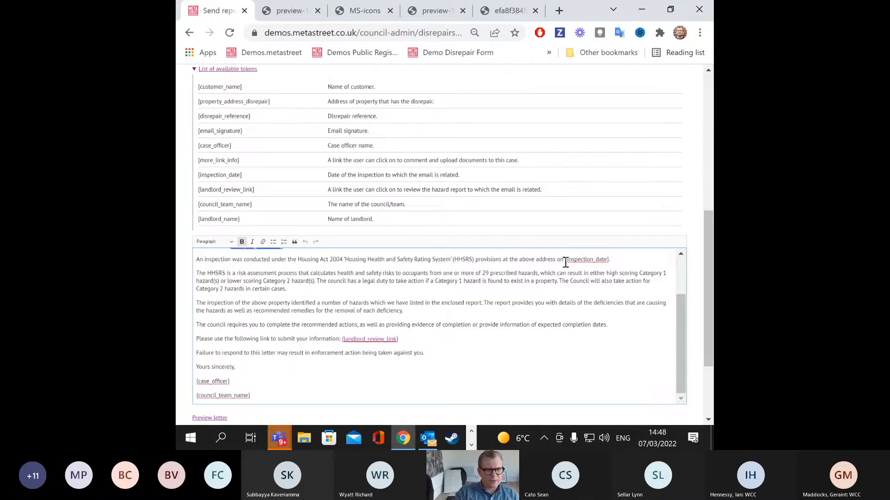
pyautogui.moveTo(565, 260); pyautogui.dragTo(612, 261)
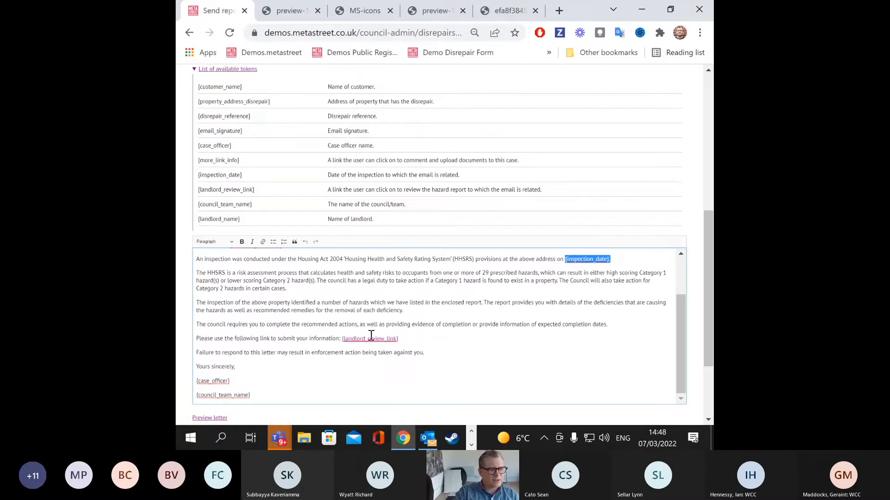
pyautogui.moveTo(340, 338); pyautogui.dragTo(409, 339)
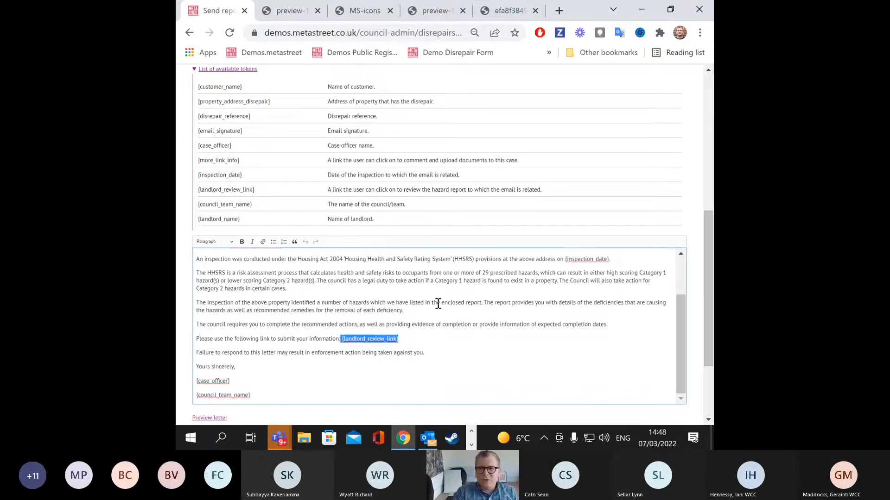
pyautogui.scroll(-2, 444, 295)
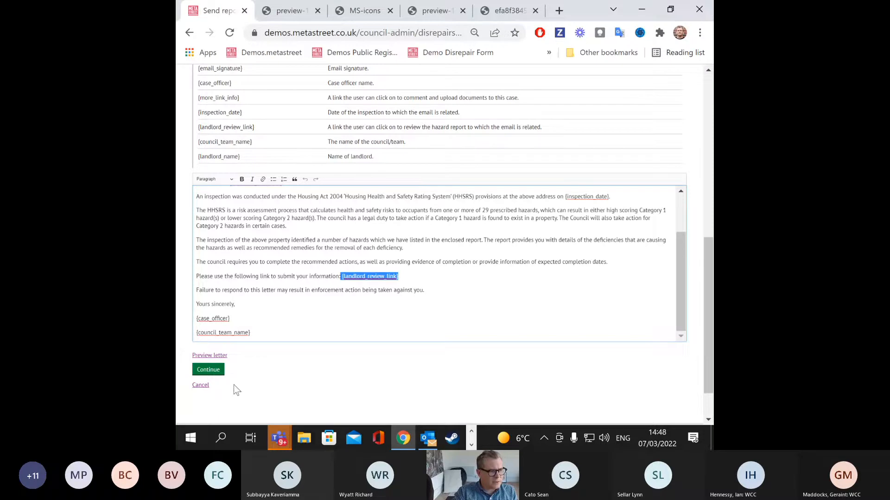
pyautogui.click(209, 371)
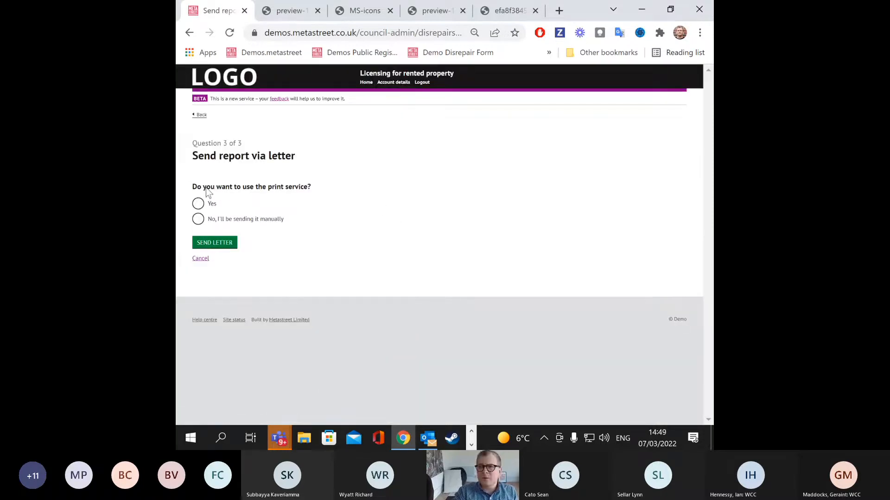
# Step: Choose manual sending and get the covering letter and hazard inspection report PDFs
pyautogui.click(198, 219)
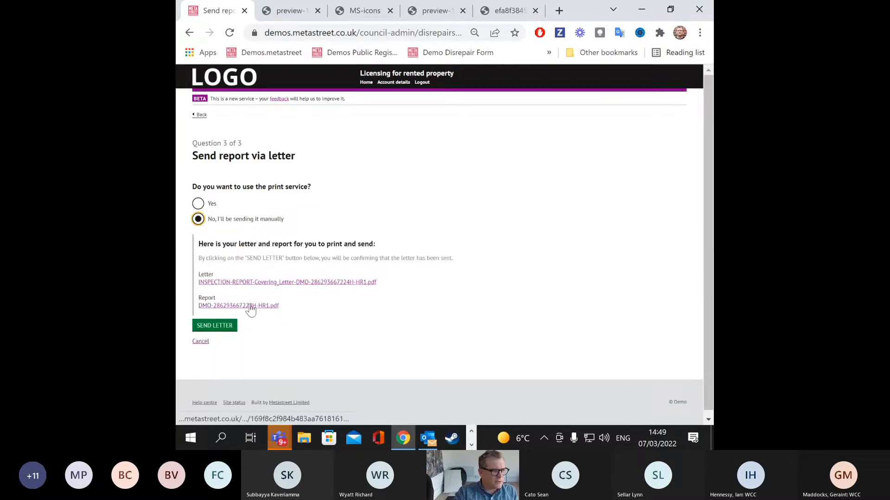
pyautogui.click(258, 283)
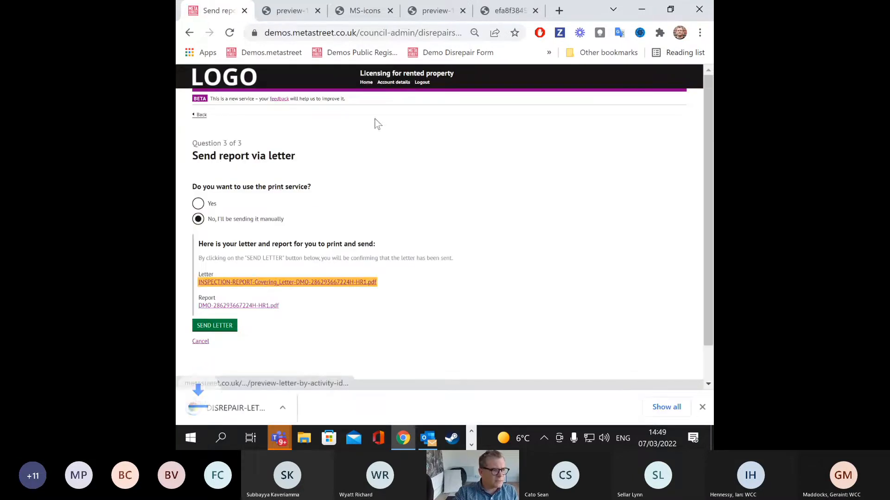
pyautogui.click(237, 304)
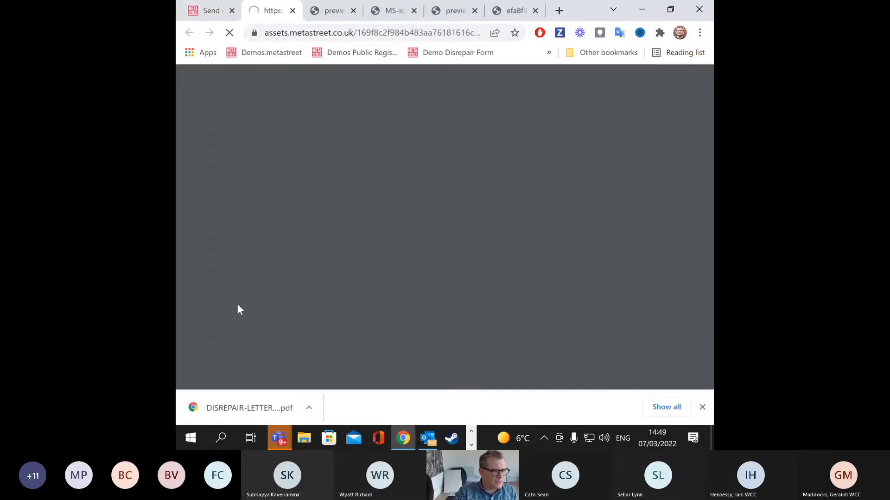
# Step: Review the downloaded covering letter PDF, then return to the Send report page
pyautogui.scroll(-10, 380, 241)
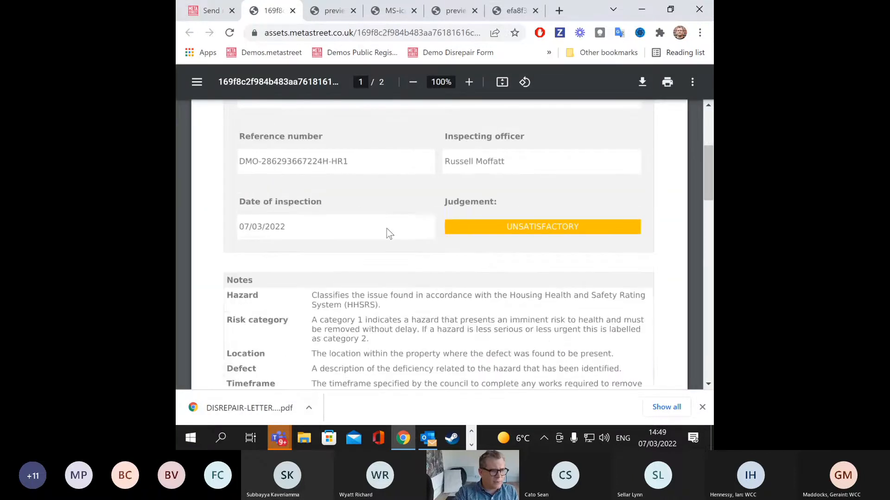
pyautogui.scroll(-5, 386, 235)
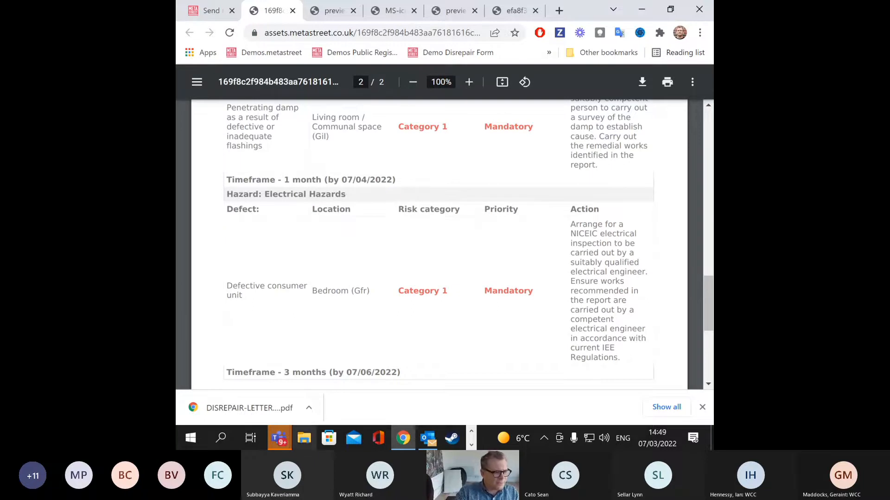
pyautogui.click(309, 408)
pyautogui.click(324, 352)
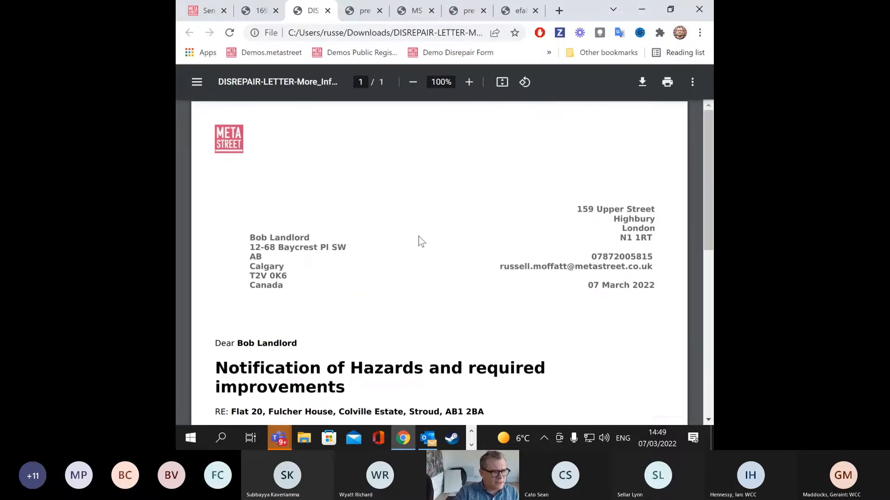
pyautogui.scroll(-3, 421, 236)
pyautogui.scroll(3, 274, 131)
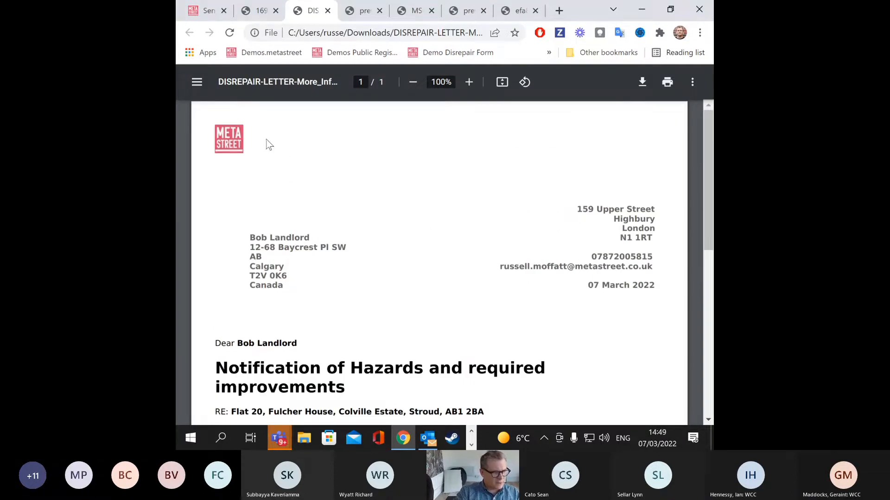
pyautogui.scroll(-3, 559, 265)
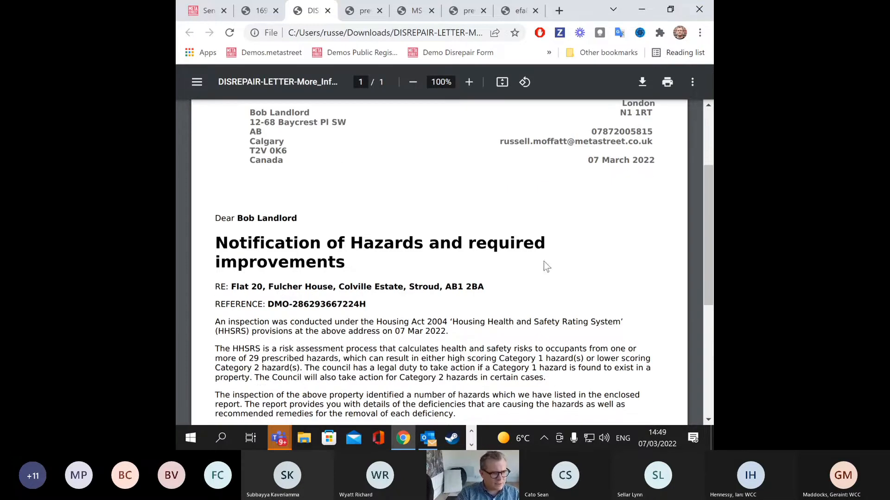
pyautogui.scroll(-3, 544, 262)
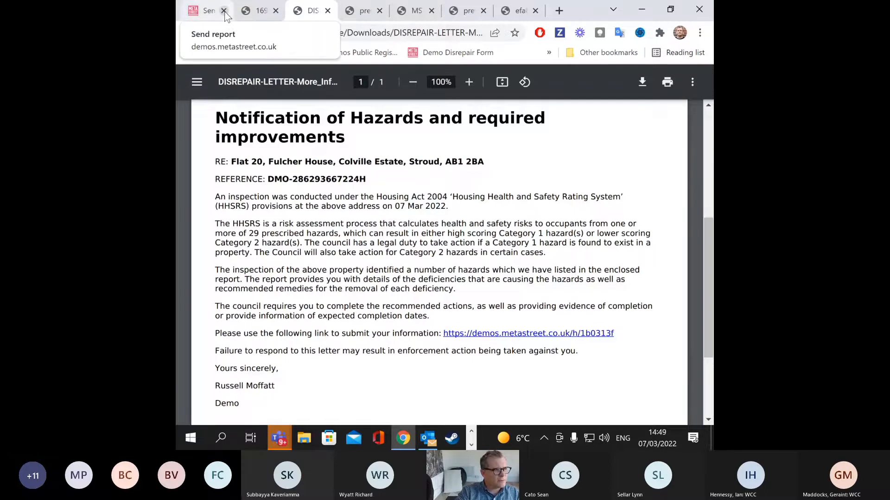
pyautogui.click(206, 11)
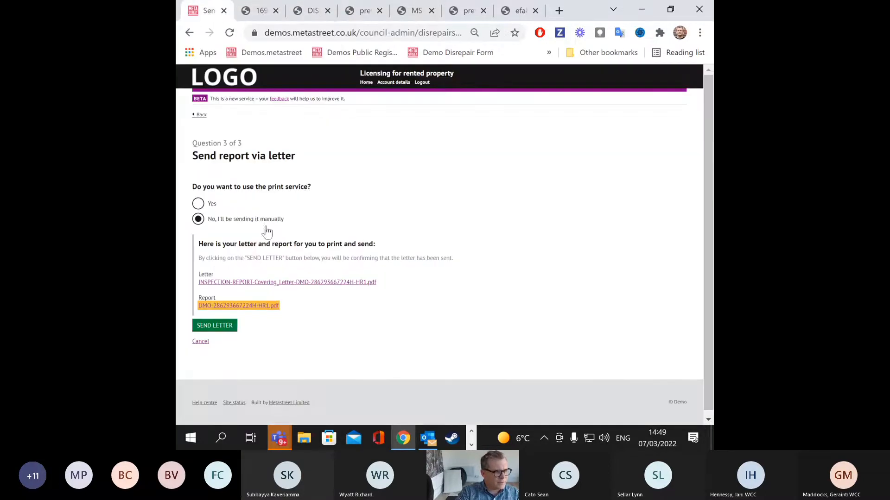
# Step: Mark the letter sent, recheck both PDFs, and open DISREPAIR-LETTER from the timeline
pyautogui.click(231, 327)
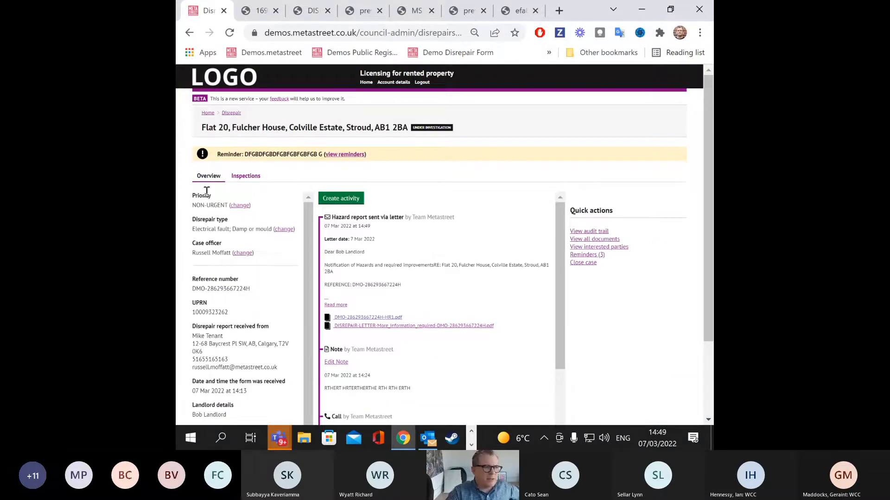
pyautogui.click(269, 12)
pyautogui.click(311, 15)
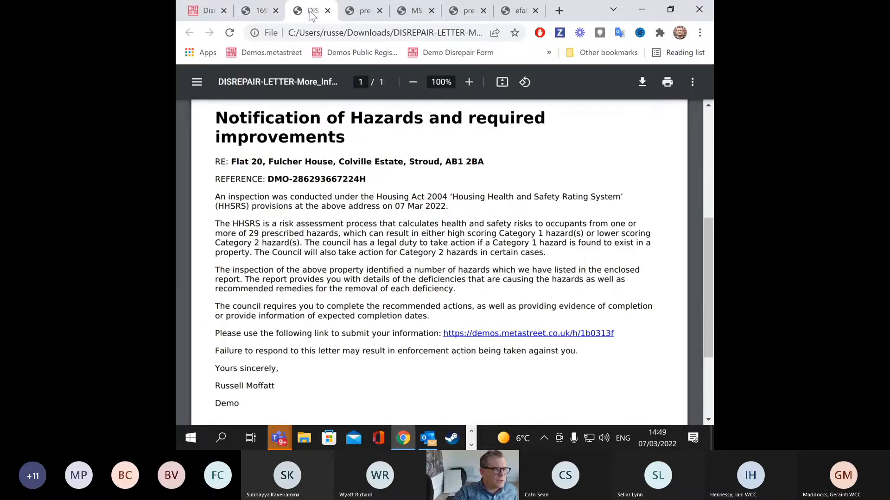
pyautogui.click(210, 13)
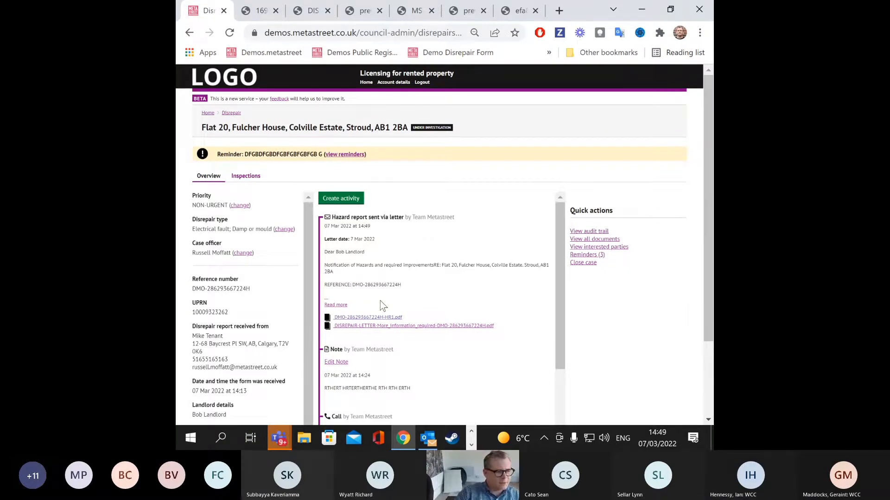
pyautogui.click(367, 326)
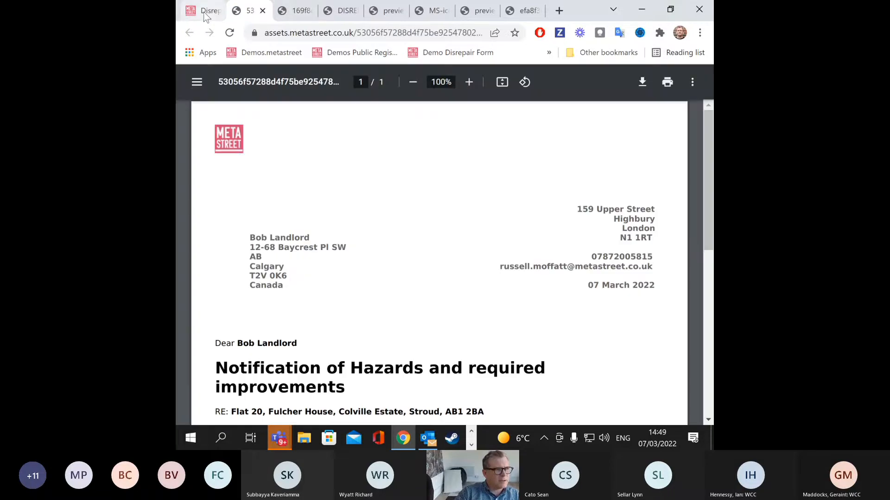
# Step: Follow the review link in the hazard notification letter PDF to the landlord's Hazard review page
pyautogui.click(207, 14)
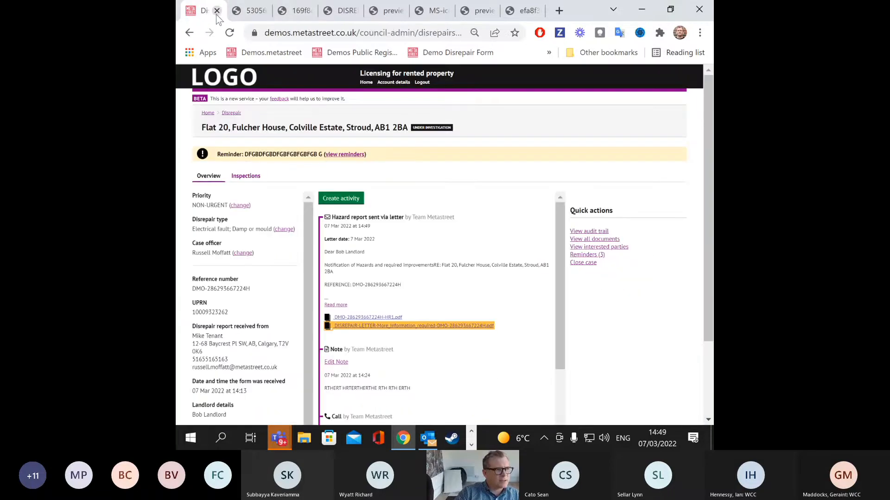
pyautogui.click(216, 11)
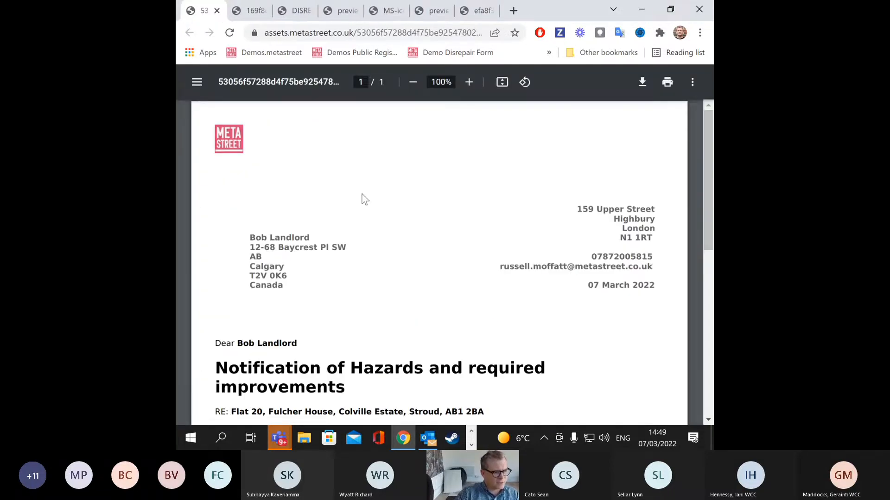
pyautogui.scroll(-4, 375, 195)
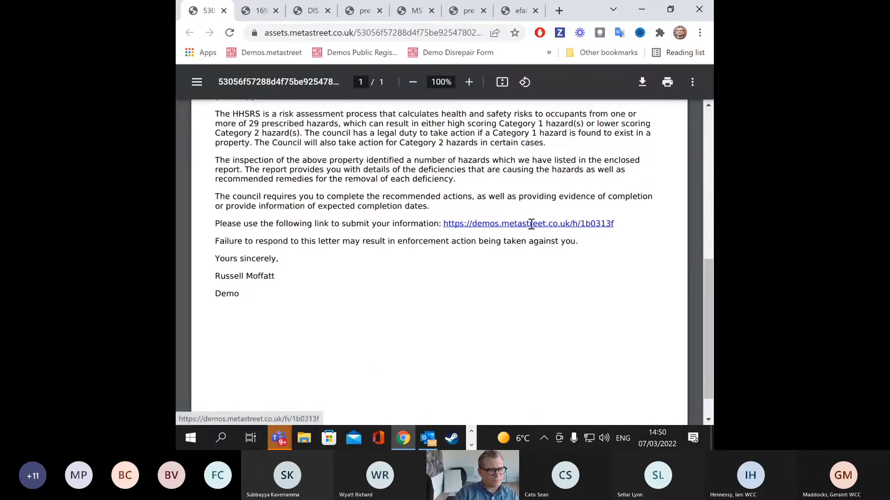
pyautogui.scroll(-2, 519, 250)
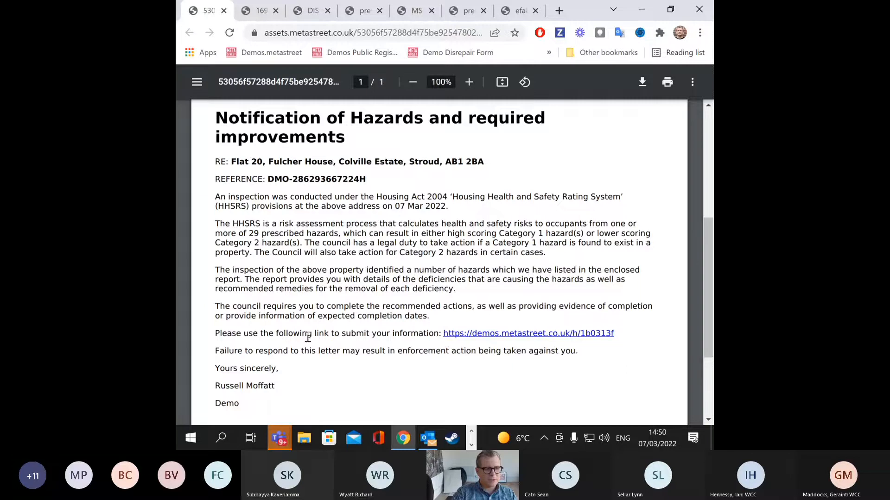
pyautogui.click(491, 336)
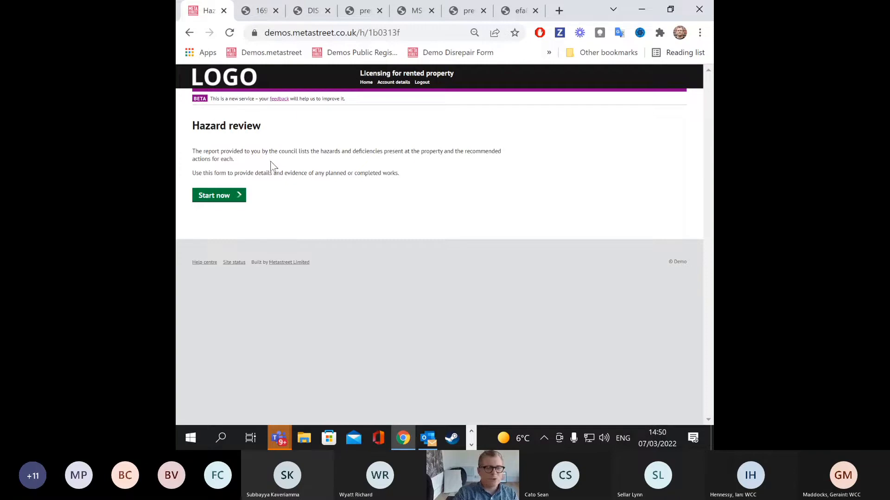
# Step: Start the hazard review and submit the disrepair reference copied from the letter PDF
pyautogui.click(232, 198)
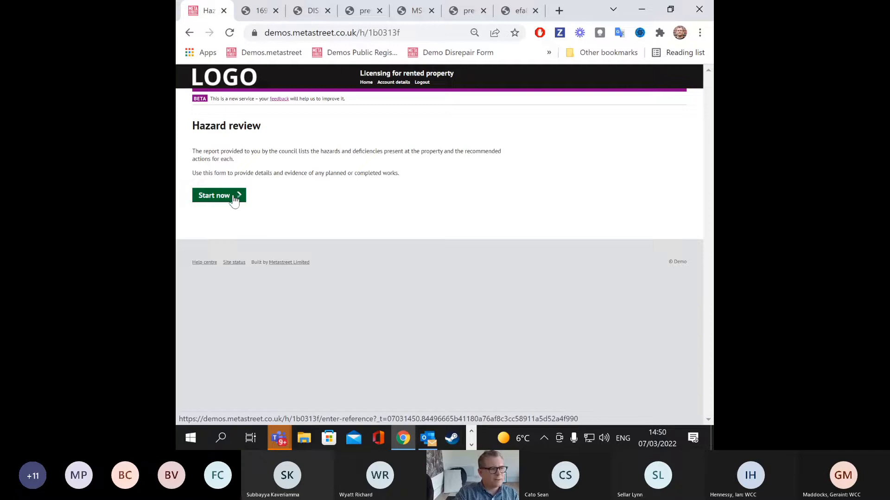
pyautogui.click(254, 14)
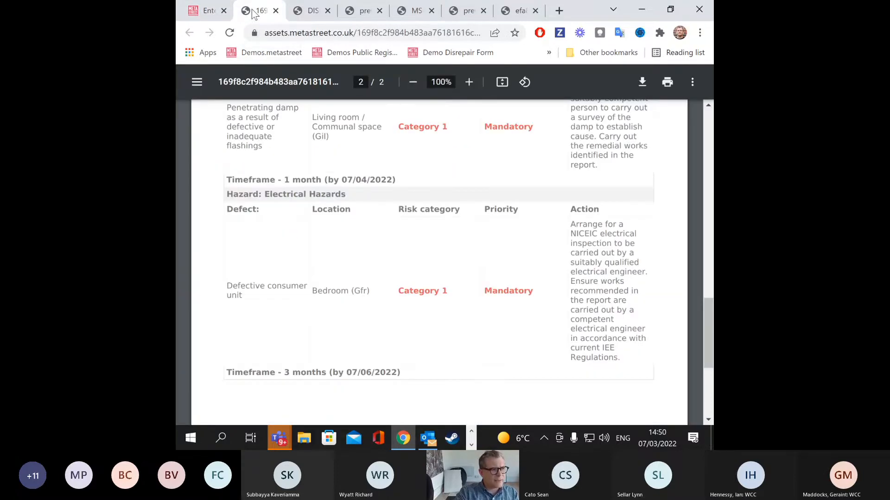
pyautogui.click(309, 11)
pyautogui.moveTo(365, 181); pyautogui.dragTo(282, 181)
pyautogui.rightClick(283, 181)
pyautogui.click(308, 191)
pyautogui.click(204, 11)
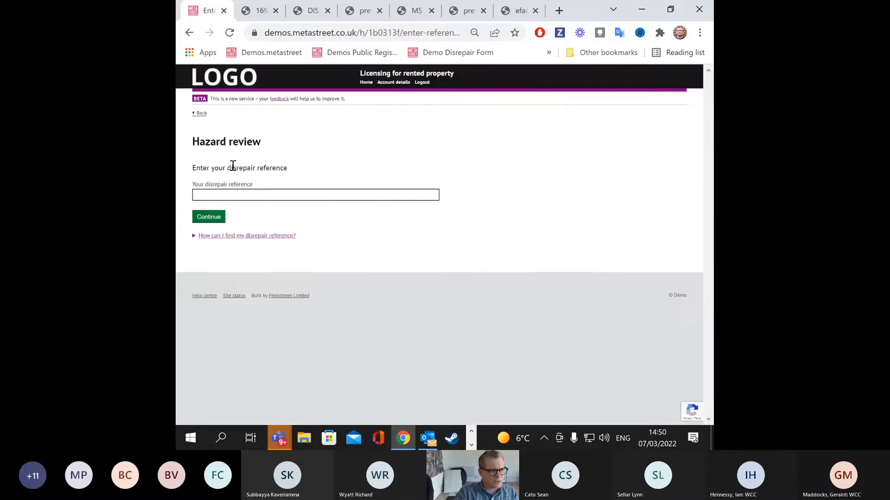
pyautogui.rightClick(231, 195)
pyautogui.click(262, 290)
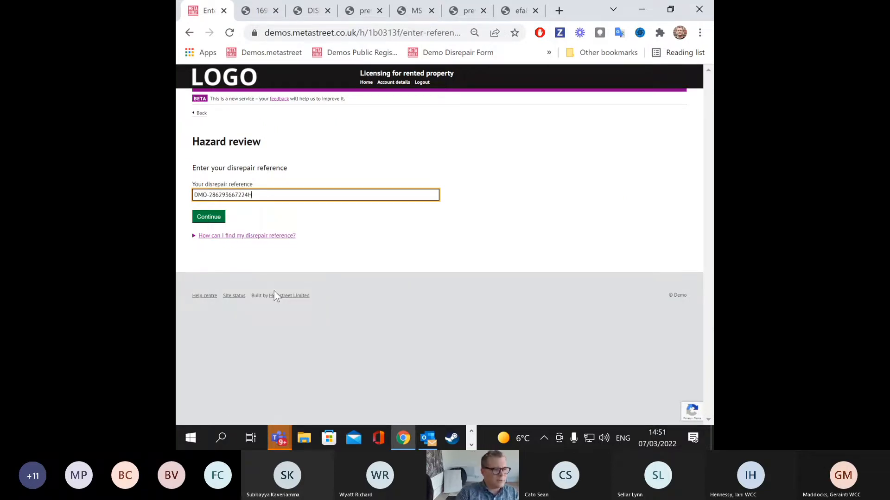
pyautogui.click(203, 219)
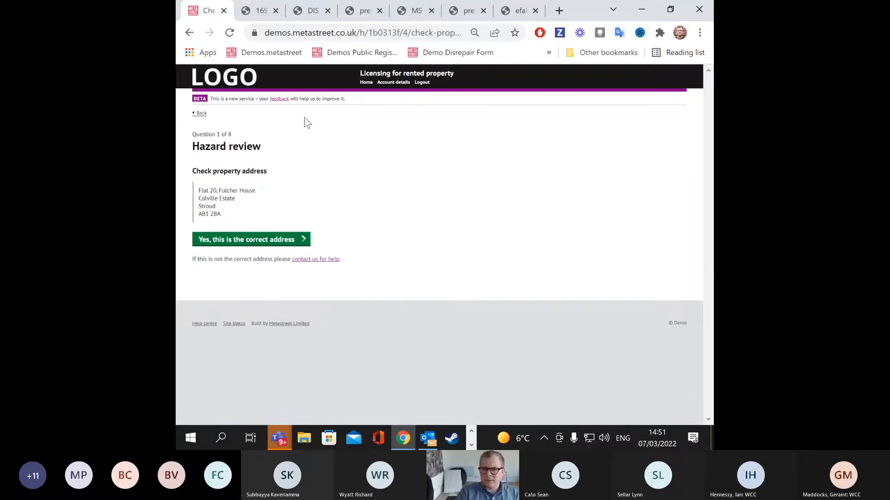
# Step: Confirm the property address and accept the contact details
pyautogui.click(271, 245)
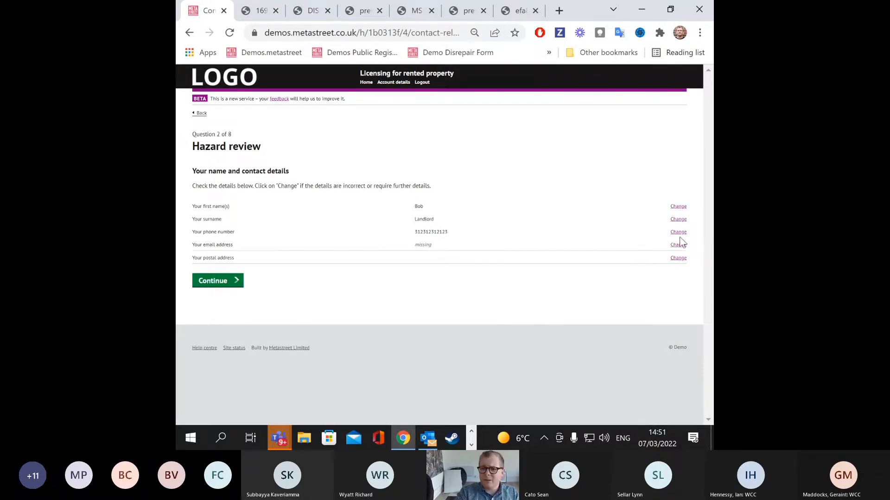
pyautogui.click(231, 280)
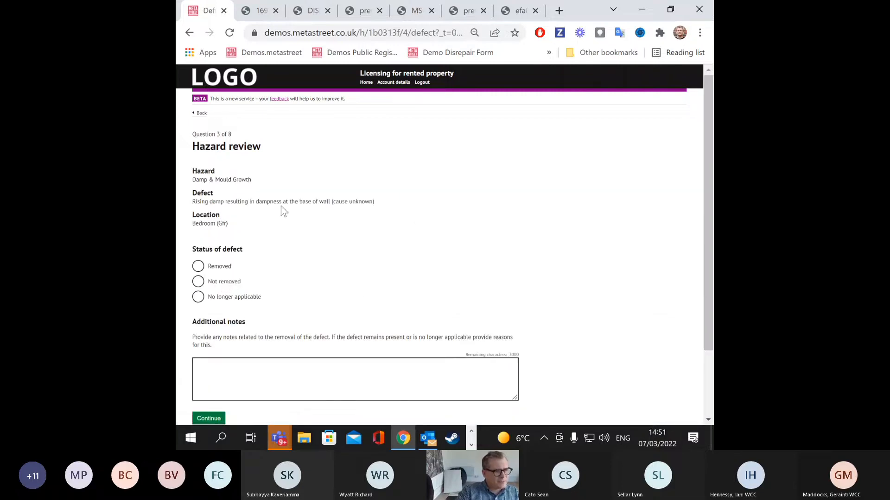
pyautogui.scroll(-2, 224, 151)
pyautogui.scroll(2, 221, 144)
# Step: Review the Damp & Mould Growth defect in Bedroom (Gfr) and mark it removed
pyautogui.moveTo(196, 180); pyautogui.dragTo(269, 182)
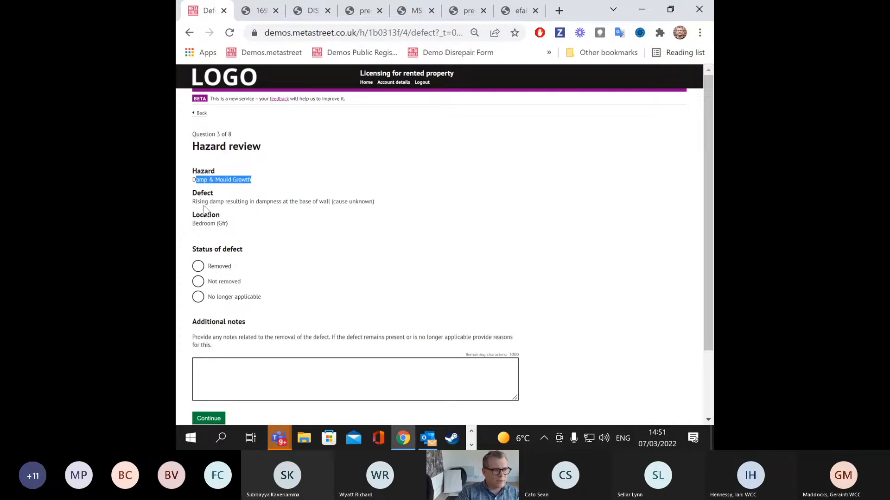
pyautogui.moveTo(195, 202); pyautogui.dragTo(381, 204)
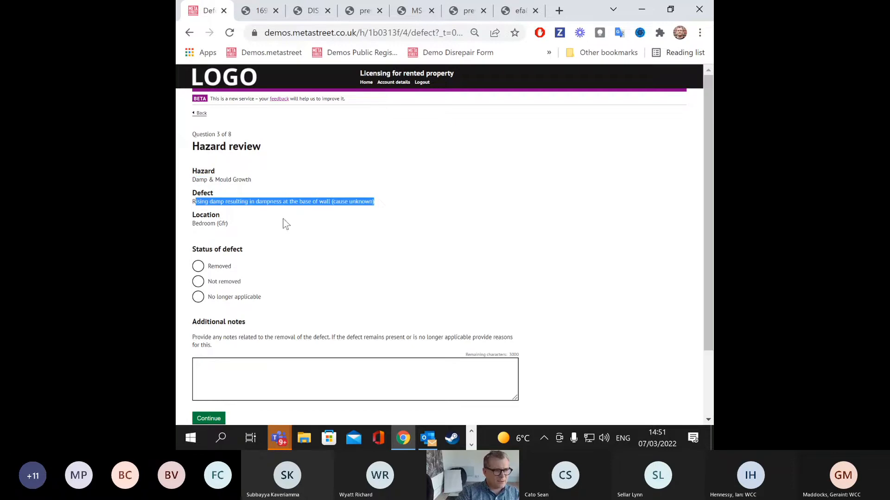
pyautogui.moveTo(192, 223); pyautogui.dragTo(229, 224)
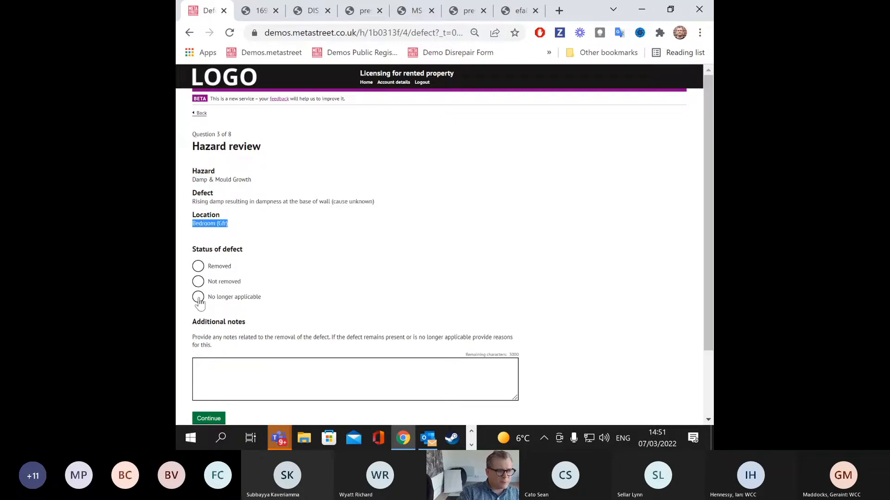
pyautogui.scroll(-1, 199, 299)
pyautogui.click(198, 203)
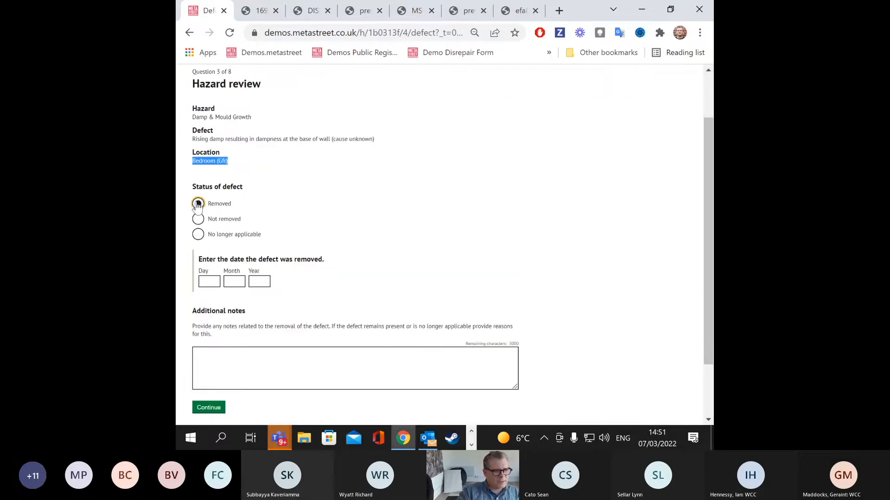
# Step: Give the first defect a removal date of 07/03/2022 and a note, then submit
pyautogui.click(216, 282)
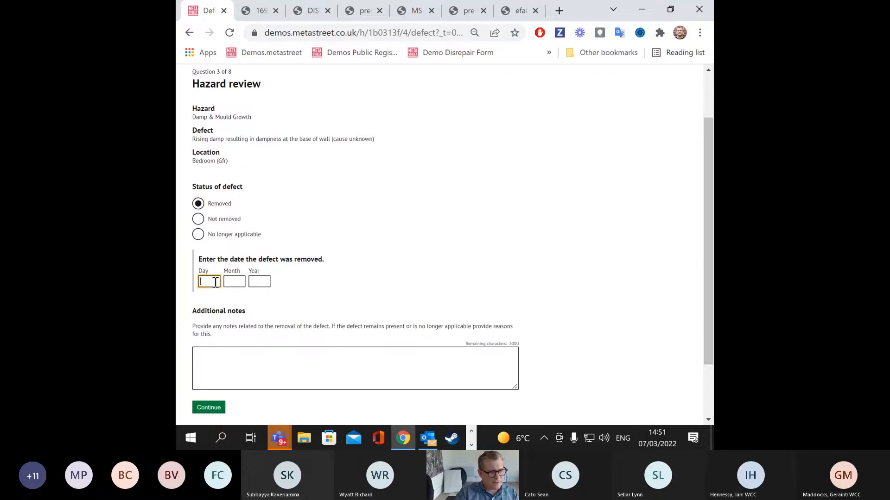
pyautogui.write('07')
pyautogui.click(234, 281)
pyautogui.write('03')
pyautogui.click(255, 282)
pyautogui.write('2022')
pyautogui.click(245, 360)
pyautogui.write('asrgsardrgsdrfgsdfgsdf')
pyautogui.write('gsdfgsdfgsdfsd')
pyautogui.click(220, 409)
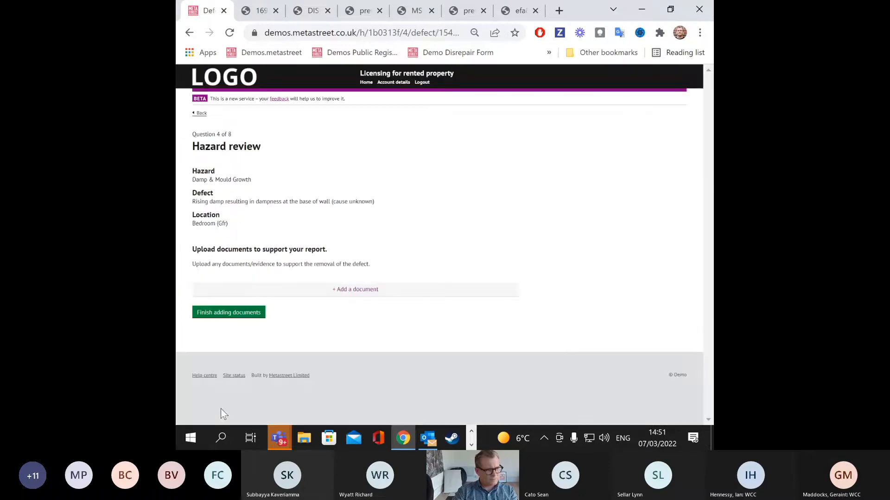
# Step: Upload the HAZARD damp and mould.jpg photo as evidence for the first defect
pyautogui.click(338, 289)
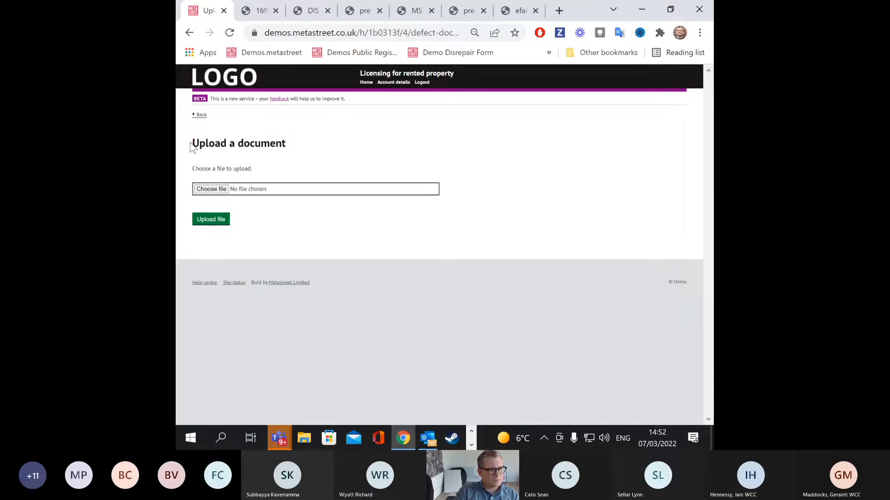
pyautogui.click(200, 115)
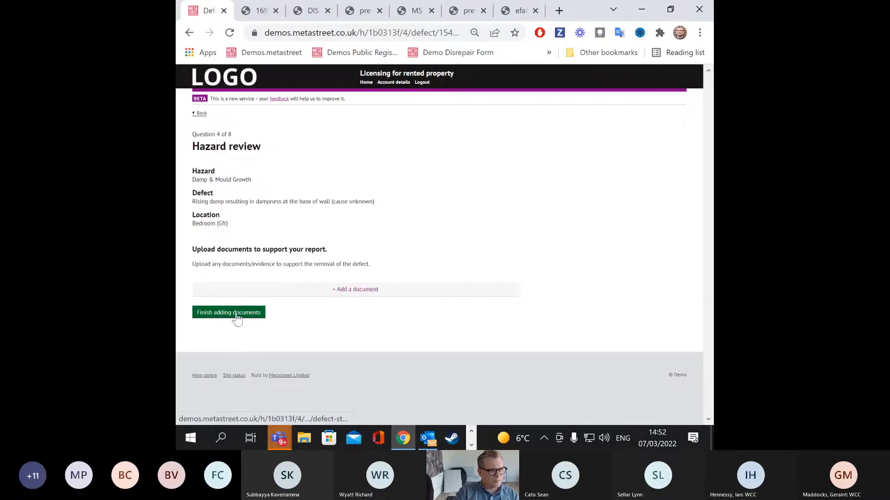
pyautogui.click(257, 291)
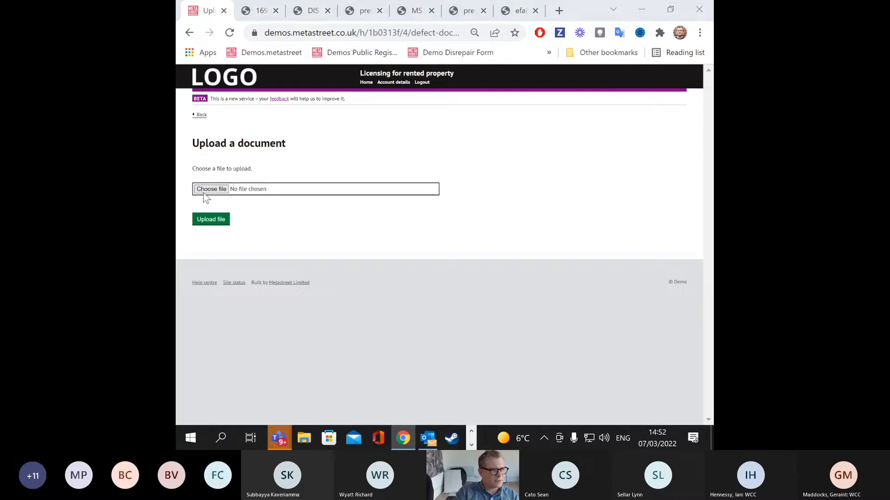
pyautogui.click(210, 189)
pyautogui.doubleClick(402, 190)
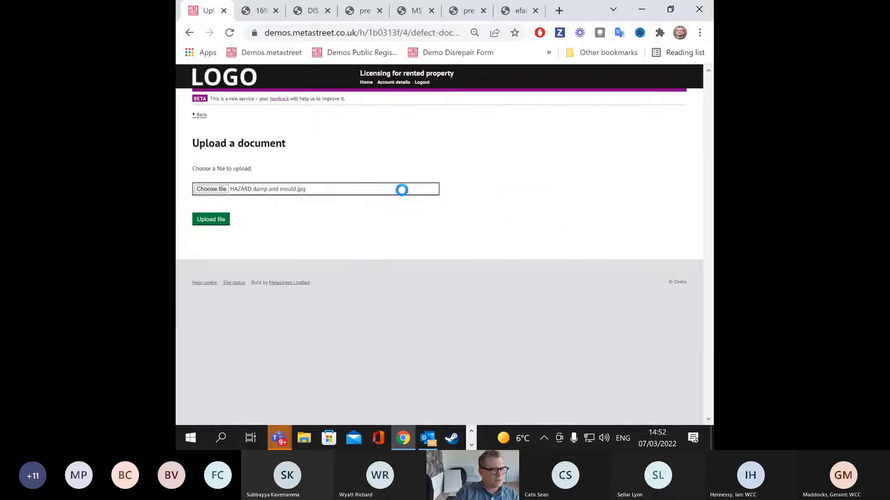
pyautogui.click(206, 222)
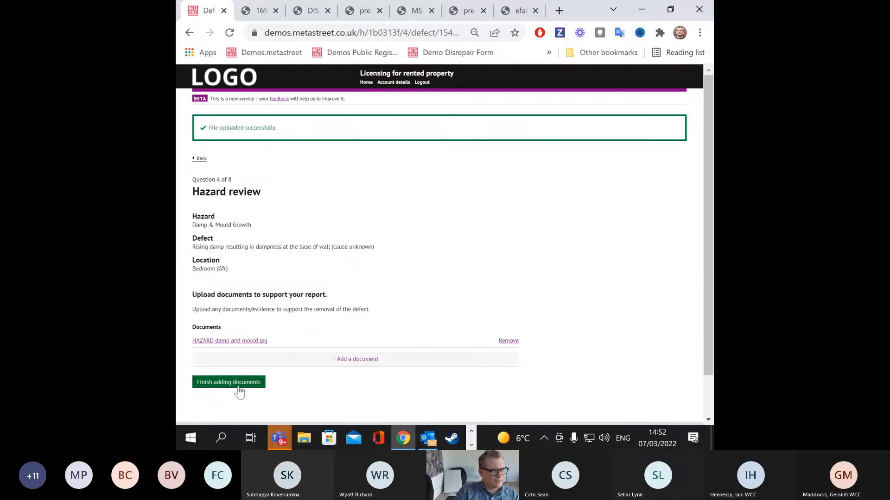
pyautogui.click(240, 392)
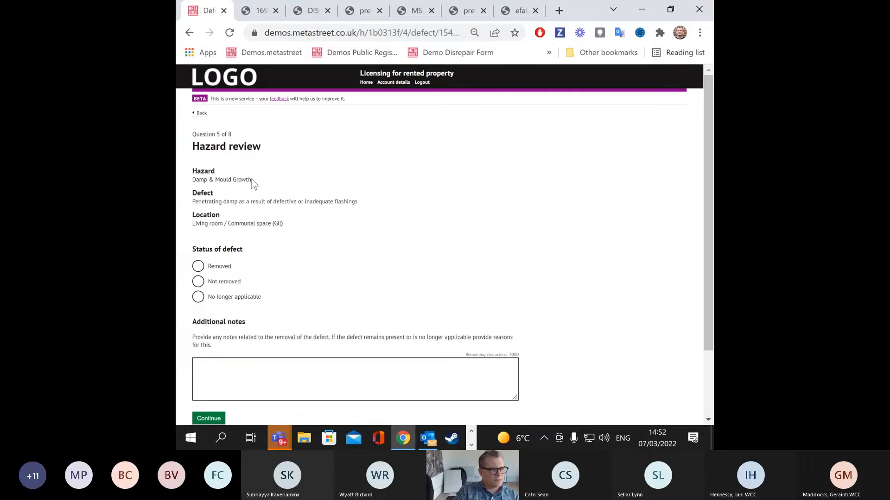
# Step: Mark the second defect as removed
pyautogui.moveTo(257, 180); pyautogui.dragTo(196, 179)
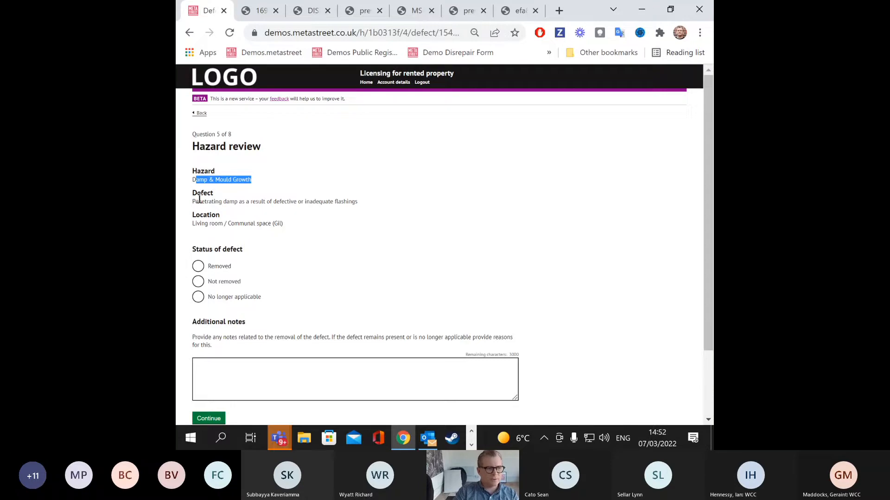
pyautogui.moveTo(199, 249); pyautogui.dragTo(198, 264)
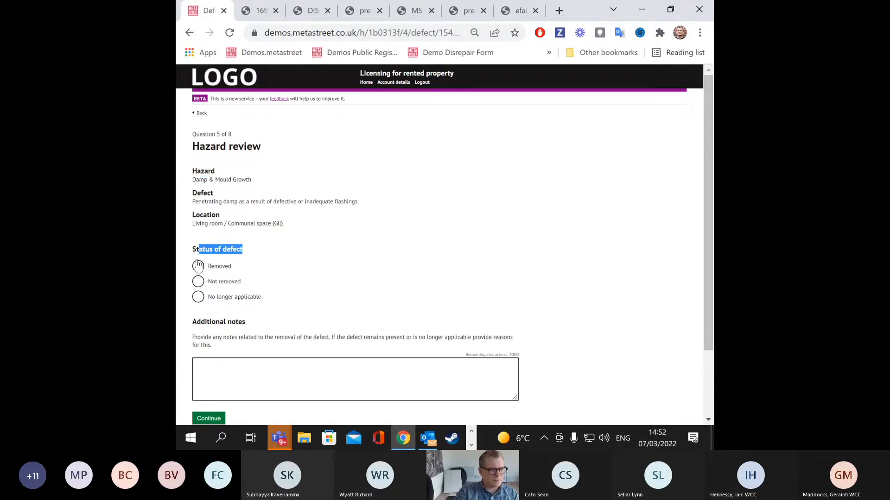
pyautogui.click(198, 266)
pyautogui.scroll(-1, 208, 273)
# Step: Give the second defect a removal date of 07/03/2022 and a note, skipping uploads
pyautogui.click(217, 281)
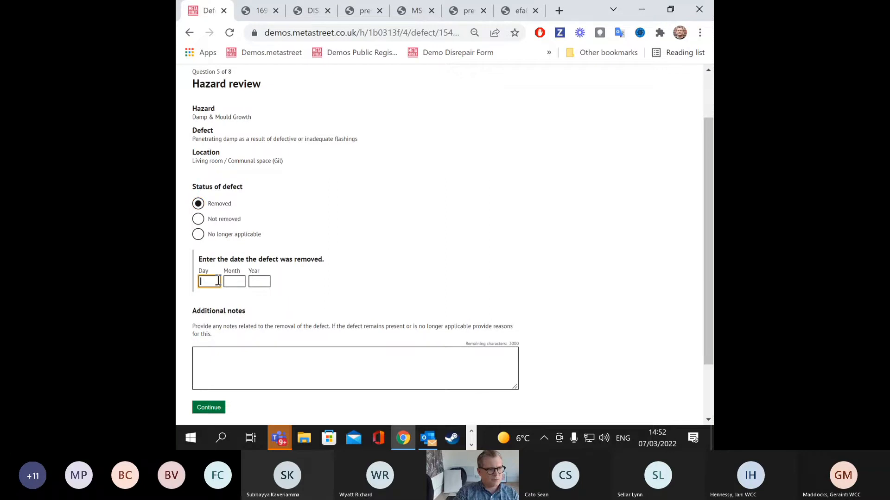
pyautogui.write('07')
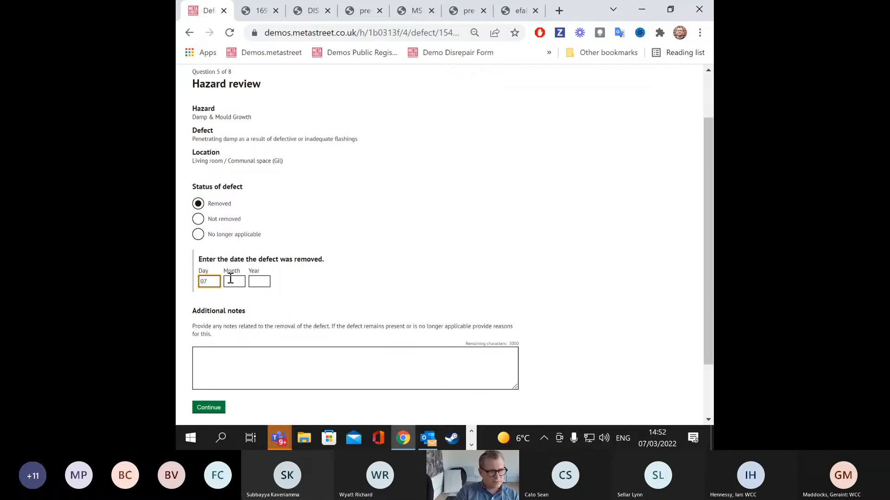
pyautogui.click(230, 281)
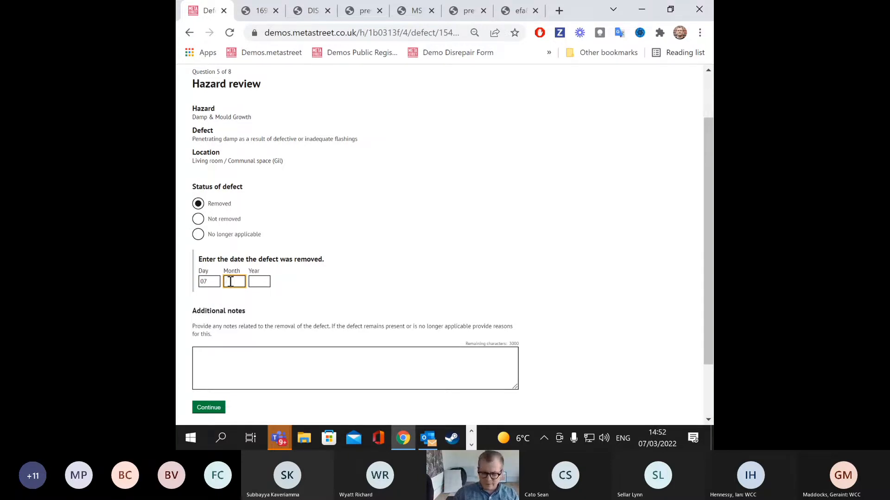
pyautogui.write('03')
pyautogui.click(261, 285)
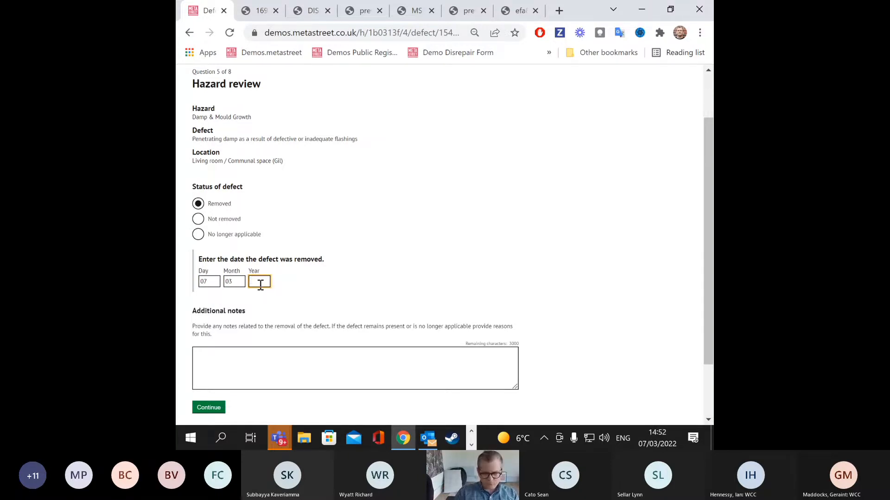
pyautogui.write('2022')
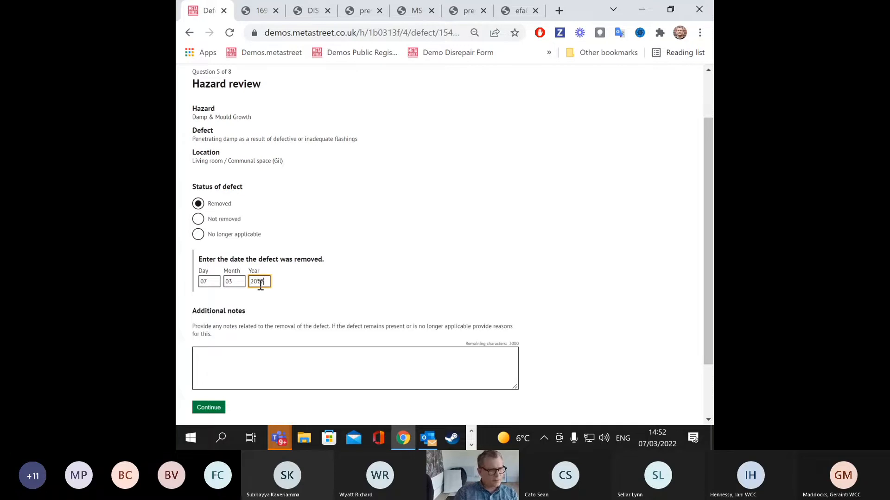
pyautogui.click(254, 362)
pyautogui.write('ewrvwe')
pyautogui.write('werwer')
pyautogui.click(217, 408)
pyautogui.click(244, 313)
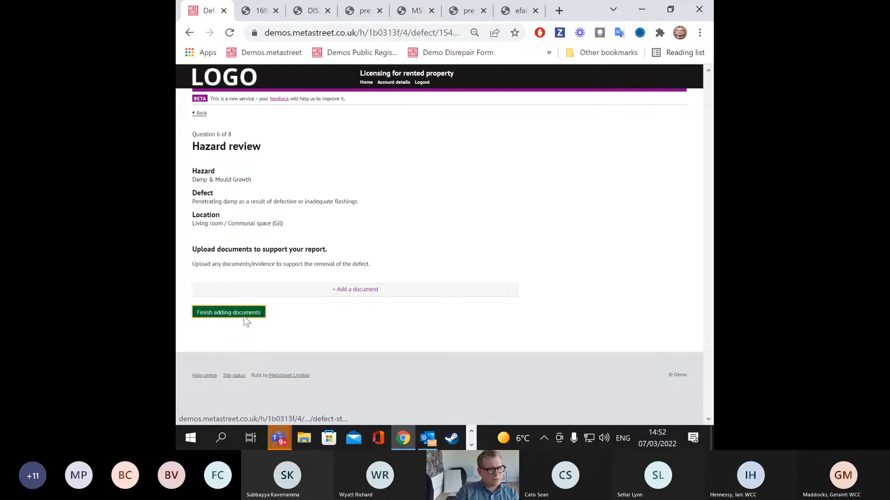
# Step: Record the Electrical Hazards consumer unit as removed on 07/03/2022 with a note, skipping uploads
pyautogui.scroll(-2, 294, 217)
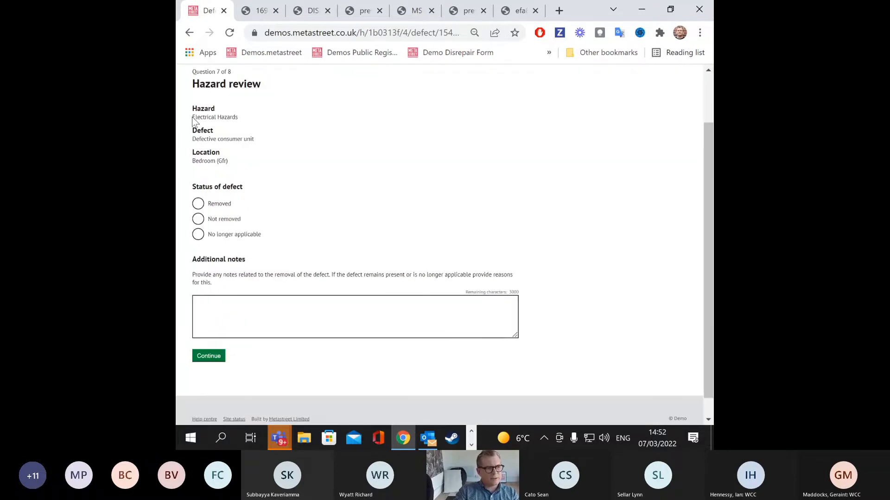
pyautogui.moveTo(193, 117); pyautogui.dragTo(246, 122)
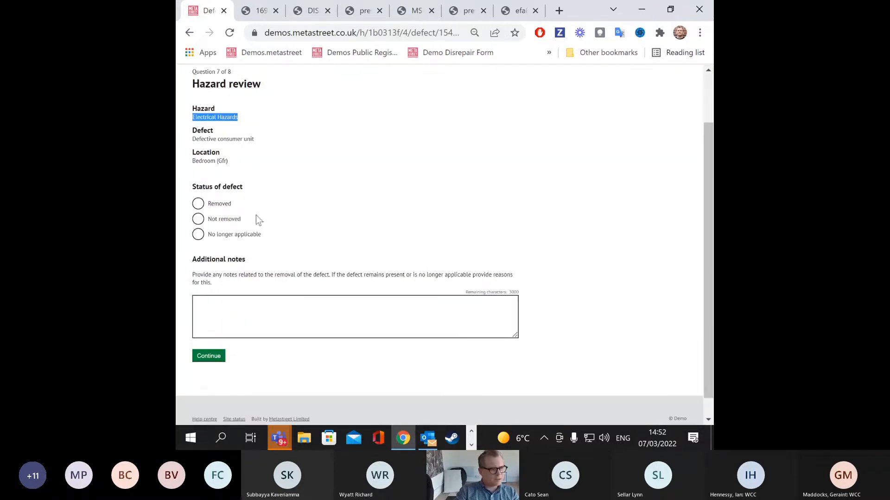
pyautogui.click(198, 204)
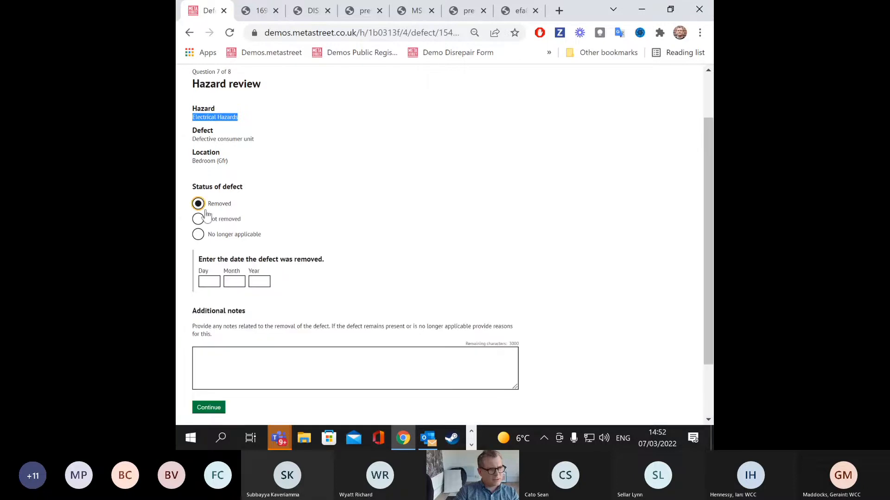
pyautogui.click(209, 282)
pyautogui.write('07')
pyautogui.click(228, 283)
pyautogui.write('03')
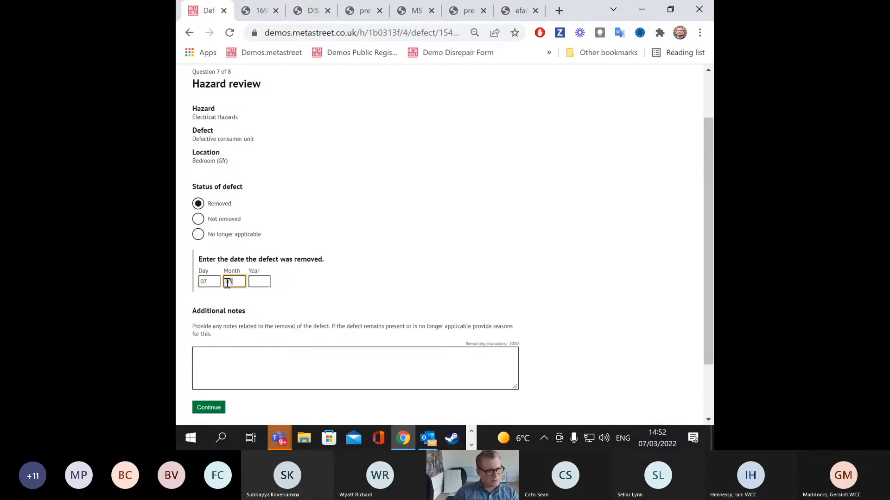
pyautogui.click(263, 283)
pyautogui.write('2022')
pyautogui.click(275, 360)
pyautogui.write('erwgervwervwervwervwesrvwerv')
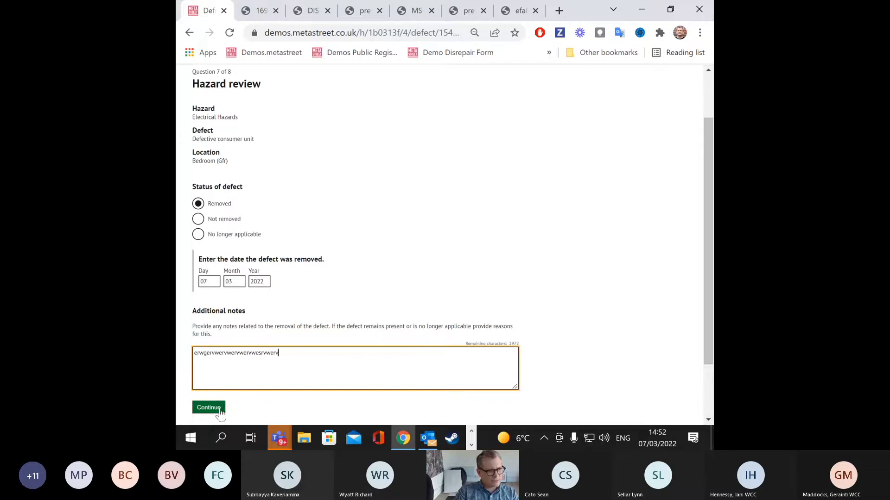
pyautogui.click(208, 408)
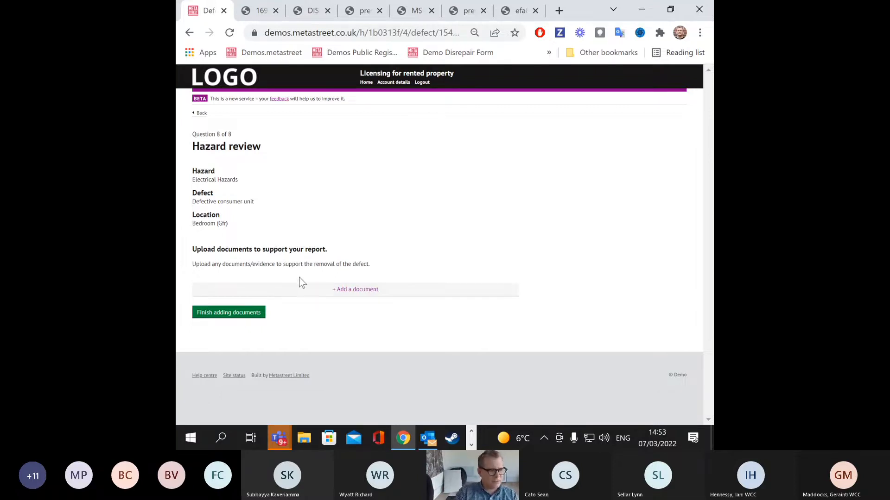
pyautogui.click(261, 314)
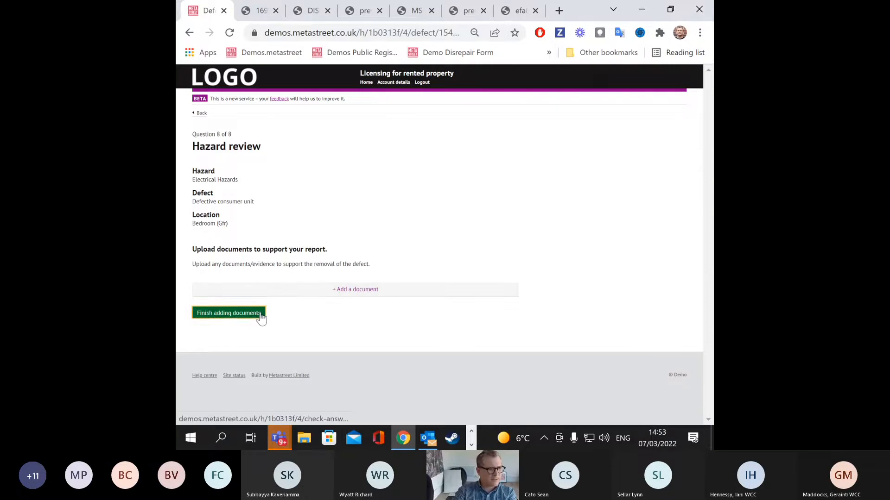
# Step: Scroll through the answers for all three defects and continue to the declaration
pyautogui.scroll(-1, 286, 310)
pyautogui.scroll(-3, 287, 310)
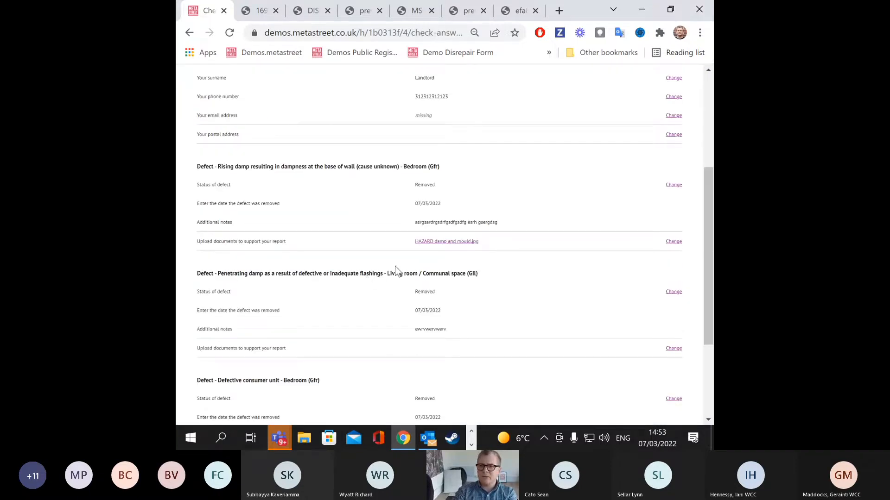
pyautogui.scroll(-5, 421, 249)
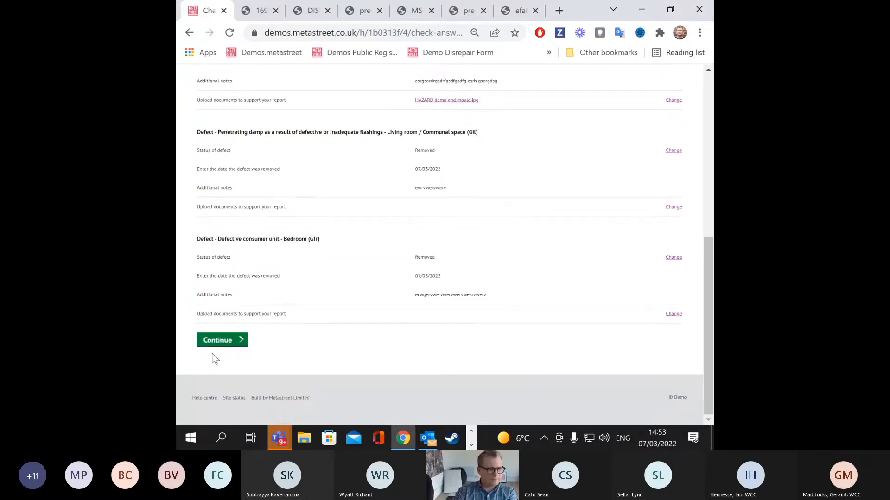
pyautogui.click(221, 343)
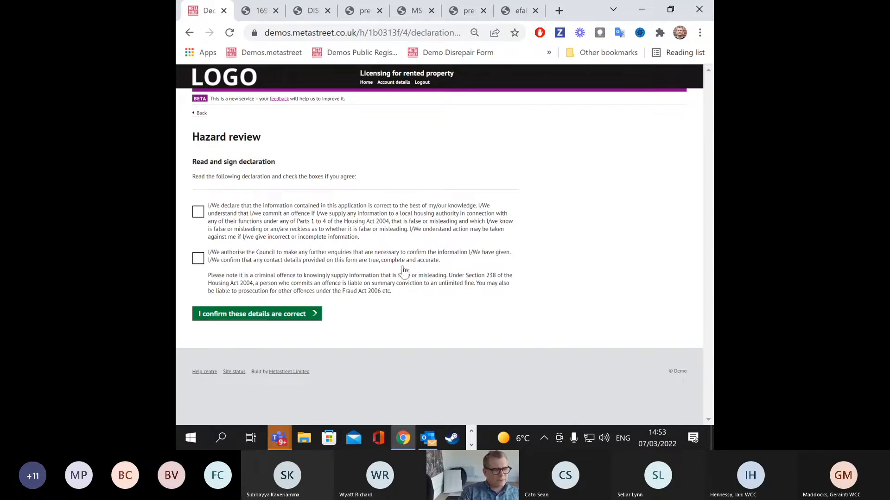
# Step: Tick both declaration statements, submit the hazard review, and return to the admin home
pyautogui.click(198, 212)
pyautogui.click(198, 260)
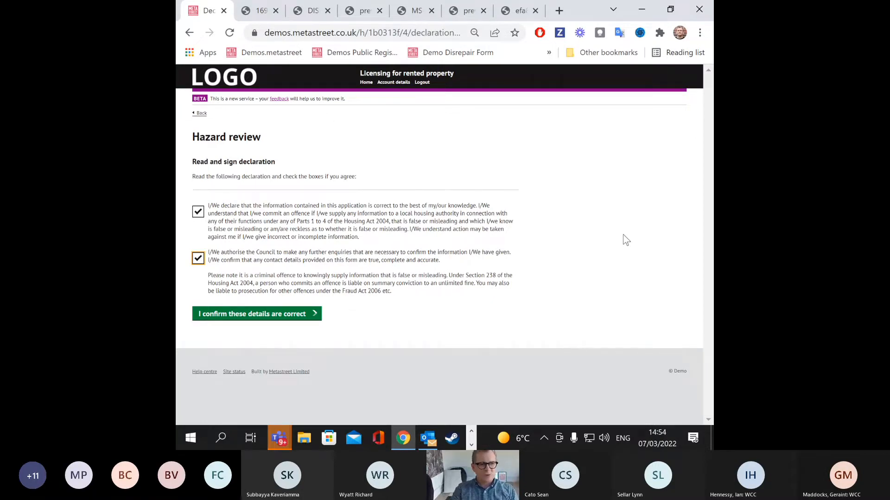
pyautogui.click(273, 315)
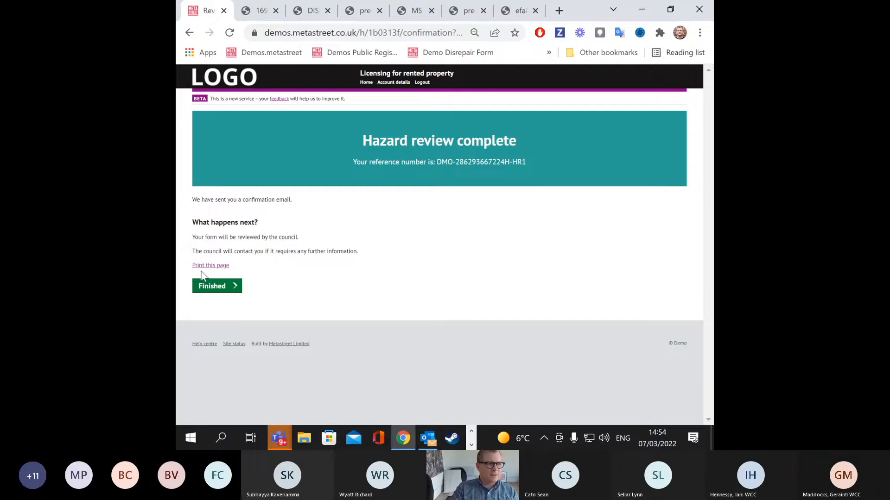
pyautogui.click(277, 53)
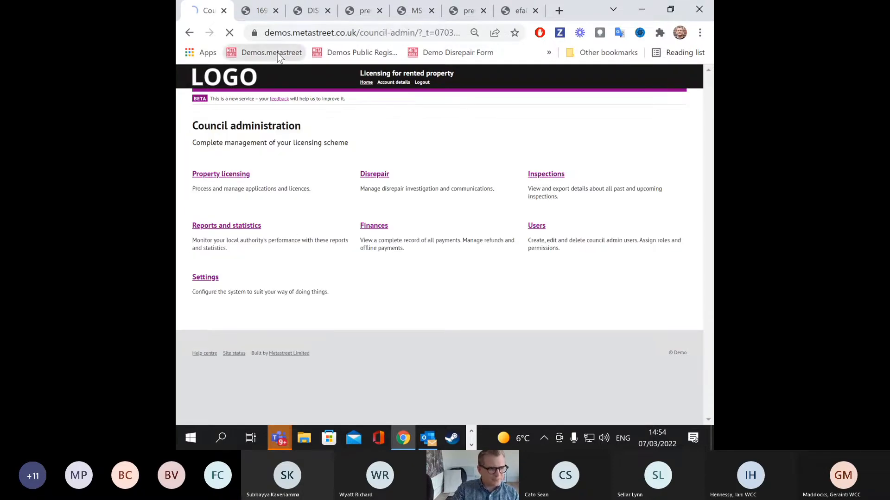
pyautogui.click(374, 175)
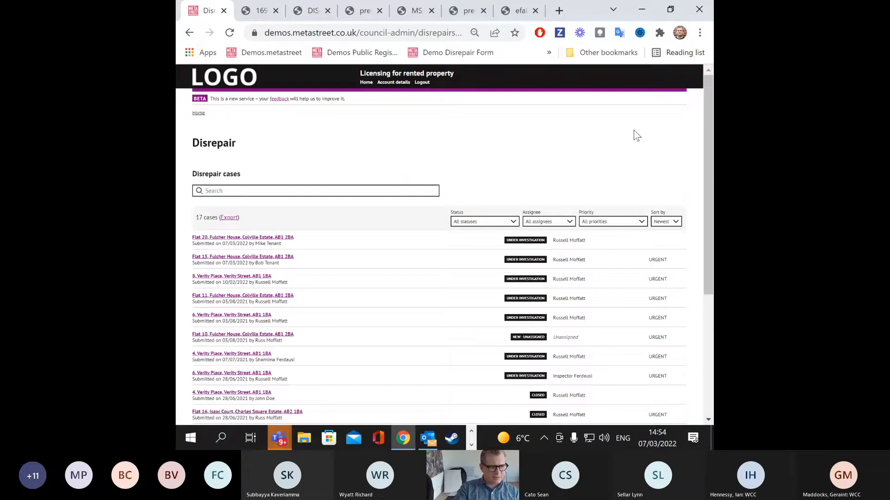
pyautogui.scroll(-2, 598, 144)
pyautogui.click(256, 176)
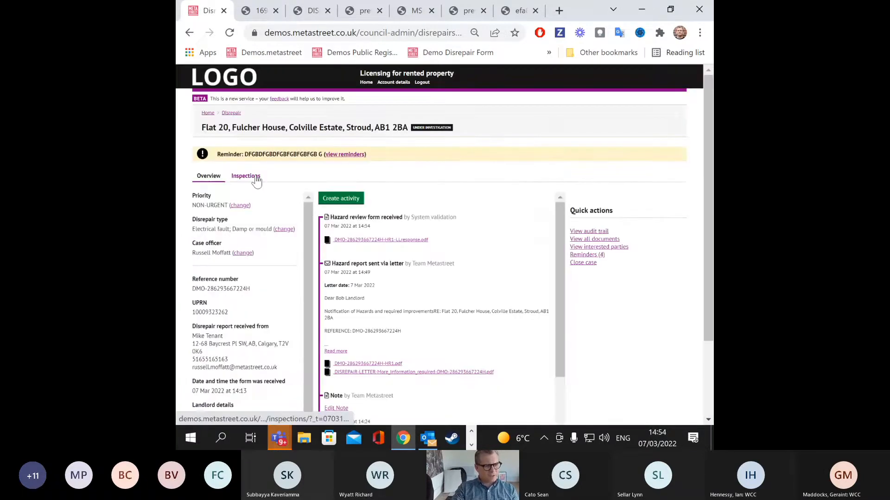
pyautogui.scroll(-2, 468, 153)
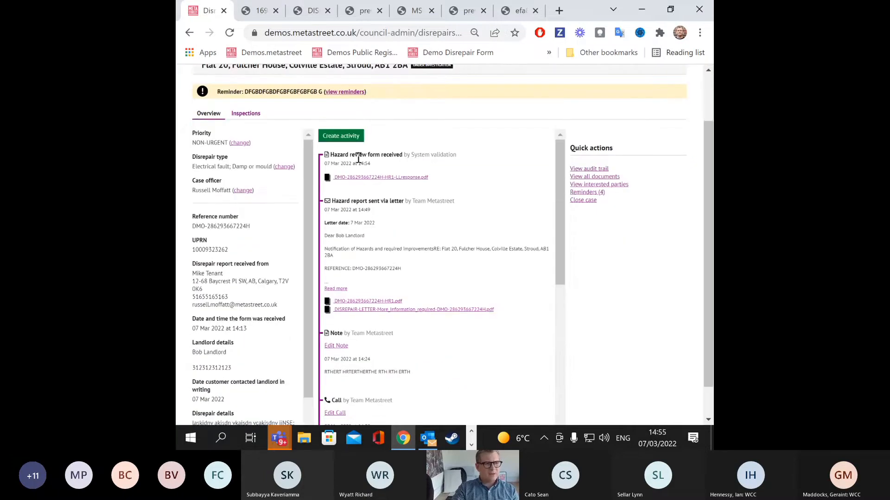
pyautogui.moveTo(330, 155); pyautogui.dragTo(462, 156)
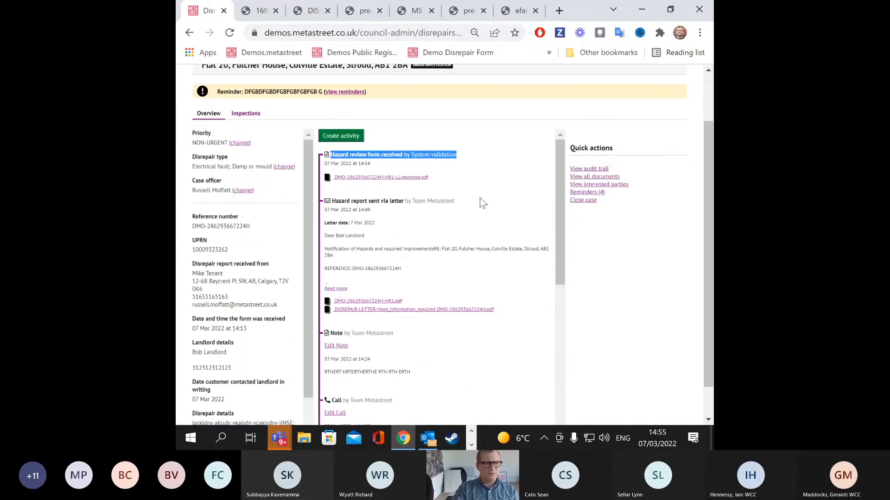
pyautogui.moveTo(409, 154); pyautogui.dragTo(454, 151)
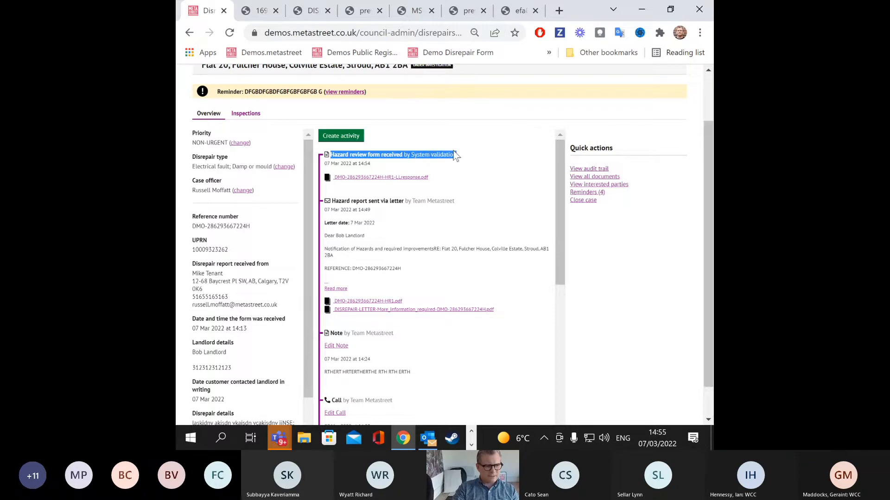
pyautogui.click(412, 178)
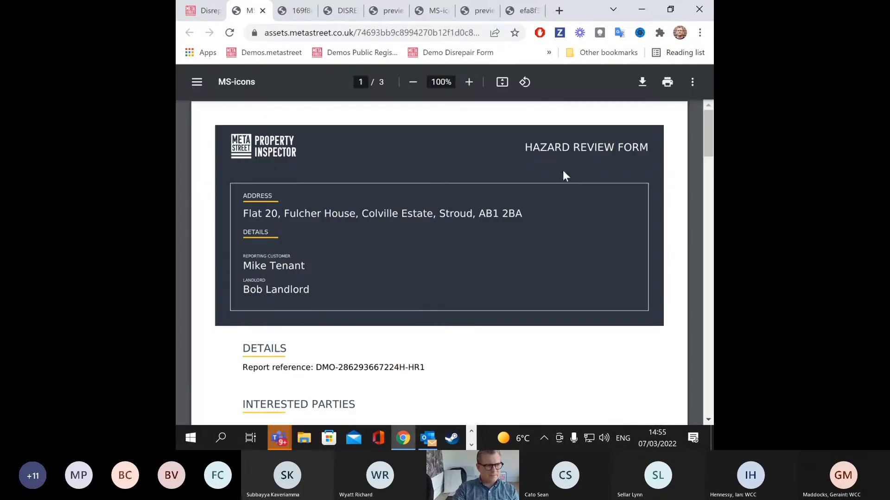
pyautogui.scroll(-20, 454, 199)
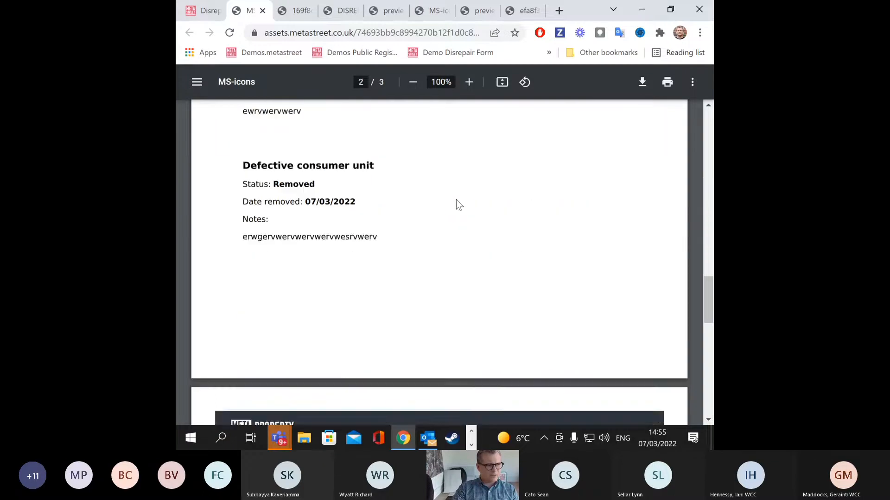
pyautogui.scroll(20, 460, 201)
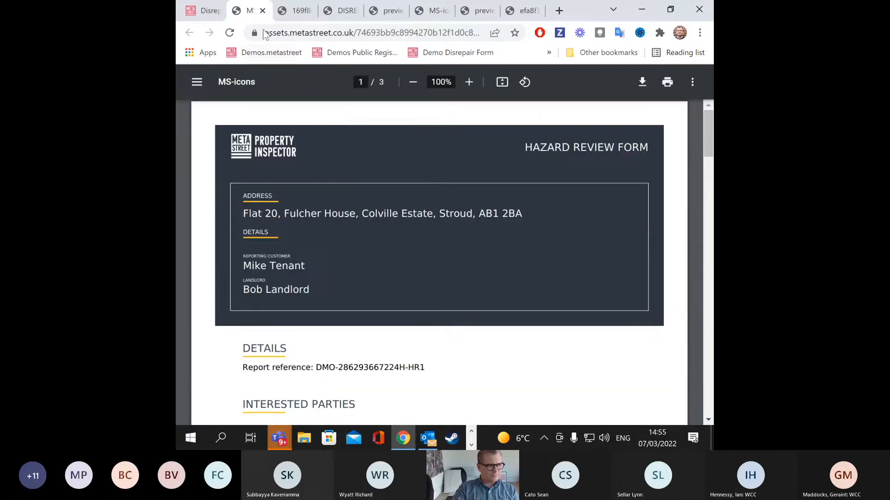
pyautogui.click(203, 14)
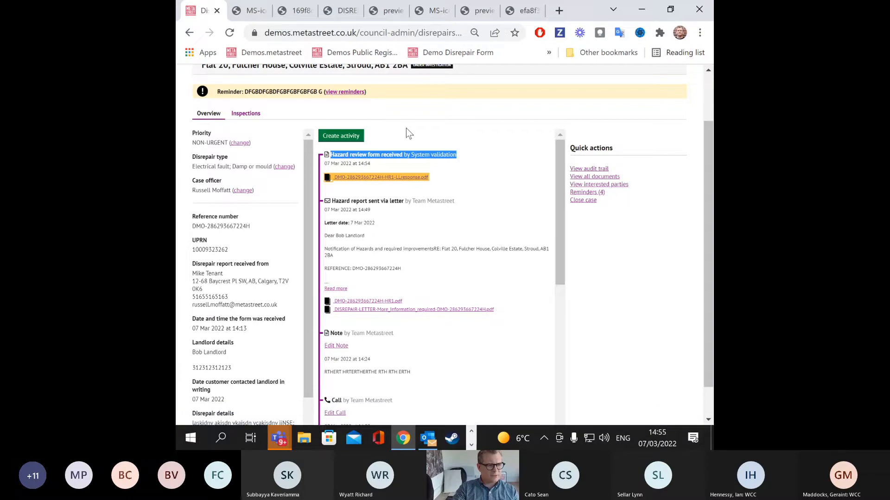
# Step: Expand and read the full text of the hazard letter on the timeline
pyautogui.click(337, 288)
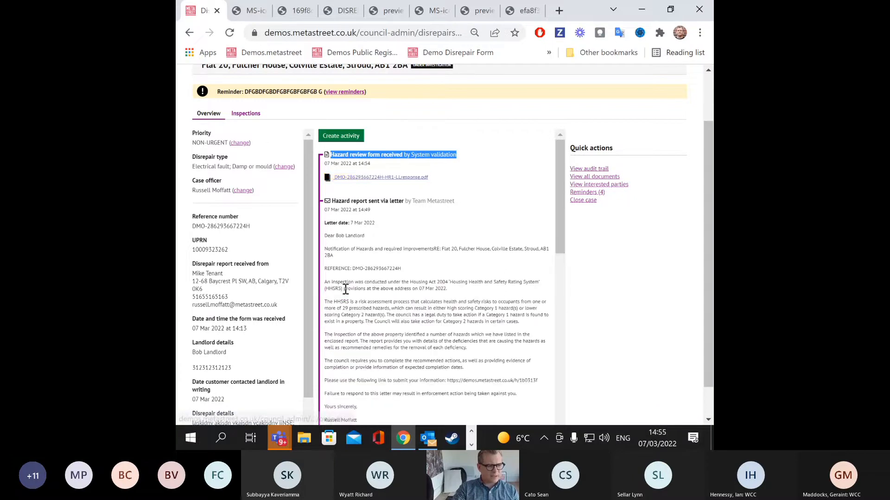
pyautogui.scroll(-5, 342, 287)
pyautogui.scroll(-5, 383, 235)
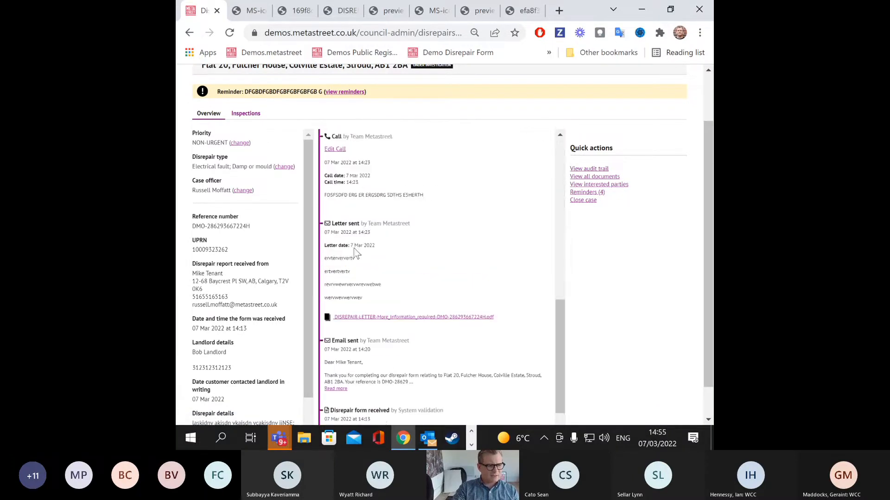
pyautogui.scroll(6, 385, 264)
pyautogui.scroll(10, 386, 270)
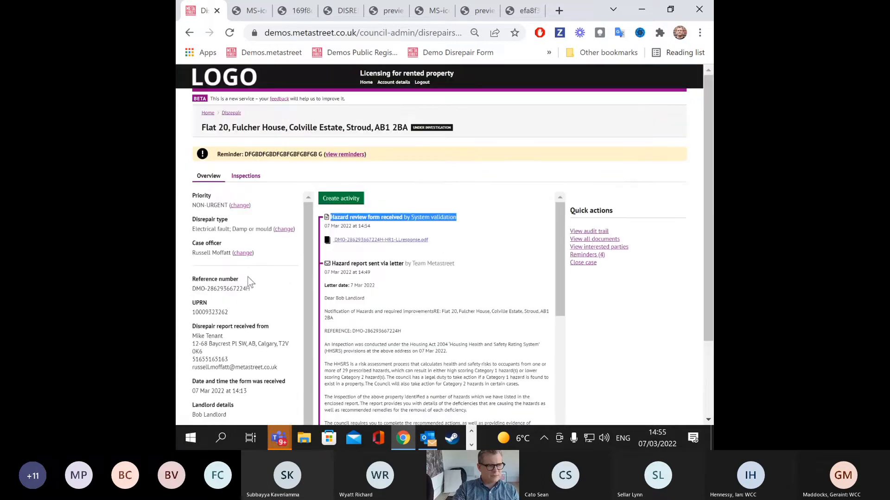
# Step: Start a new email activity for the case, then abandon it
pyautogui.click(332, 199)
pyautogui.click(198, 185)
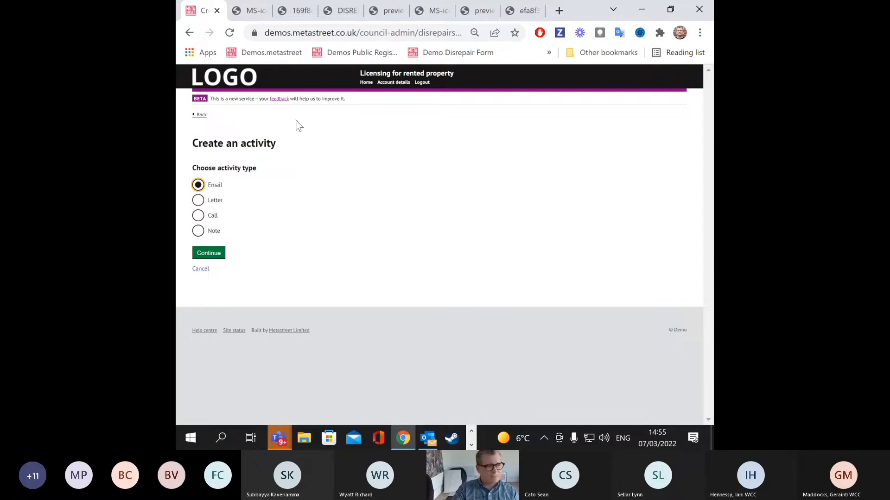
pyautogui.click(202, 116)
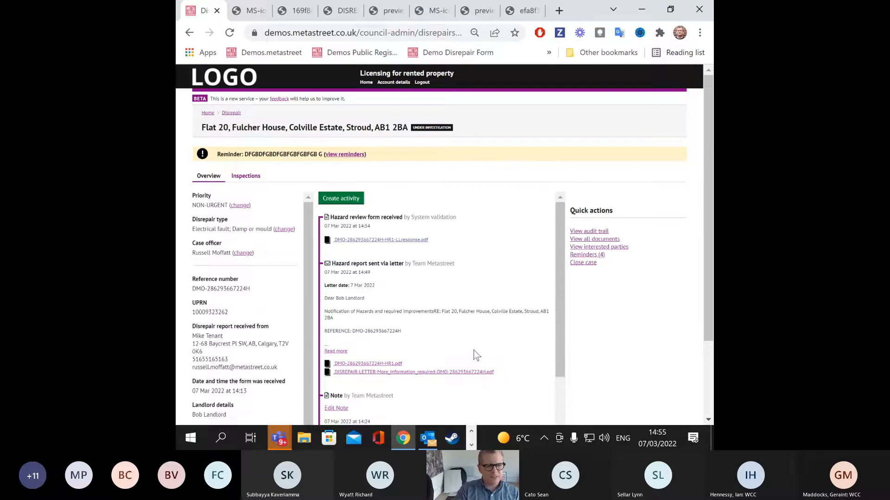
pyautogui.scroll(-2, 438, 230)
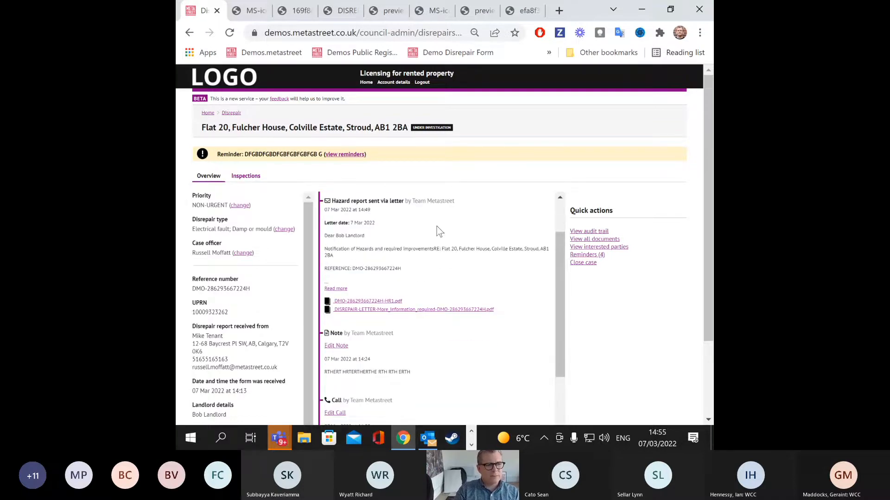
pyautogui.scroll(2, 437, 227)
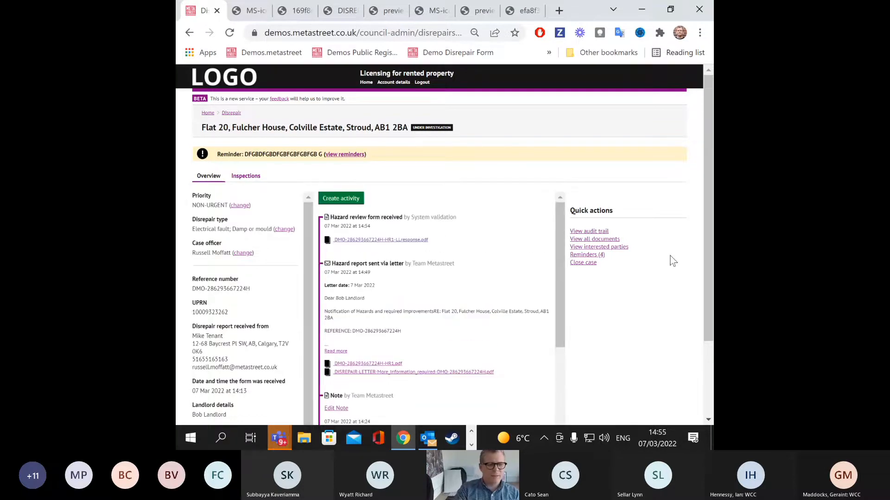
# Step: Mark two of the four upcoming reminders as complete, confirming each
pyautogui.click(587, 254)
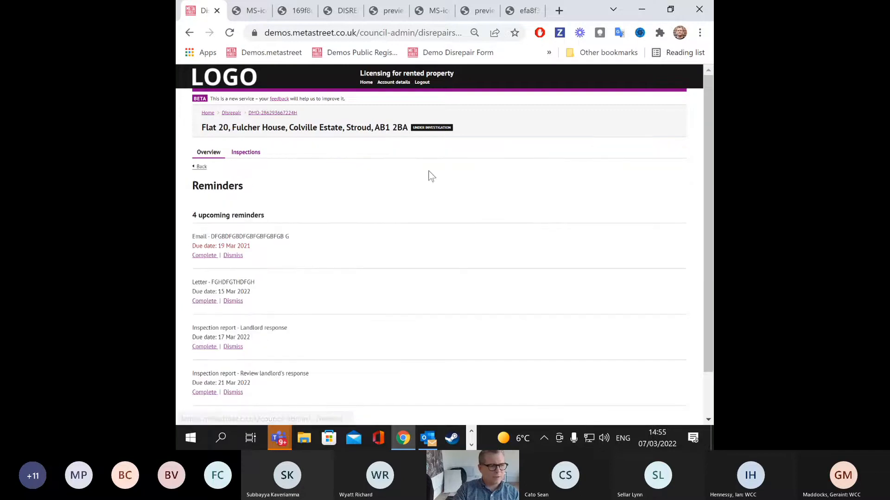
pyautogui.scroll(-1, 237, 260)
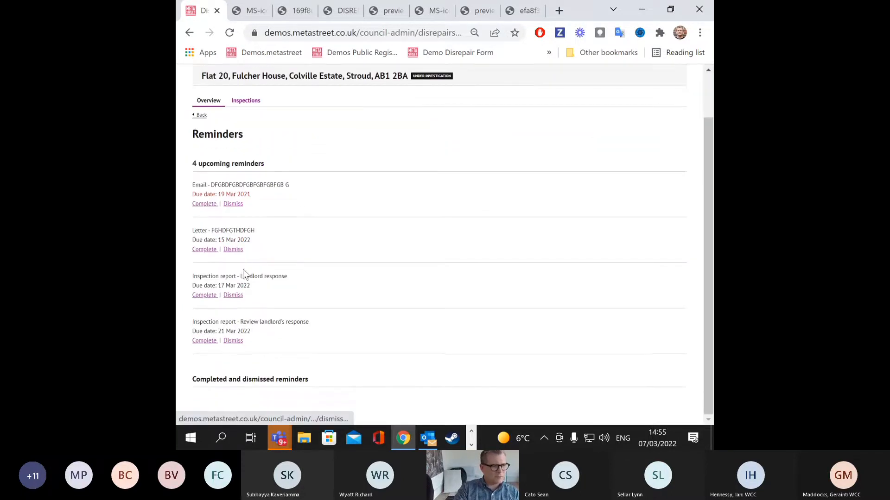
pyautogui.click(203, 344)
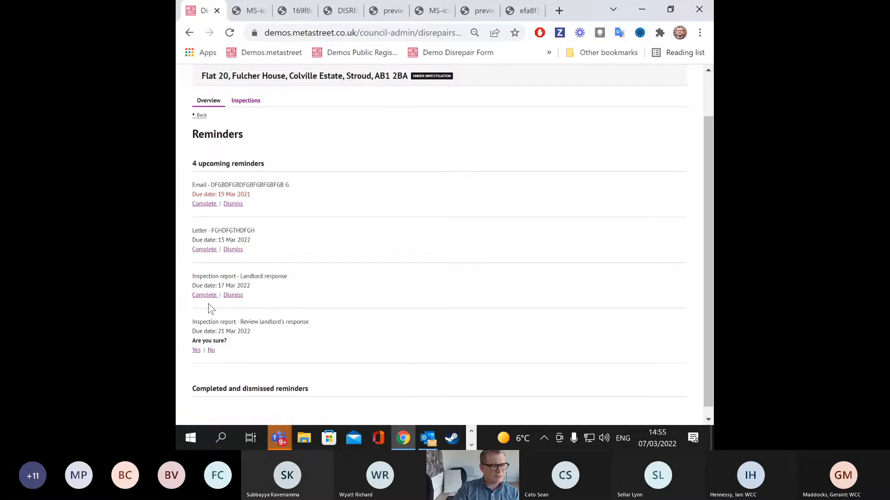
pyautogui.click(196, 350)
pyautogui.click(198, 295)
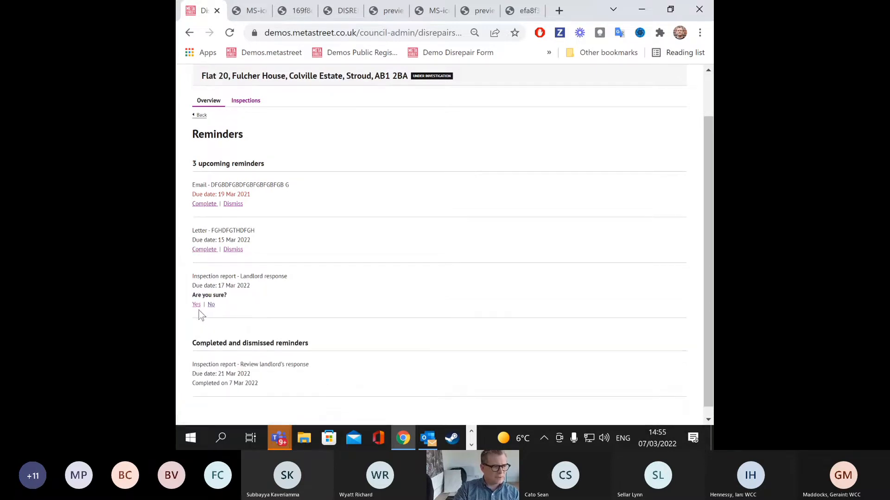
pyautogui.click(197, 305)
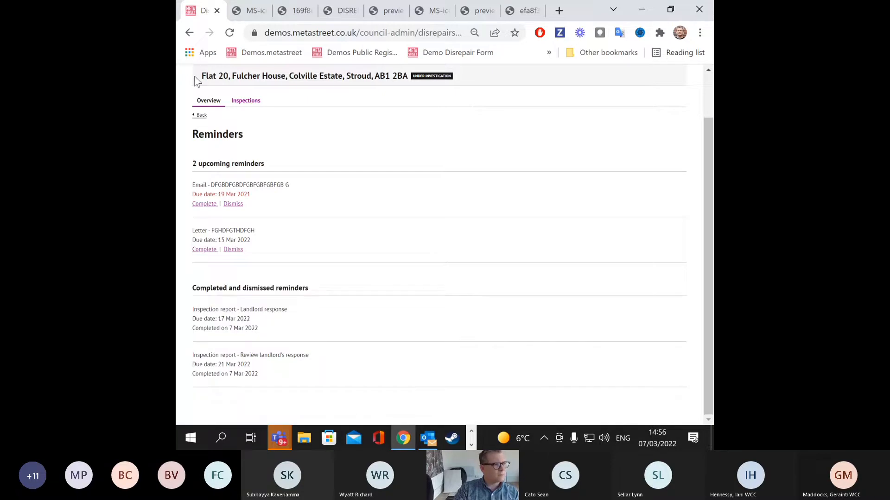
# Step: Return to the case and check its Inspections and Overview tabs
pyautogui.click(187, 35)
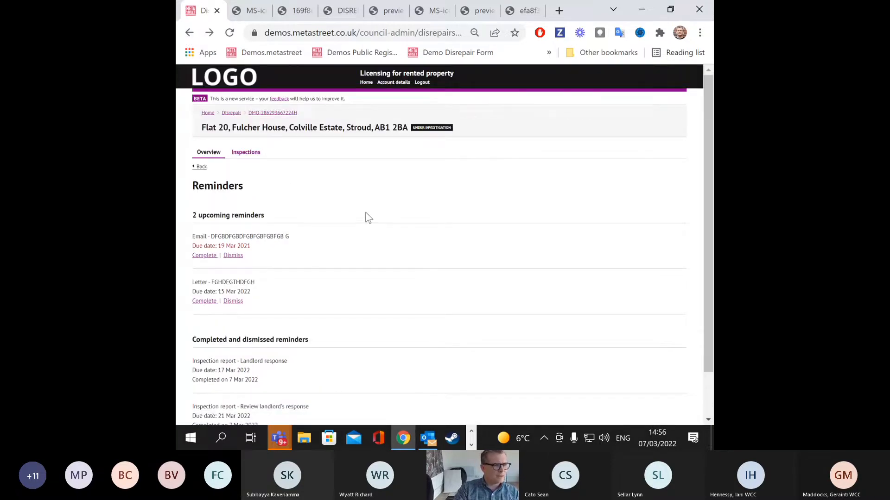
pyautogui.click(246, 153)
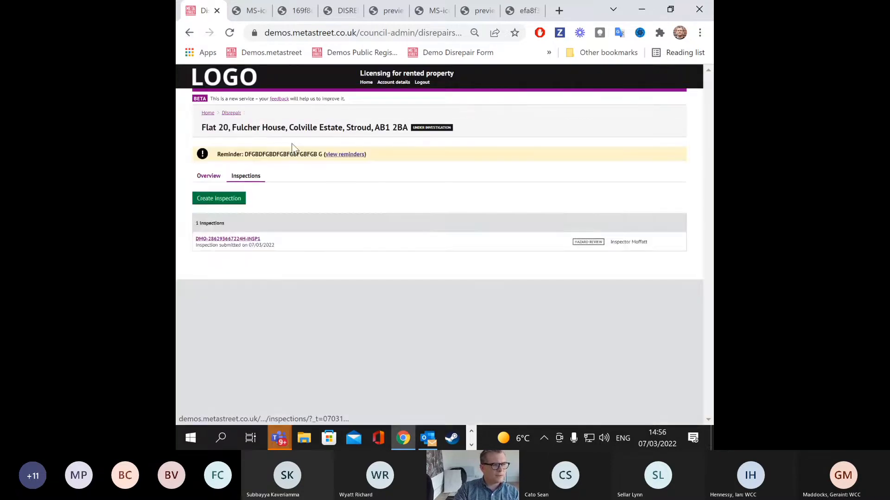
pyautogui.click(209, 176)
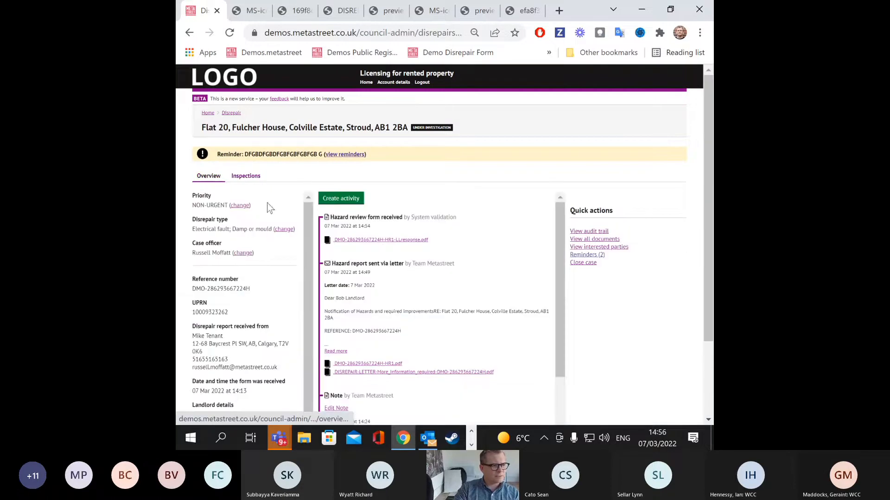
# Step: Close the Flat 20 case with Resolved as the reason and a closure note
pyautogui.click(584, 263)
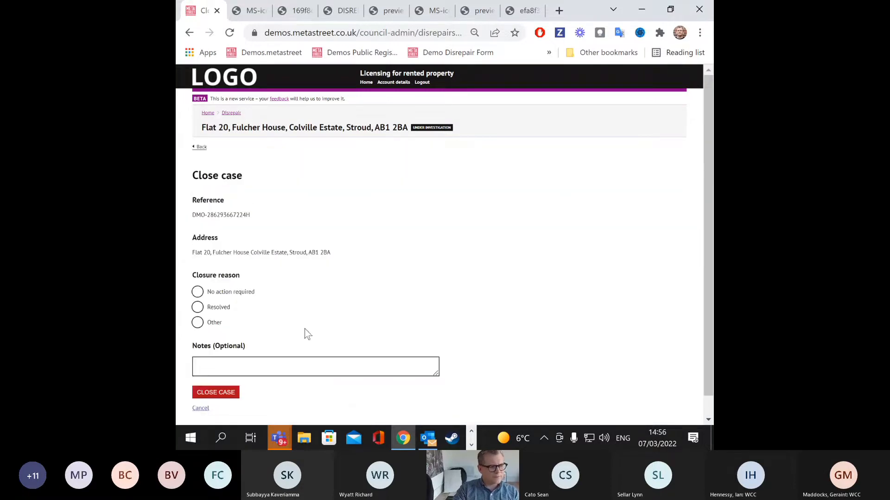
pyautogui.click(198, 307)
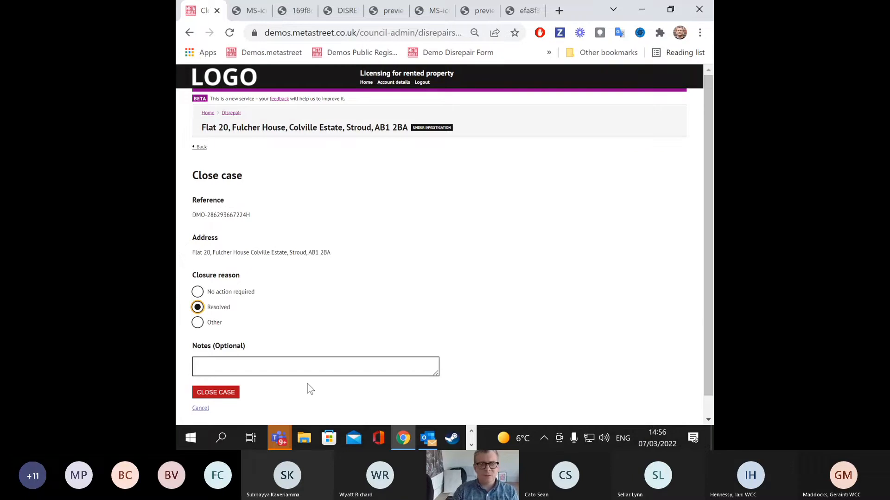
pyautogui.click(271, 367)
pyautogui.write('dbsdfb')
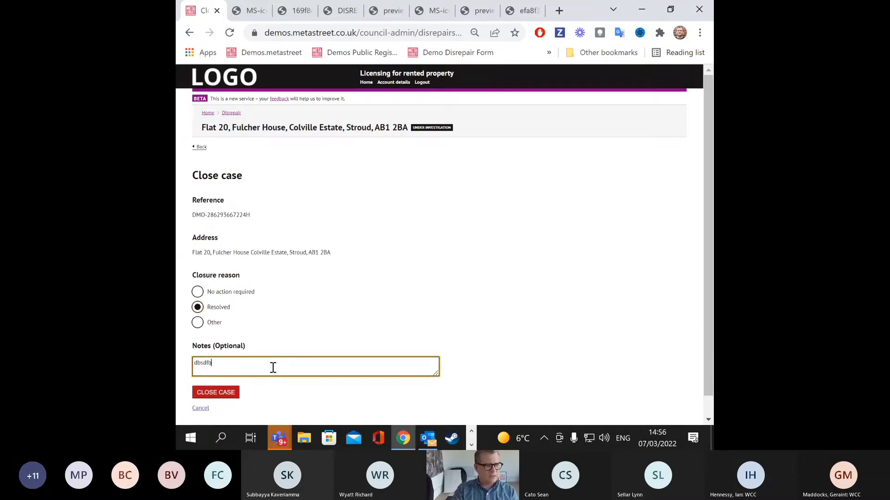
pyautogui.write('sdfbsdfbd')
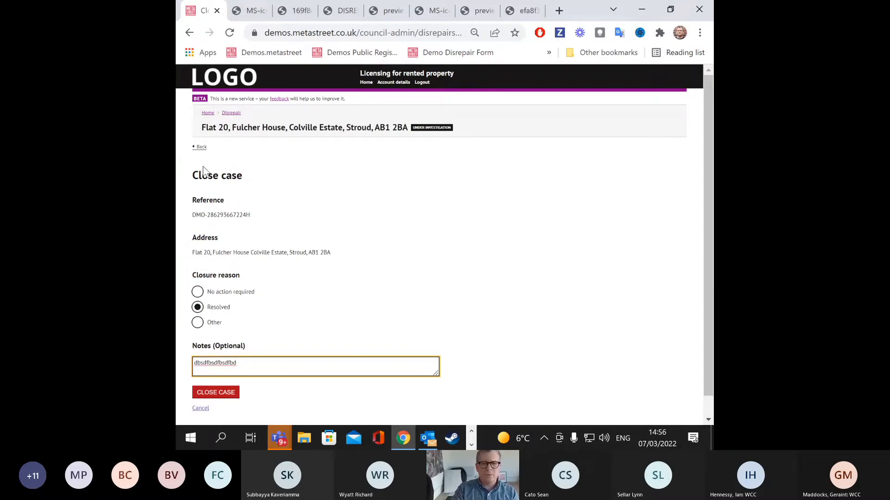
pyautogui.click(230, 392)
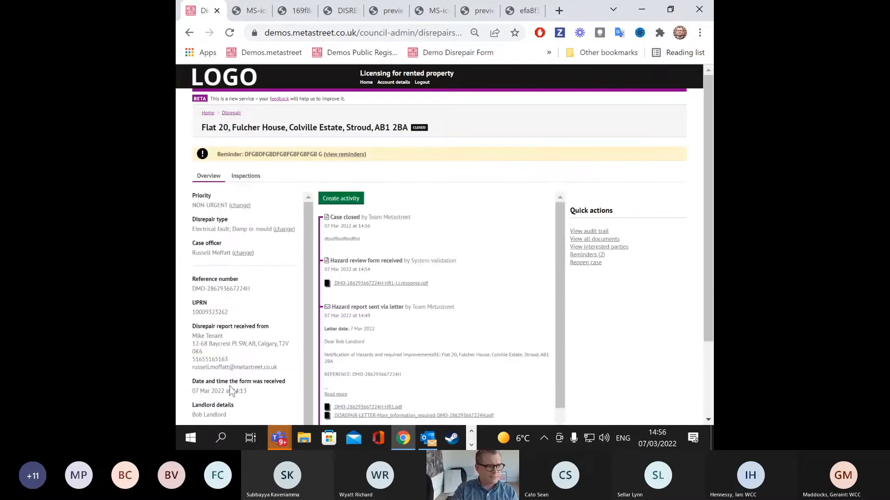
pyautogui.scroll(-1, 470, 245)
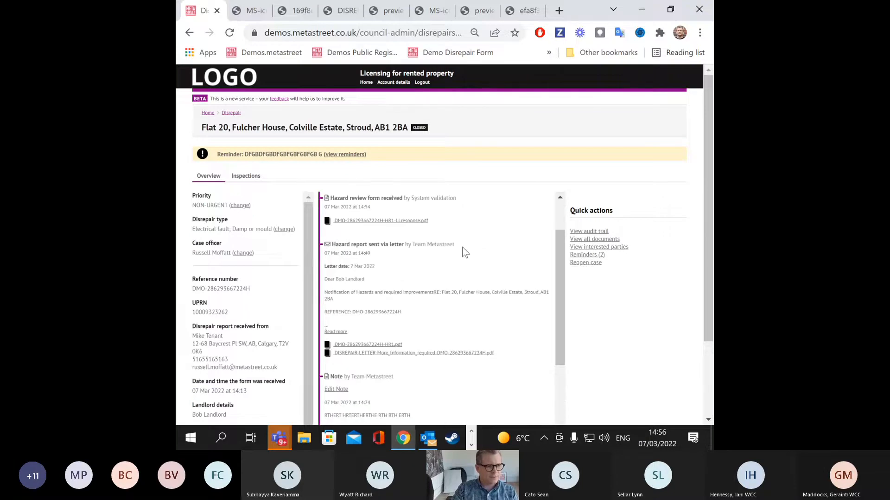
pyautogui.scroll(1, 464, 253)
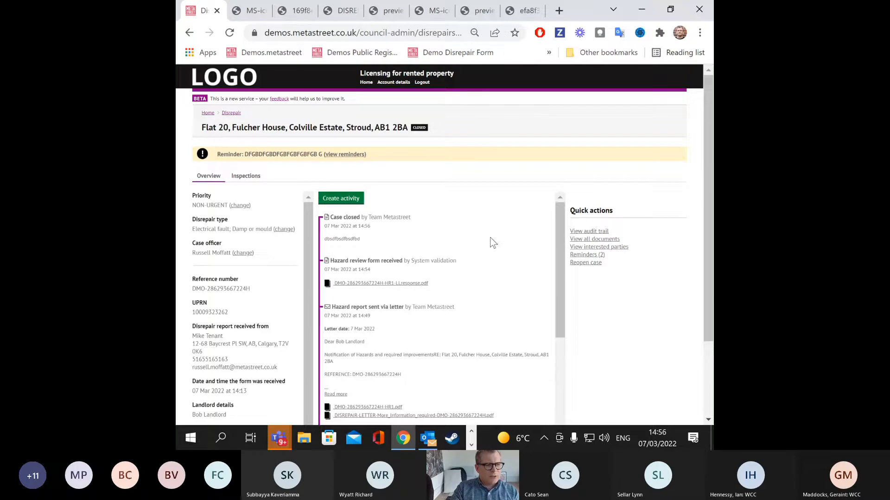
pyautogui.click(595, 262)
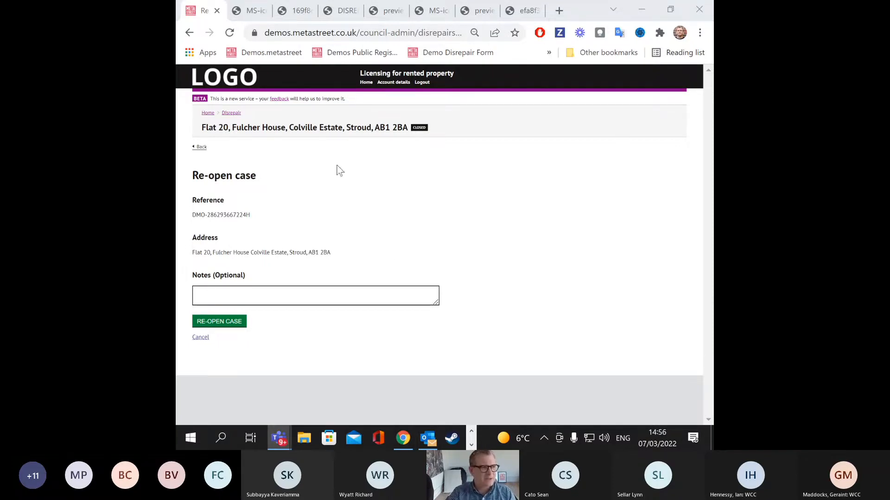
pyautogui.click(201, 147)
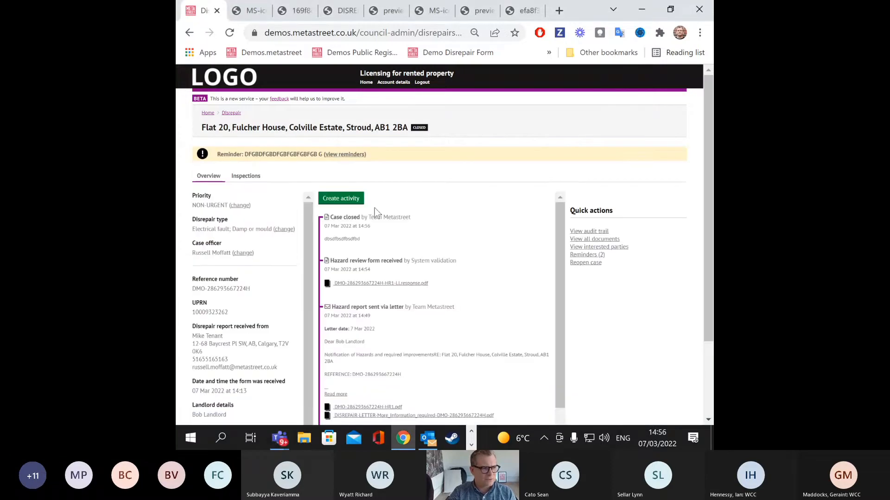
pyautogui.click(345, 155)
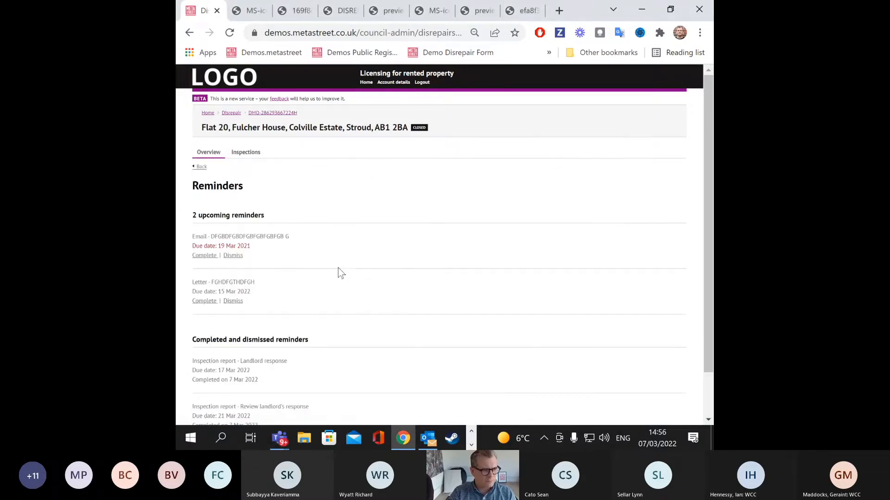
pyautogui.click(255, 155)
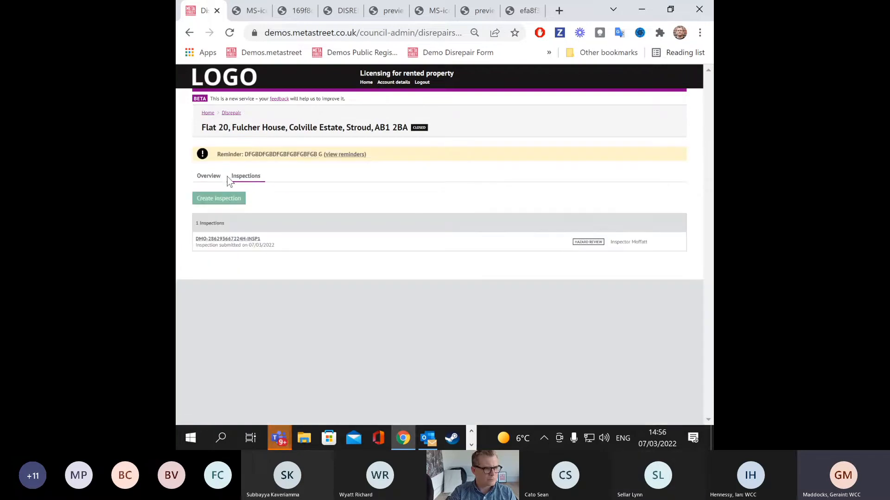
pyautogui.click(227, 239)
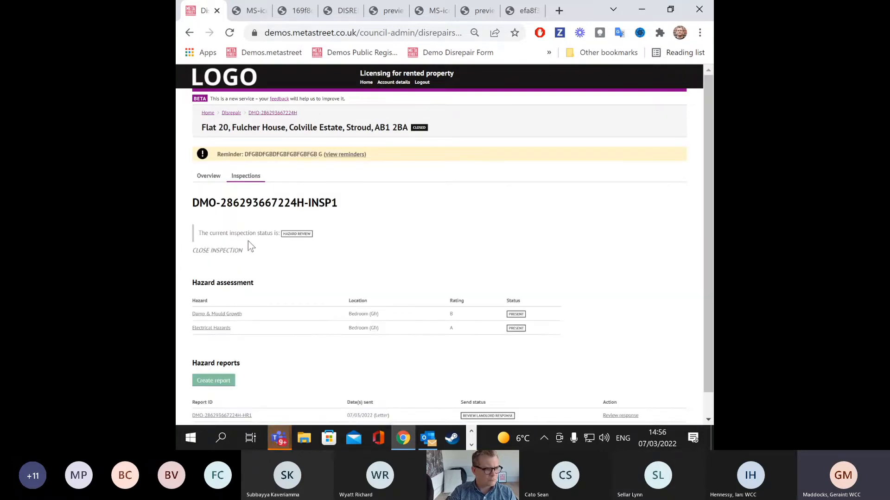
pyautogui.scroll(-1, 248, 241)
pyautogui.scroll(1, 250, 243)
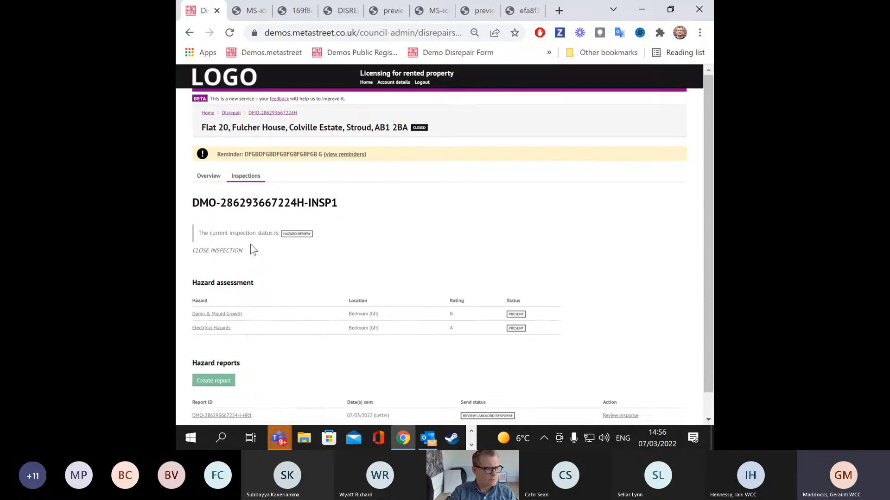
pyautogui.click(209, 180)
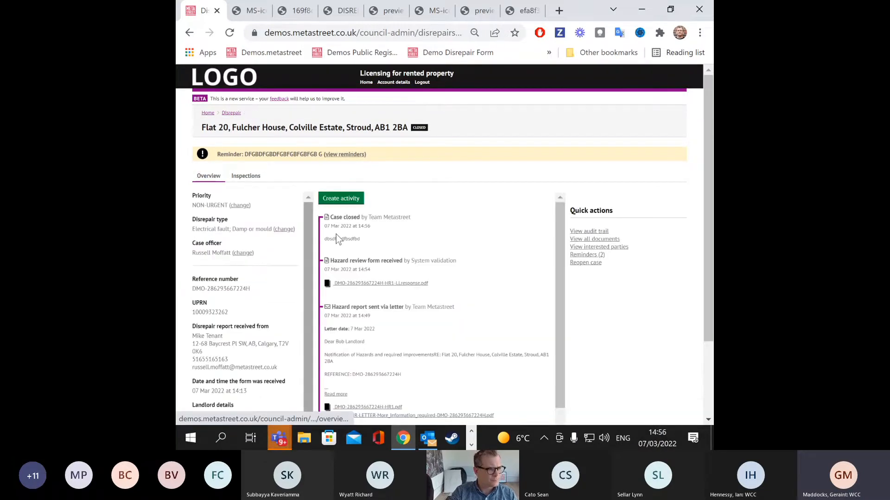
# Step: Back out of reopening again and go to the Council administration home page
pyautogui.scroll(-3, 421, 265)
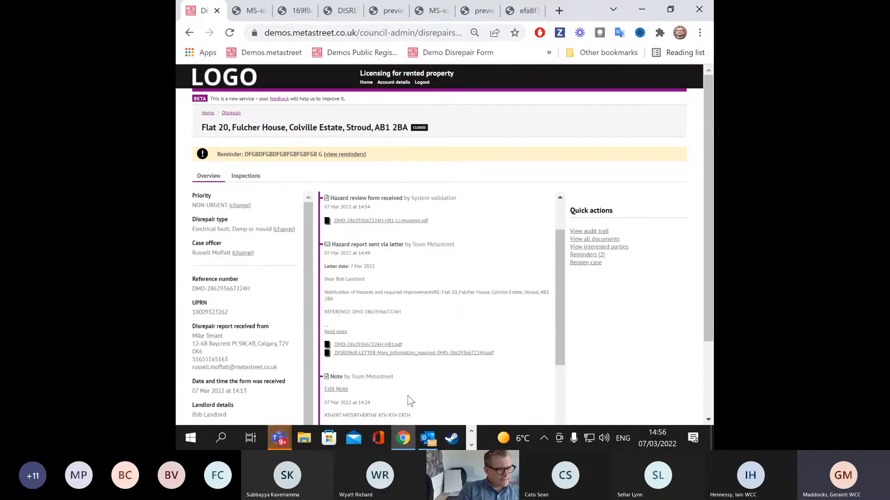
pyautogui.click(585, 263)
pyautogui.click(205, 151)
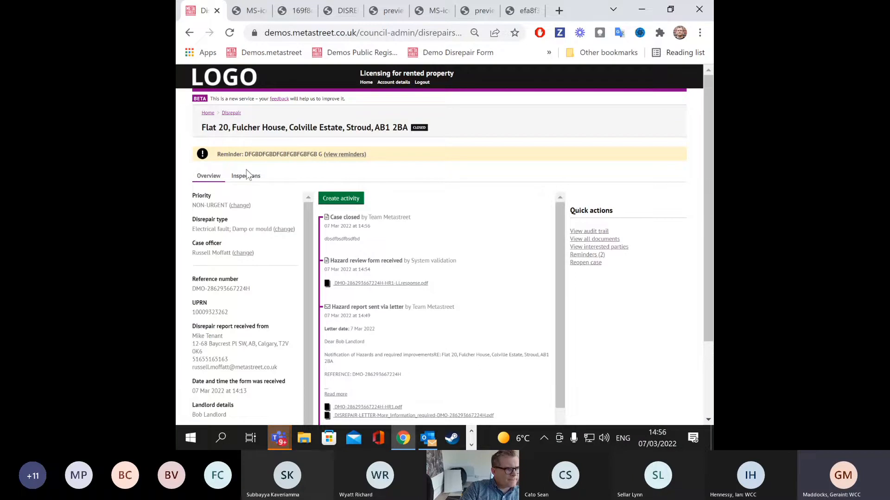
pyautogui.click(366, 84)
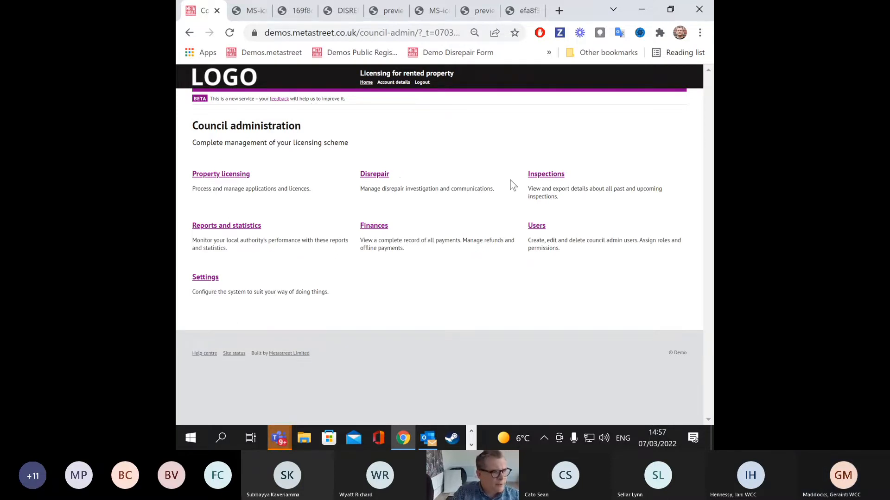
# Step: Open the Disrepair Caseload Review report builder from Reports and statistics
pyautogui.click(243, 227)
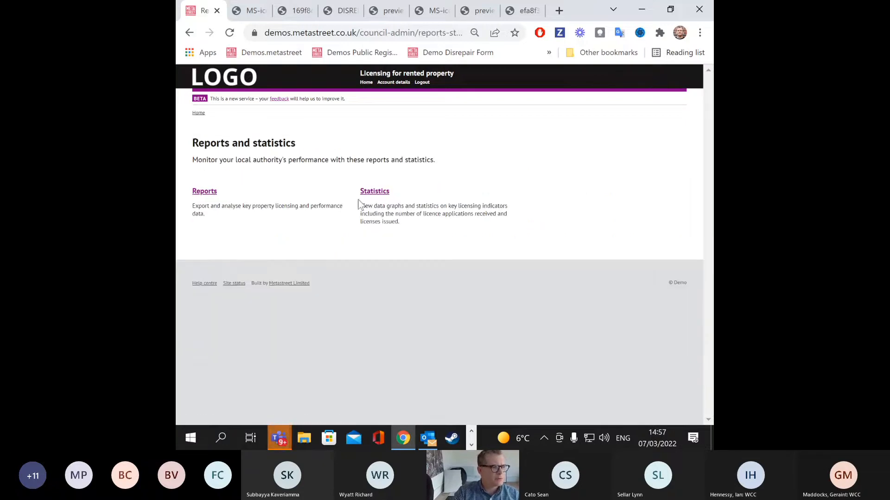
pyautogui.click(214, 193)
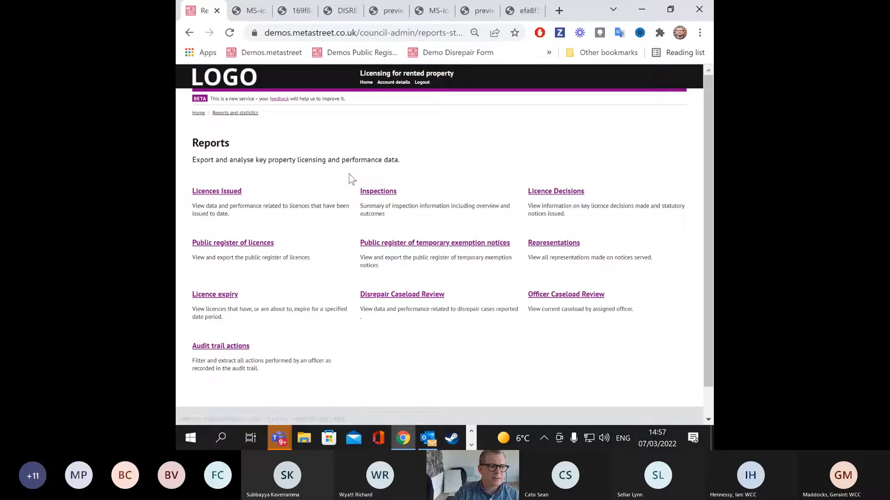
pyautogui.click(401, 295)
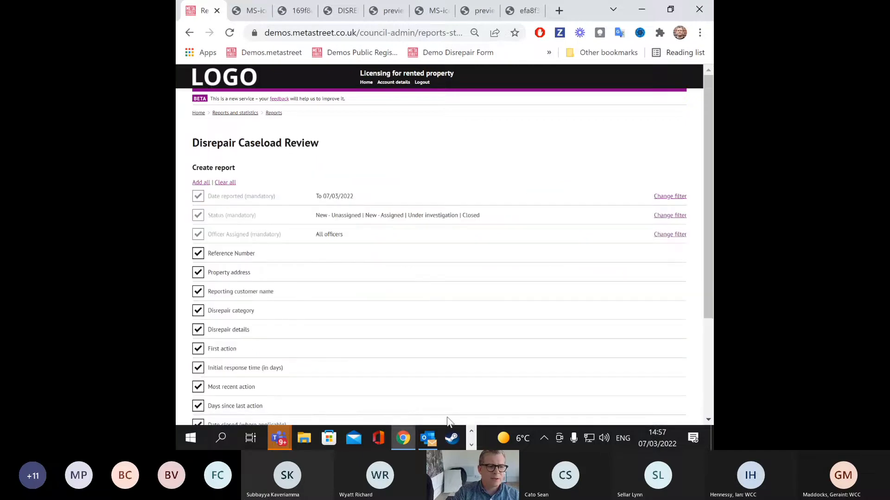
pyautogui.scroll(-3, 339, 281)
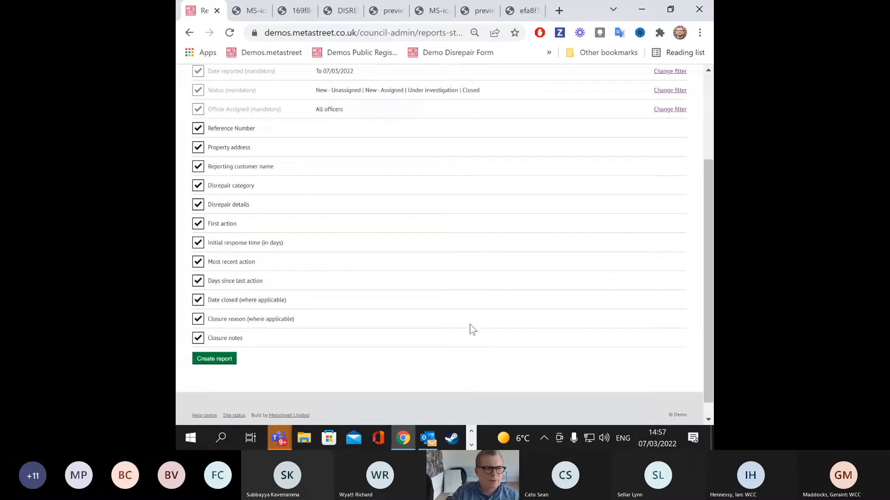
pyautogui.scroll(2, 469, 324)
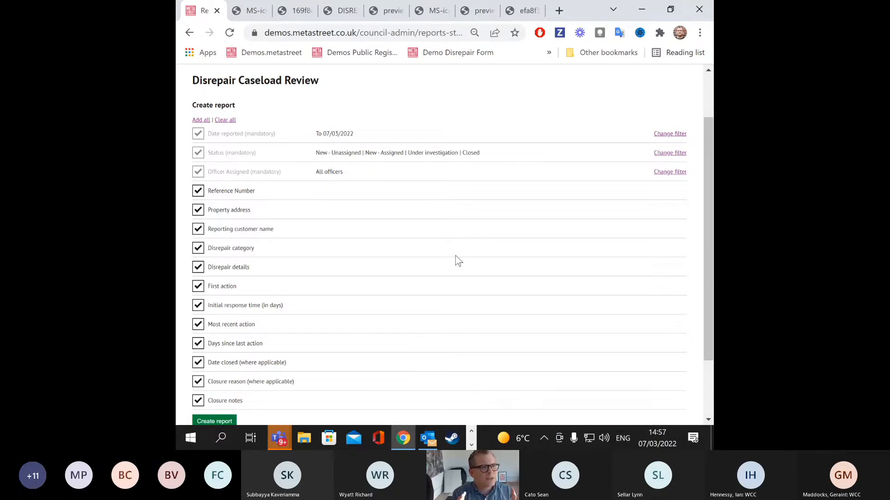
pyautogui.click(190, 31)
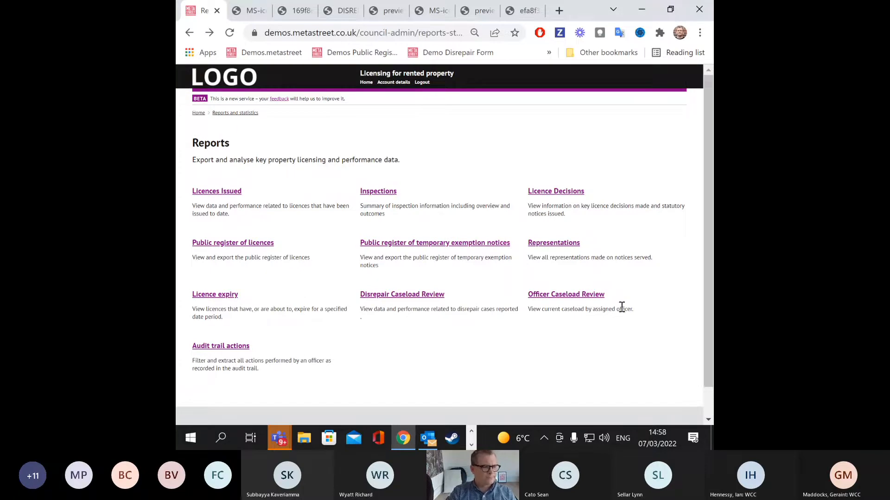
pyautogui.click(198, 113)
pyautogui.click(371, 174)
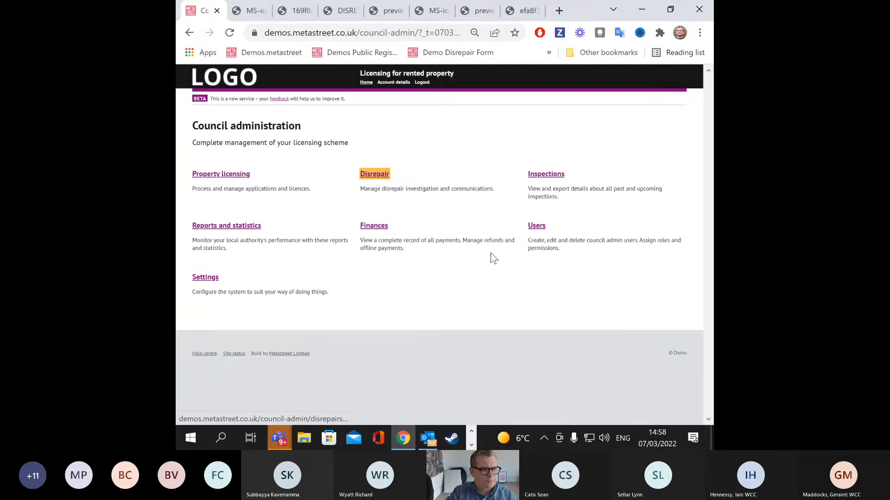
pyautogui.scroll(-3, 656, 258)
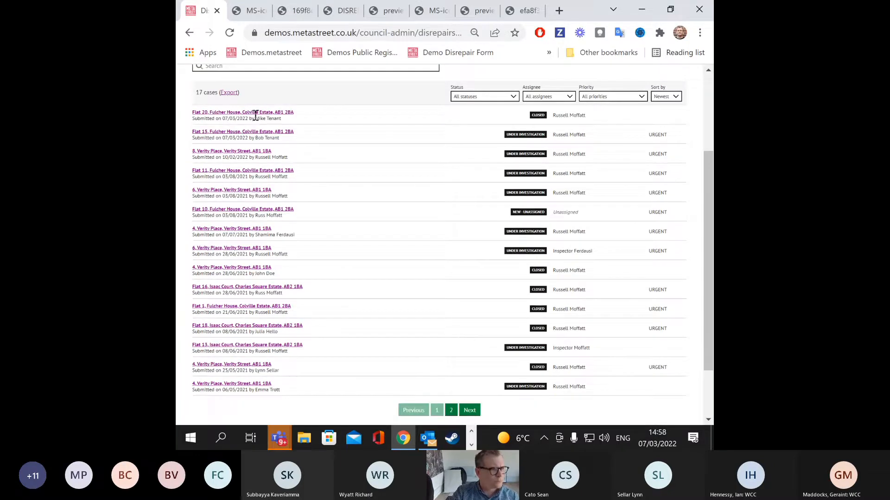
pyautogui.click(258, 114)
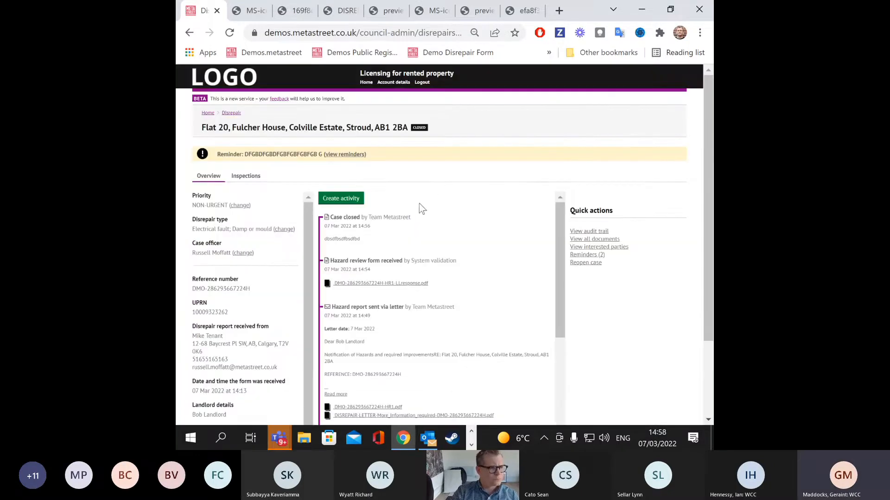
pyautogui.scroll(-1, 478, 249)
pyautogui.hotkey('ctrl', '-')
pyautogui.hotkey('ctrl', '-')
pyautogui.hotkey('ctrl', '-')
pyautogui.hotkey('ctrl', '-')
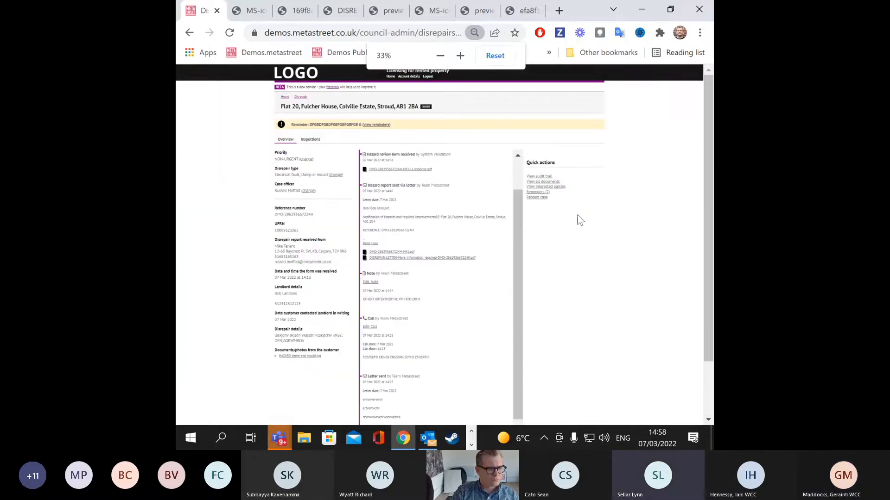
pyautogui.click(536, 197)
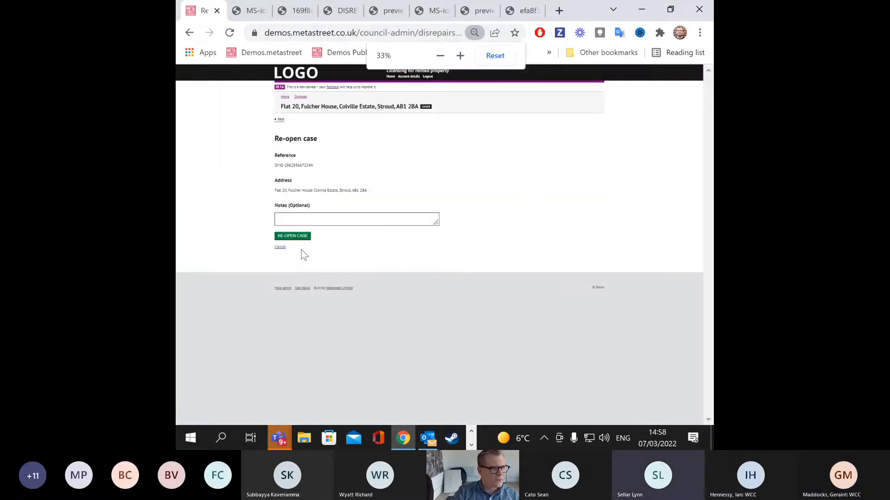
pyautogui.click(292, 236)
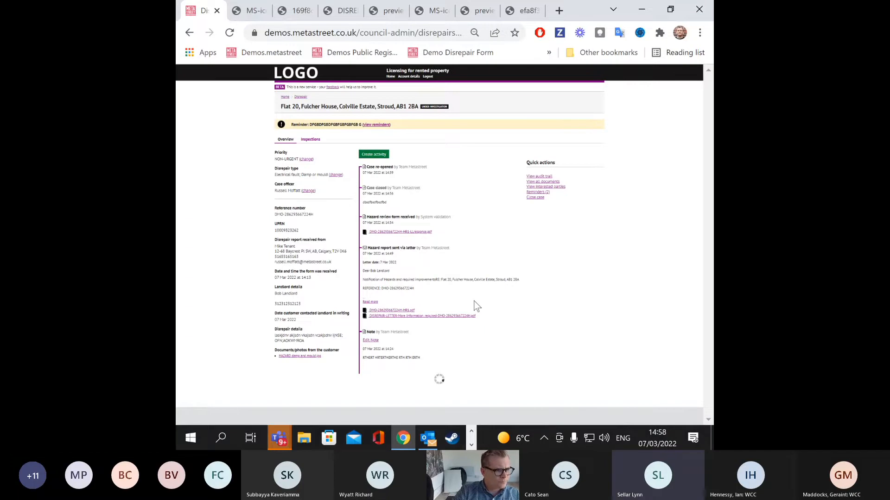
pyautogui.hotkey('ctrl', '0')
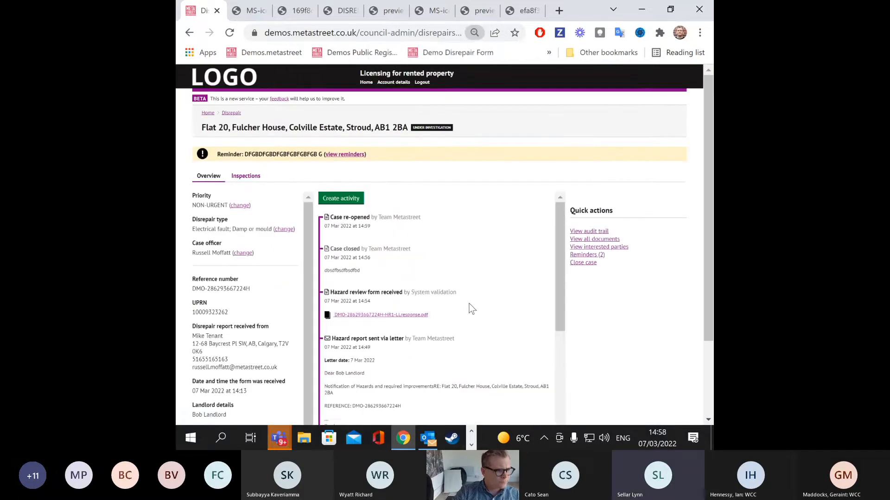
pyautogui.click(344, 156)
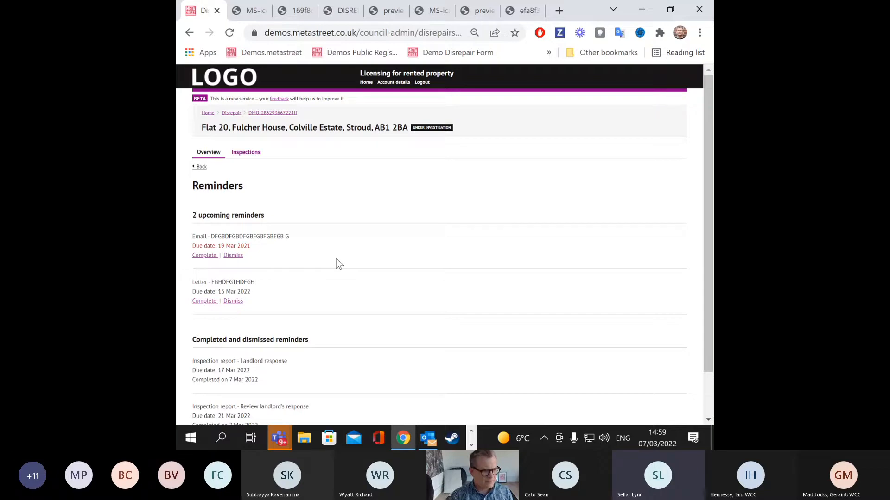
pyautogui.scroll(-1, 337, 266)
pyautogui.scroll(1, 320, 255)
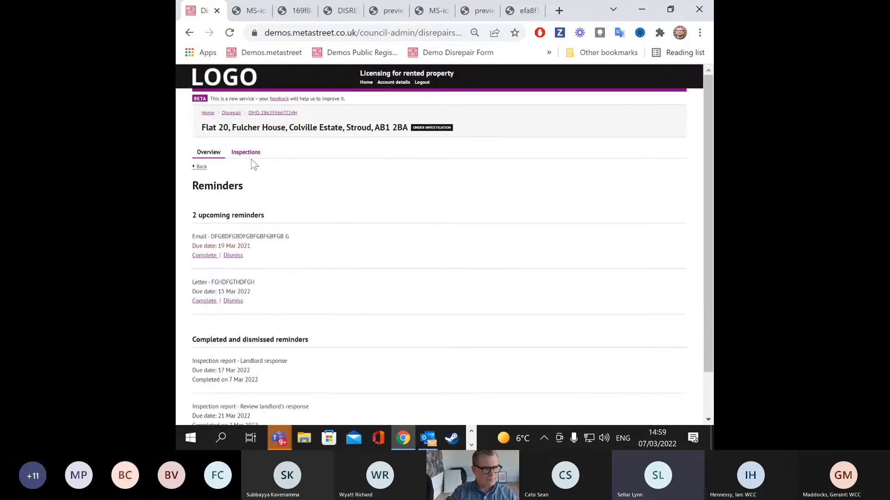
pyautogui.click(217, 154)
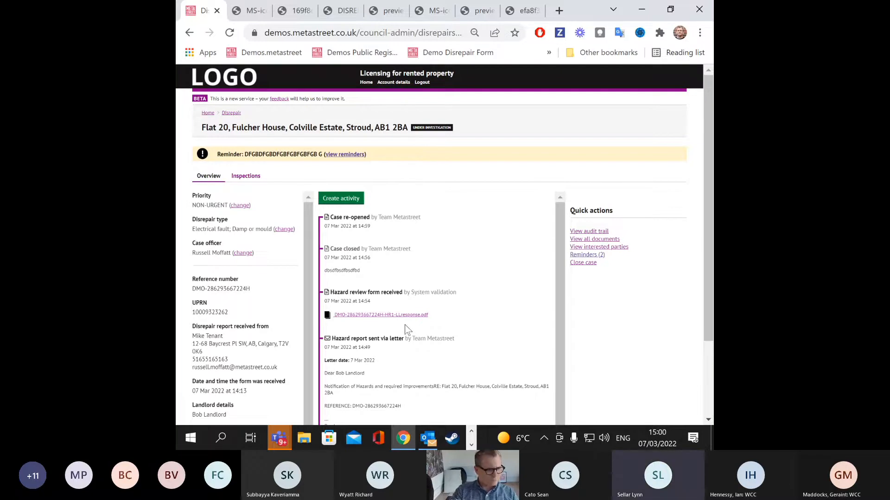
pyautogui.scroll(-2, 405, 324)
pyautogui.hotkey('ctrl', '-')
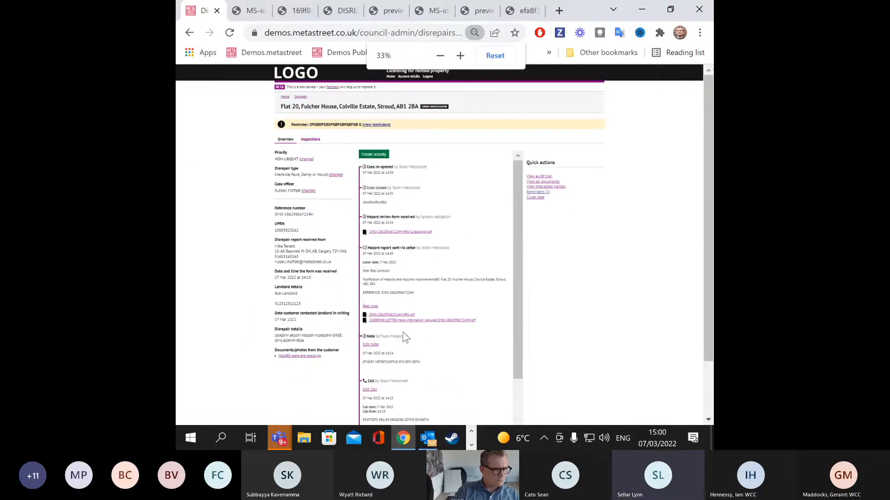
pyautogui.hotkey('ctrl', '+')
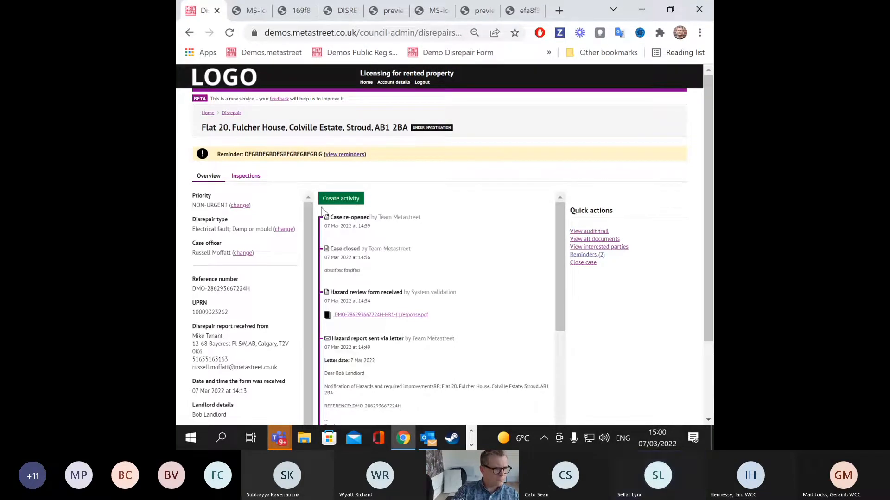
pyautogui.click(254, 177)
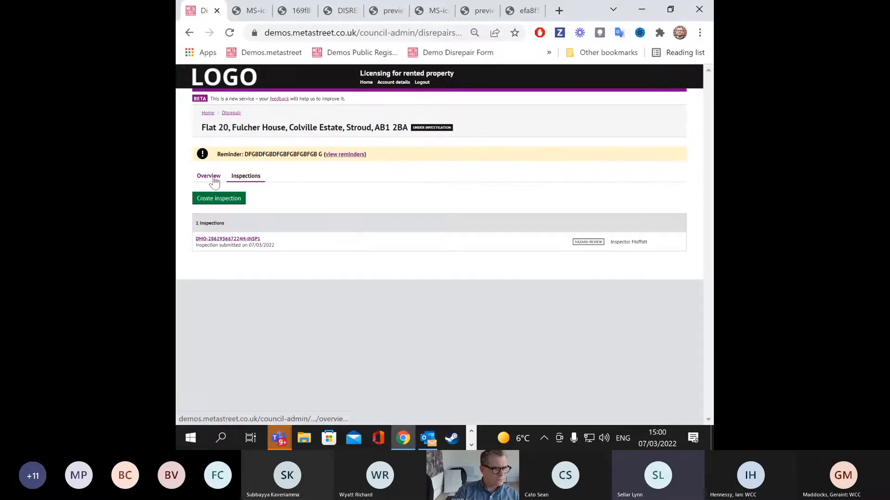
# Step: In the INSP1 response review, mark rising damp, penetrating damp and the consumer unit removed
pyautogui.click(225, 239)
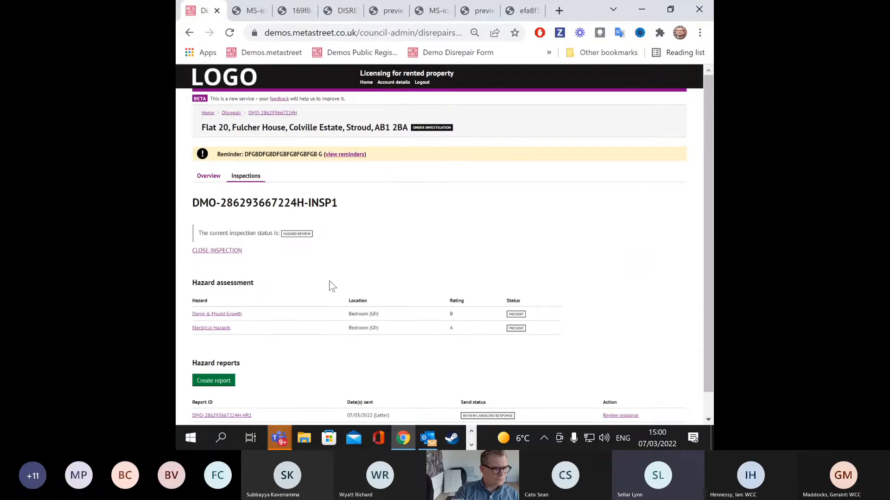
pyautogui.scroll(-1, 331, 285)
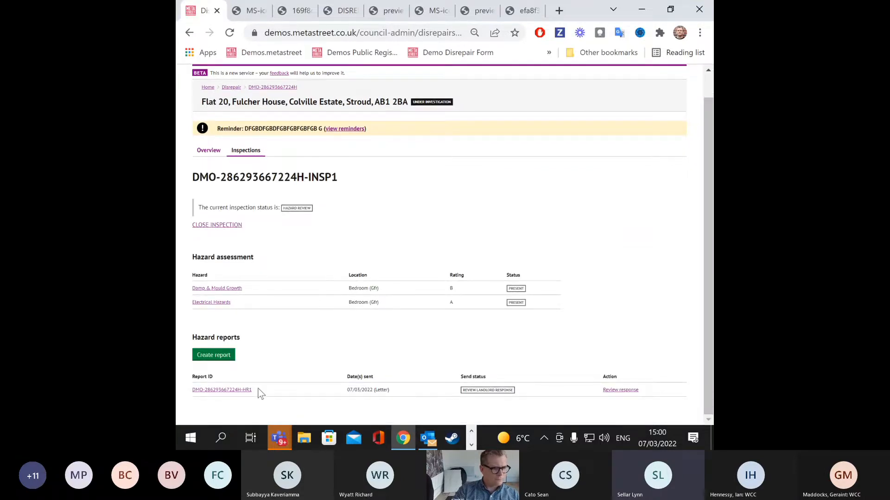
pyautogui.click(621, 390)
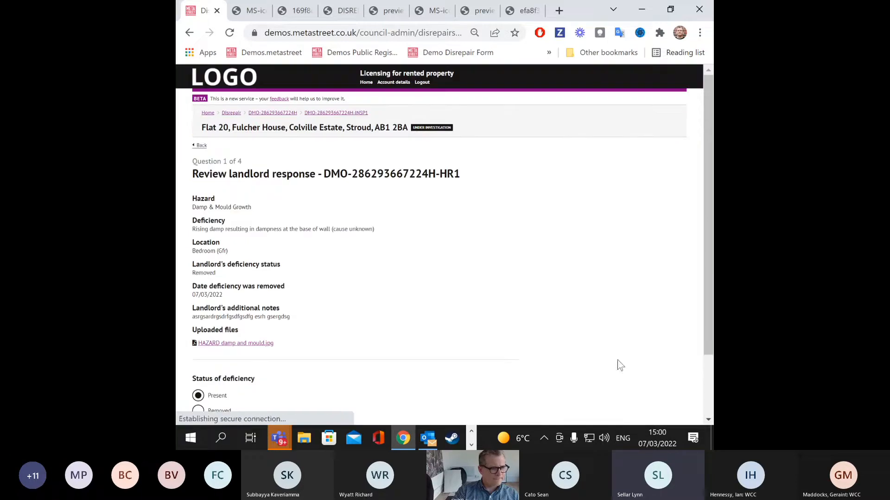
pyautogui.scroll(-1, 502, 333)
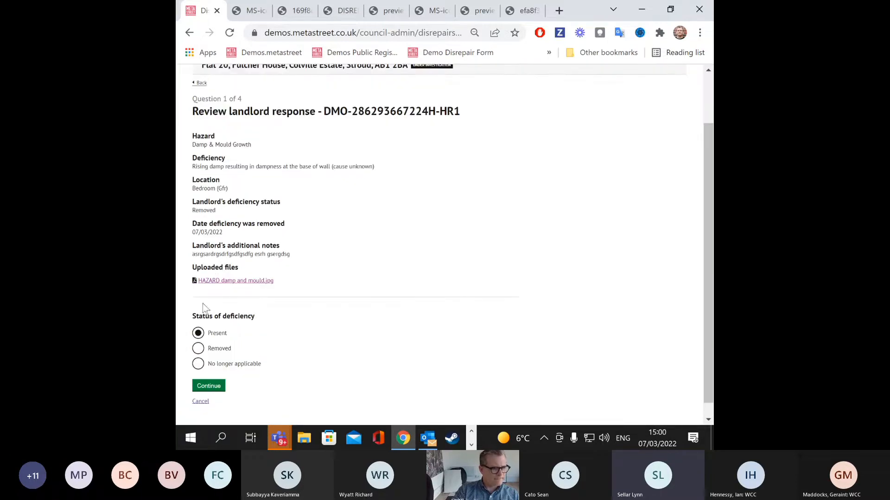
pyautogui.click(200, 351)
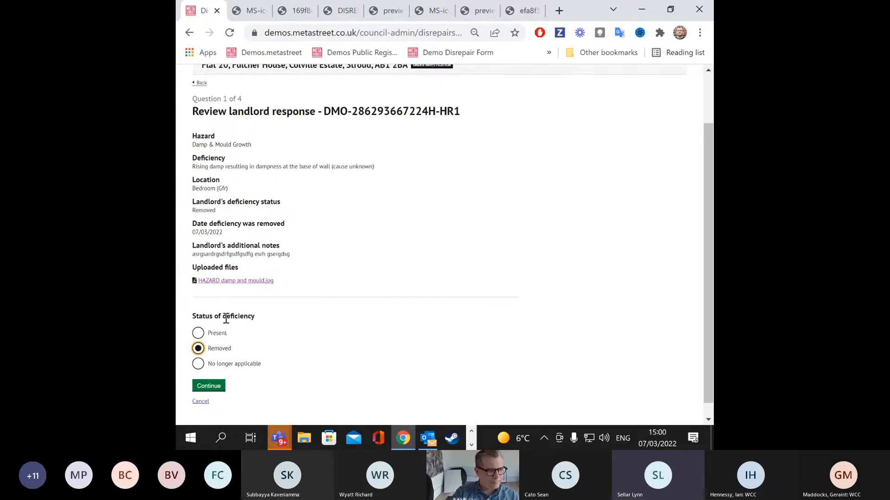
pyautogui.click(208, 386)
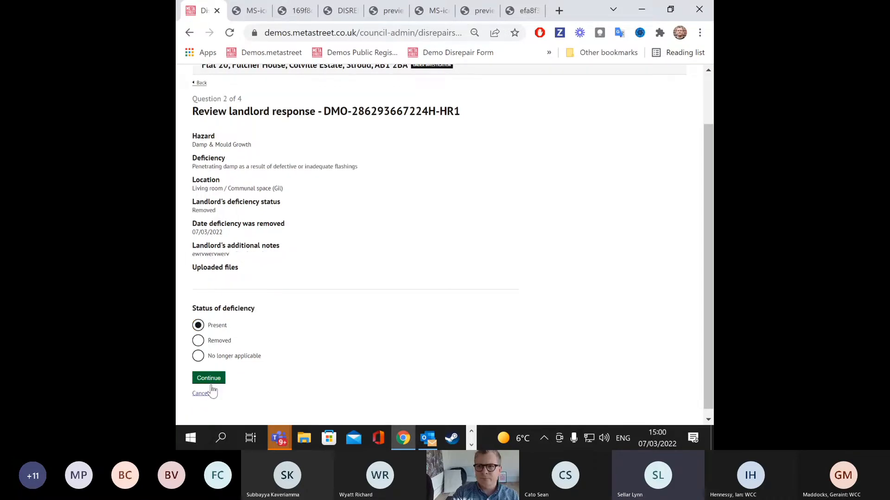
pyautogui.click(200, 342)
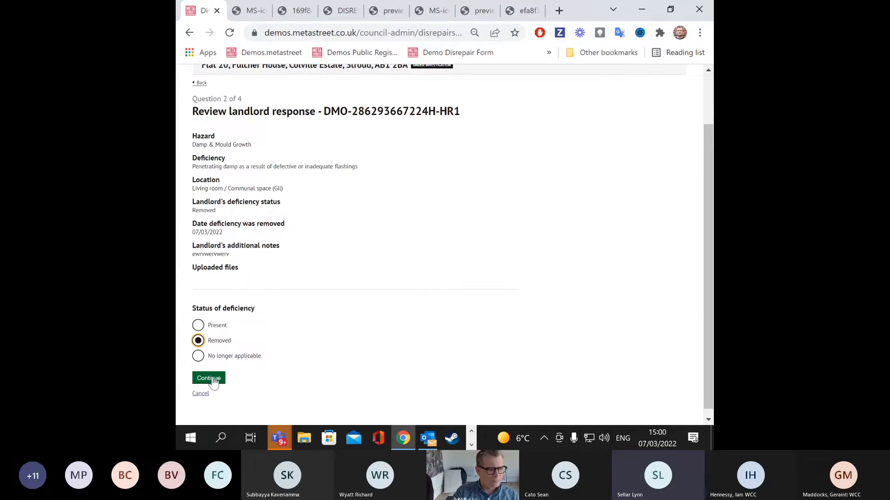
pyautogui.click(213, 383)
pyautogui.click(199, 342)
pyautogui.click(209, 379)
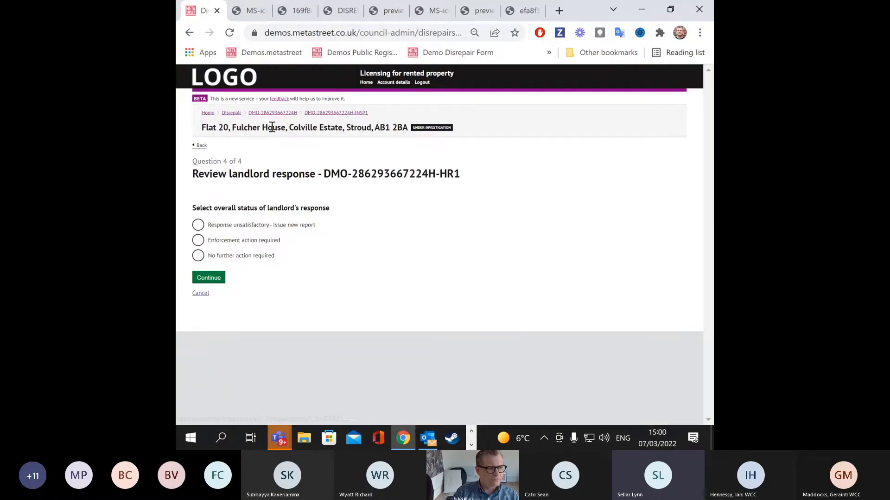
# Step: Go back and open the Property licensing list from the admin home
pyautogui.click(201, 146)
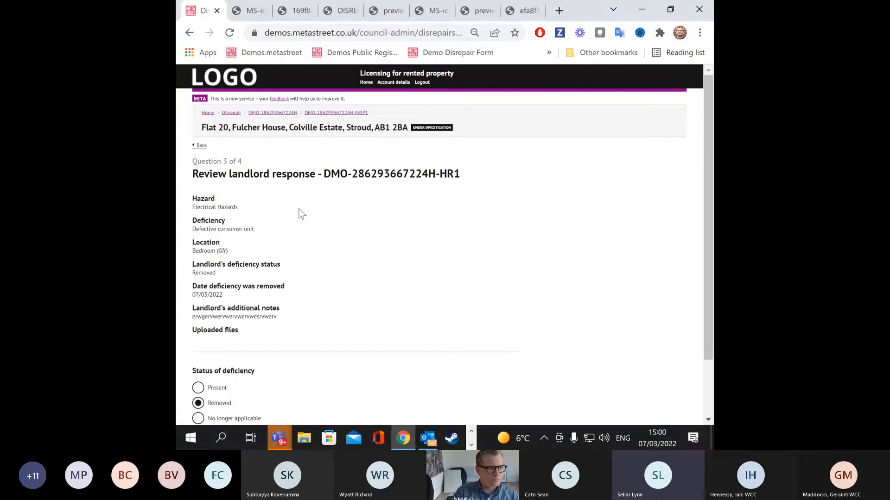
pyautogui.click(200, 145)
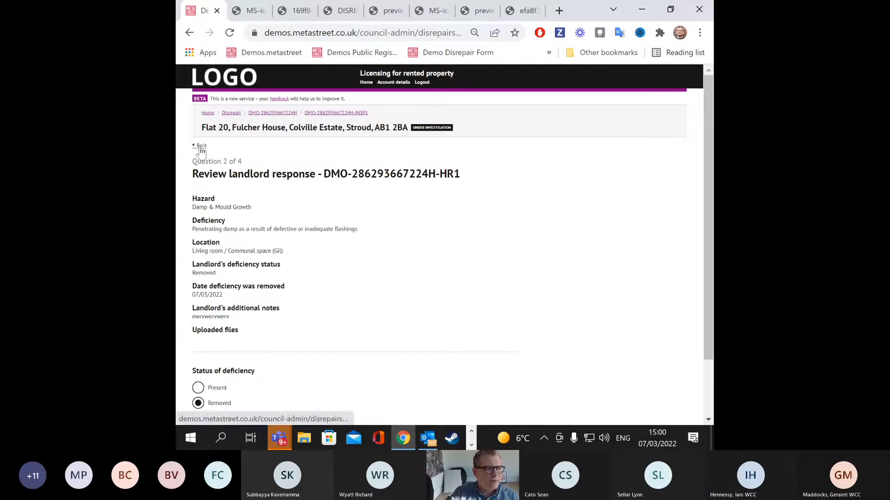
pyautogui.click(208, 113)
pyautogui.click(238, 179)
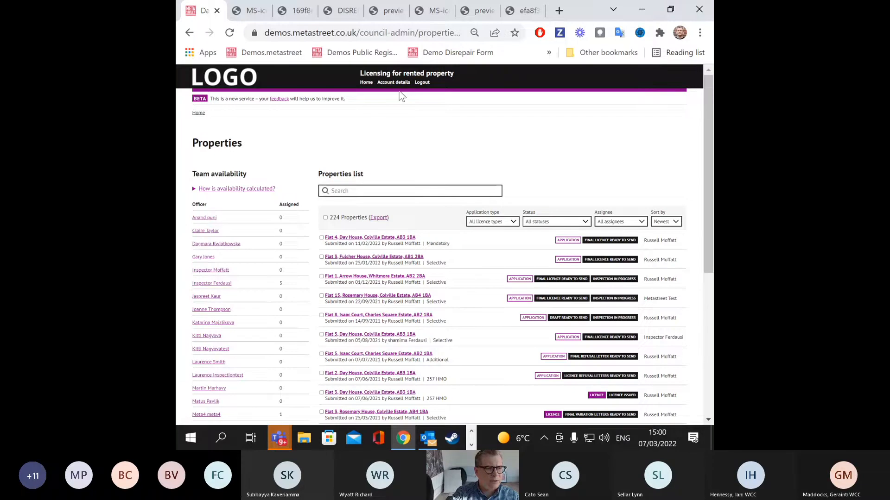
# Step: Open the freeholder's interested-party record under Flat 4, Day House
pyautogui.click(373, 238)
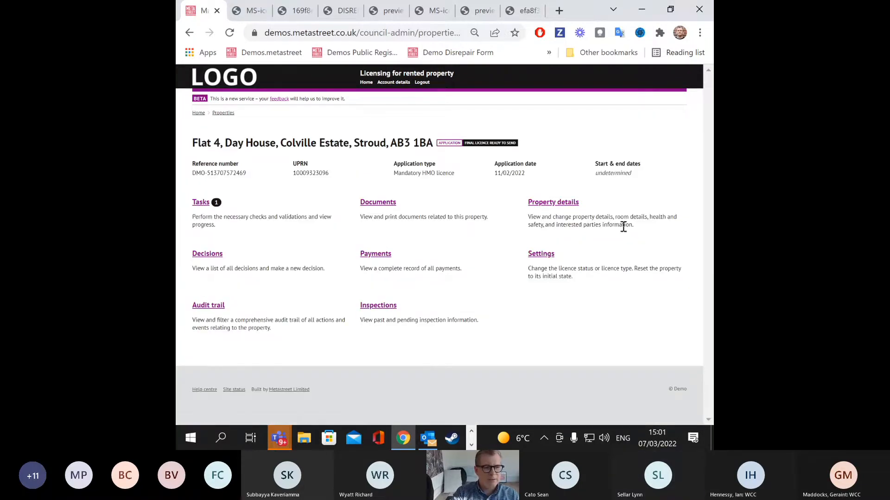
pyautogui.click(573, 202)
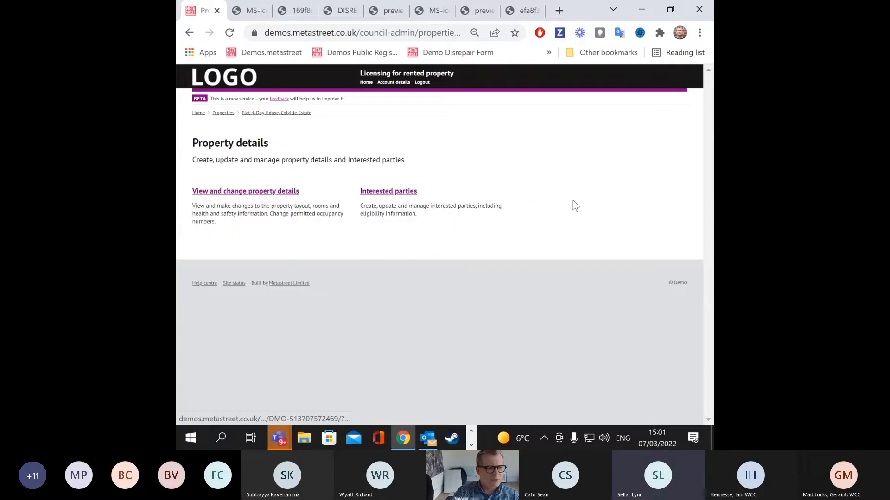
pyautogui.click(416, 192)
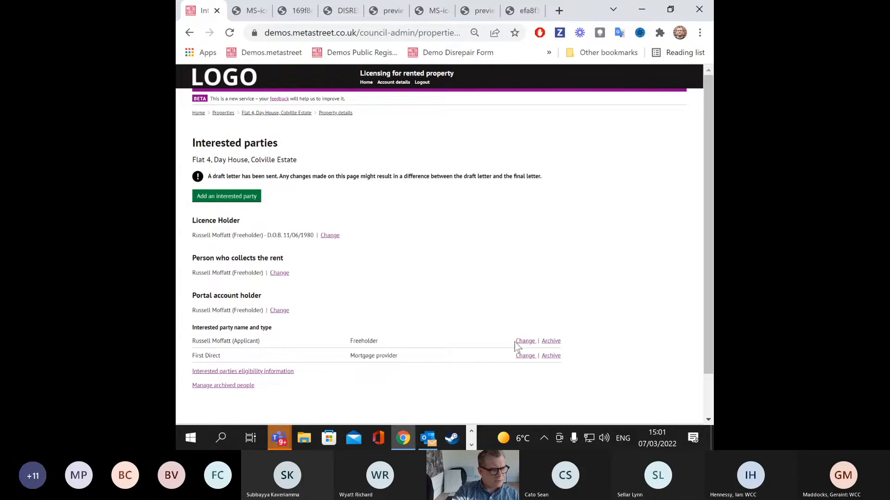
pyautogui.click(526, 343)
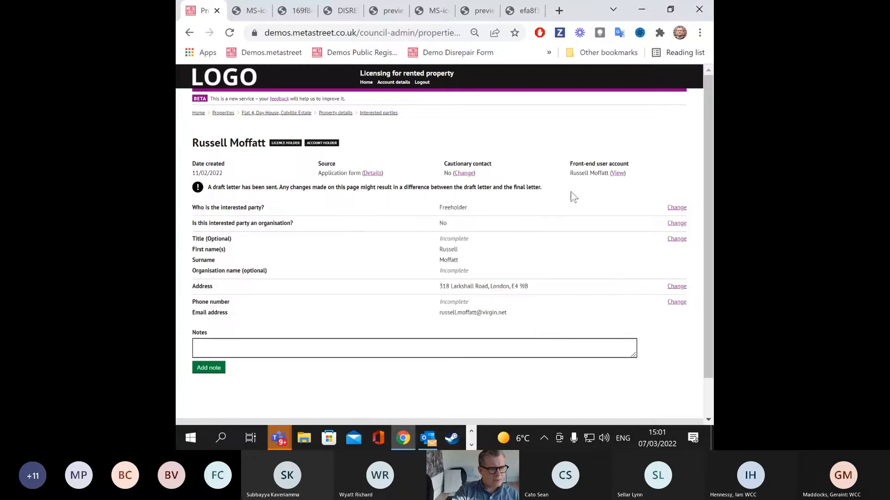
# Step: Flag the freeholder as a cautionary contact with reason 'dhsdg dfysdfh' and save
pyautogui.click(464, 175)
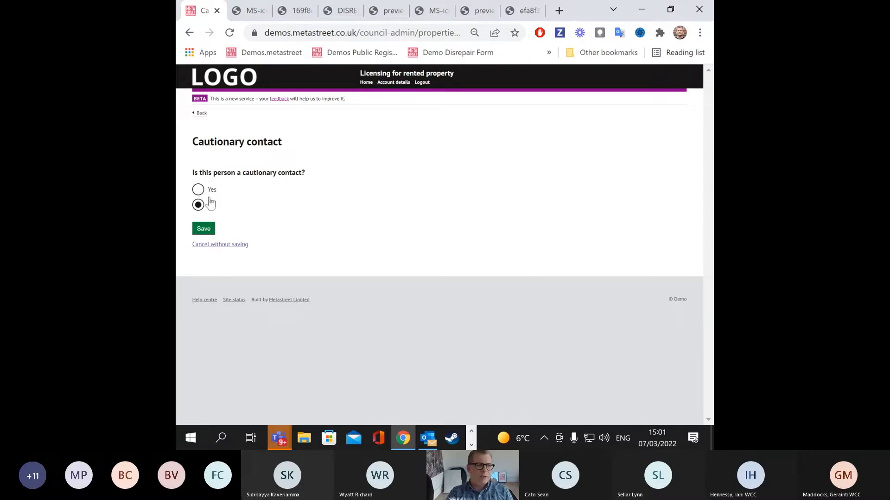
pyautogui.click(198, 190)
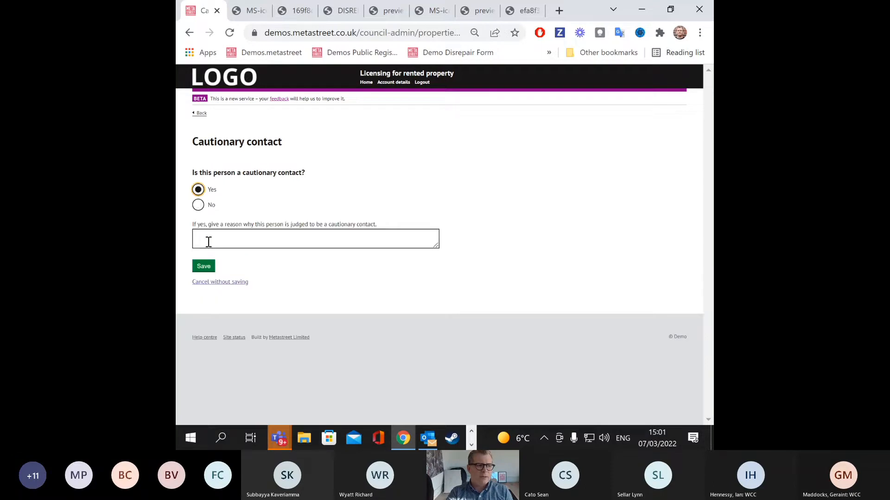
pyautogui.click(208, 242)
pyautogui.write('dhsdg dfysdfh')
pyautogui.click(208, 269)
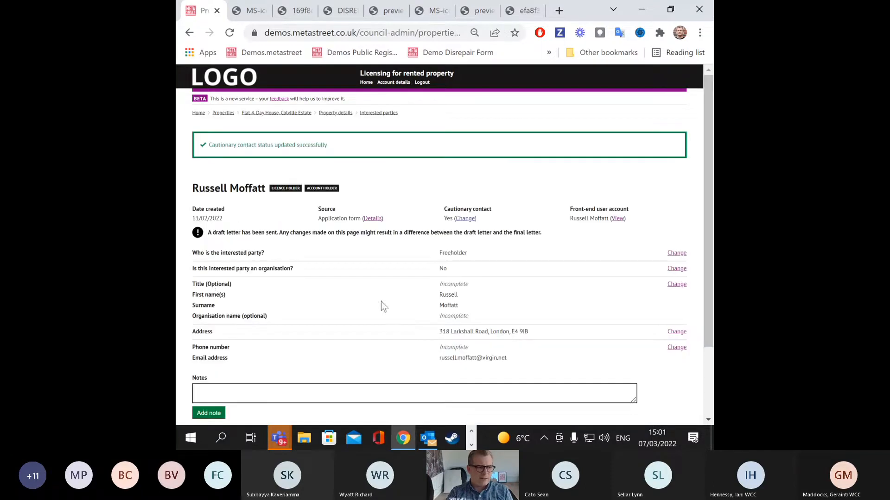
# Step: Add the note 'fndngndfgn' to the freeholder's record
pyautogui.scroll(-2, 376, 274)
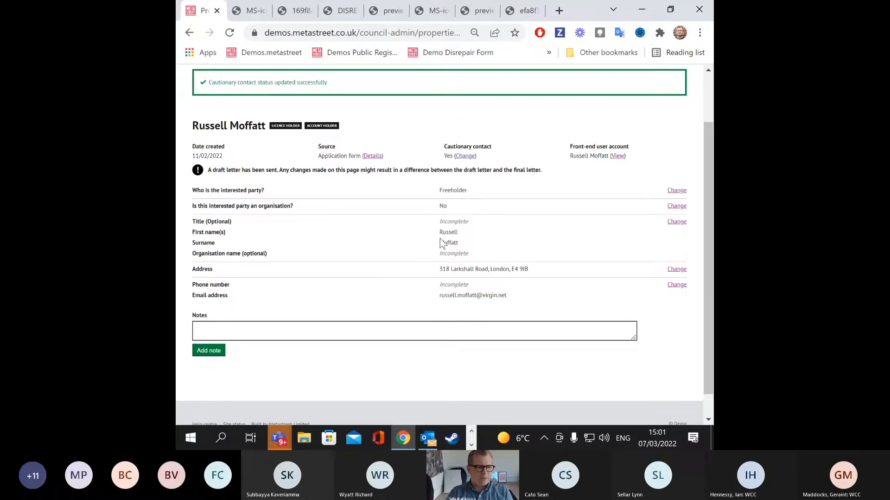
pyautogui.click(208, 351)
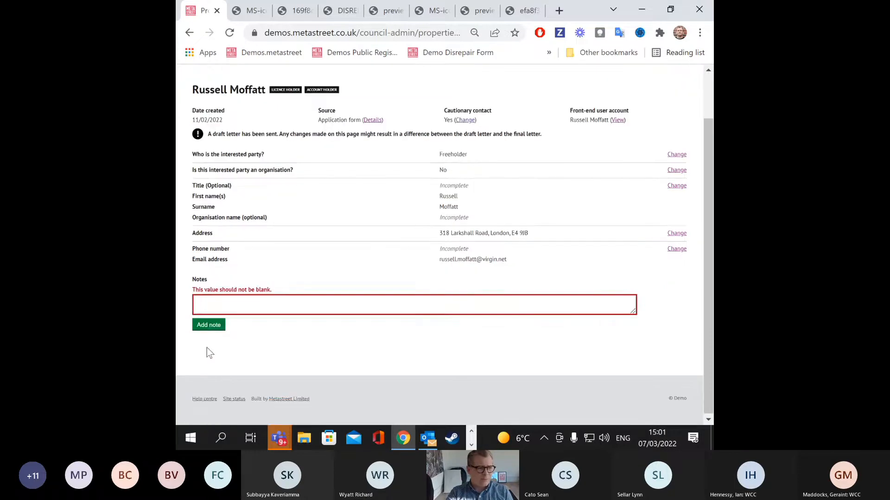
pyautogui.write('fndngndfgn')
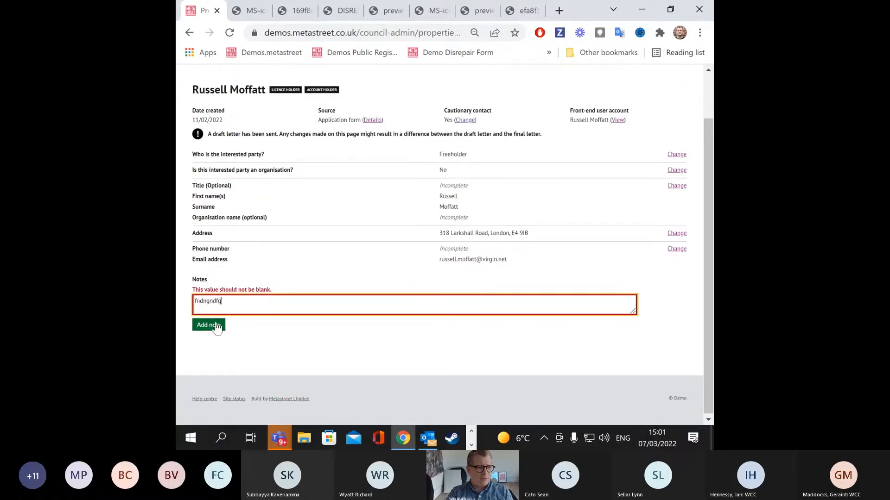
pyautogui.click(213, 325)
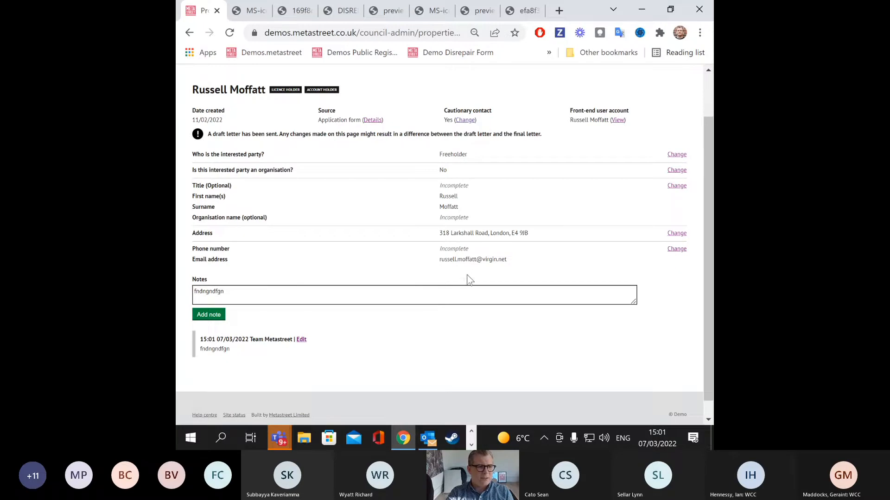
pyautogui.scroll(2, 468, 278)
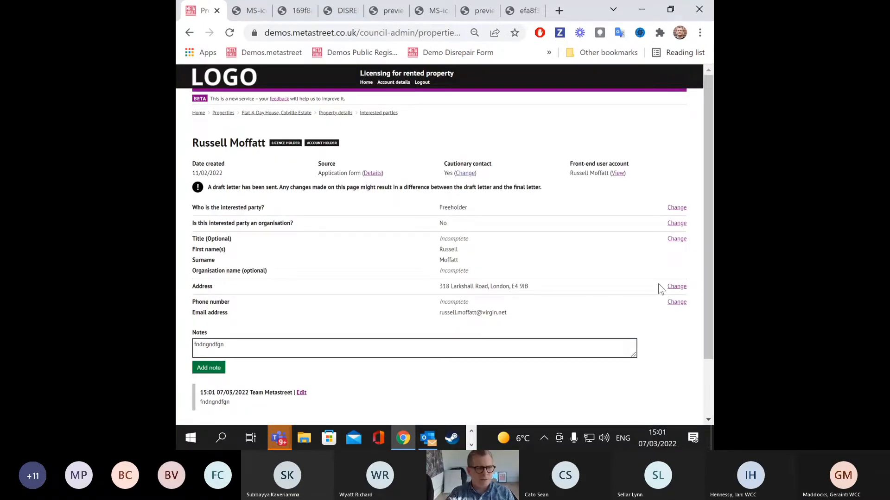
pyautogui.scroll(-2, 409, 297)
pyautogui.scroll(2, 409, 297)
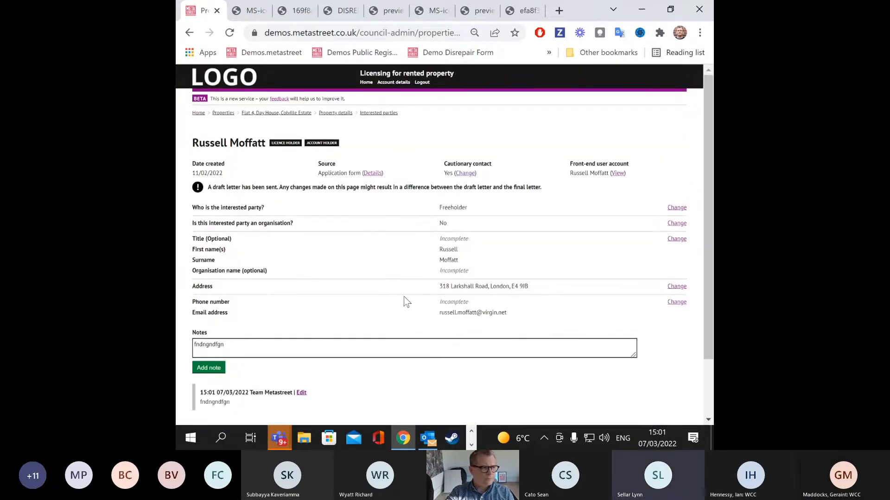
# Step: Go back to the Flat 4, Day House interested parties list via the breadcrumb
pyautogui.click(387, 114)
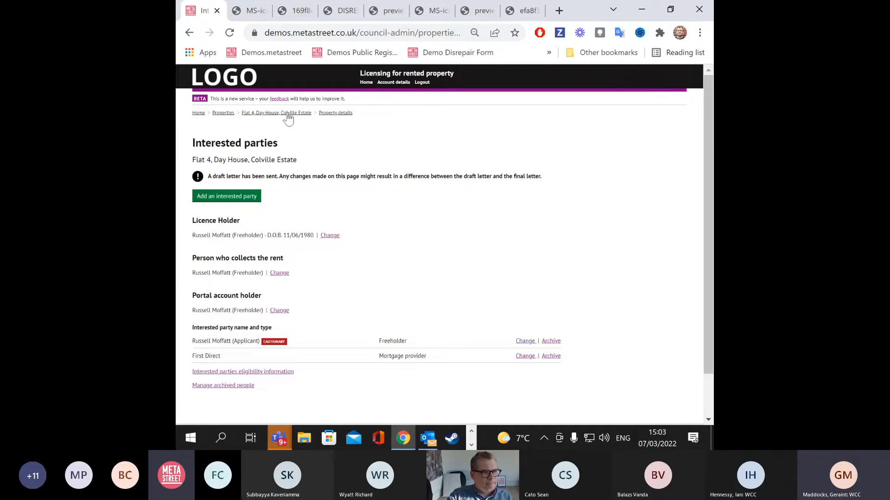
pyautogui.click(288, 113)
pyautogui.click(232, 114)
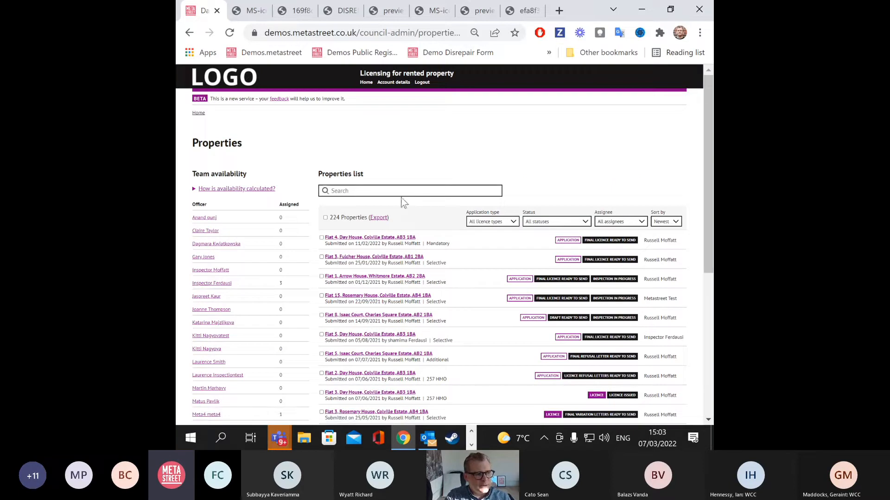
pyautogui.click(198, 113)
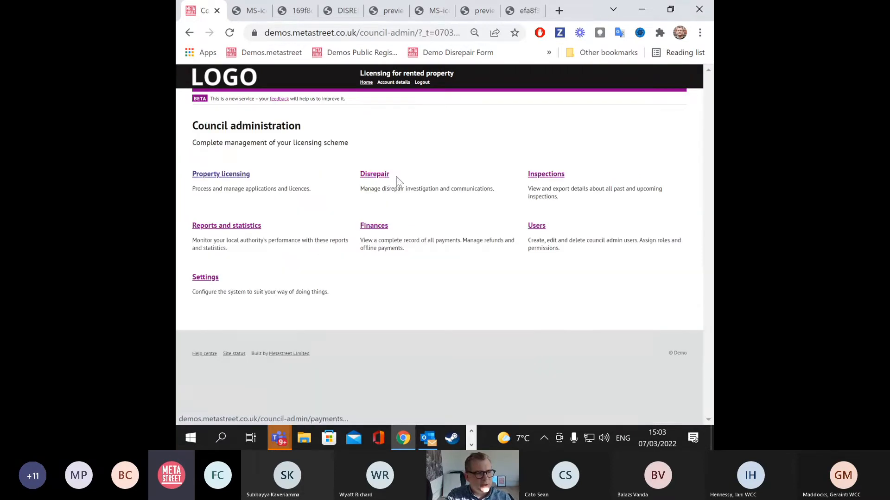
pyautogui.click(385, 175)
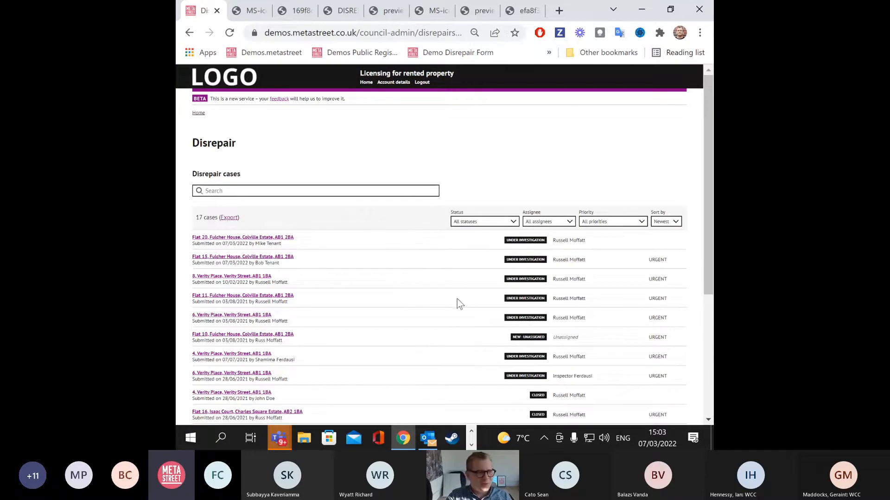
pyautogui.click(262, 238)
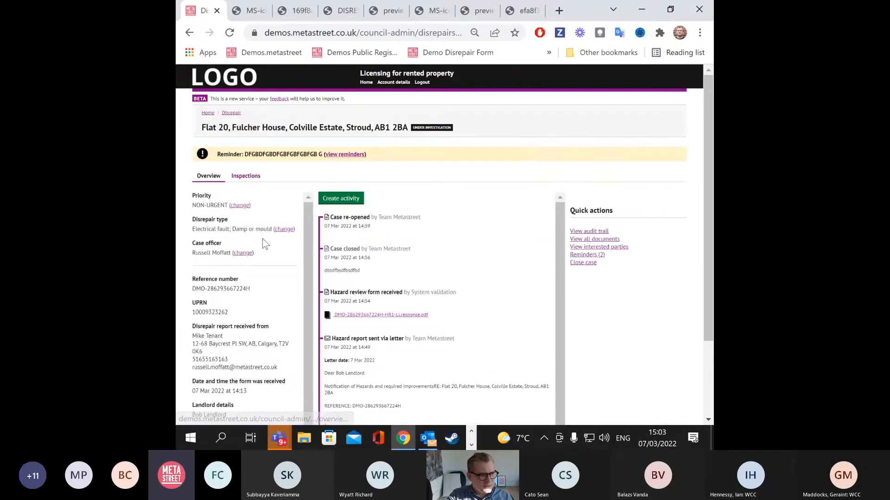
# Step: Scroll through the Flat 20 case's activity timeline to review it
pyautogui.scroll(-2, 364, 237)
pyautogui.scroll(2, 436, 240)
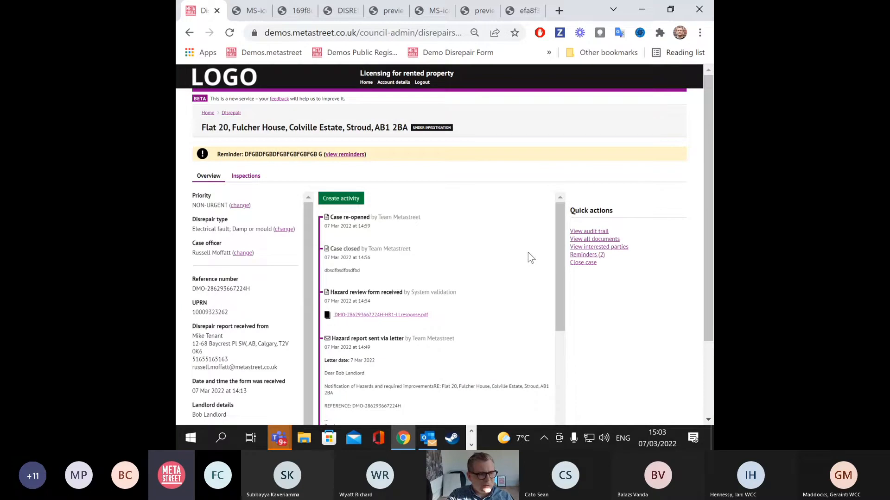
pyautogui.scroll(-1, 435, 263)
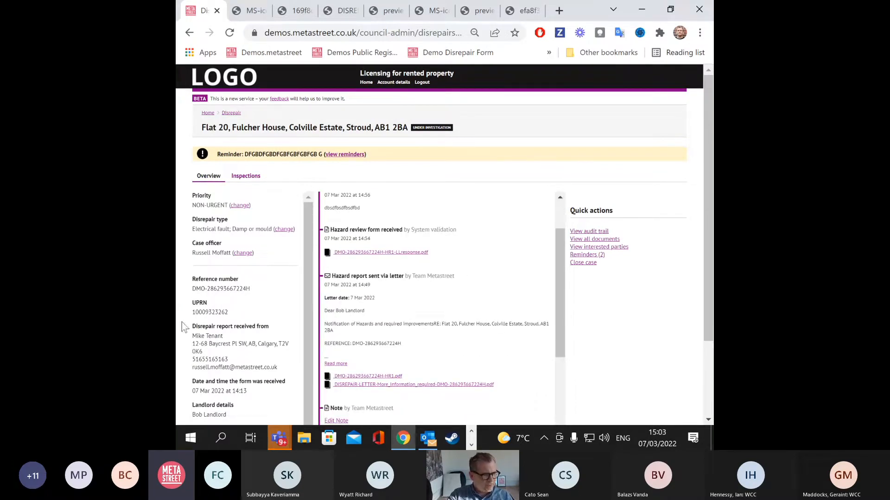
pyautogui.scroll(-1, 273, 318)
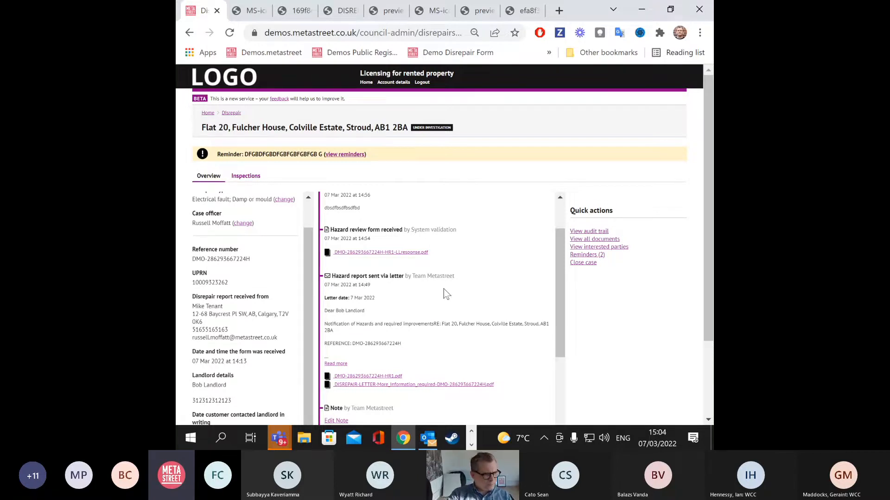
pyautogui.scroll(3, 435, 289)
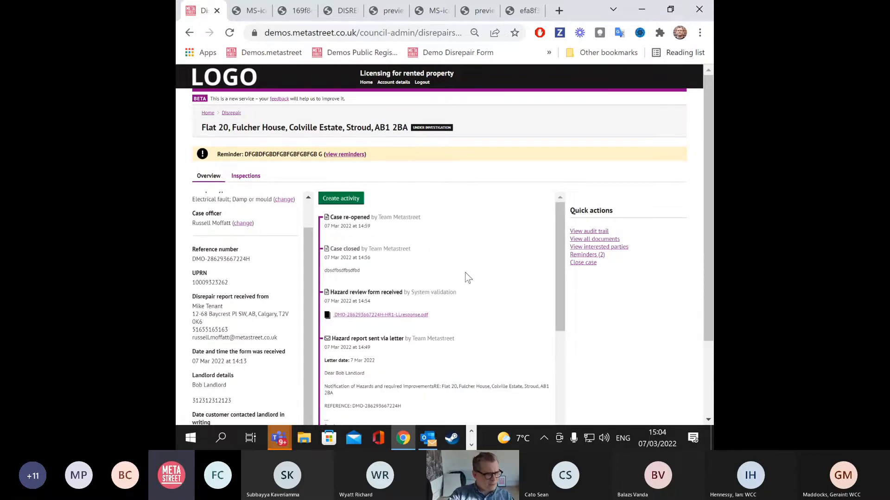
pyautogui.click(356, 155)
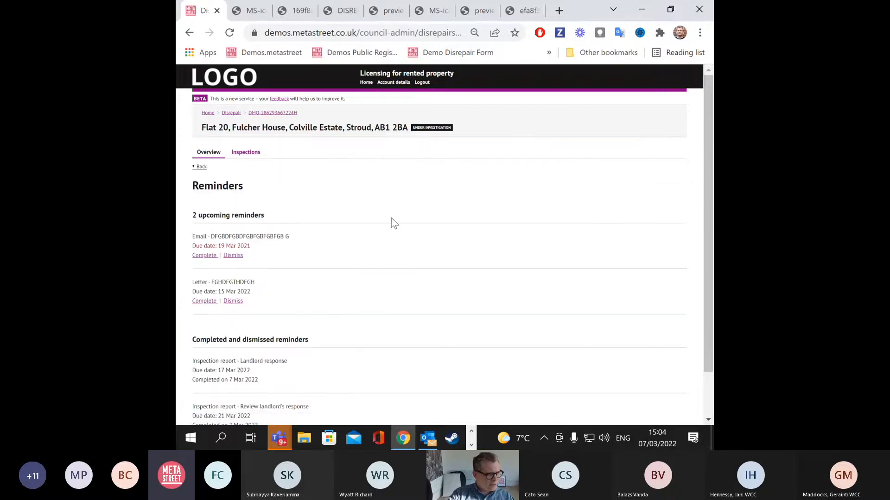
pyautogui.scroll(-2, 388, 223)
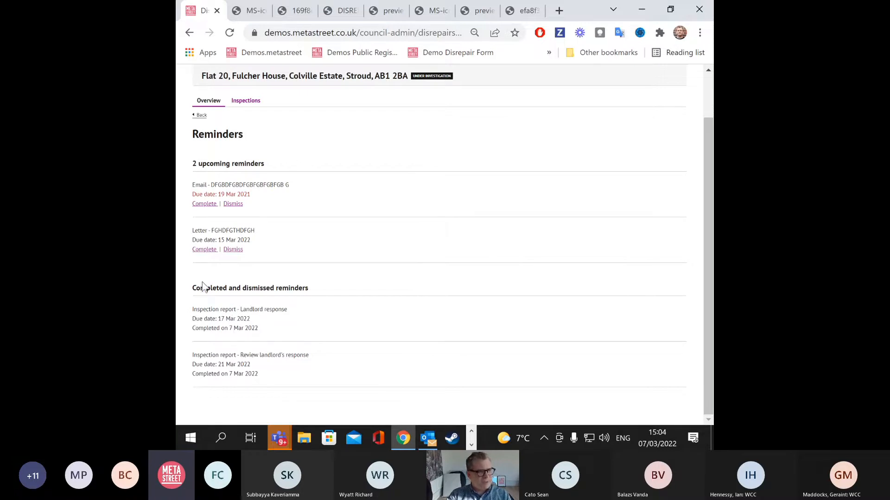
pyautogui.moveTo(199, 288); pyautogui.dragTo(263, 314)
pyautogui.moveTo(240, 355); pyautogui.dragTo(290, 375)
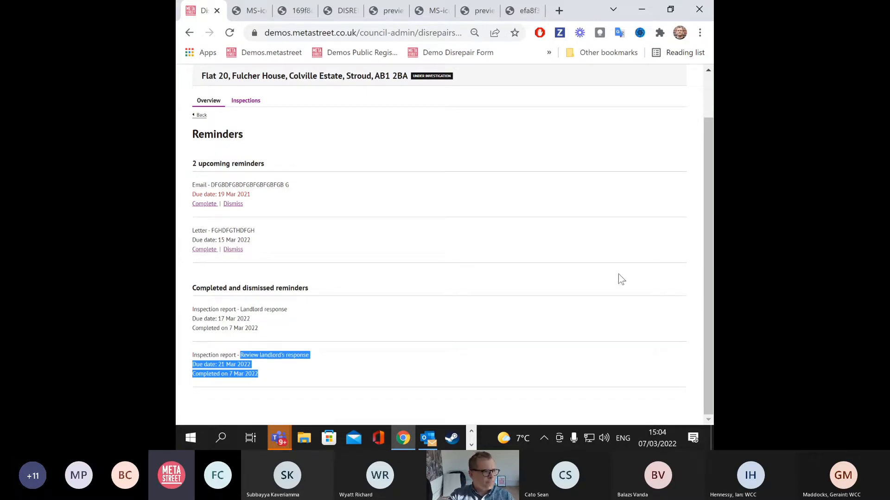
pyautogui.click(199, 114)
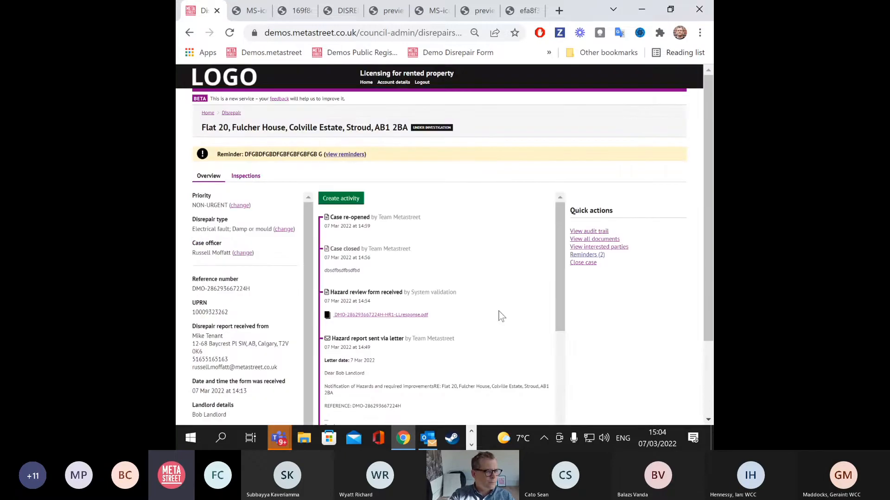
pyautogui.hotkey('ctrl', '-')
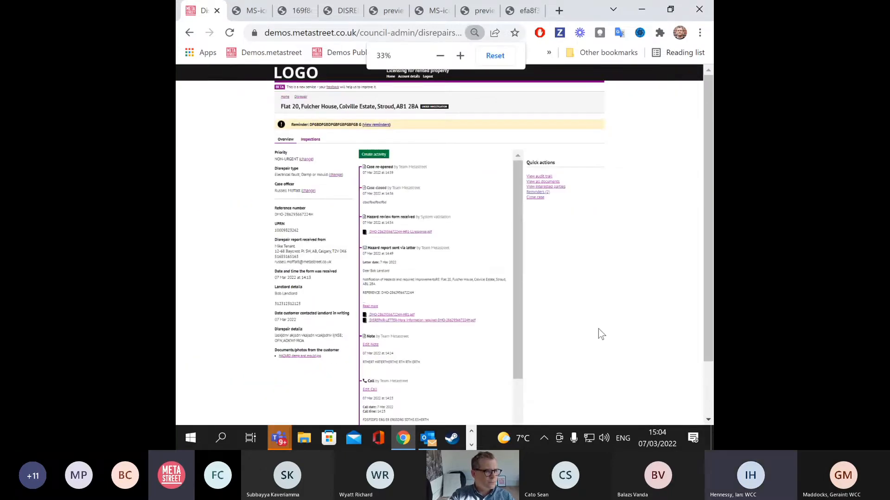
pyautogui.scroll(-3, 601, 333)
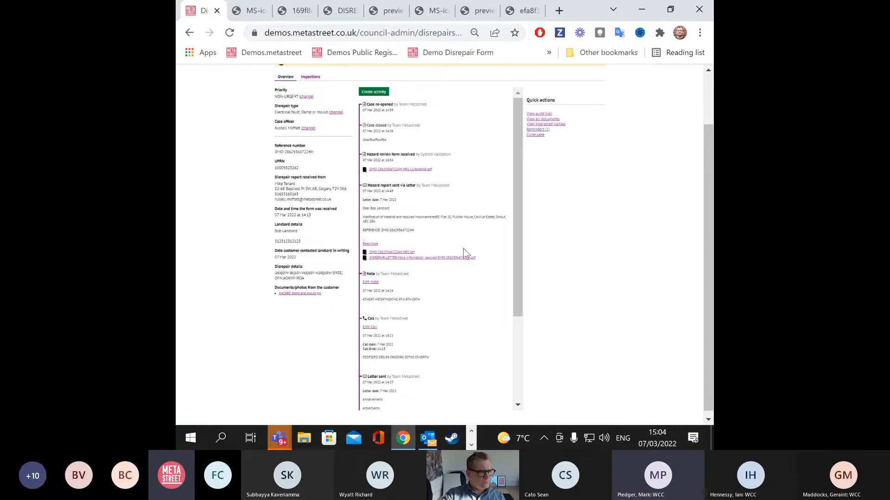
pyautogui.hotkey('ctrl', '+')
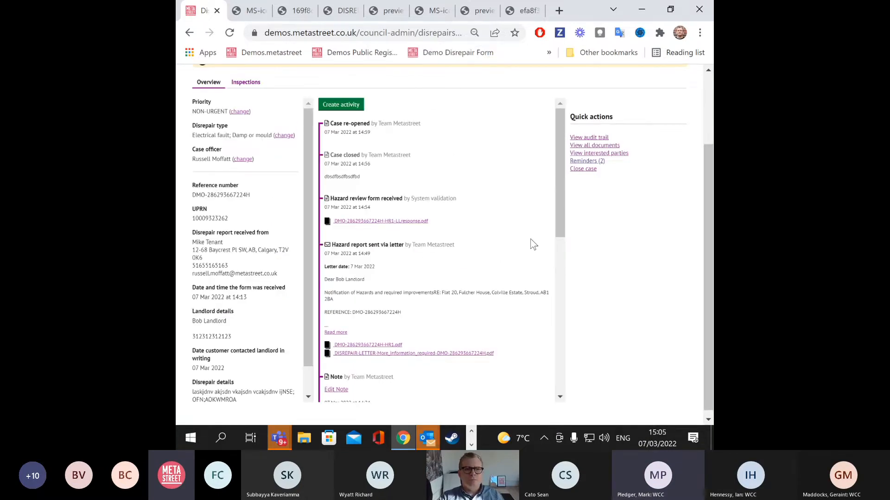
pyautogui.scroll(3, 533, 244)
pyautogui.scroll(-2, 533, 244)
pyautogui.scroll(2, 532, 244)
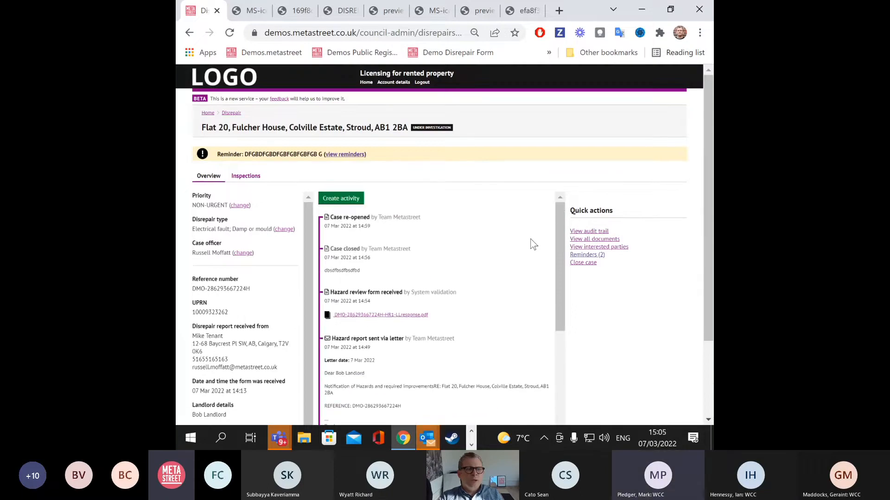
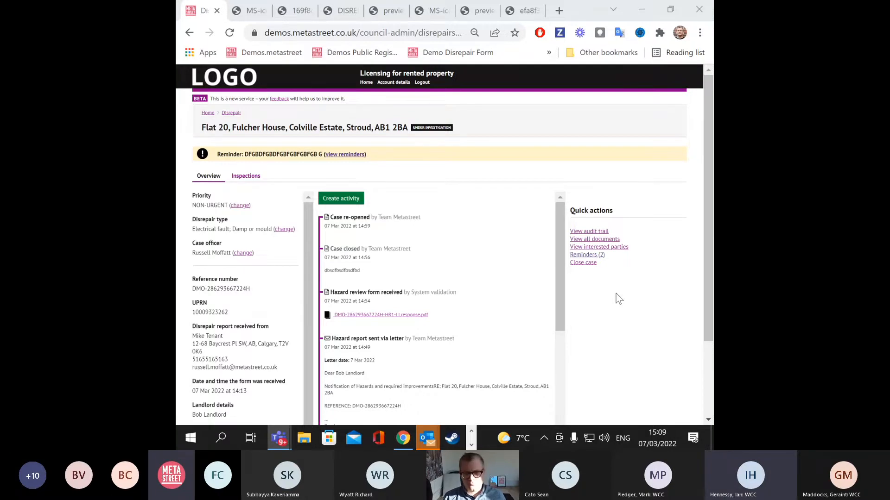
# Step: Leave the Flat 20 case via Home and open Reports and statistics, then the Reports list
pyautogui.click(208, 176)
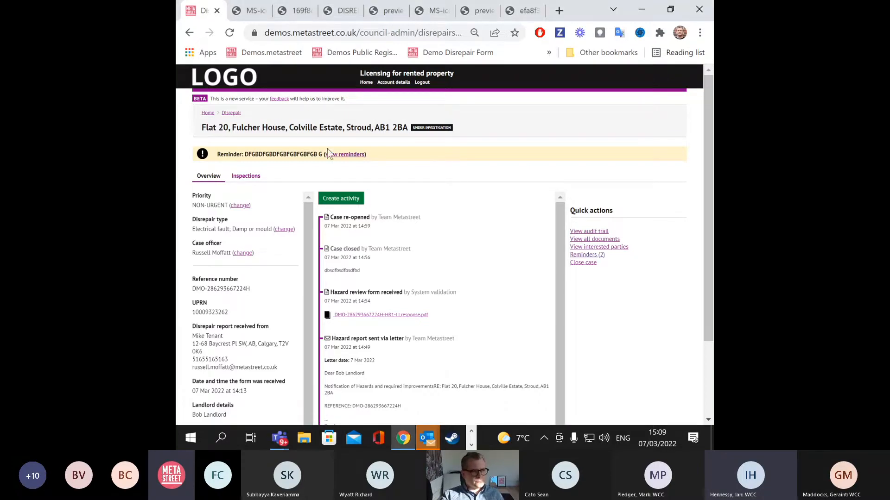
pyautogui.click(207, 114)
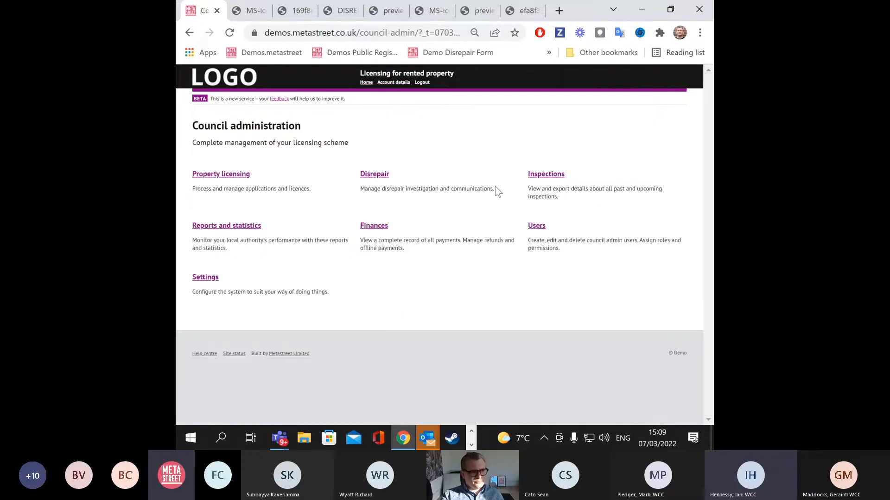
pyautogui.click(255, 226)
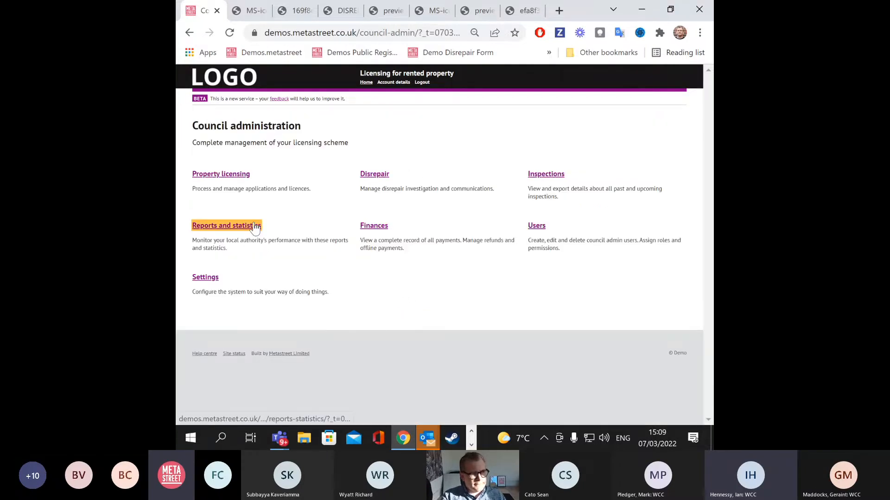
pyautogui.click(204, 191)
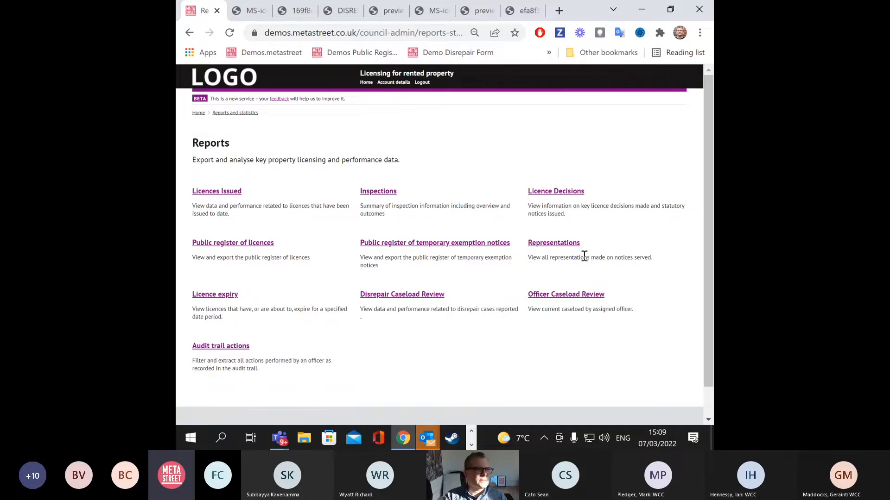
pyautogui.click(398, 295)
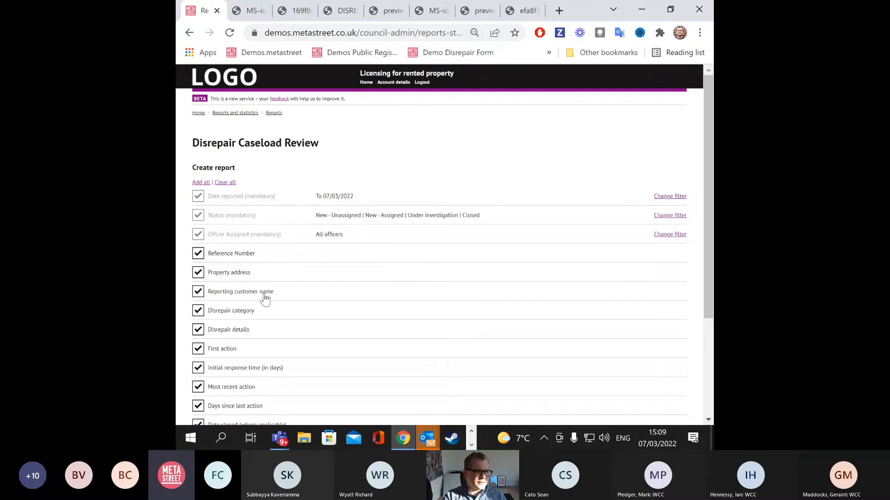
pyautogui.scroll(-2, 274, 248)
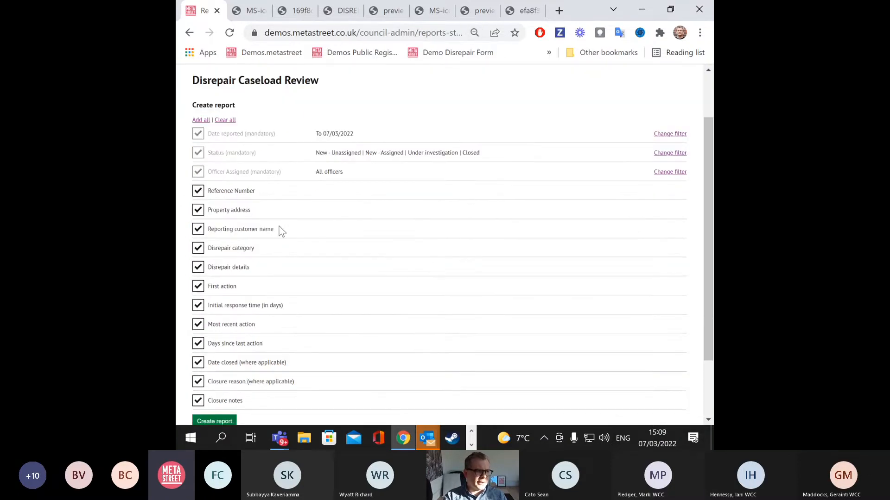
pyautogui.scroll(-2, 276, 241)
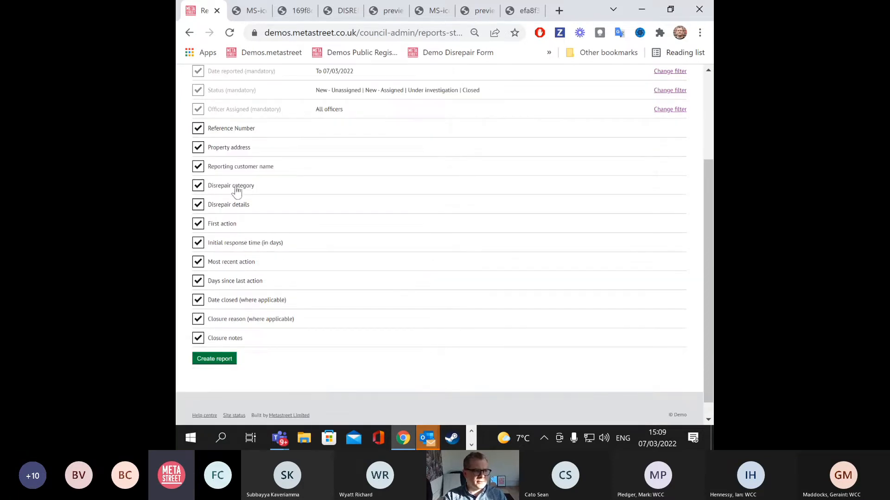
pyautogui.scroll(4, 394, 341)
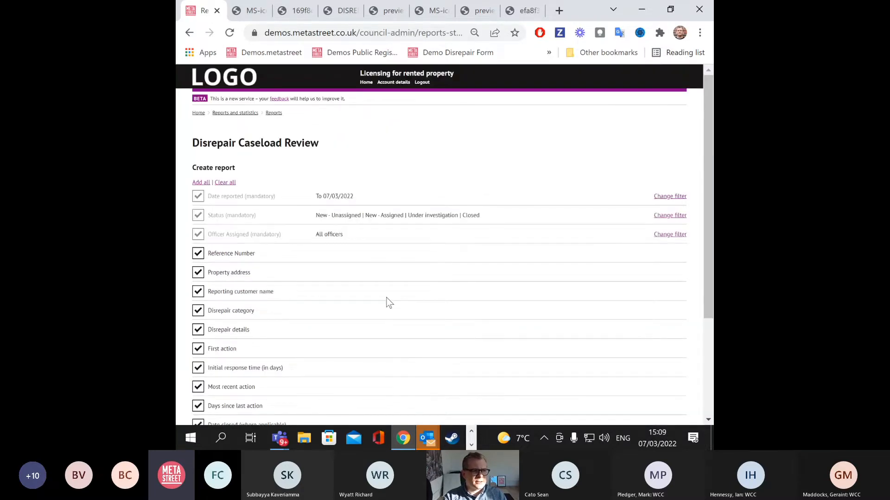
pyautogui.click(273, 113)
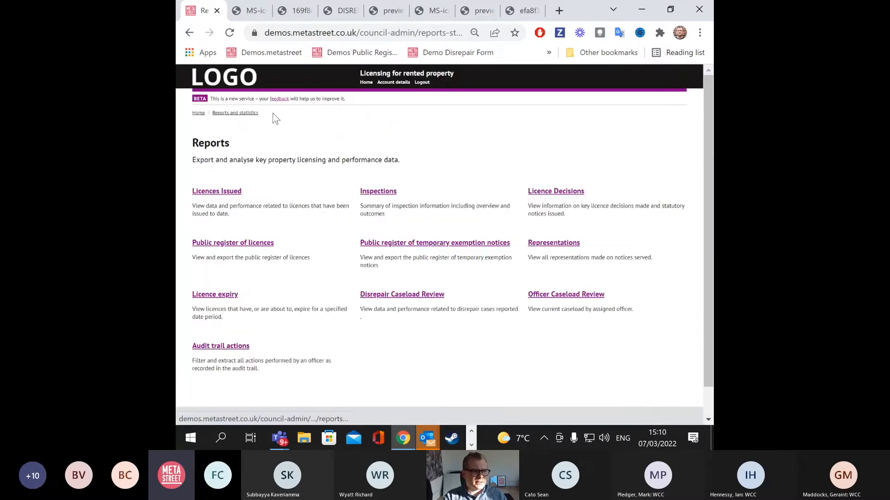
pyautogui.click(379, 191)
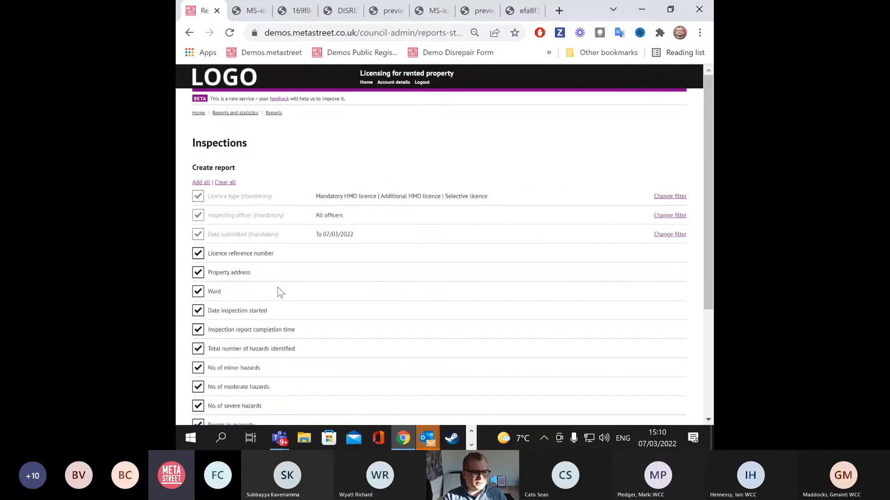
pyautogui.scroll(-2, 259, 297)
pyautogui.scroll(-2, 232, 320)
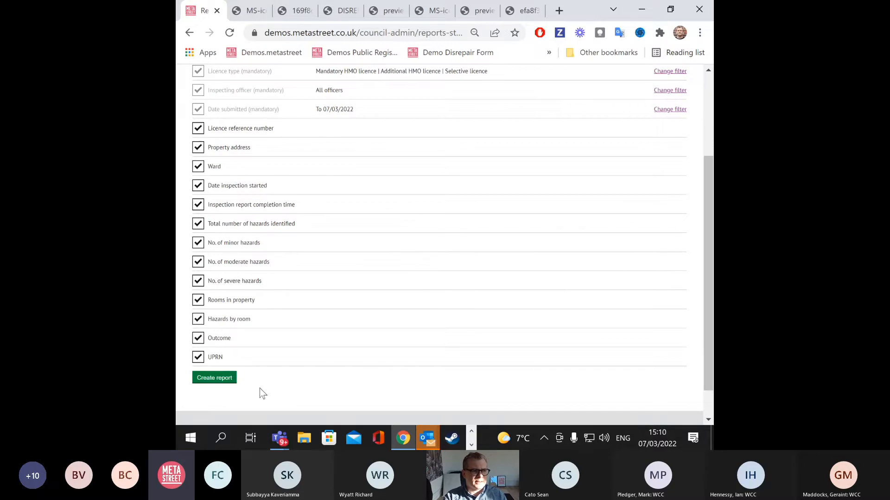
pyautogui.scroll(3, 559, 337)
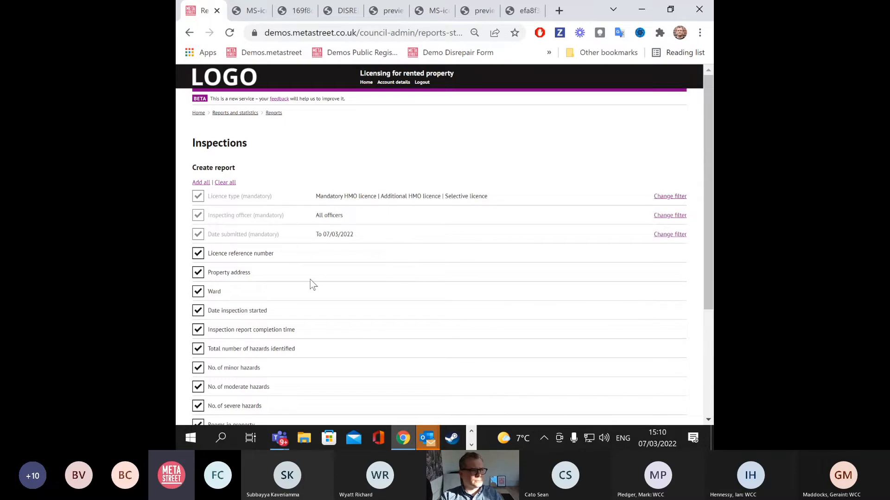
pyautogui.click(273, 113)
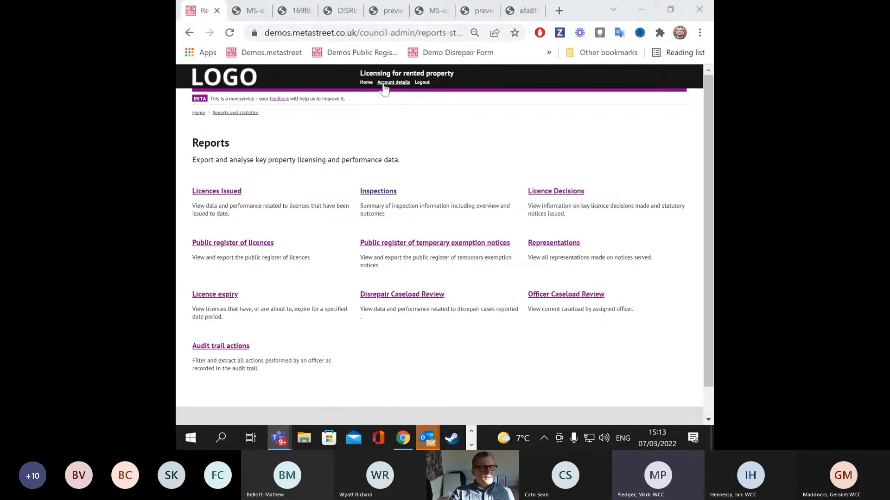
# Step: Use the Home link in the header to reach Council administration
pyautogui.click(366, 83)
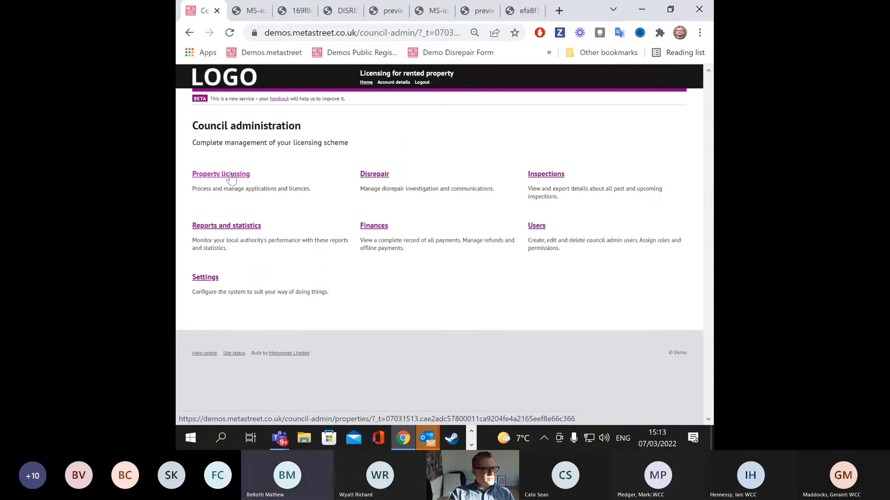
pyautogui.click(380, 177)
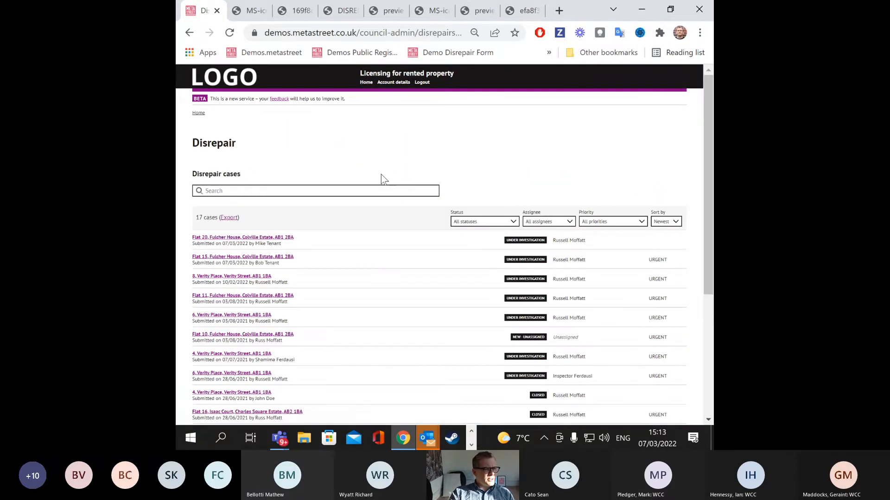
pyautogui.scroll(-2, 309, 176)
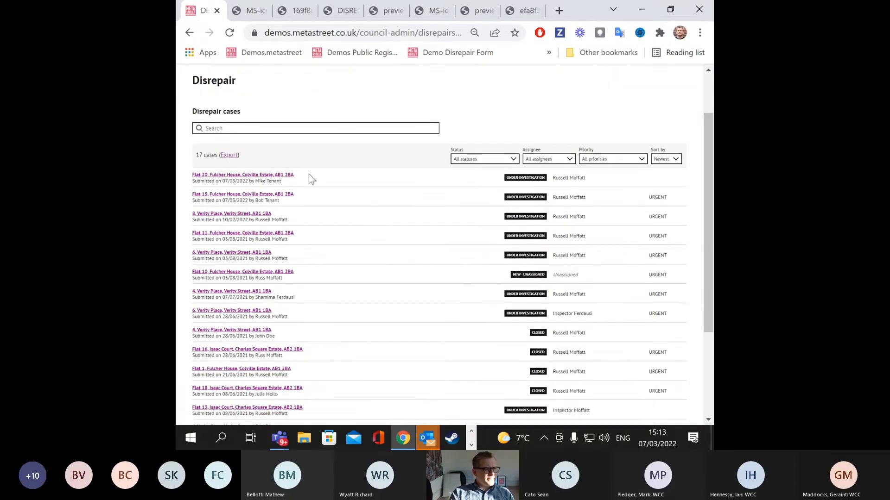
pyautogui.click(247, 176)
pyautogui.scroll(-2, 249, 176)
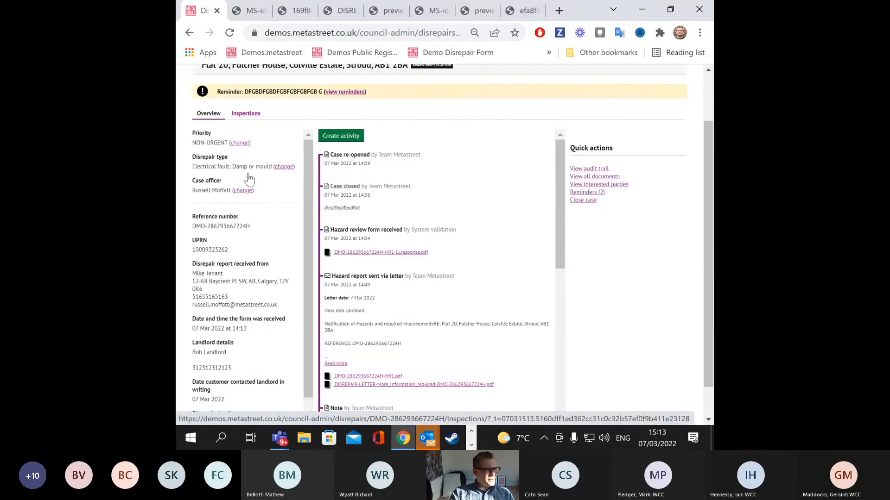
pyautogui.scroll(-2, 248, 174)
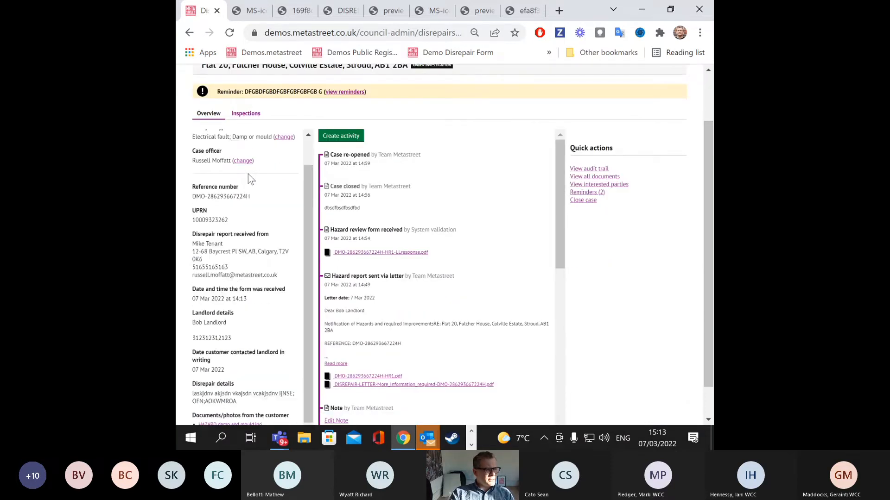
pyautogui.scroll(-1, 259, 371)
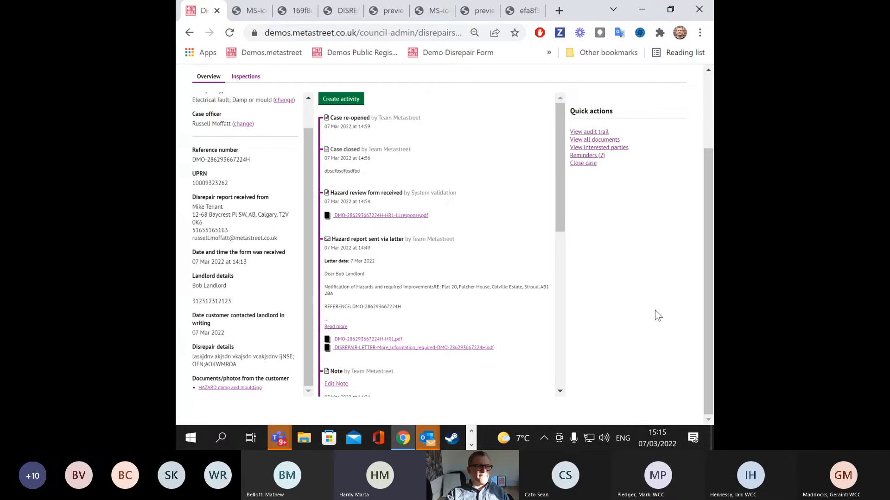
# Step: Go from Home to Settings and open the Configure forms page
pyautogui.scroll(1, 431, 267)
pyautogui.scroll(2, 429, 263)
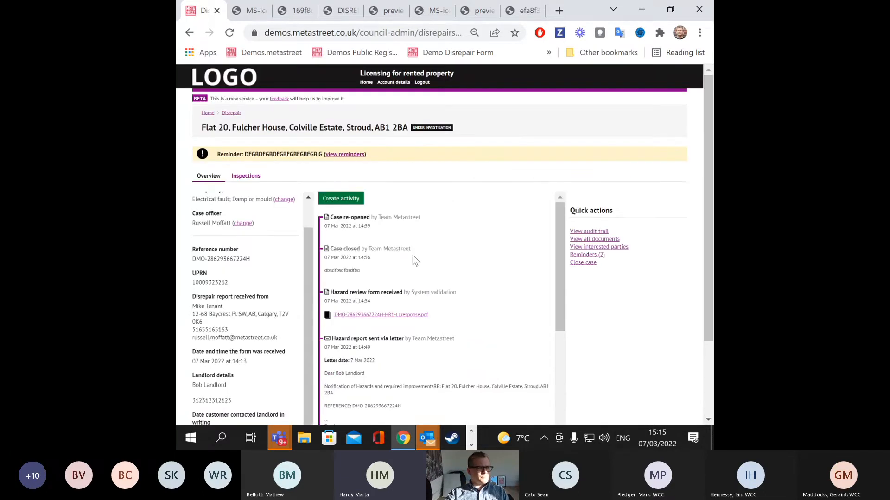
pyautogui.click(366, 83)
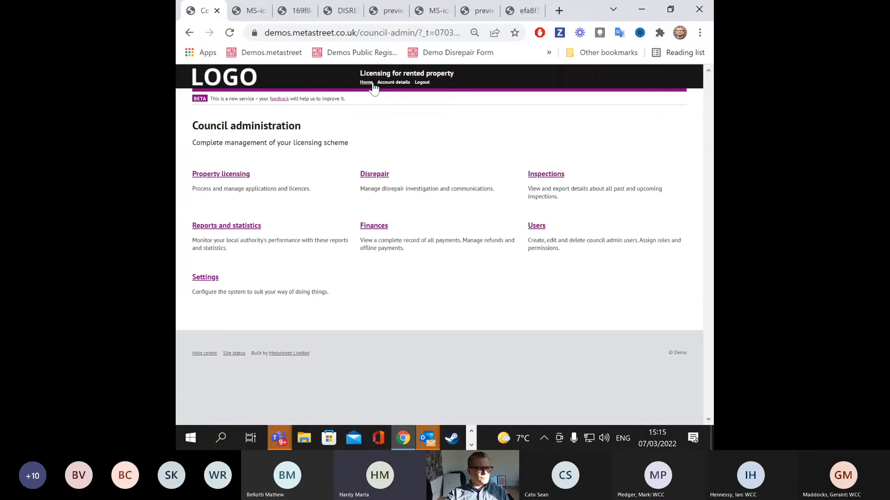
pyautogui.click(214, 280)
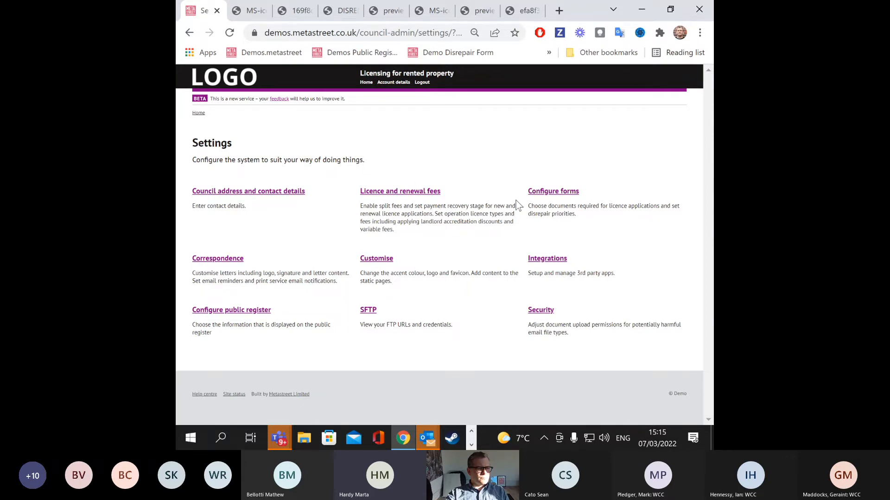
pyautogui.click(540, 194)
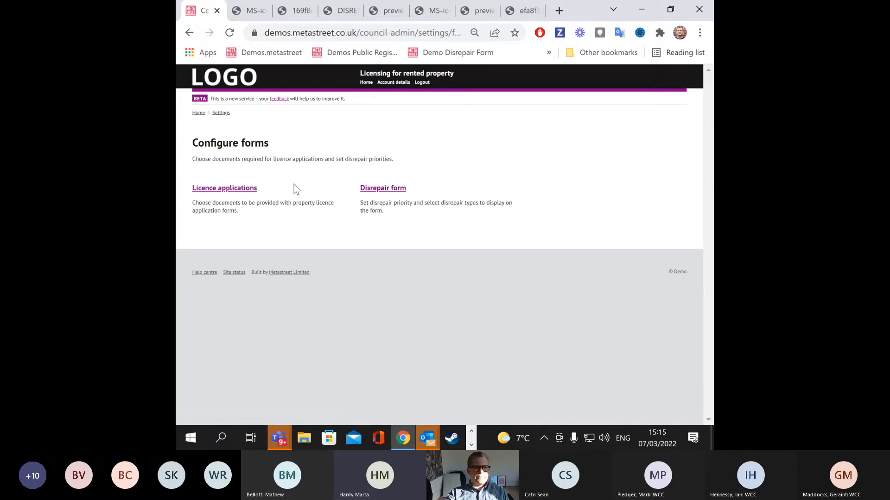
# Step: In the Disrepair form settings, untick 'Filthy and verminous' and save the configuration
pyautogui.click(398, 188)
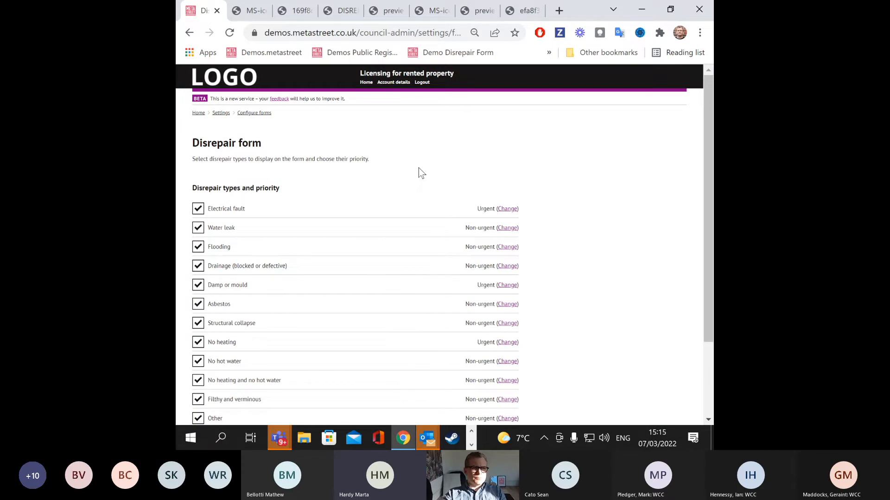
pyautogui.scroll(-2, 418, 168)
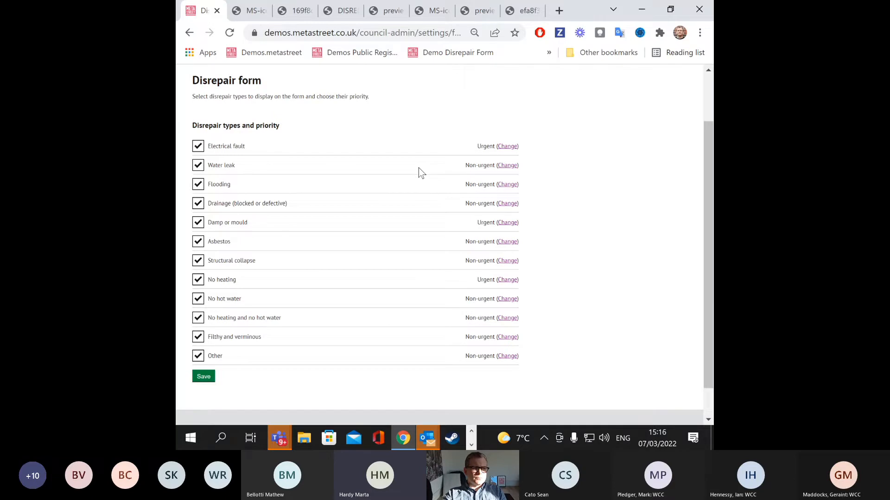
pyautogui.click(198, 338)
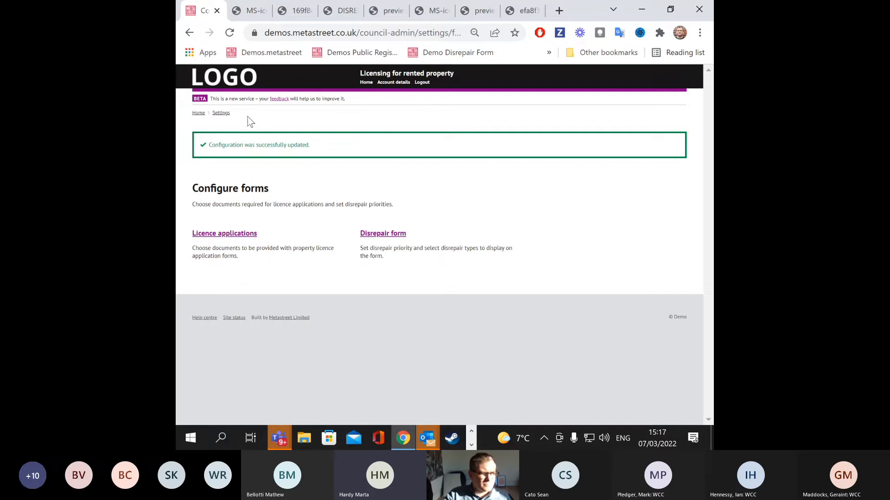
pyautogui.click(224, 113)
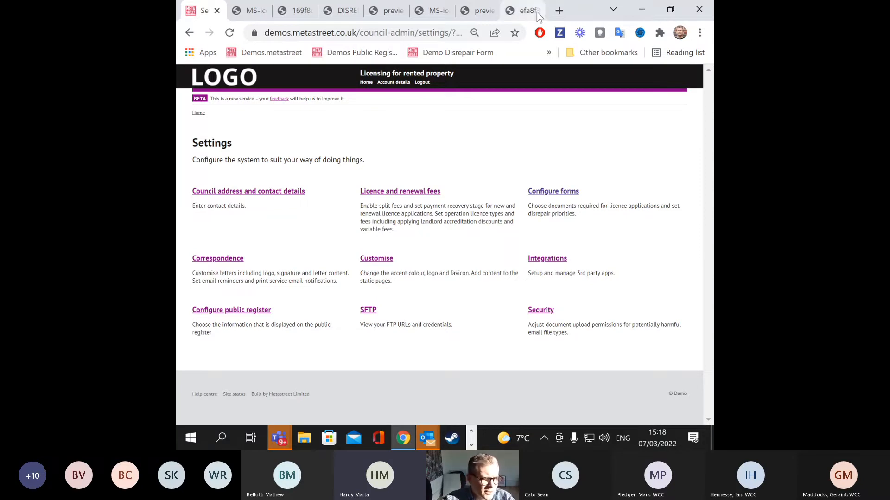
pyautogui.click(367, 83)
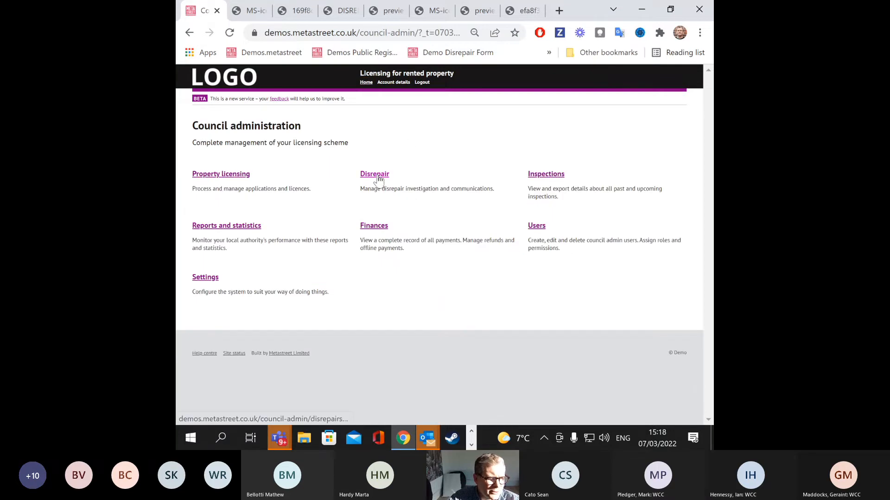
pyautogui.click(377, 176)
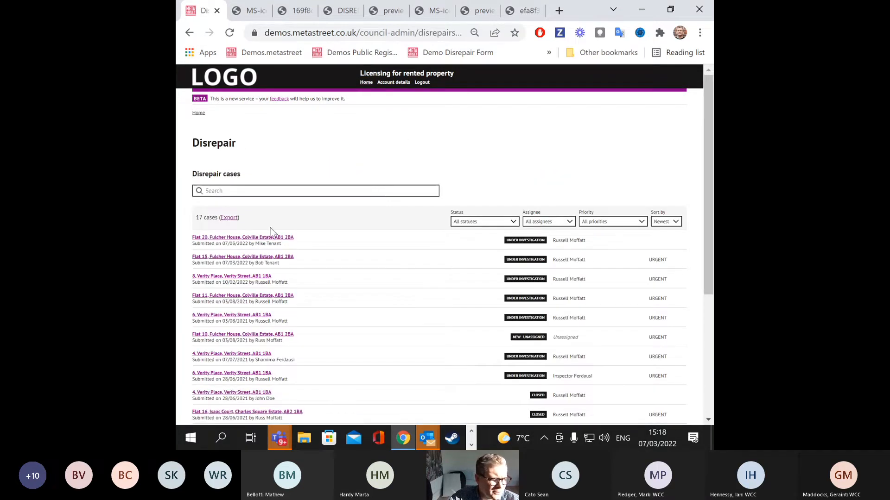
pyautogui.click(247, 238)
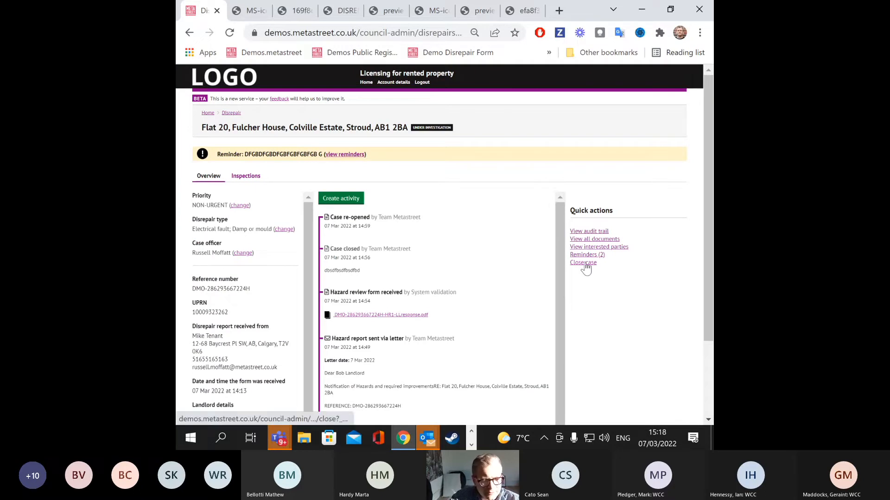
# Step: Use View all documents in Quick actions to list the case's 10 documents
pyautogui.click(587, 240)
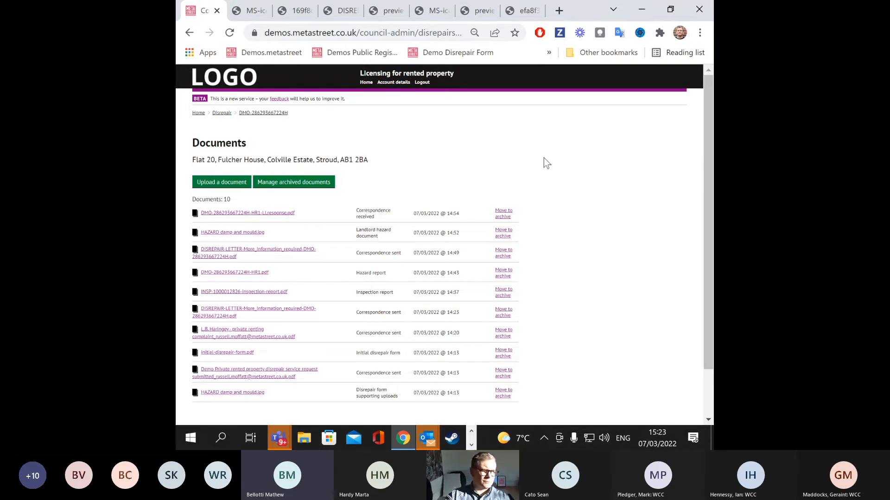
pyautogui.click(264, 113)
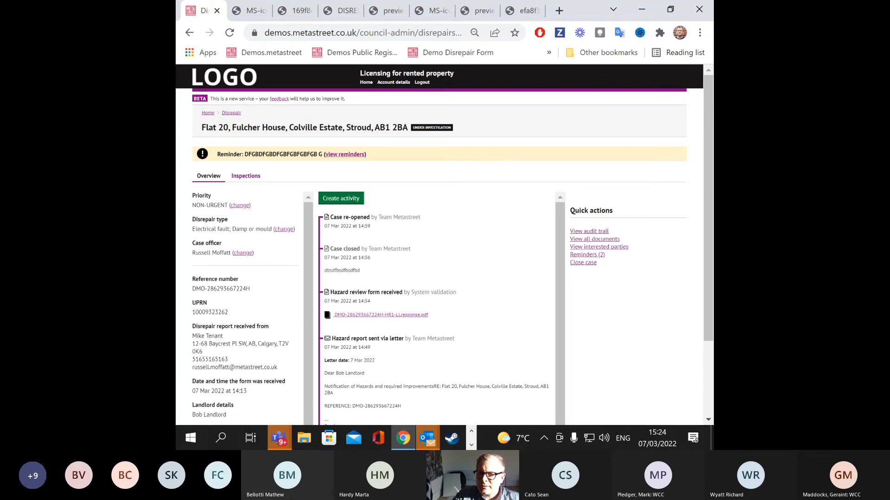
pyautogui.hotkey('alt', 'Tab')
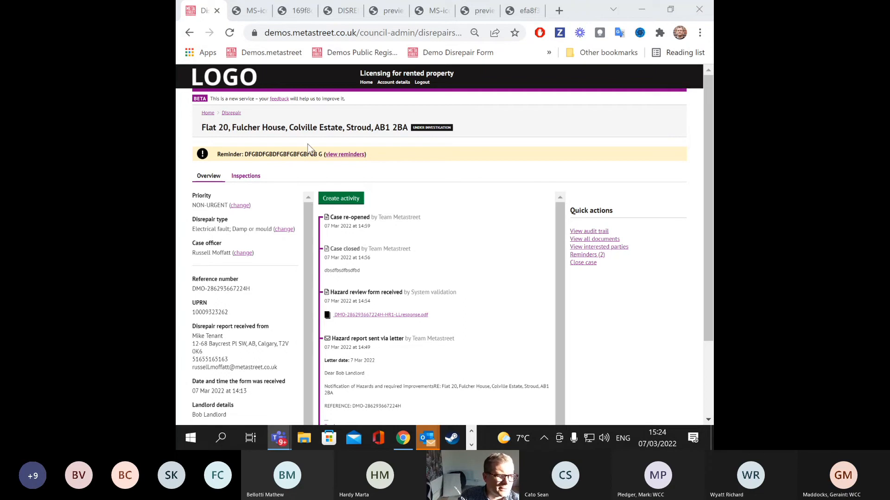
# Step: Navigate Home > Settings > Correspondence > Letters > Letter templates and view the Property licensing templates
pyautogui.click(366, 82)
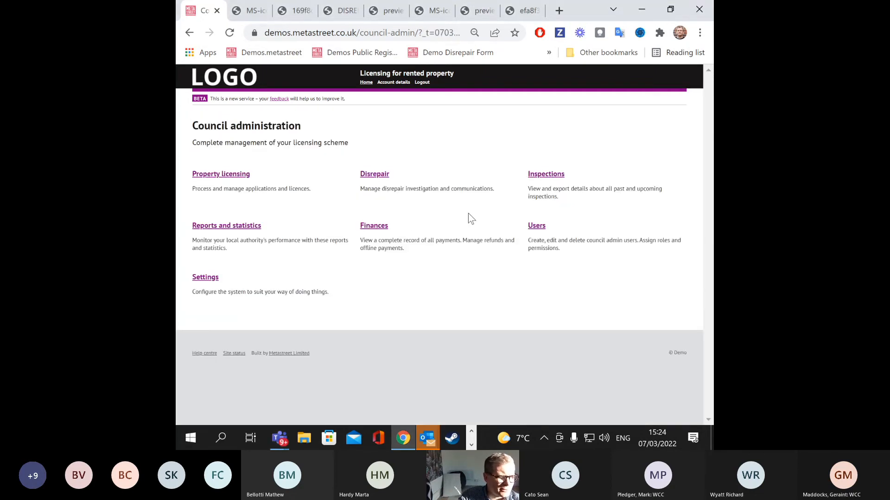
pyautogui.click(214, 279)
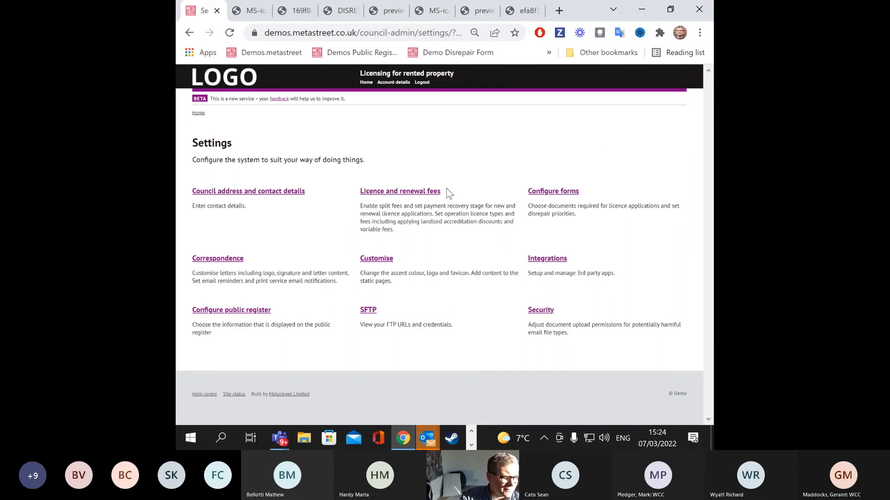
pyautogui.click(233, 256)
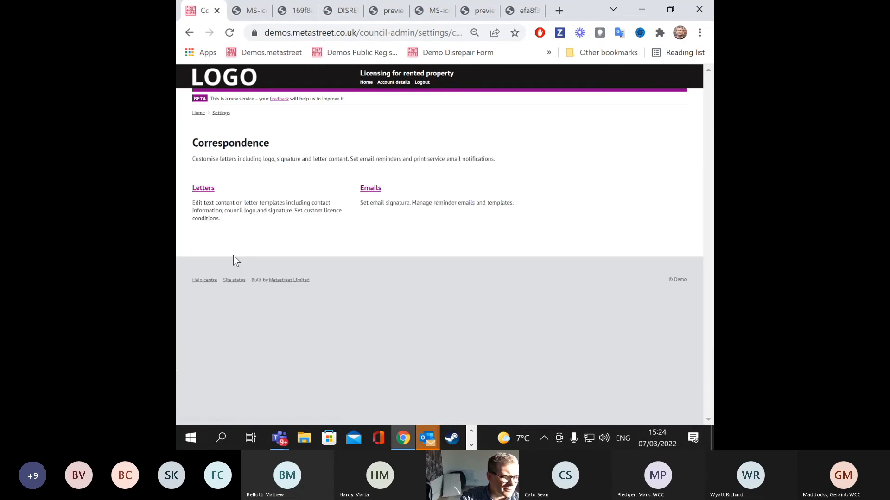
pyautogui.click(205, 193)
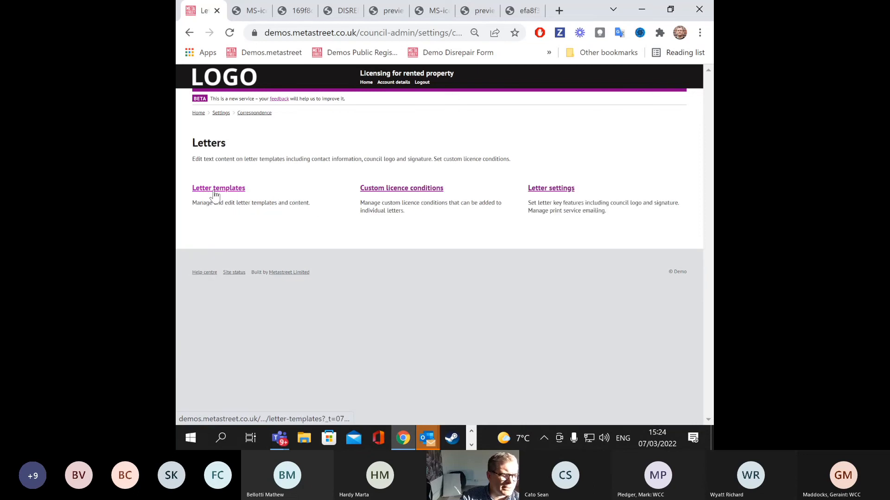
pyautogui.click(241, 189)
pyautogui.click(237, 175)
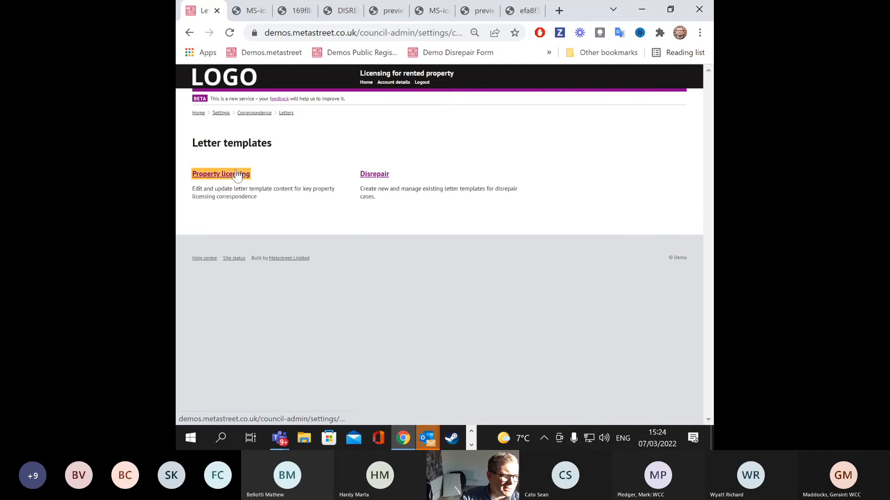
pyautogui.click(189, 32)
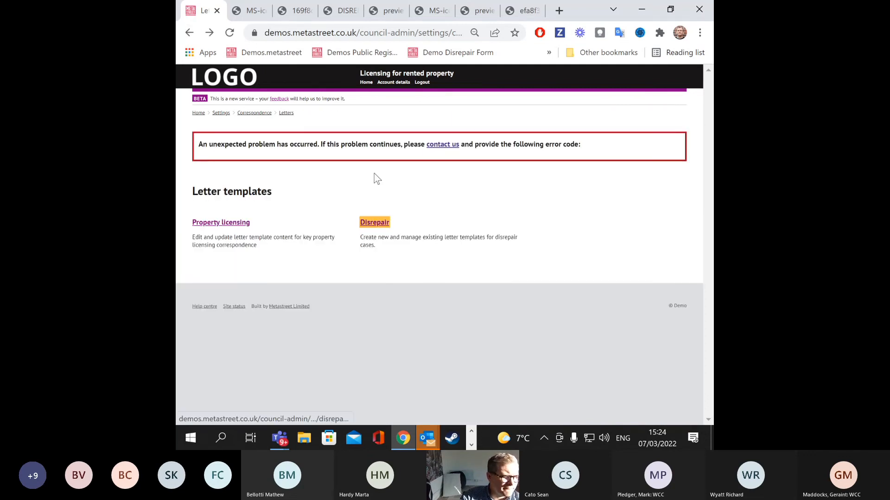
# Step: Try the Disrepair letter templates, glance at the mould image tab, and reopen Property licensing
pyautogui.click(375, 225)
pyautogui.click(375, 224)
pyautogui.click(525, 10)
pyautogui.click(202, 11)
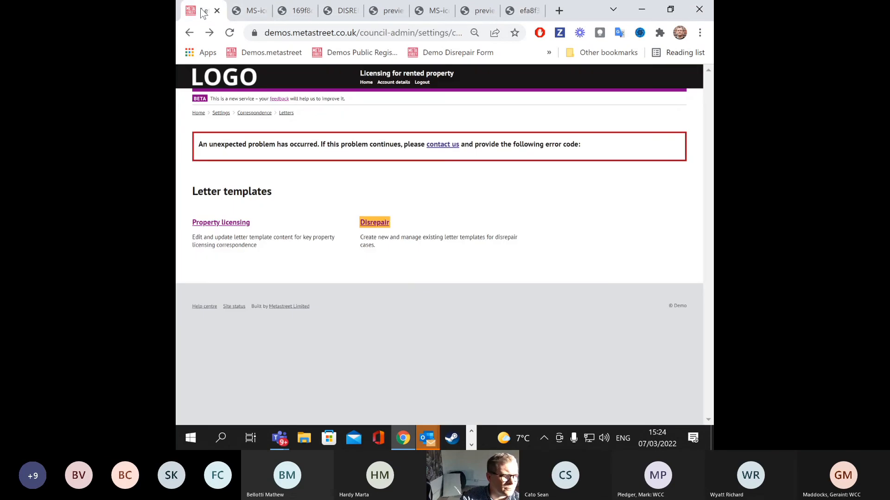
pyautogui.click(238, 223)
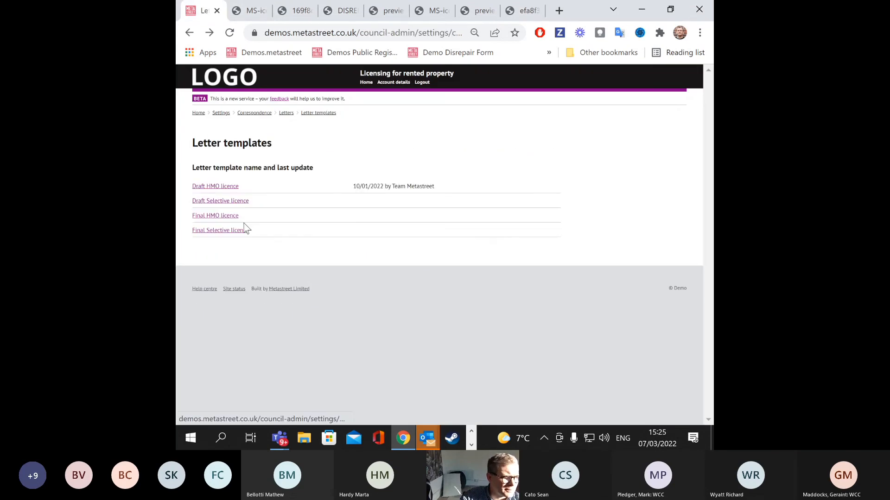
# Step: Retry the Disrepair templates, then reload Letter templates through the Letters breadcrumb
pyautogui.click(310, 114)
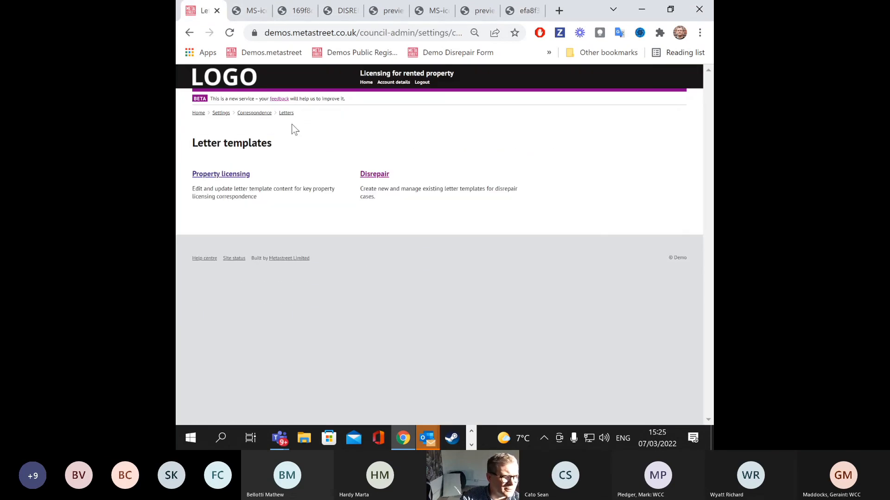
pyautogui.click(372, 173)
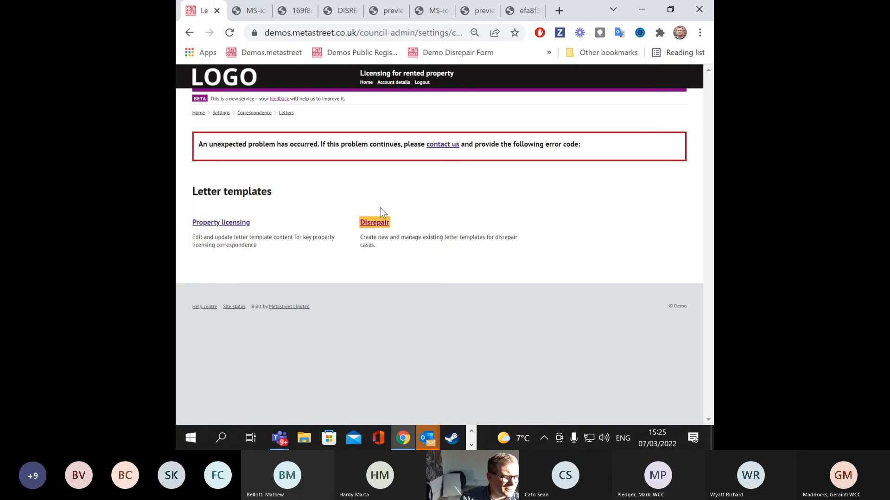
pyautogui.click(238, 222)
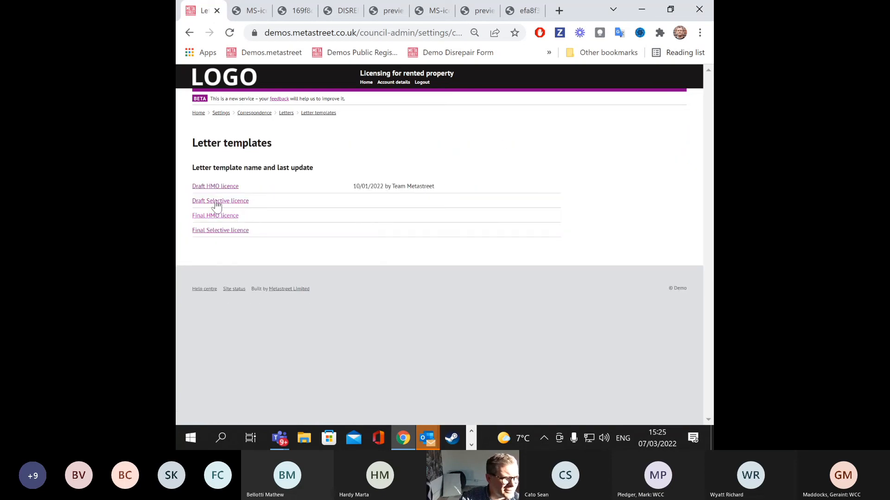
pyautogui.click(288, 112)
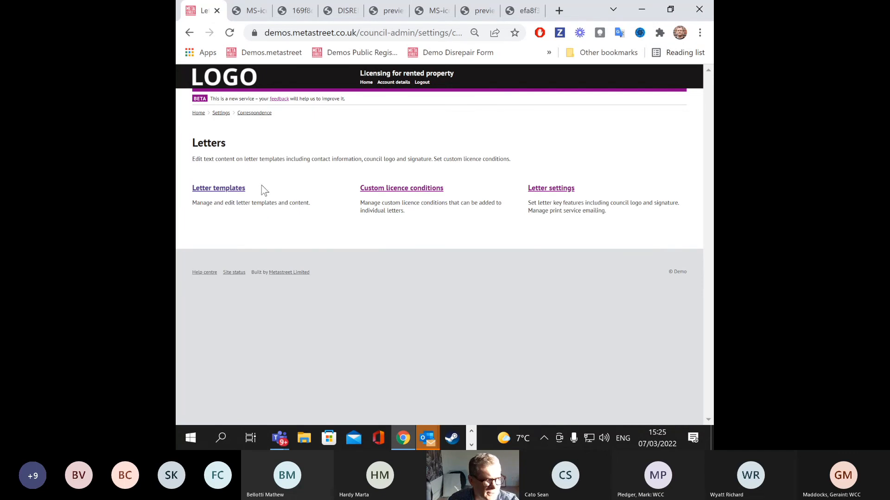
pyautogui.click(223, 187)
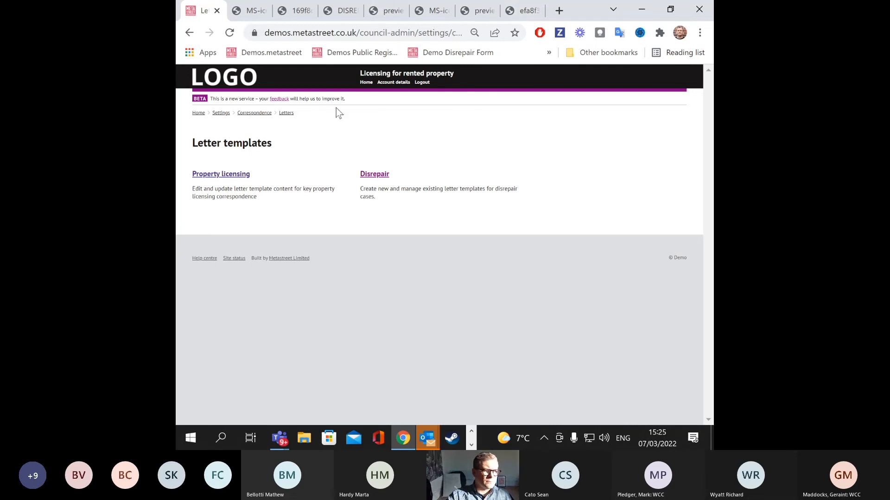
# Step: Return to Council administration home and open the Inspections list with team availability (201 inspections)
pyautogui.click(366, 83)
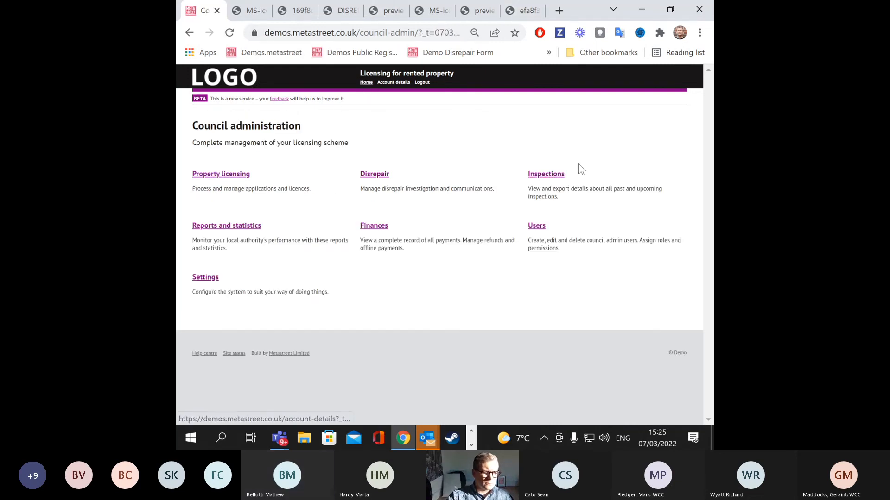
pyautogui.click(560, 175)
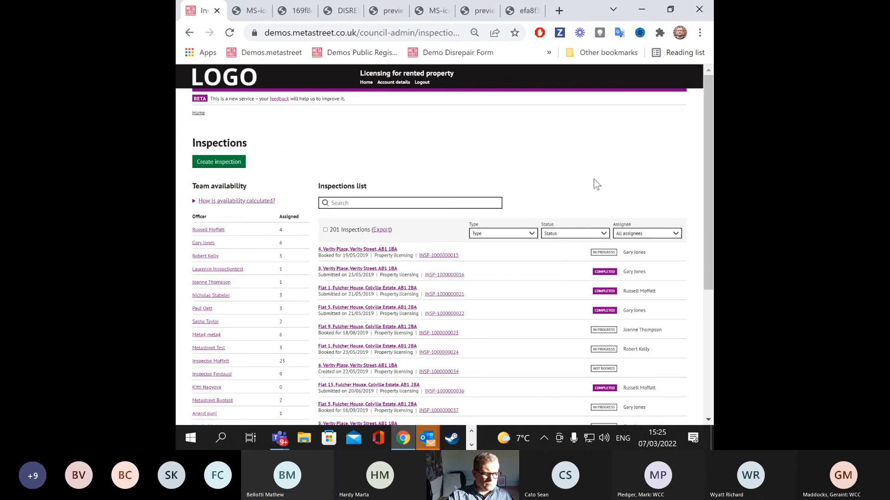